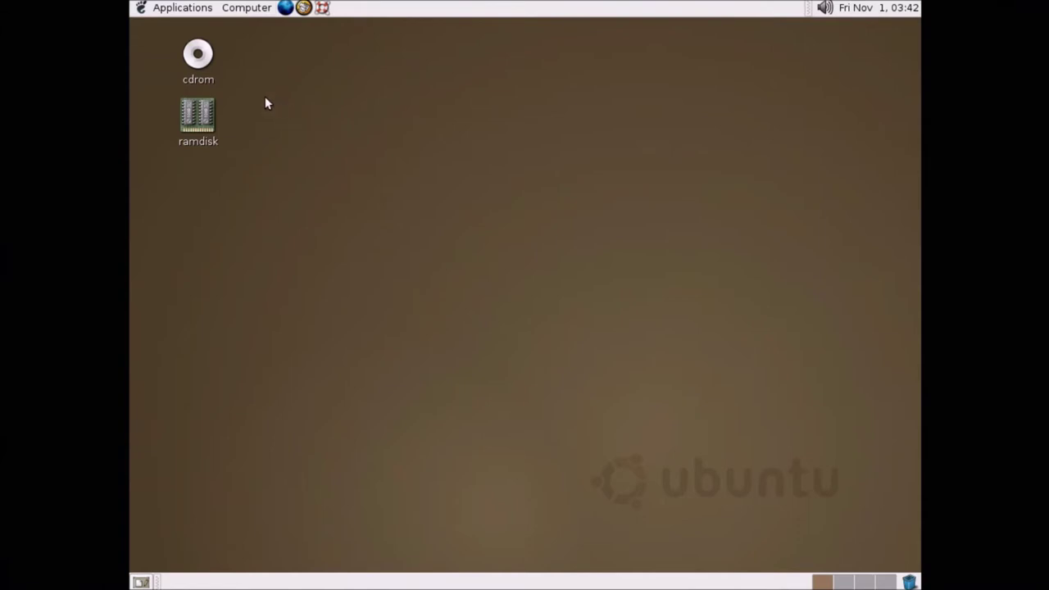
Step: Browse the Games, Office, Multimedia, Internet and Accessories submenus, then show the Computer menu
{"action": "left_click", "coordinate": [185, 7]}
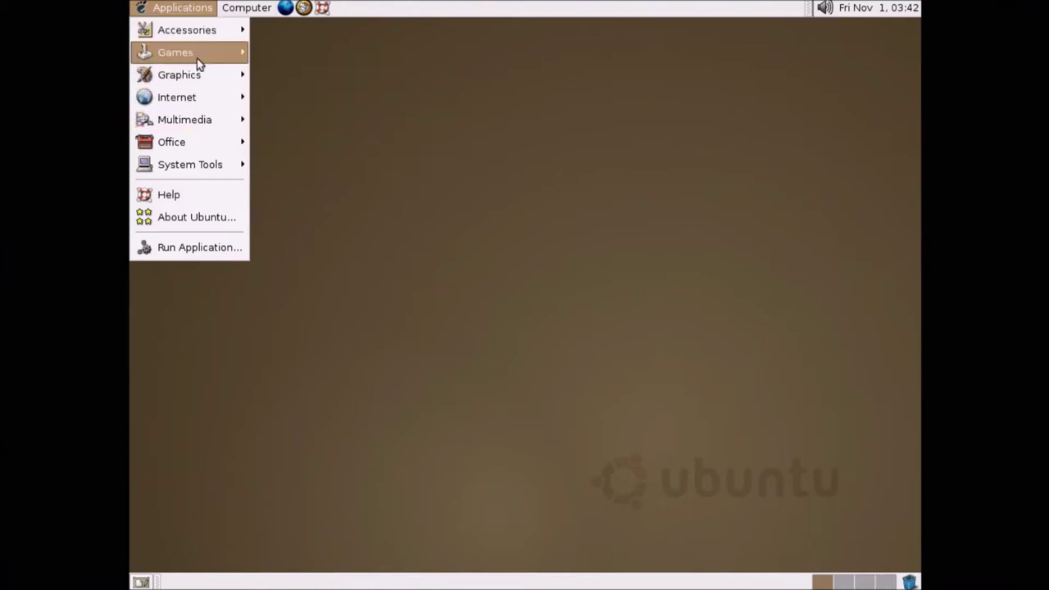
{"action": "mouse_move", "coordinate": [199, 50]}
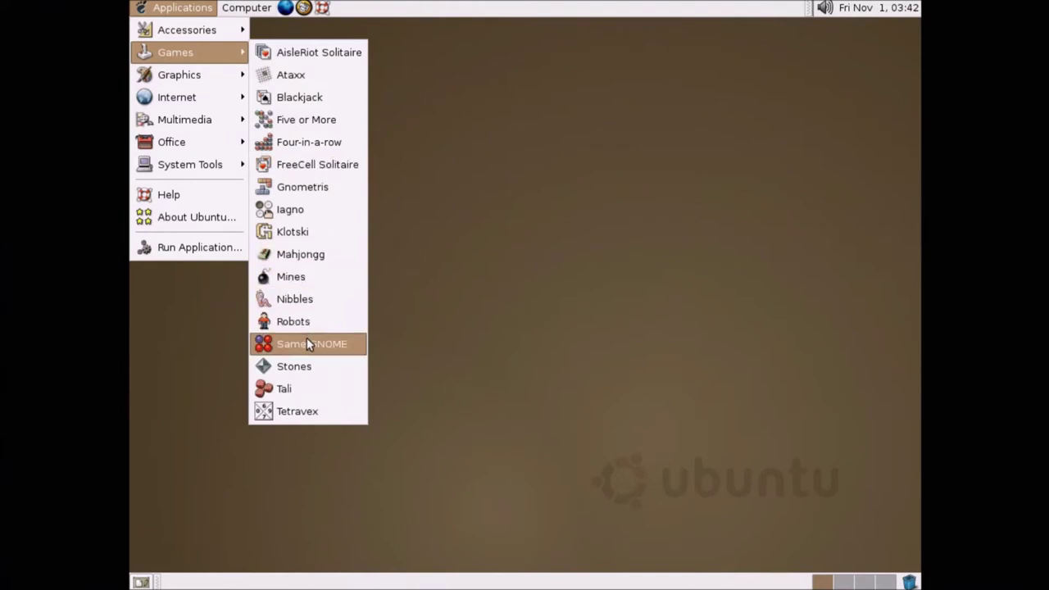
{"action": "mouse_move", "coordinate": [206, 142]}
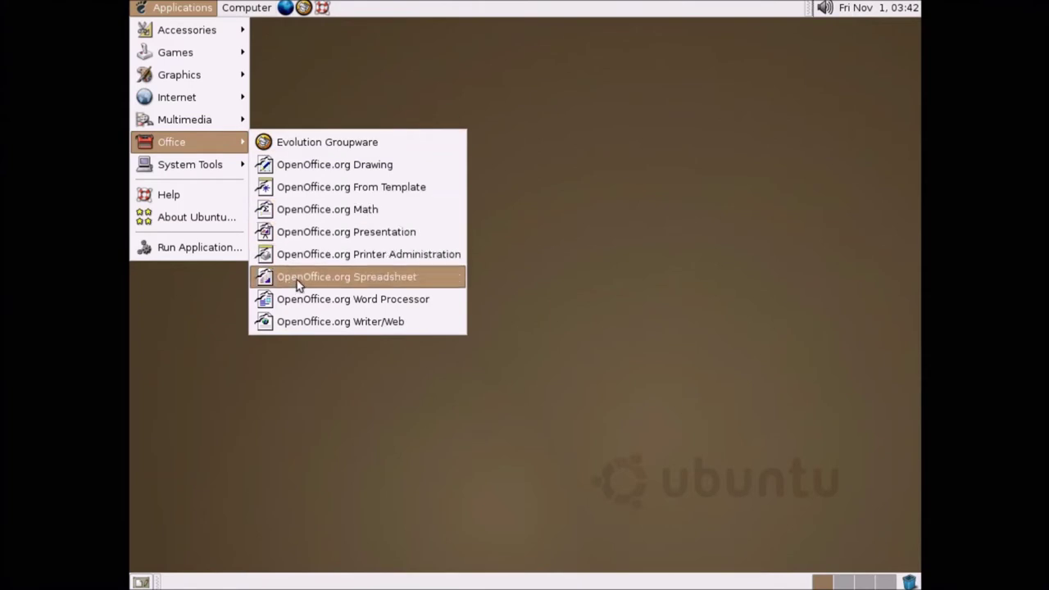
{"action": "mouse_move", "coordinate": [179, 172]}
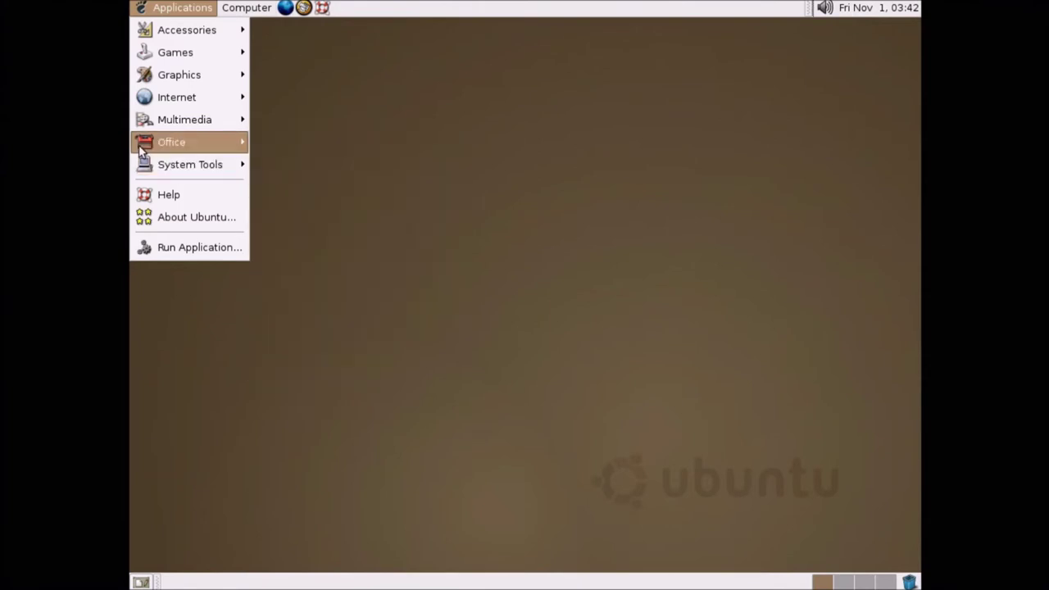
{"action": "mouse_move", "coordinate": [211, 118]}
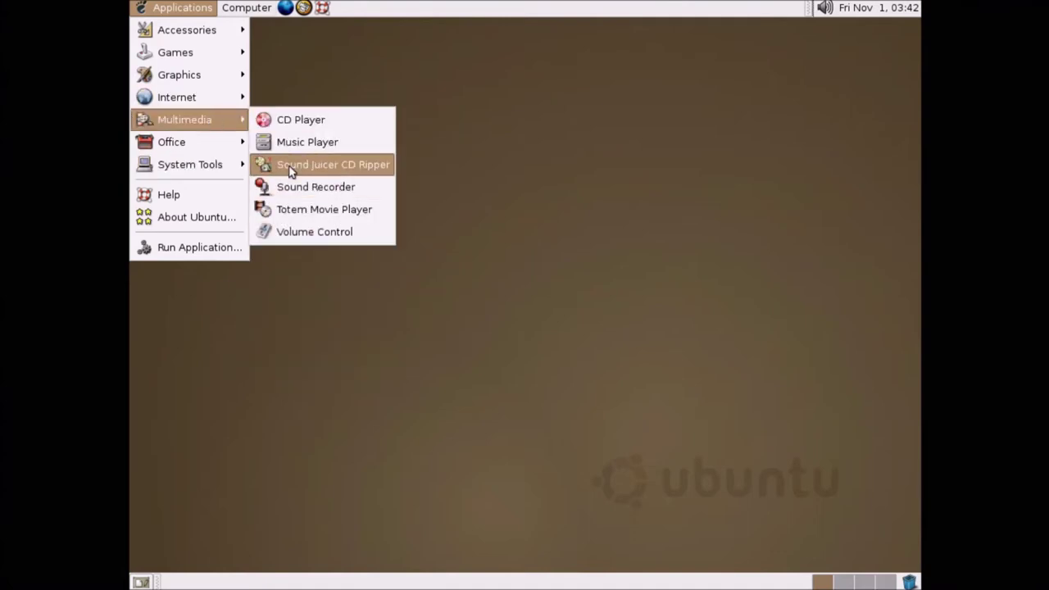
{"action": "mouse_move", "coordinate": [211, 101]}
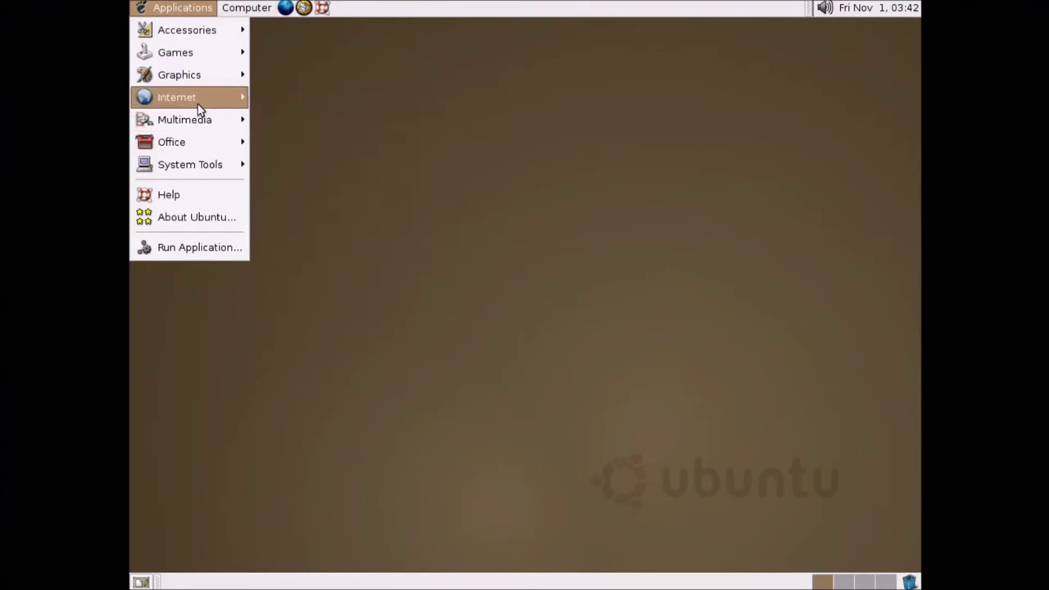
{"action": "mouse_move", "coordinate": [245, 75]}
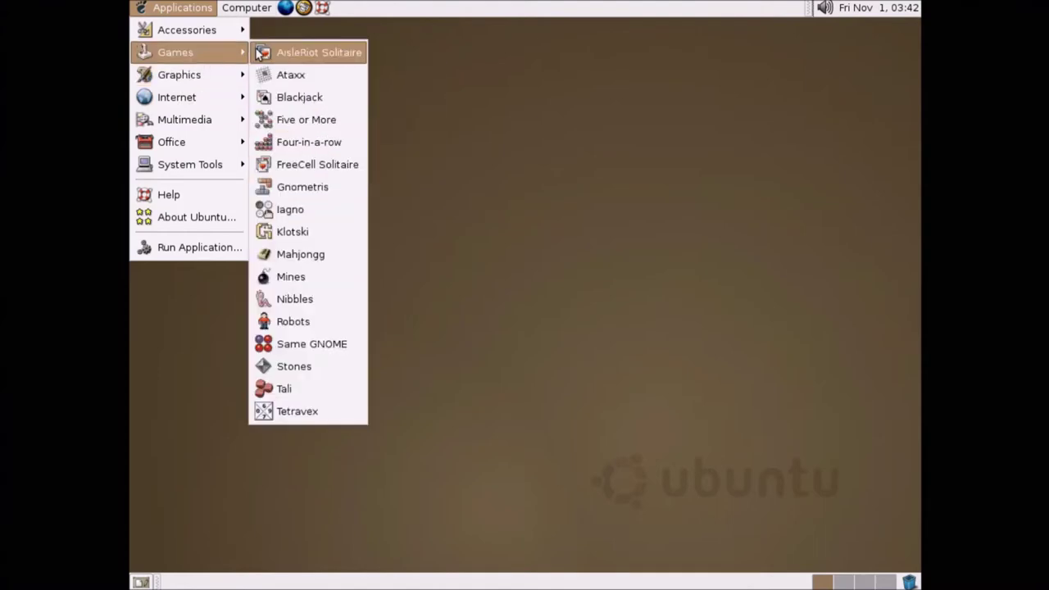
{"action": "mouse_move", "coordinate": [204, 30]}
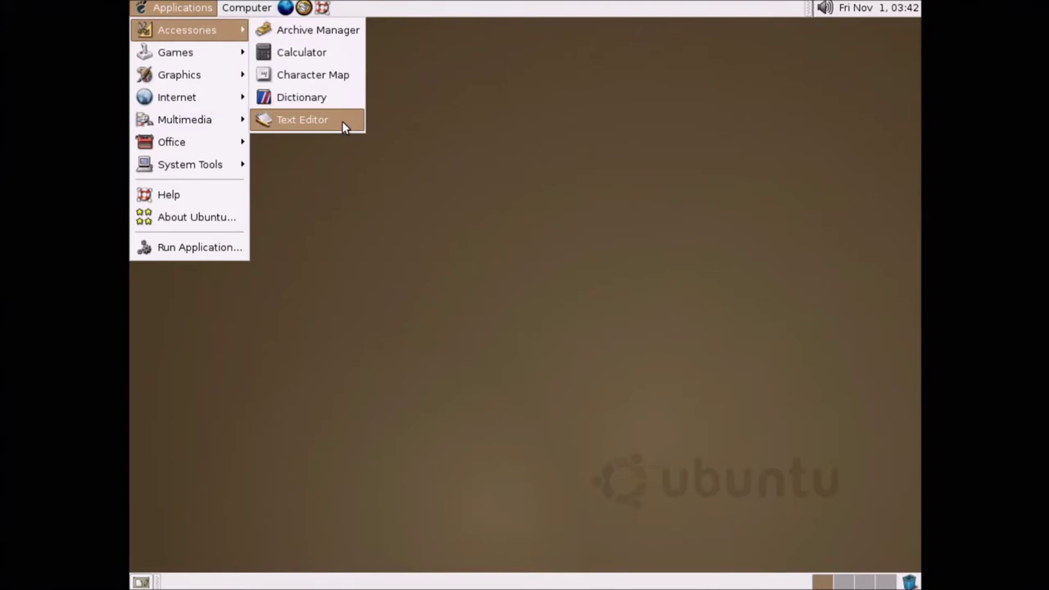
{"action": "mouse_move", "coordinate": [245, 7]}
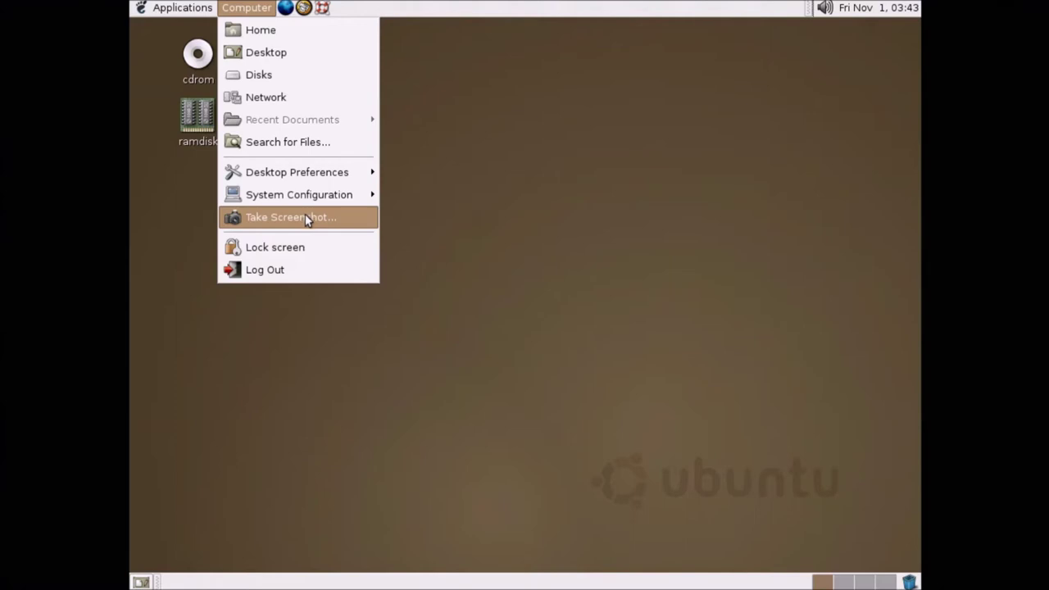
Step: Open the home folder, move its window to the screen centre, and close it
{"action": "left_click", "coordinate": [283, 30]}
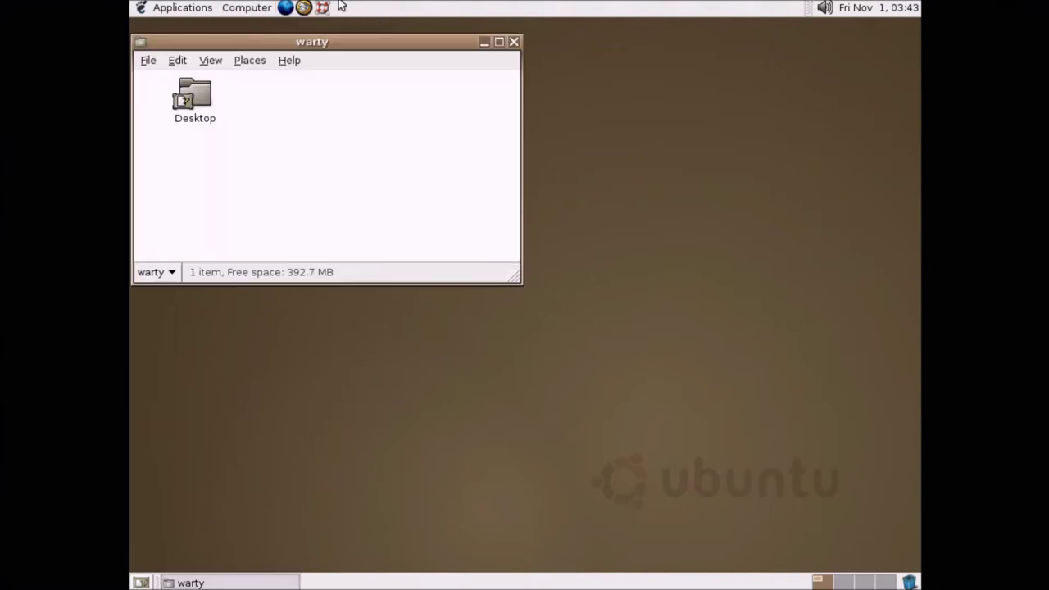
{"action": "left_click_drag", "start_coordinate": [326, 43], "coordinate": [517, 134]}
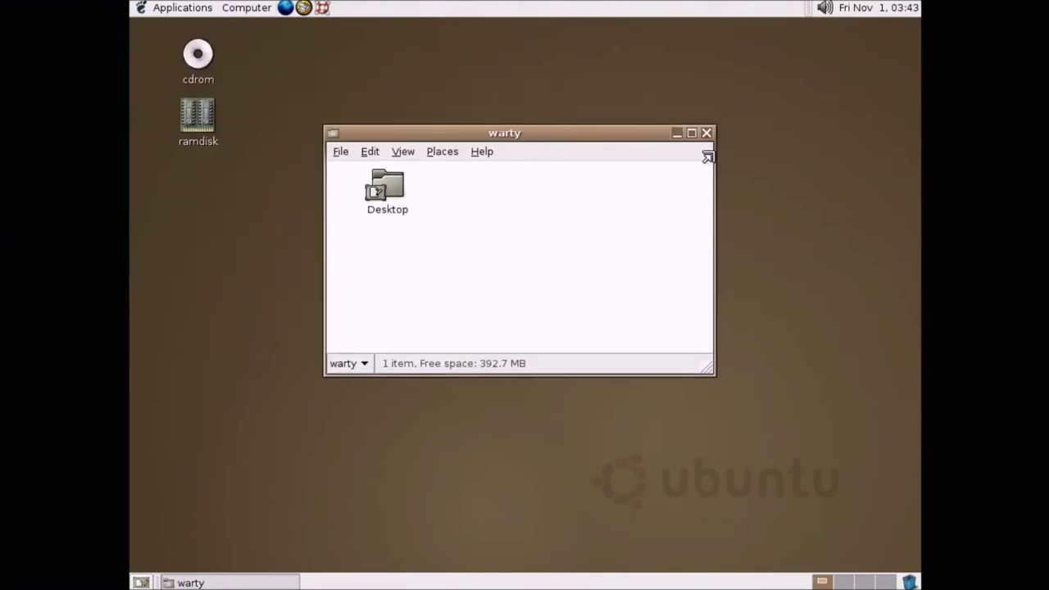
{"action": "left_click", "coordinate": [704, 132]}
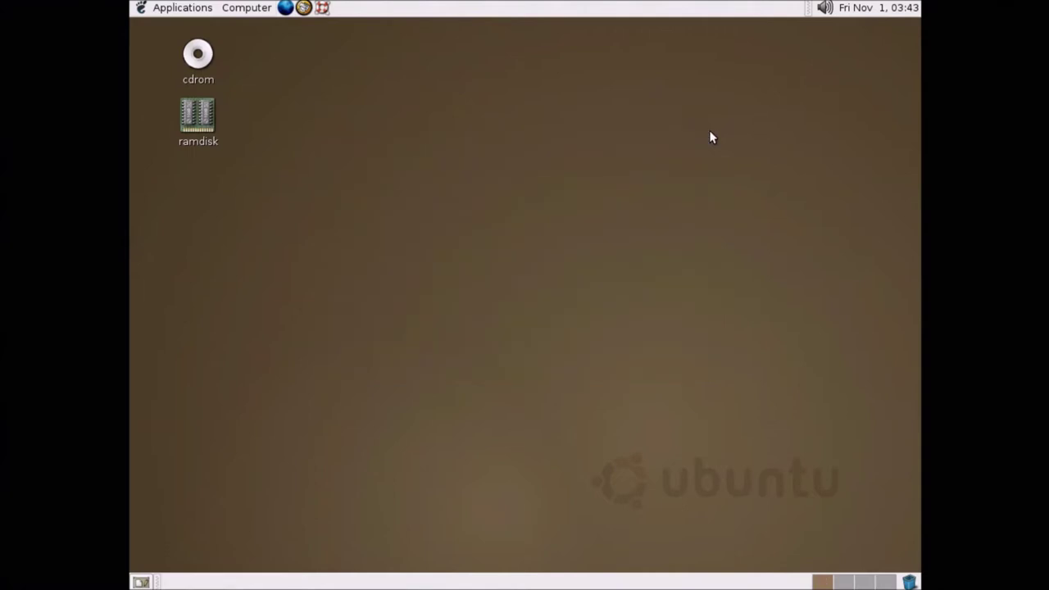
Step: Bring up the Applications menu's Office submenu listing the OpenOffice.org programs
{"action": "left_click", "coordinate": [182, 7]}
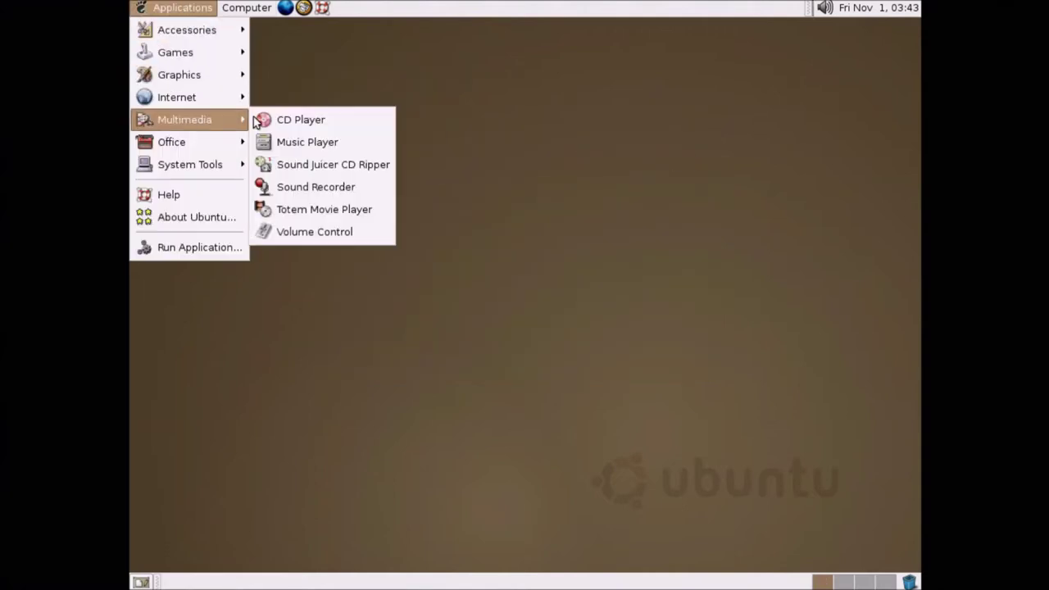
{"action": "left_click", "coordinate": [594, 154]}
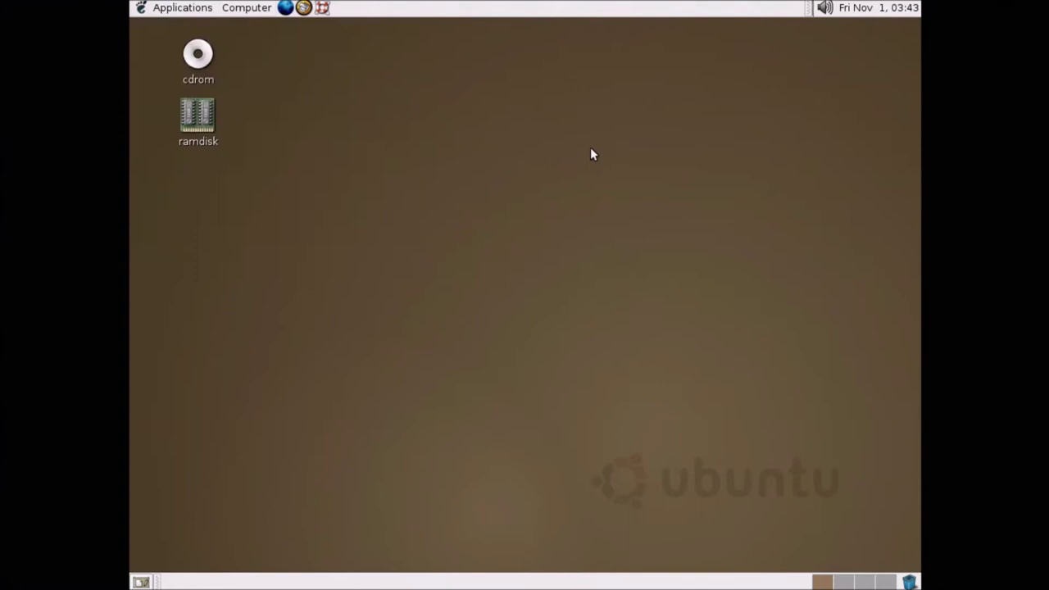
{"action": "left_click", "coordinate": [168, 8]}
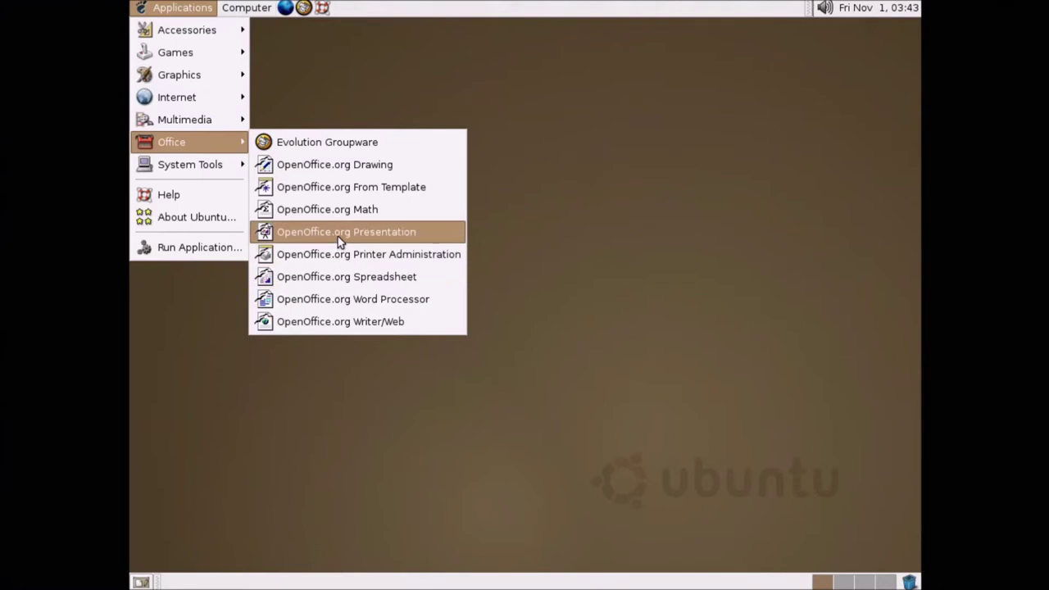
Step: Start a new OpenOffice.org Writer/Web document and type 'Tasks for ubuntu 4.10'
{"action": "left_click", "coordinate": [356, 320]}
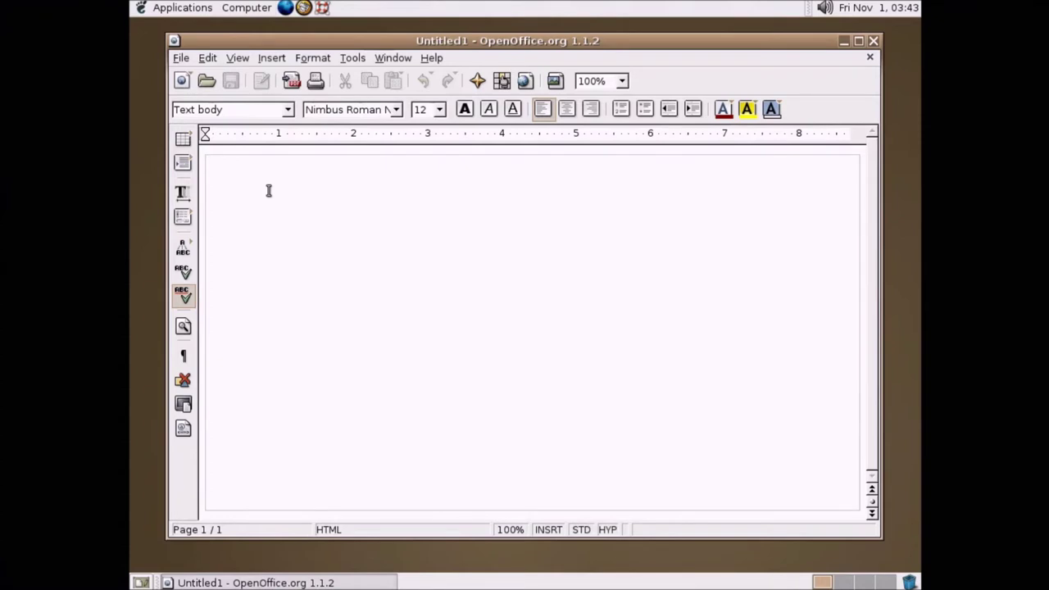
{"action": "type", "text": "Tsks"}
{"action": "key", "text": "BackSpace"}
{"action": "key", "text": "BackSpace"}
{"action": "key", "text": "BackSpace"}
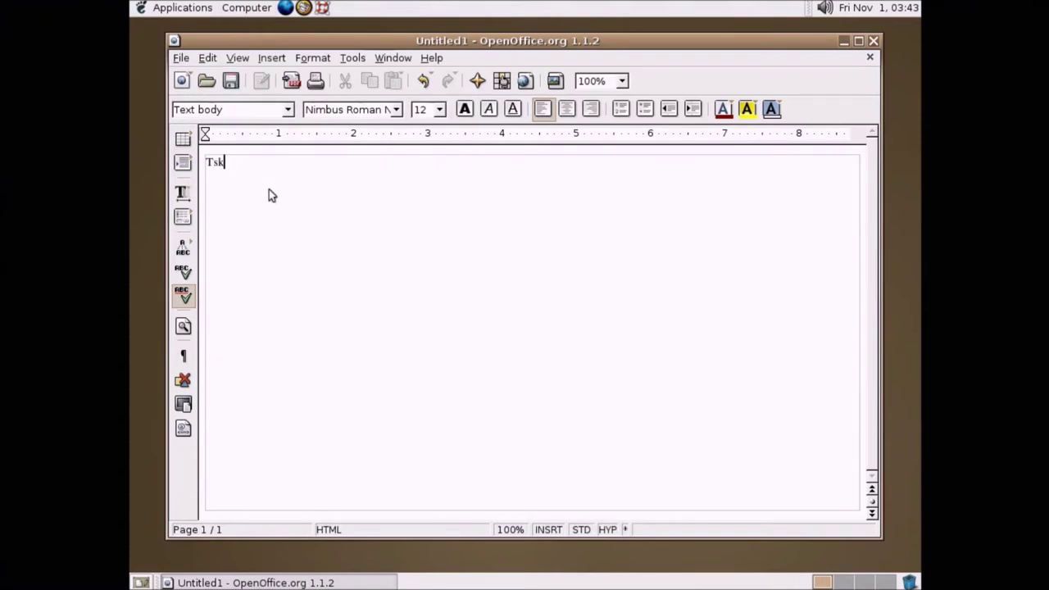
{"action": "type", "text": "asks for ubuntu"}
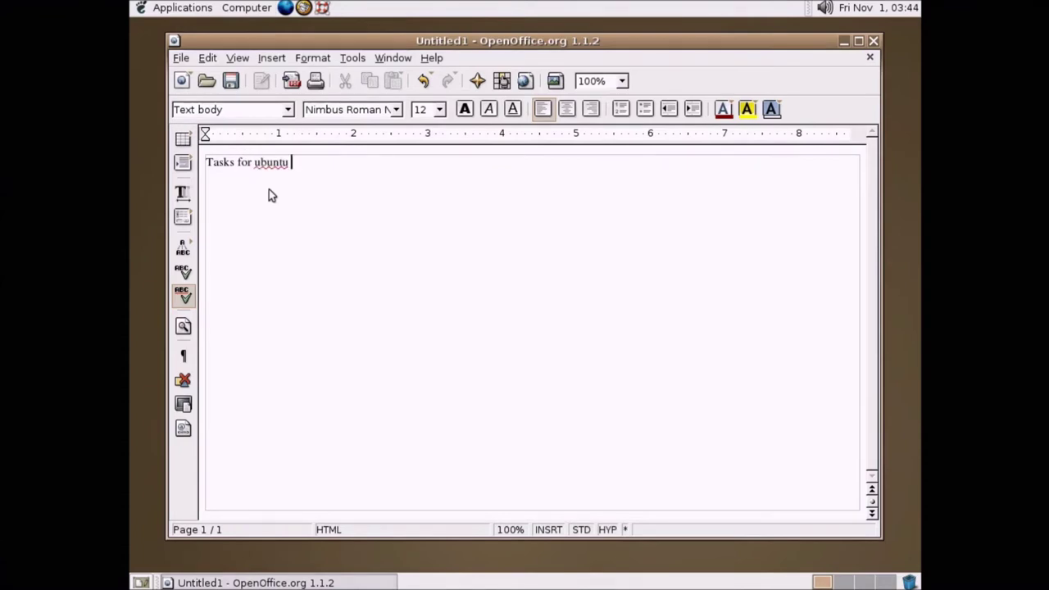
{"action": "type", "text": "4.10"}
Step: Check the spelling suggestions for 'ubuntu' and leave the word unchanged
{"action": "double_click", "coordinate": [272, 167]}
{"action": "right_click", "coordinate": [272, 167]}
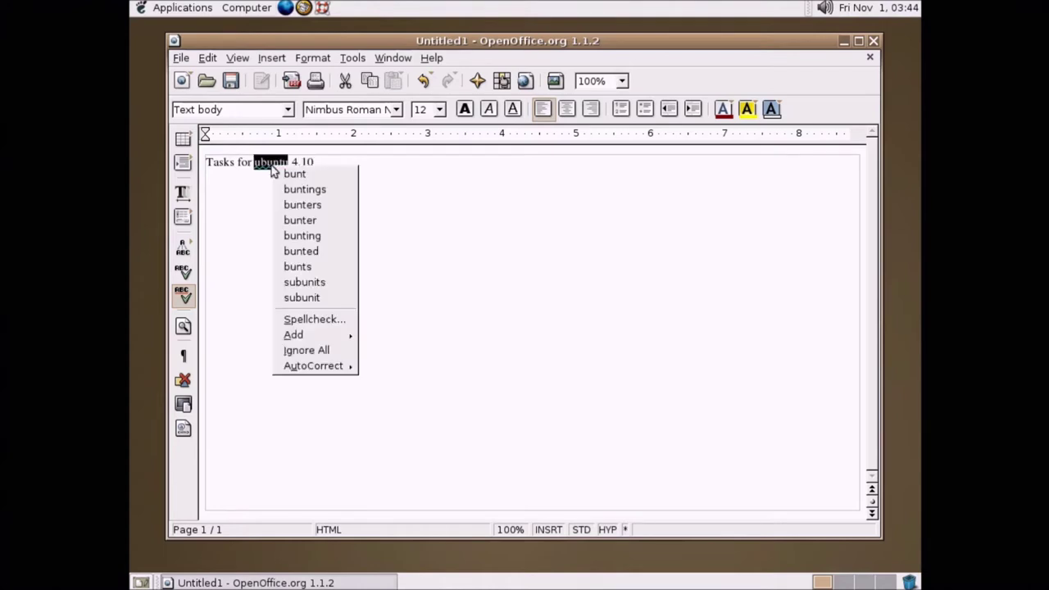
{"action": "left_click", "coordinate": [264, 170]}
{"action": "left_click", "coordinate": [258, 168]}
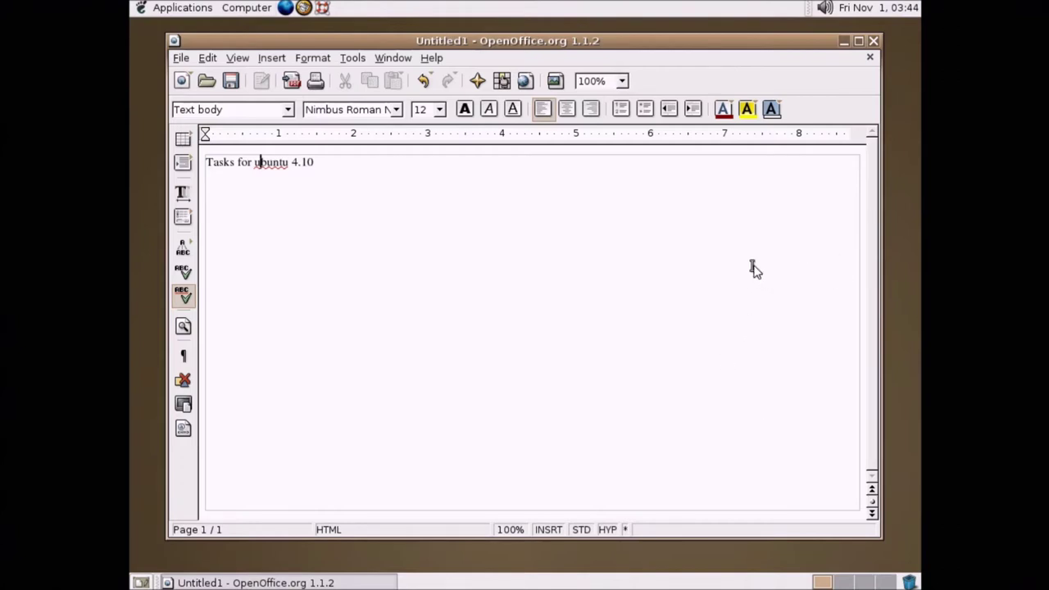
Step: Recentre the Writer window and change 'ubuntu' to a capital 'Ubuntu'
{"action": "left_click_drag", "start_coordinate": [726, 40], "coordinate": [403, 146]}
{"action": "left_click_drag", "start_coordinate": [404, 145], "coordinate": [132, 99]}
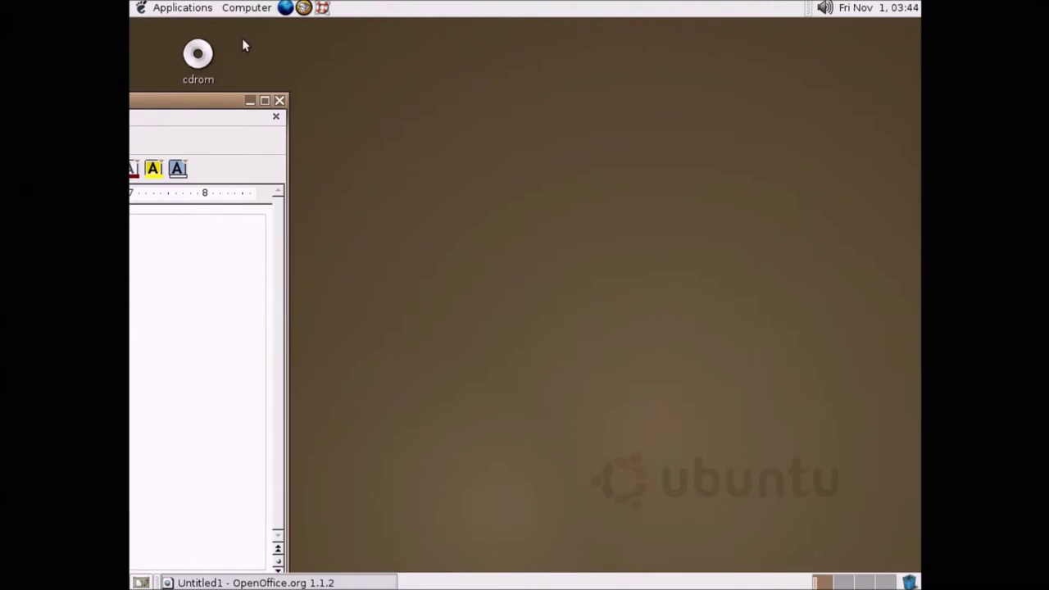
{"action": "left_click_drag", "start_coordinate": [209, 105], "coordinate": [791, 47]}
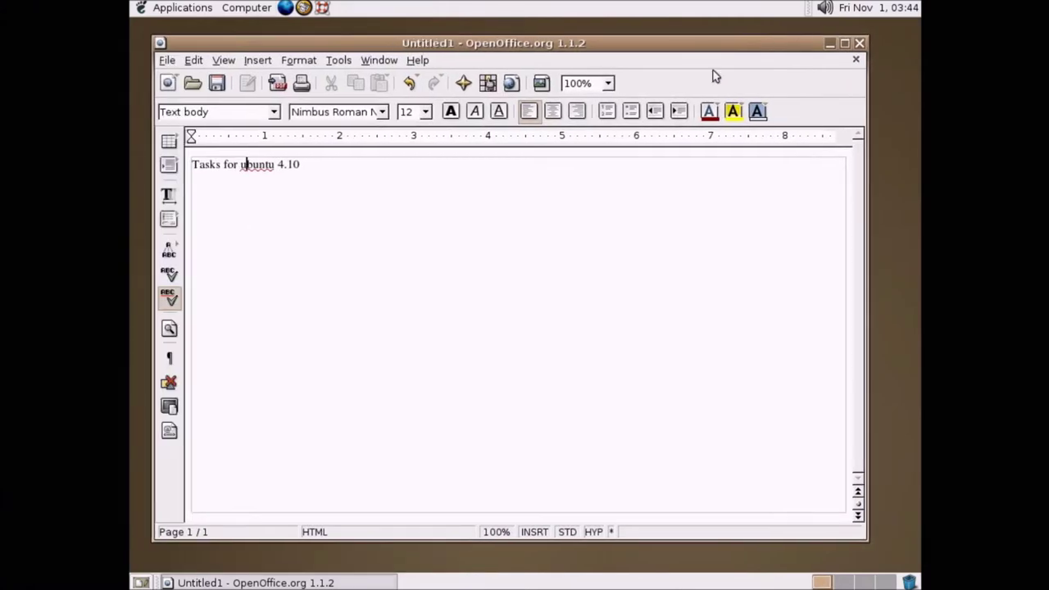
{"action": "left_click_drag", "start_coordinate": [303, 165], "coordinate": [287, 165]}
{"action": "left_click", "coordinate": [244, 164]}
{"action": "key", "text": "BackSpace"}
{"action": "type", "text": "U"}
Step: Make the title bold, underlined, centred and 20 pt
{"action": "left_click_drag", "start_coordinate": [346, 169], "coordinate": [192, 165]}
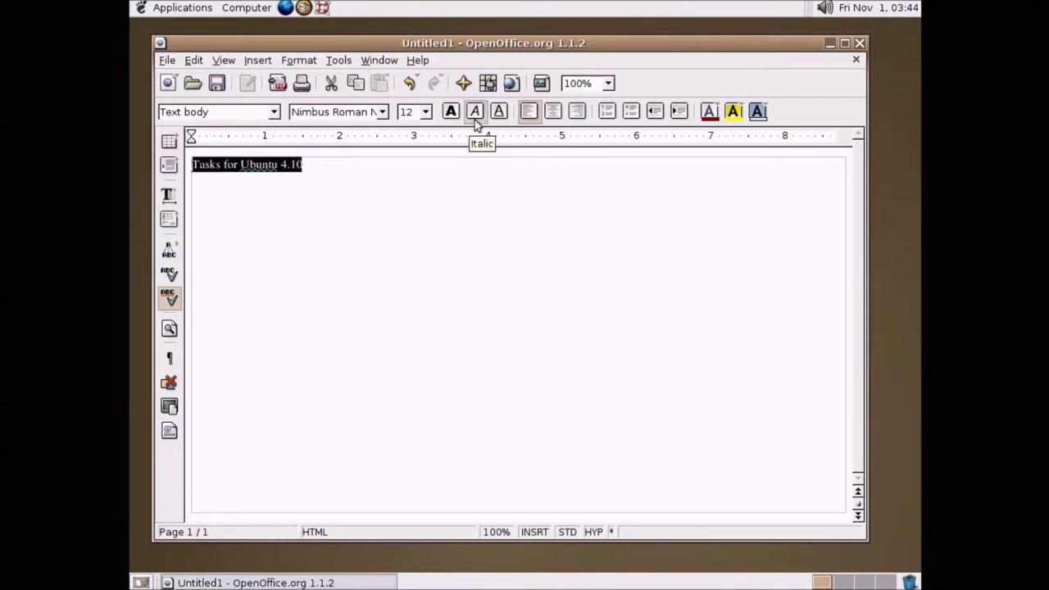
{"action": "left_click", "coordinate": [450, 112]}
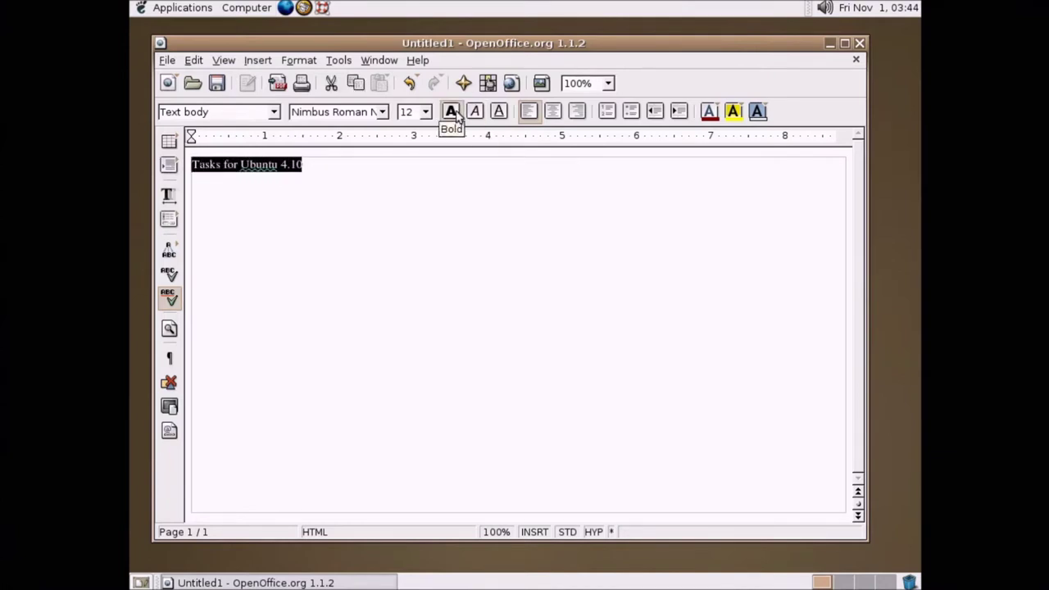
{"action": "left_click", "coordinate": [498, 113]}
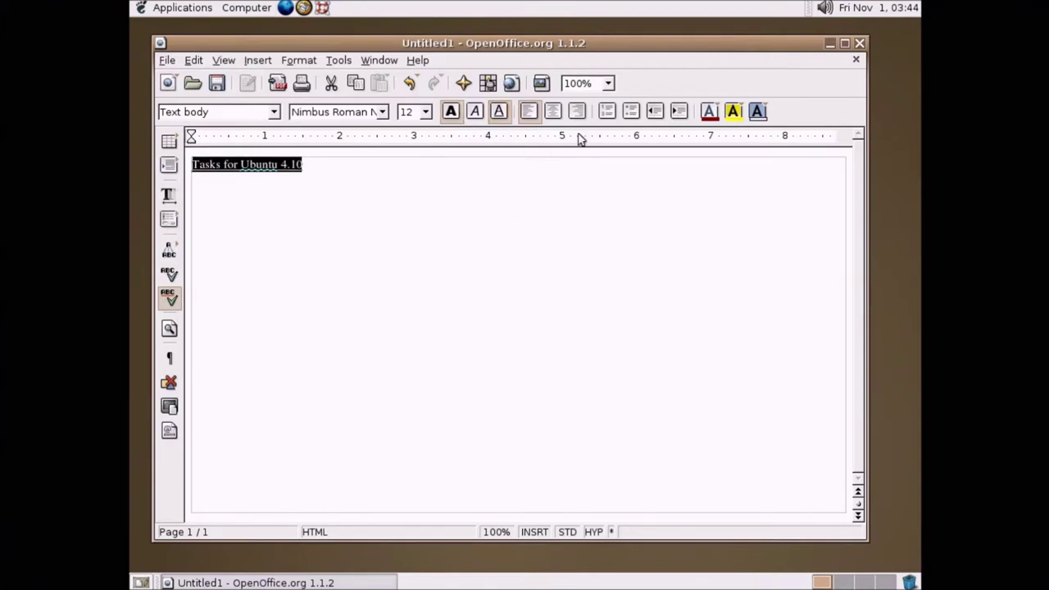
{"action": "left_click", "coordinate": [558, 117]}
{"action": "left_click", "coordinate": [426, 112]}
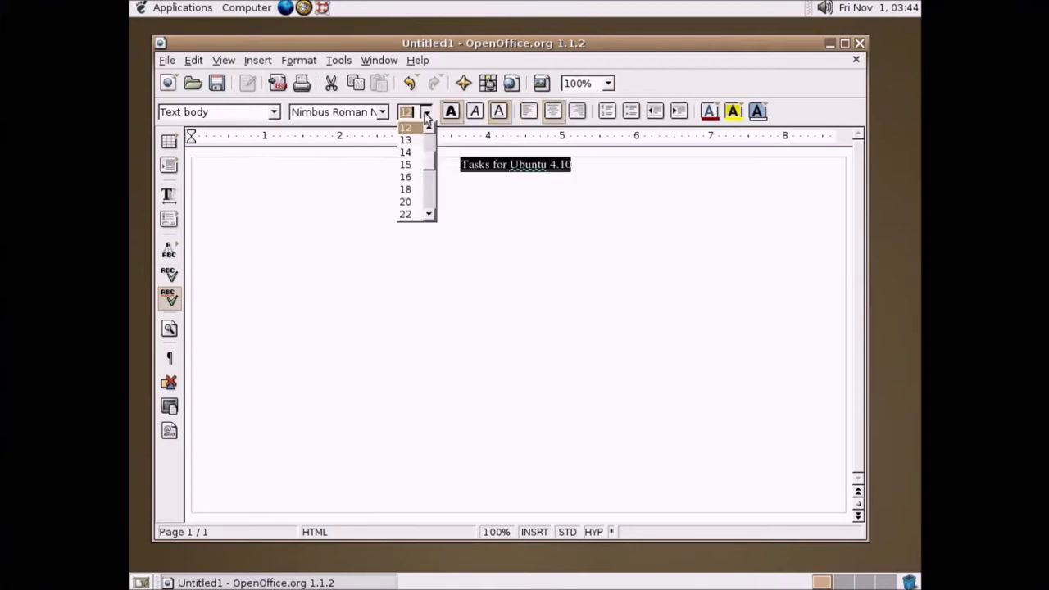
{"action": "left_click", "coordinate": [412, 202]}
{"action": "left_click", "coordinate": [656, 173]}
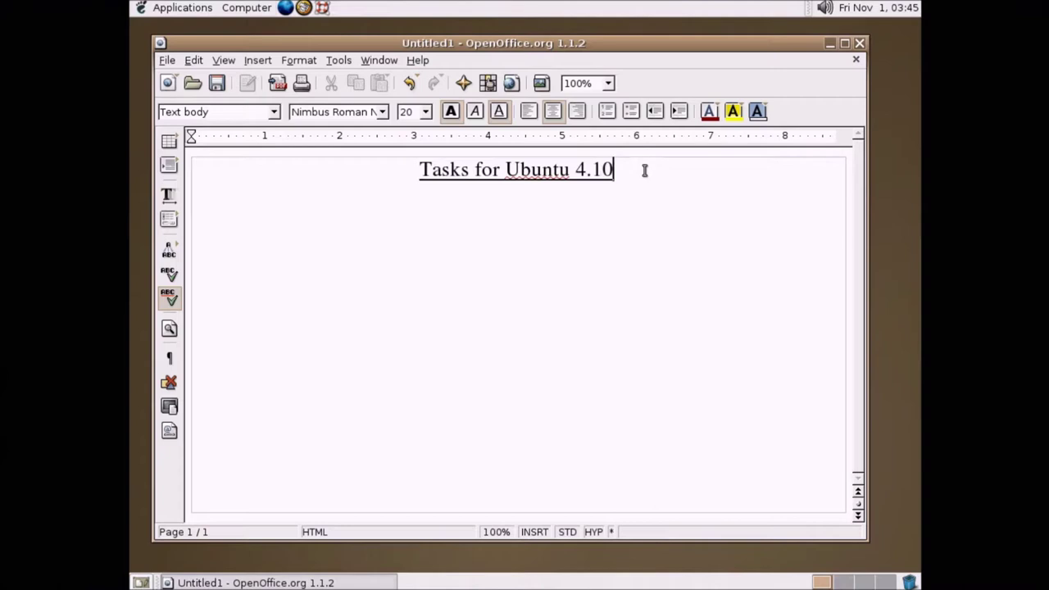
Step: Add a new line below the title set to 12 pt and left-aligned
{"action": "key", "text": "Return"}
{"action": "key", "text": "Return"}
{"action": "key", "text": "Return"}
{"action": "left_click", "coordinate": [426, 112]}
{"action": "scroll", "coordinate": [428, 128], "scroll_direction": "up", "scroll_amount": 5}
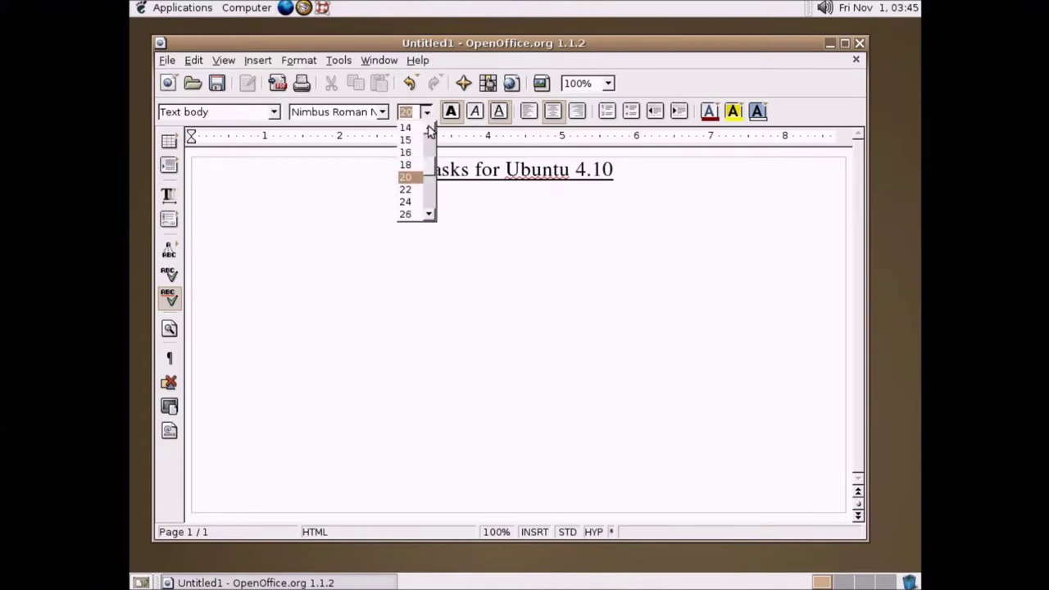
{"action": "scroll", "coordinate": [428, 129], "scroll_direction": "up", "scroll_amount": 1}
{"action": "left_click", "coordinate": [410, 129]}
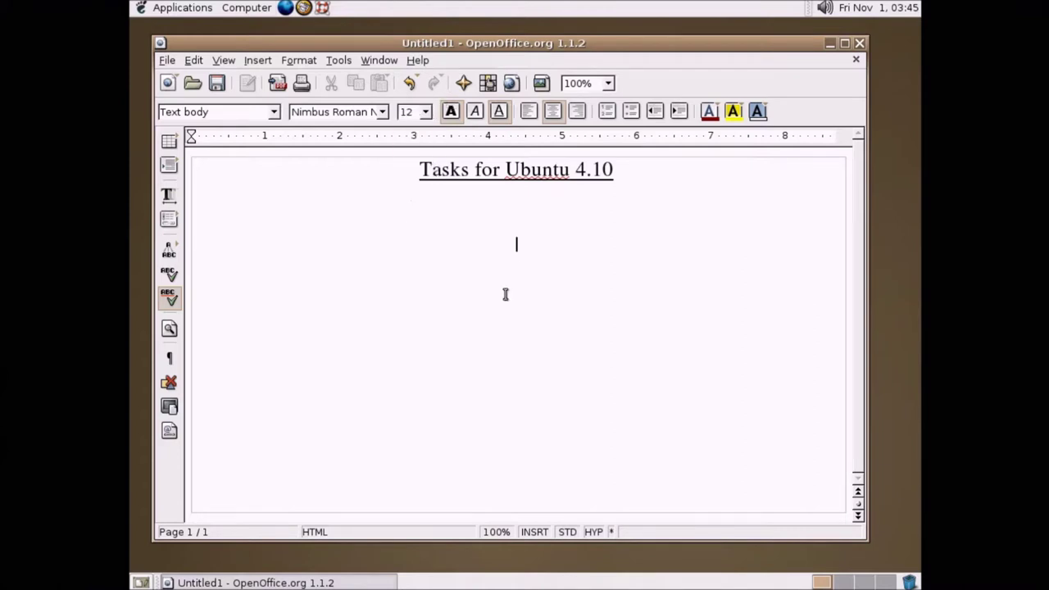
{"action": "left_click", "coordinate": [528, 119]}
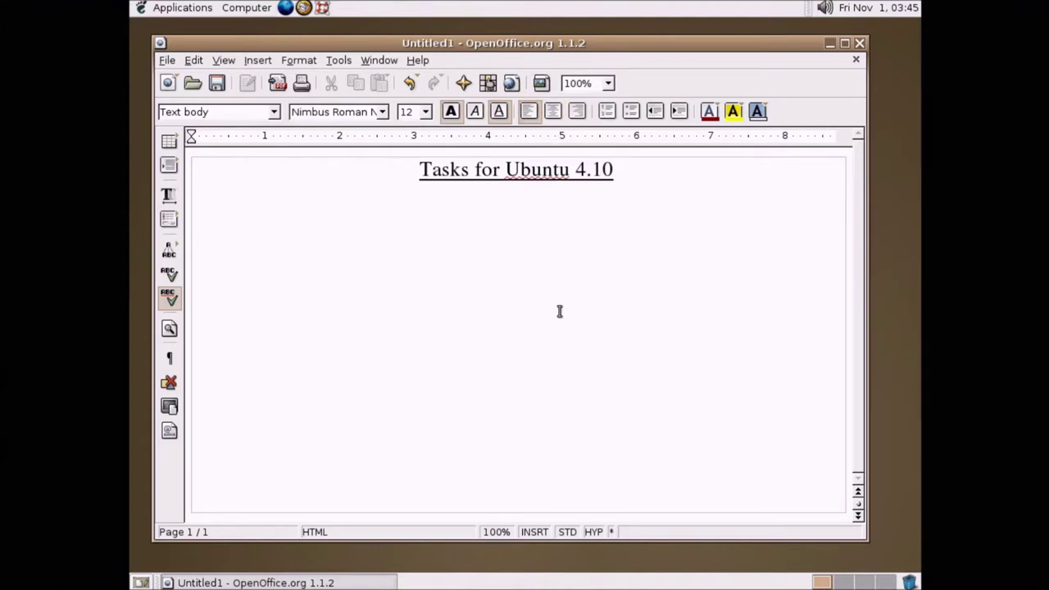
Step: Remove the typed '1.' list number and turn bold off on the new line
{"action": "type", "text": "1."}
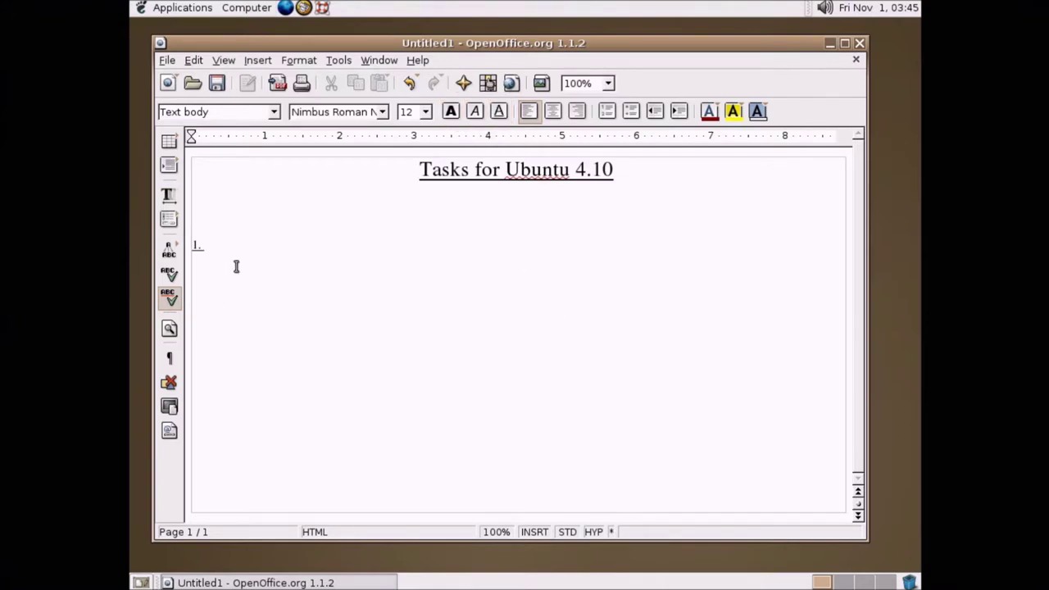
{"action": "key", "text": "BackSpace"}
{"action": "key", "text": "BackSpace"}
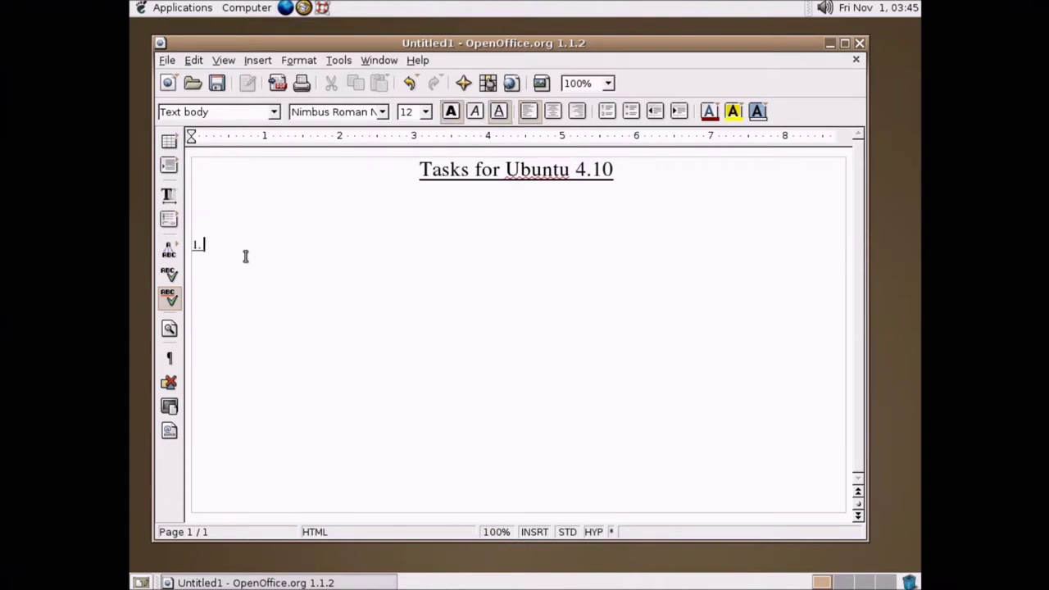
{"action": "left_click", "coordinate": [450, 111]}
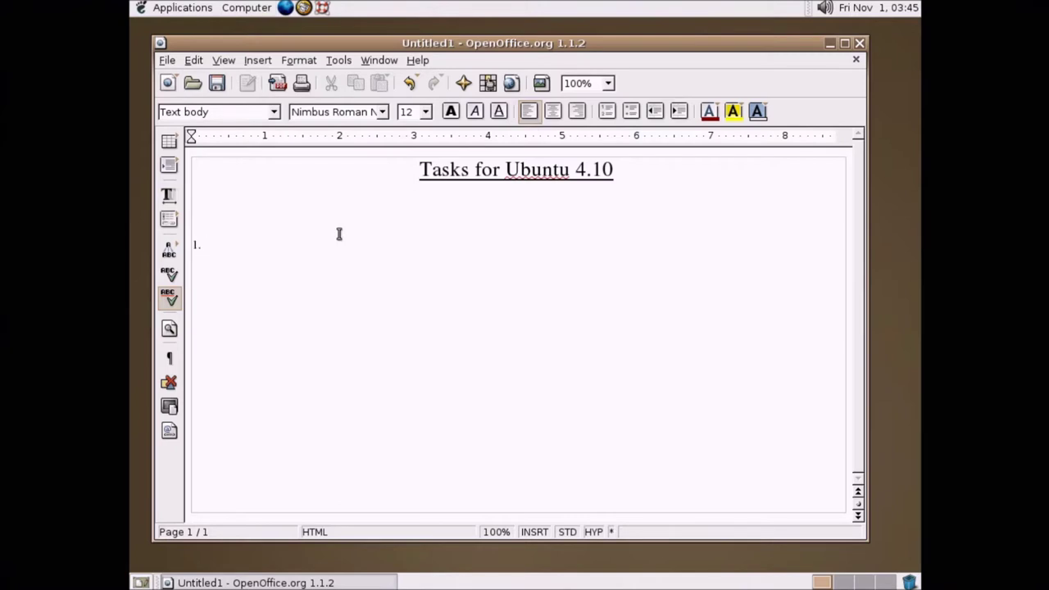
{"action": "key", "text": "BackSpace"}
{"action": "left_click", "coordinate": [168, 60]}
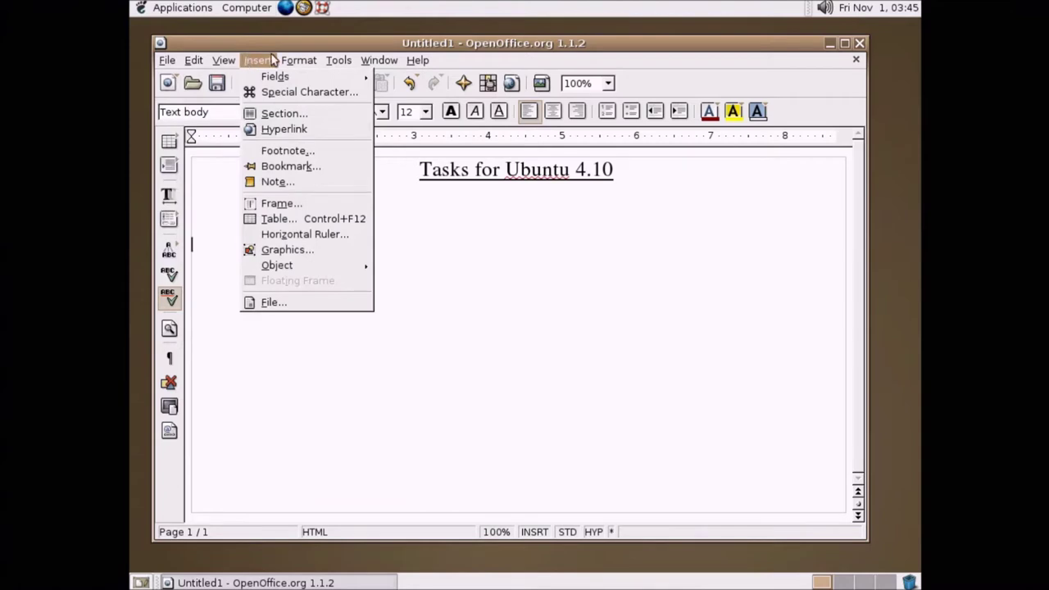
{"action": "mouse_move", "coordinate": [300, 60]}
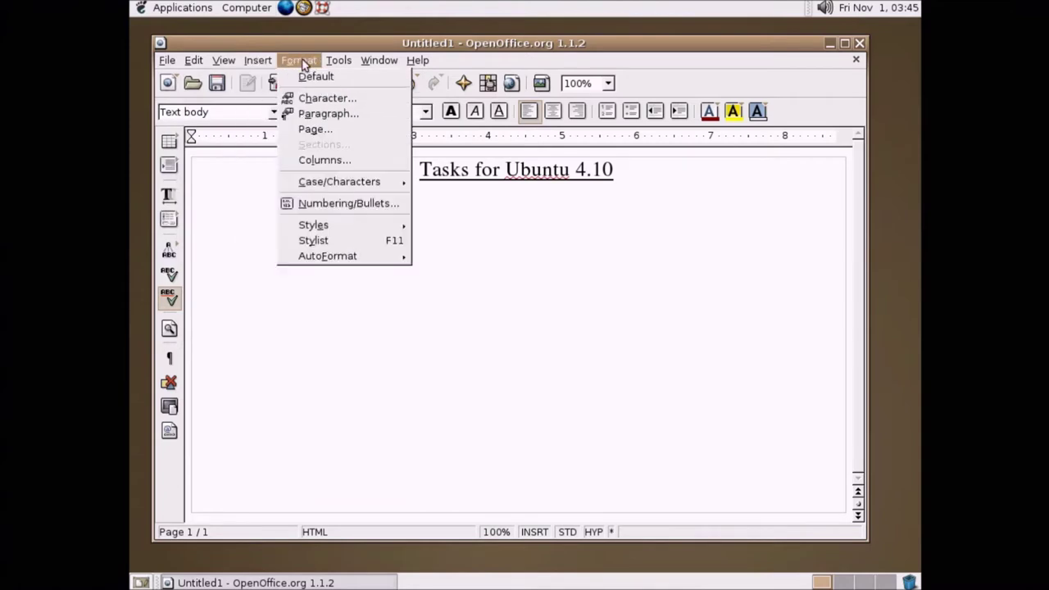
Step: Apply the green-arrow bullet from the Numbering/Bullets Graphics tab to the empty line
{"action": "left_click", "coordinate": [342, 210]}
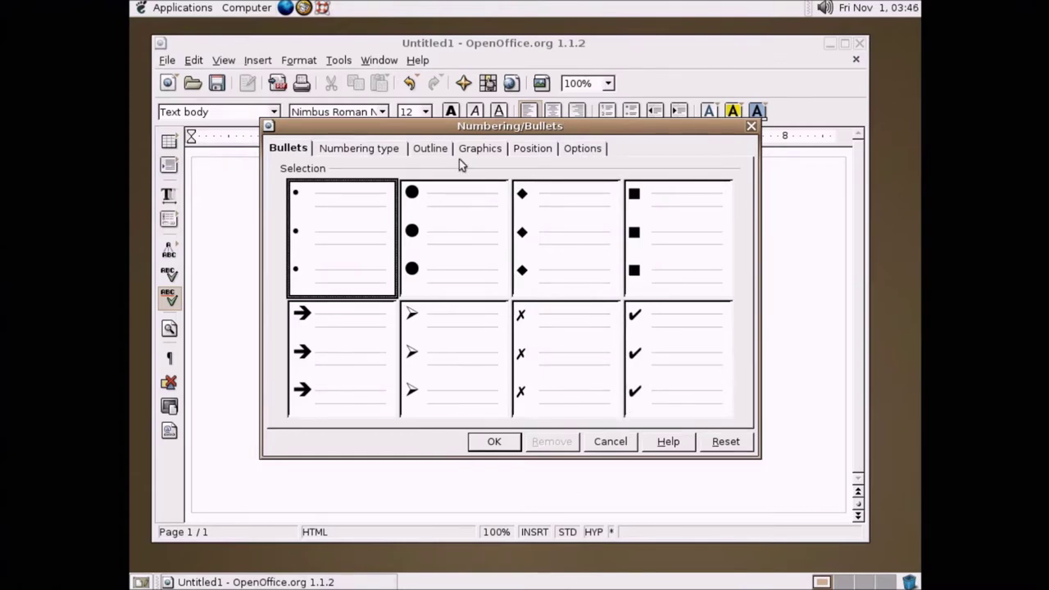
{"action": "left_click", "coordinate": [382, 151]}
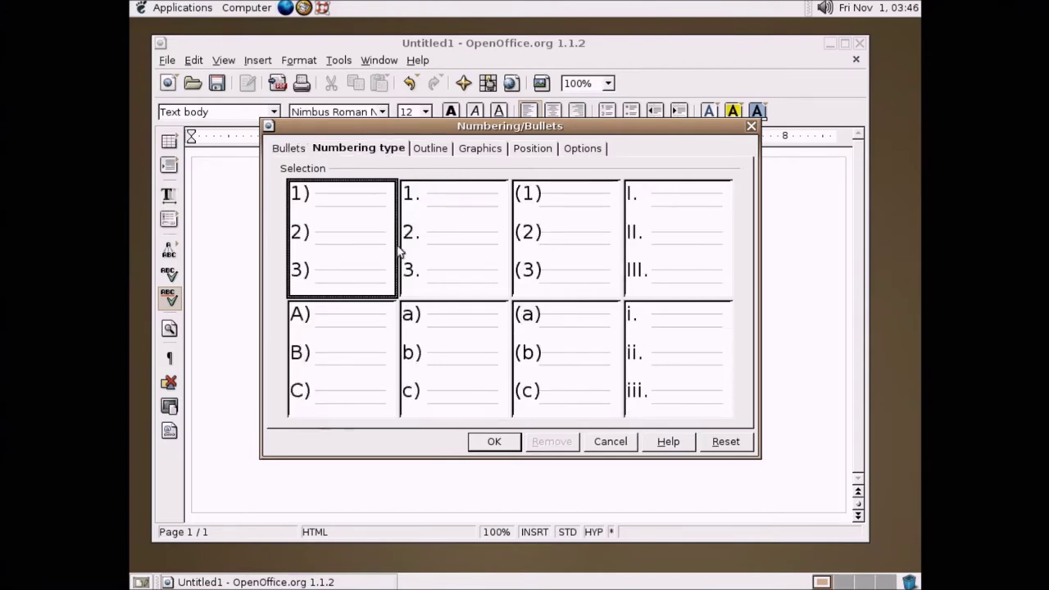
{"action": "left_click", "coordinate": [438, 158]}
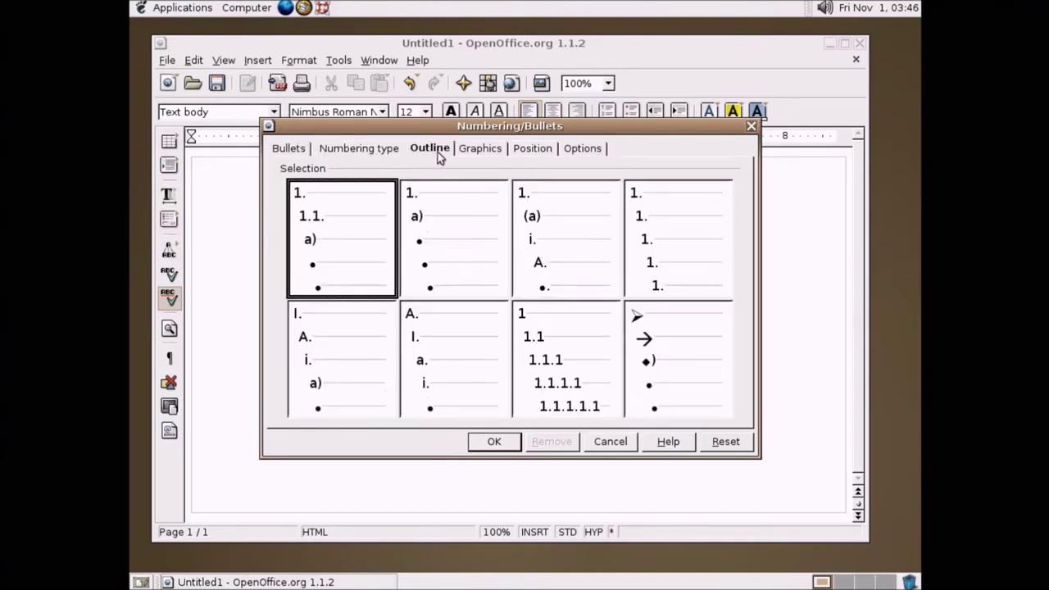
{"action": "left_click", "coordinate": [478, 154]}
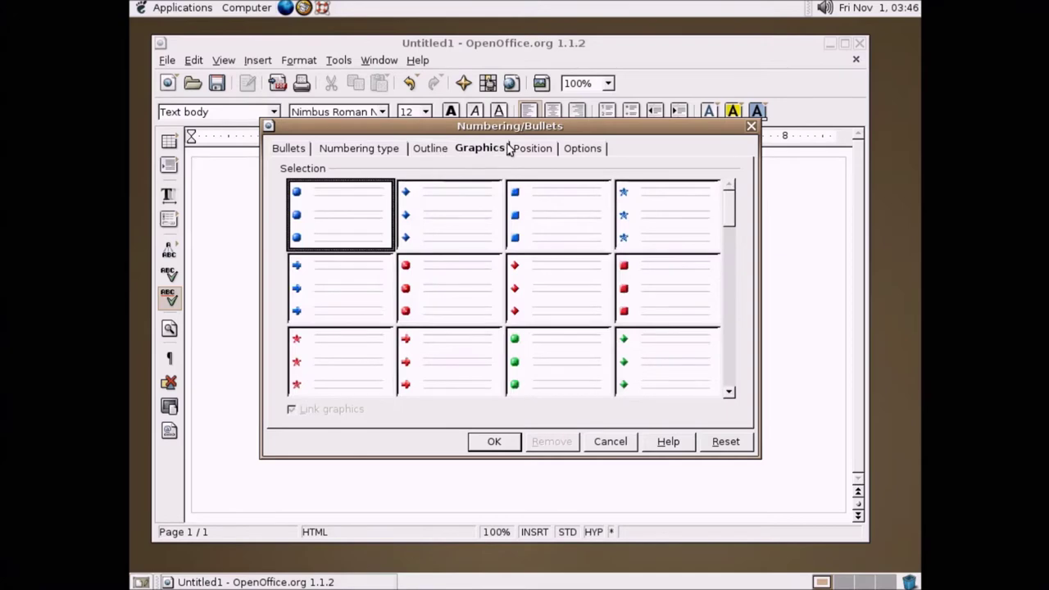
{"action": "left_click", "coordinate": [532, 148]}
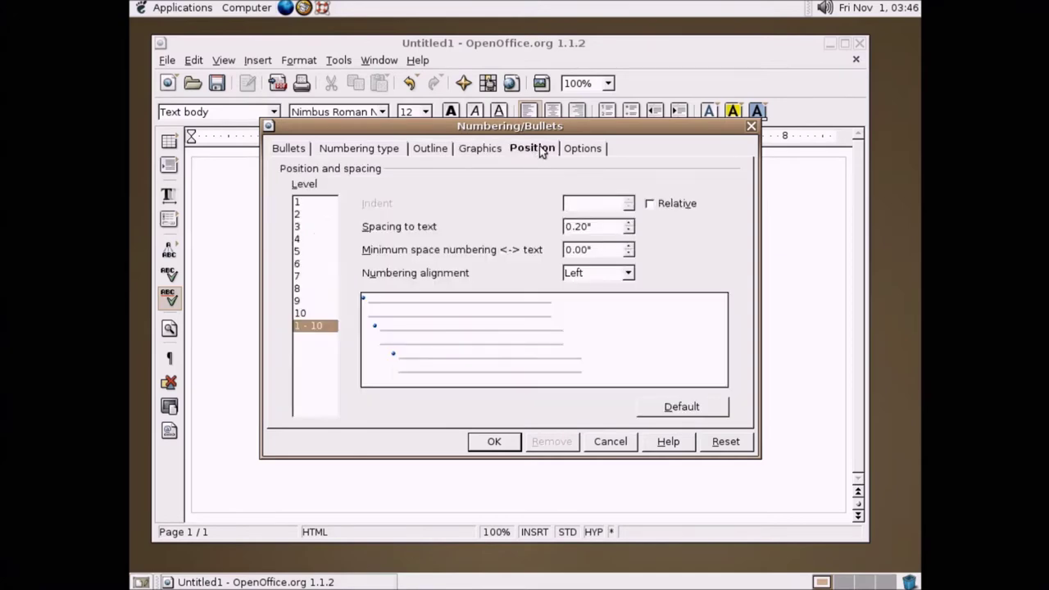
{"action": "left_click", "coordinate": [582, 148]}
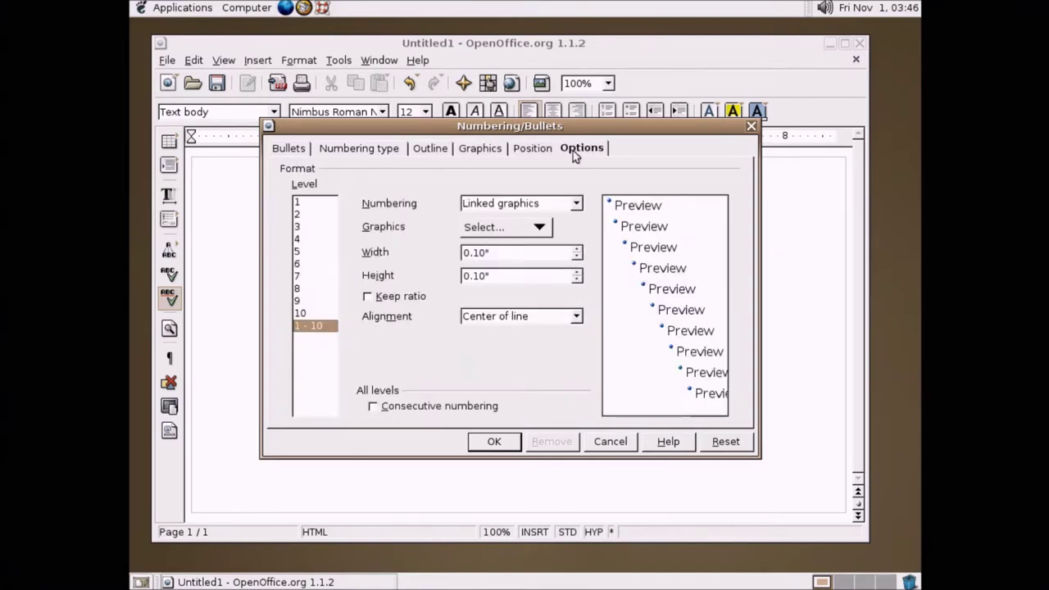
{"action": "left_click", "coordinate": [480, 151]}
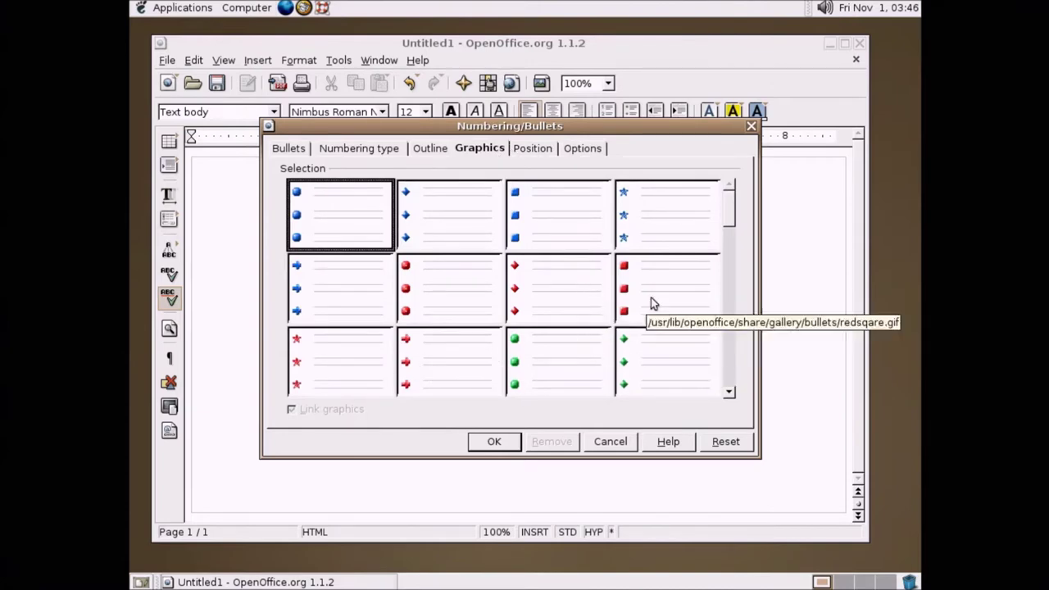
{"action": "left_click", "coordinate": [686, 363]}
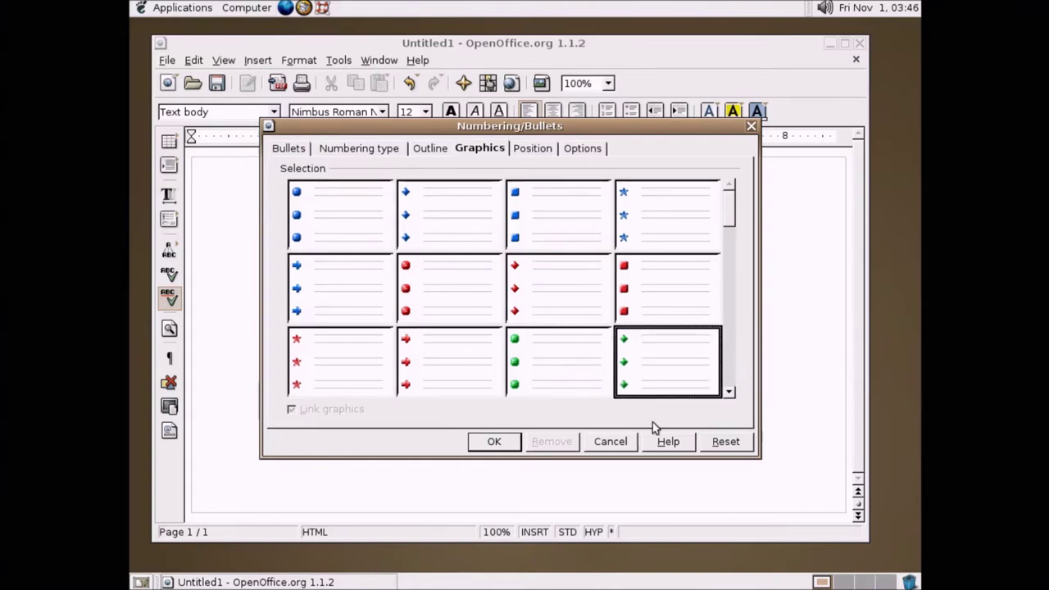
{"action": "left_click", "coordinate": [495, 441]}
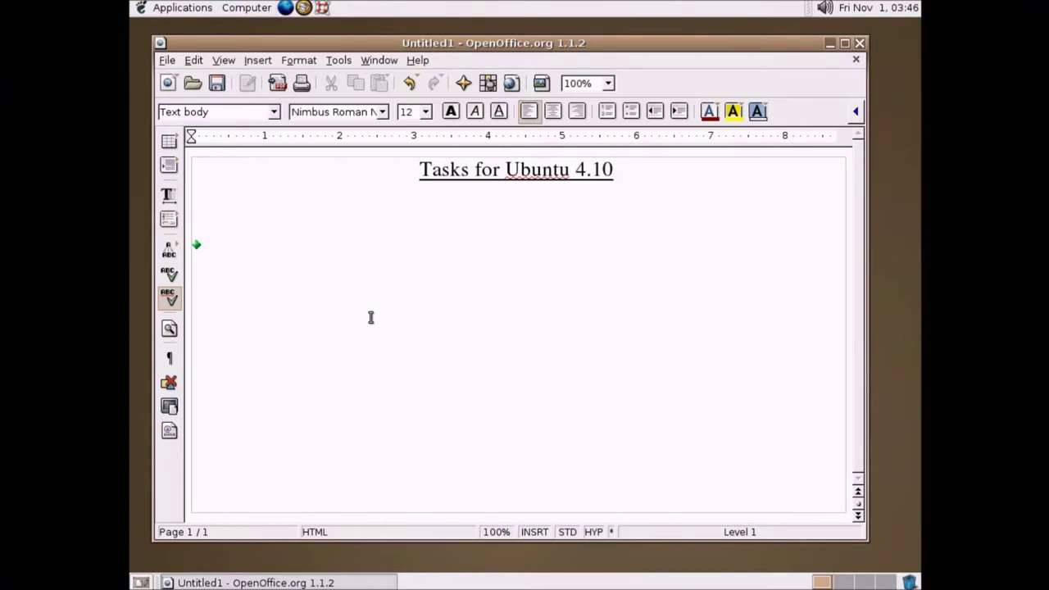
Step: Type the first item 'write this tasklist', capitalise the W and correct it to 'task list'
{"action": "type", "text": "write this task"}
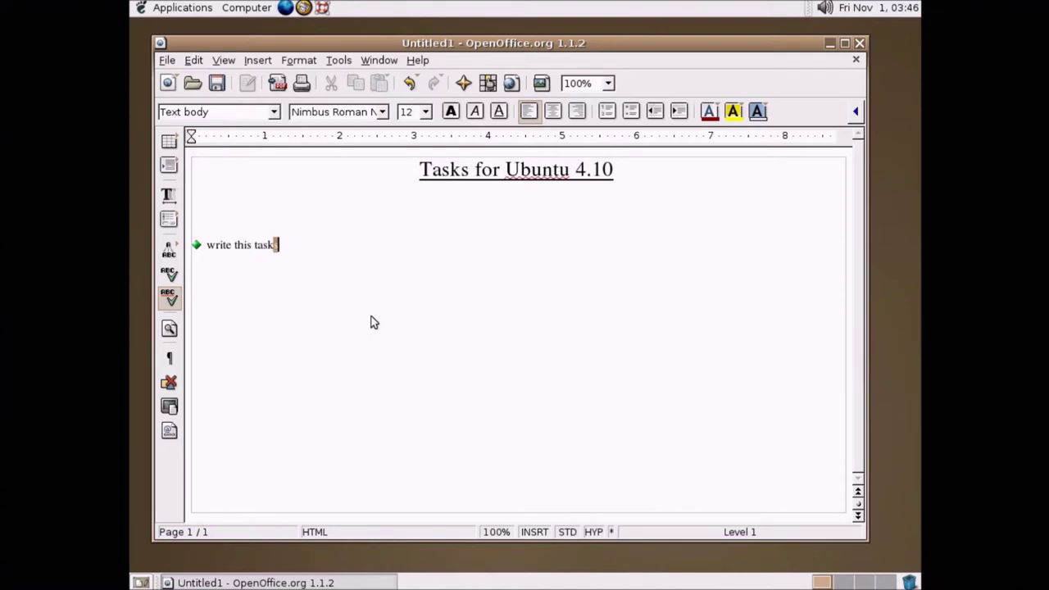
{"action": "type", "text": "list"}
{"action": "left_click_drag", "start_coordinate": [214, 244], "coordinate": [207, 244]}
{"action": "type", "text": "W"}
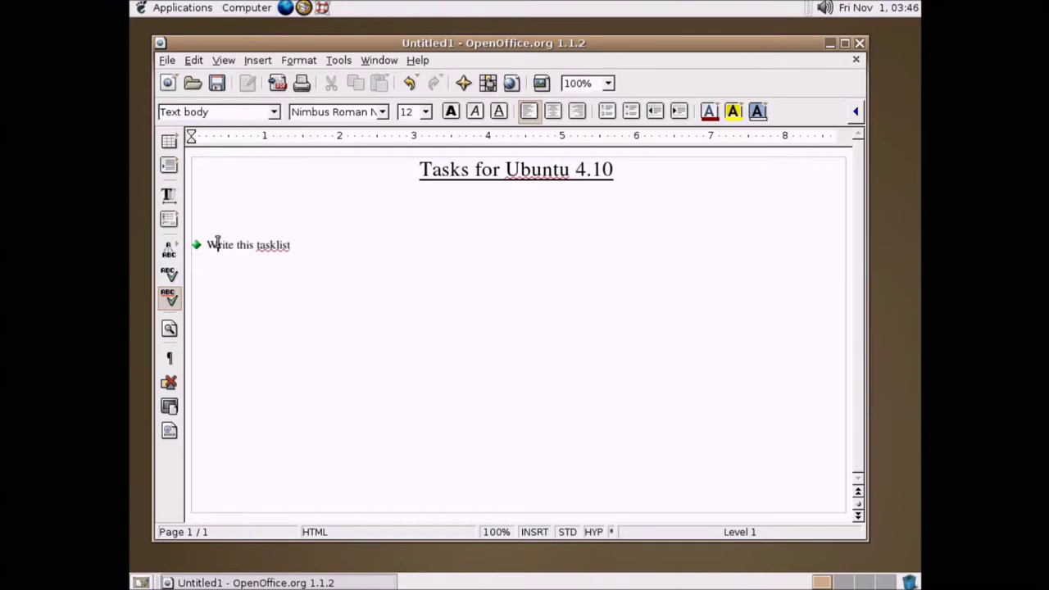
{"action": "right_click", "coordinate": [283, 245]}
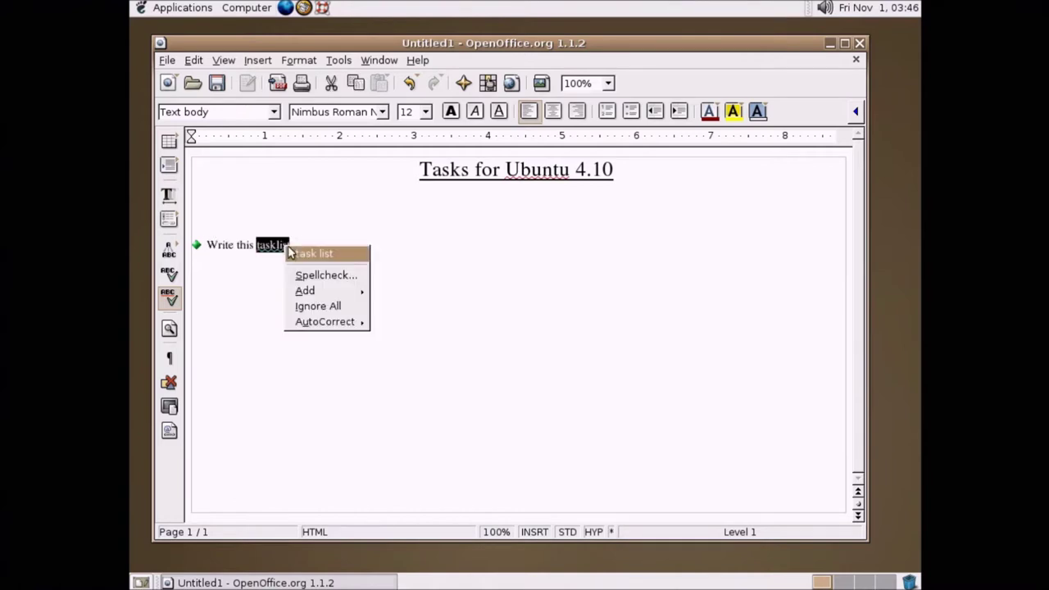
{"action": "left_click", "coordinate": [336, 256]}
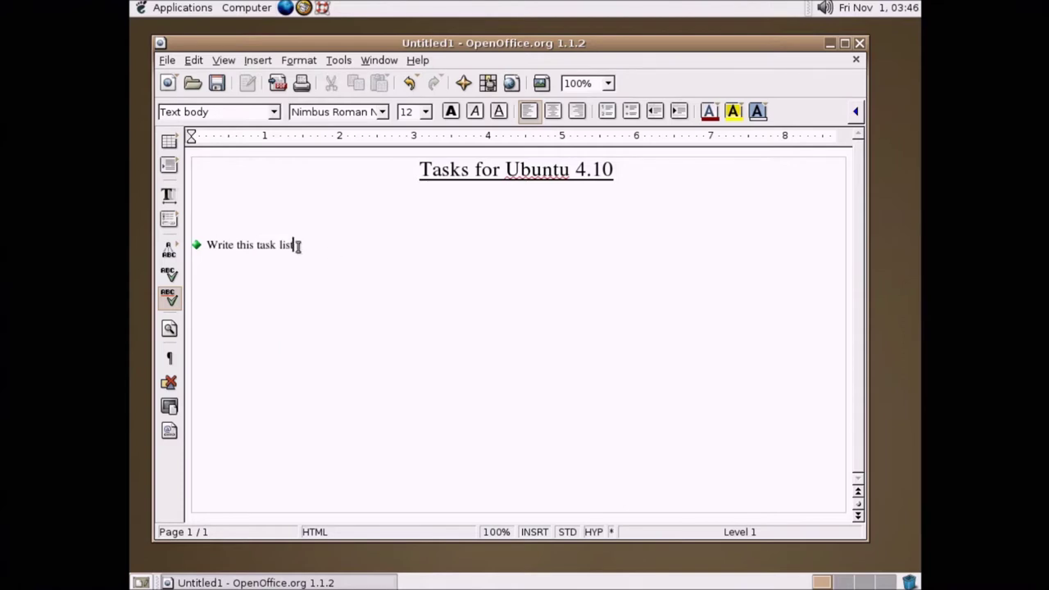
Step: Add a second bullet reading 'Folder browser' below the first item
{"action": "key", "text": "Return"}
{"action": "type", "text": "older b"}
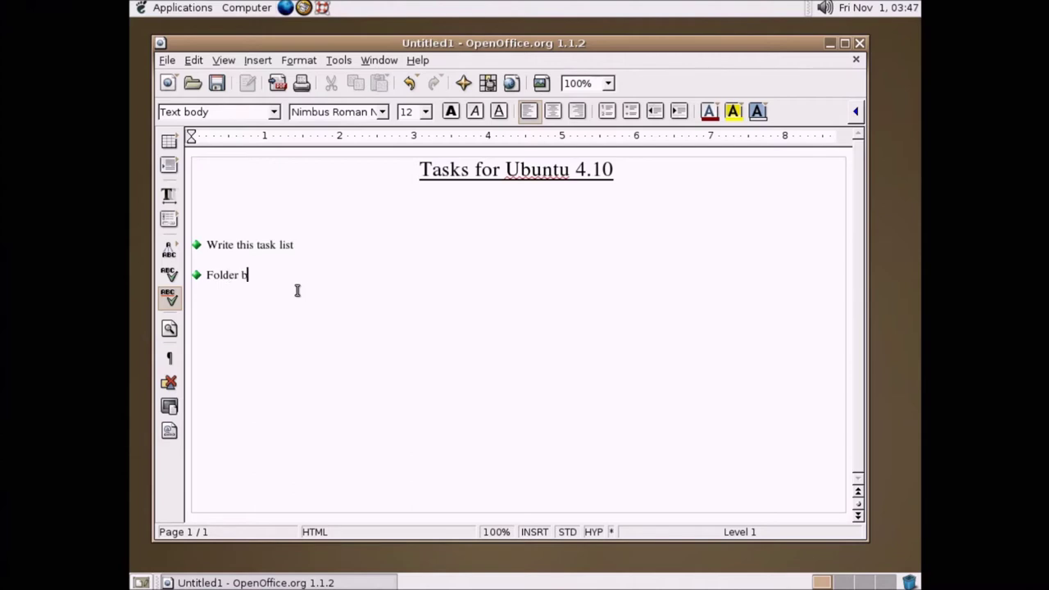
{"action": "type", "text": "rowser"}
{"action": "key", "text": "BackSpace"}
Step: Minimise Writer and open the home folder 'warty' via Computer > Home
{"action": "left_click", "coordinate": [829, 43]}
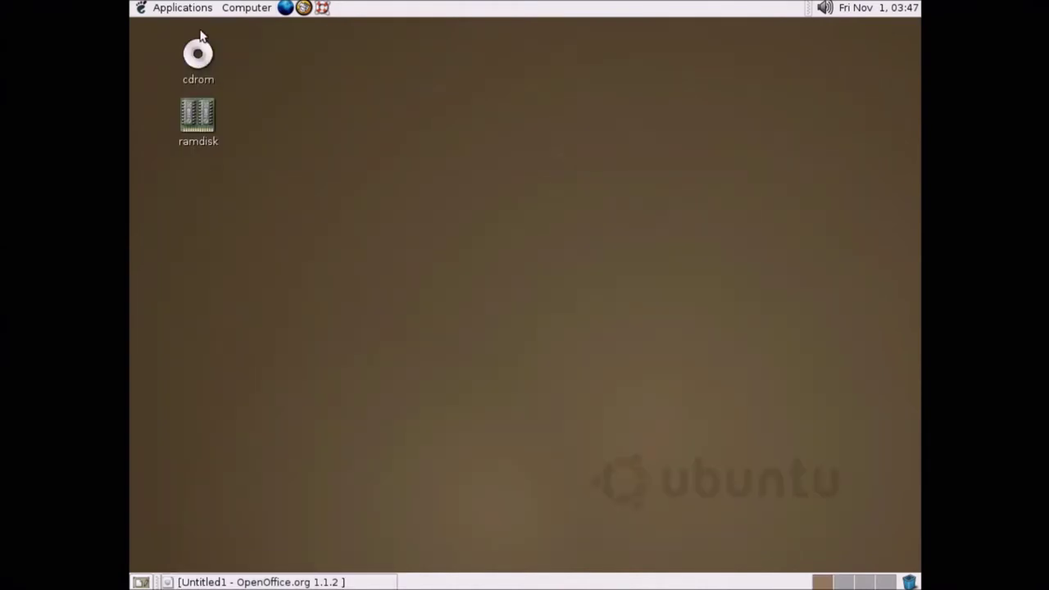
{"action": "left_click", "coordinate": [182, 8]}
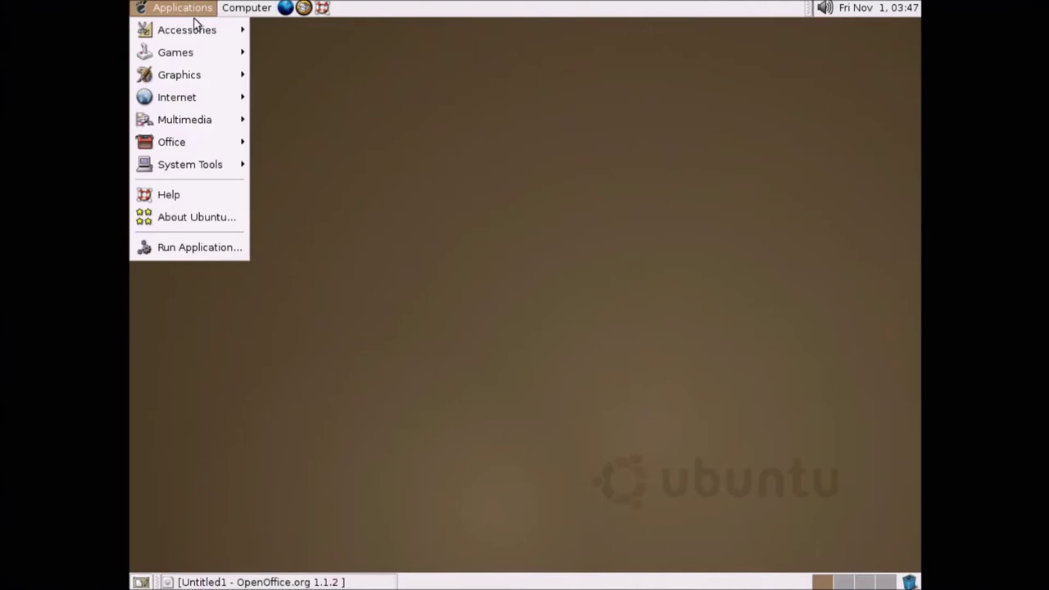
{"action": "mouse_move", "coordinate": [199, 100]}
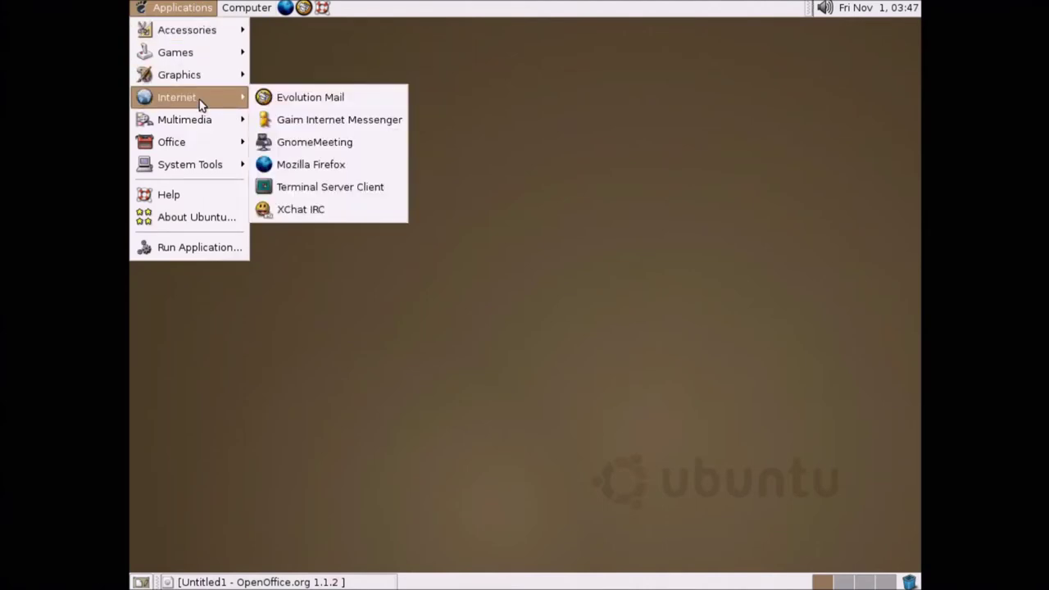
{"action": "mouse_move", "coordinate": [197, 38]}
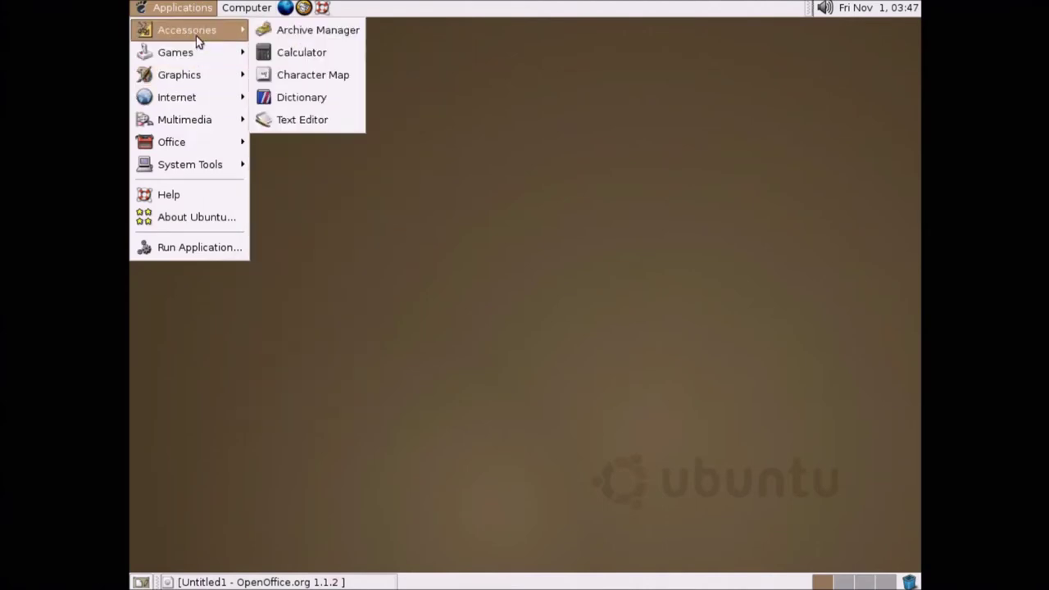
{"action": "mouse_move", "coordinate": [245, 8]}
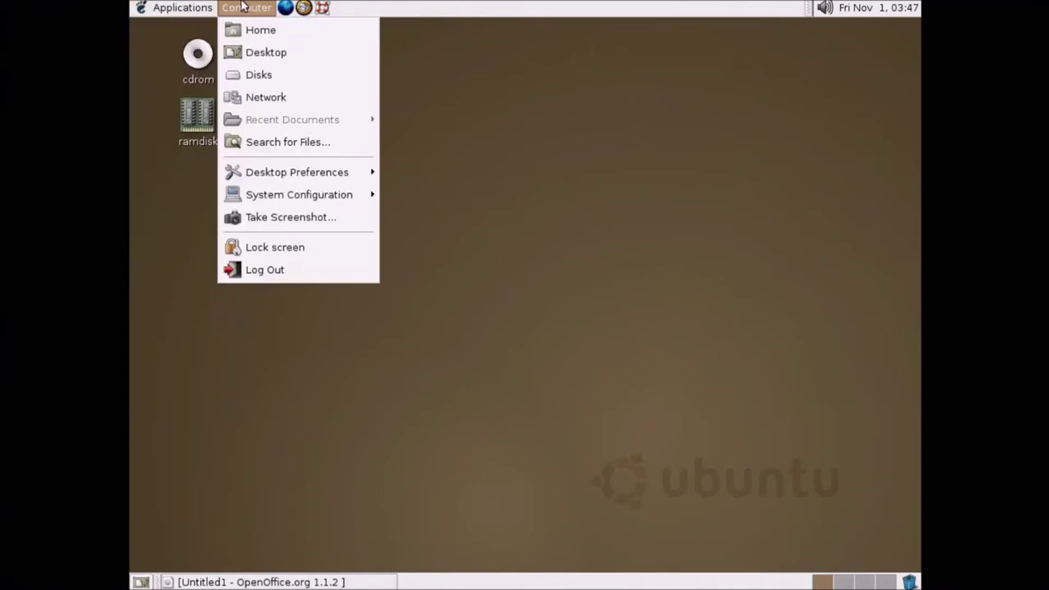
{"action": "left_click", "coordinate": [261, 31]}
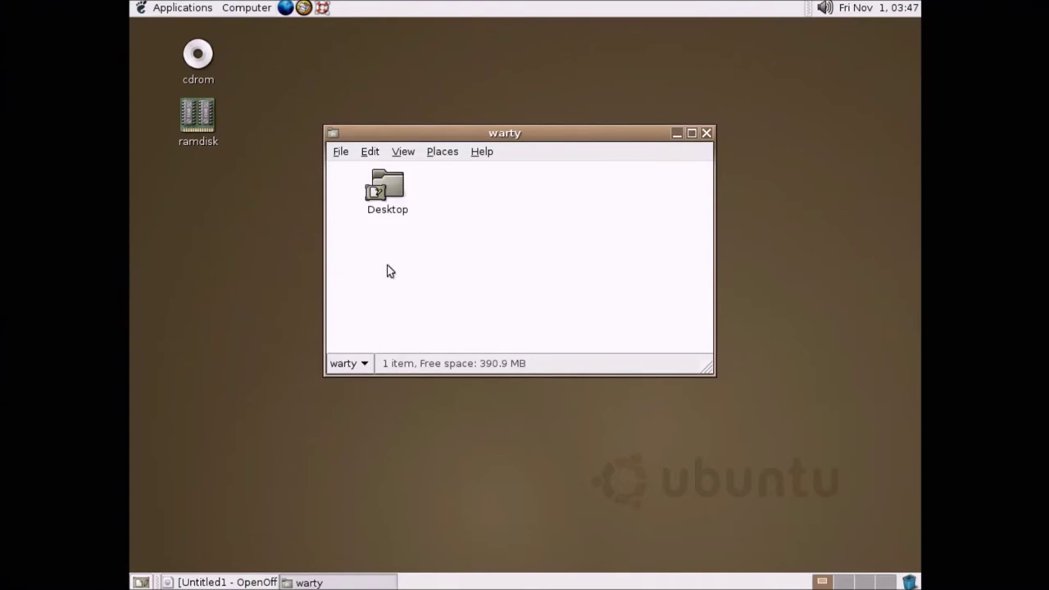
Step: Create a folder named 'Documents' in the home folder and open its window
{"action": "left_click", "coordinate": [340, 153]}
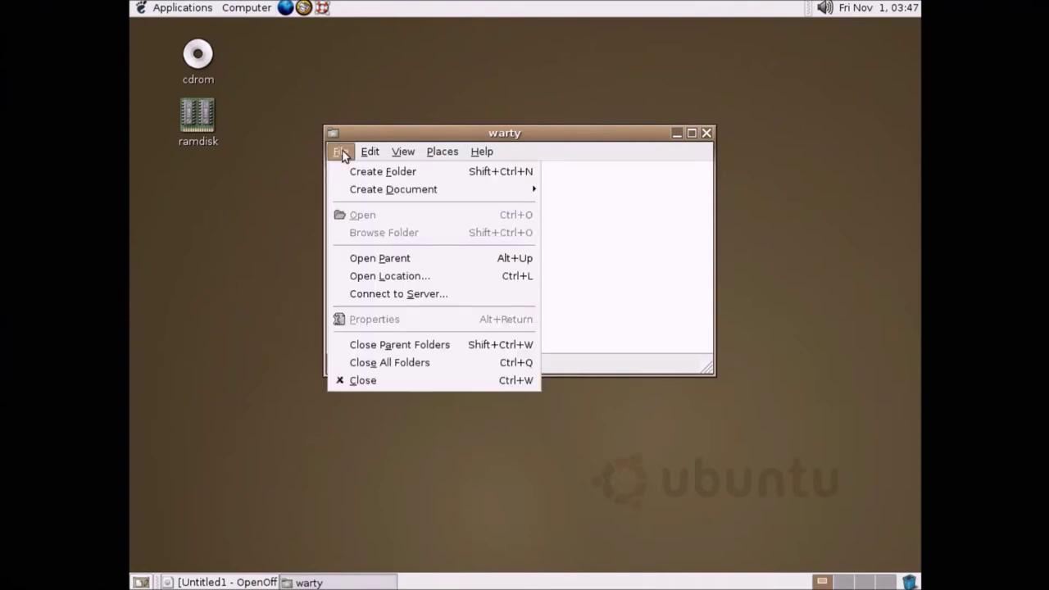
{"action": "left_click", "coordinate": [344, 172]}
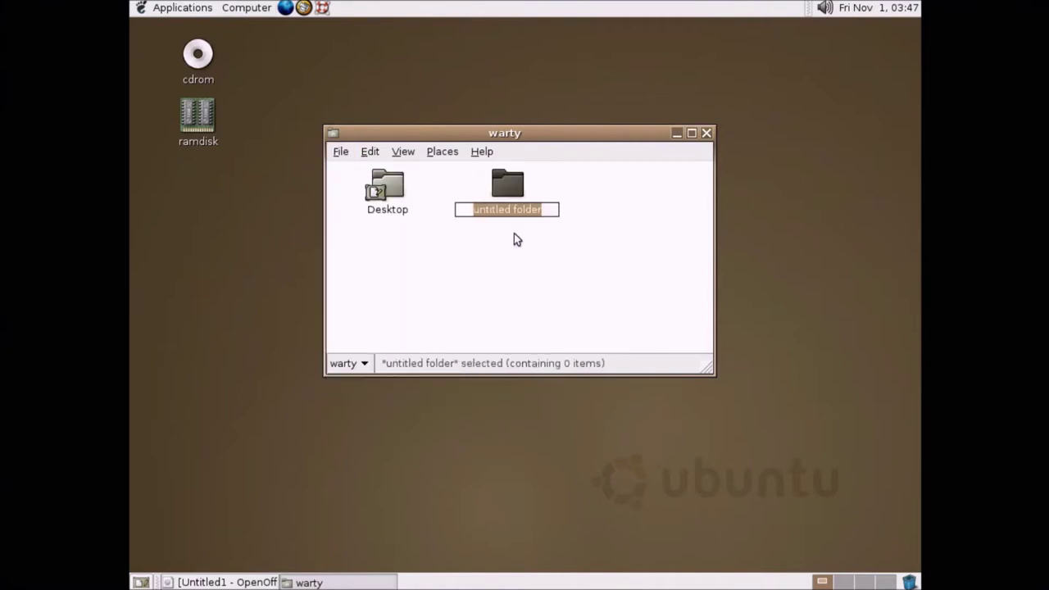
{"action": "type", "text": "Documents"}
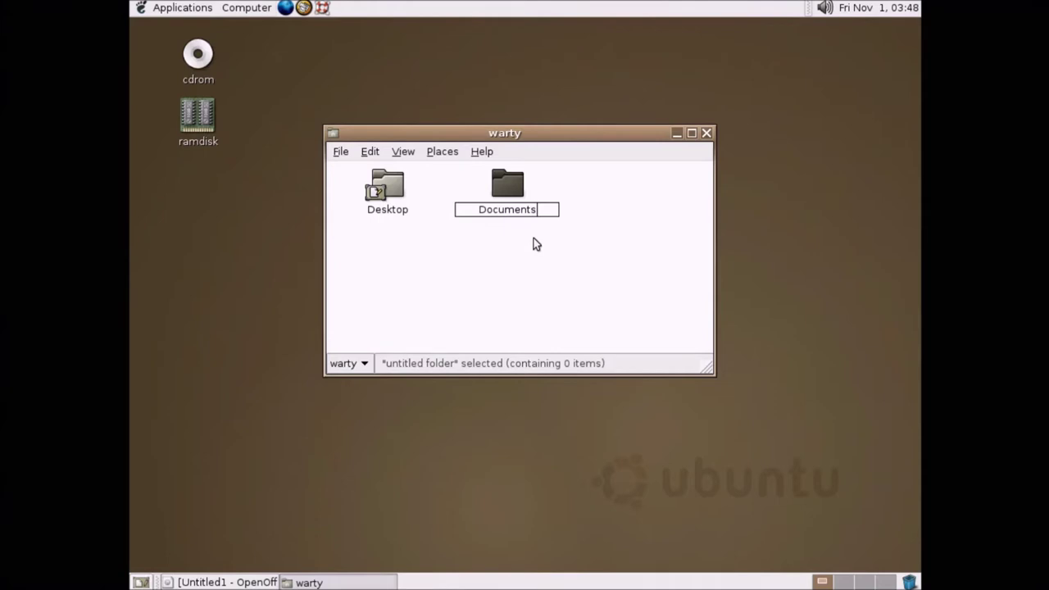
{"action": "left_click", "coordinate": [548, 243]}
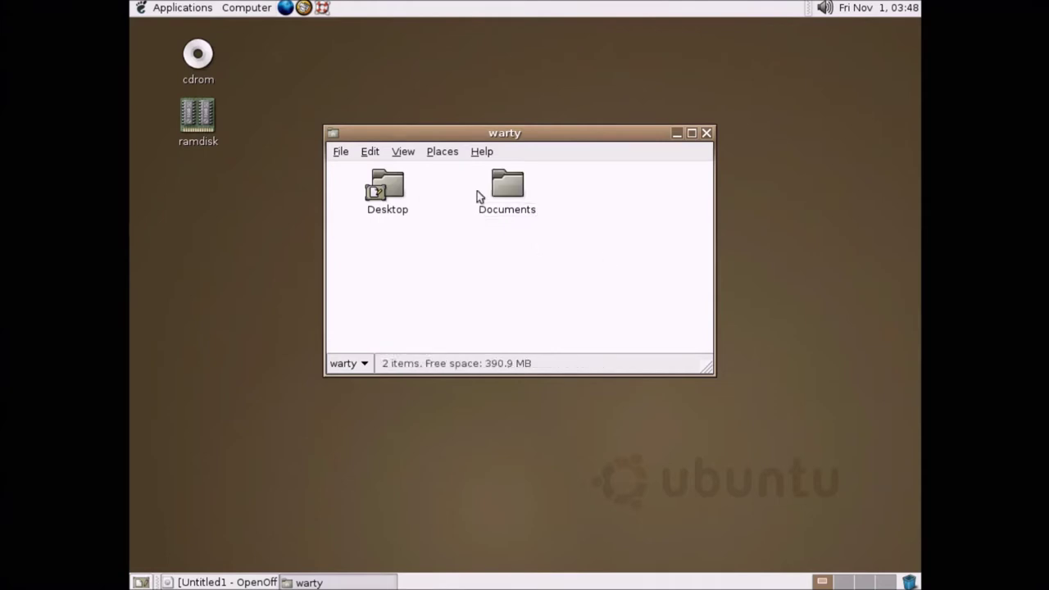
{"action": "double_click", "coordinate": [501, 190]}
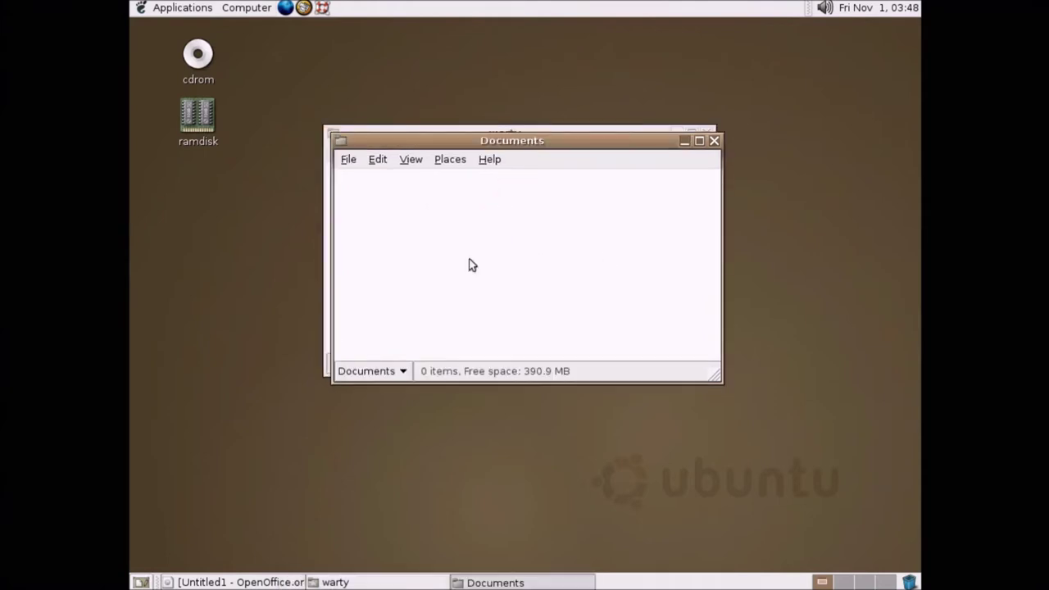
Step: Switch between the warty and Documents windows, then move Documents up and to the right
{"action": "left_click_drag", "start_coordinate": [625, 147], "coordinate": [474, 214]}
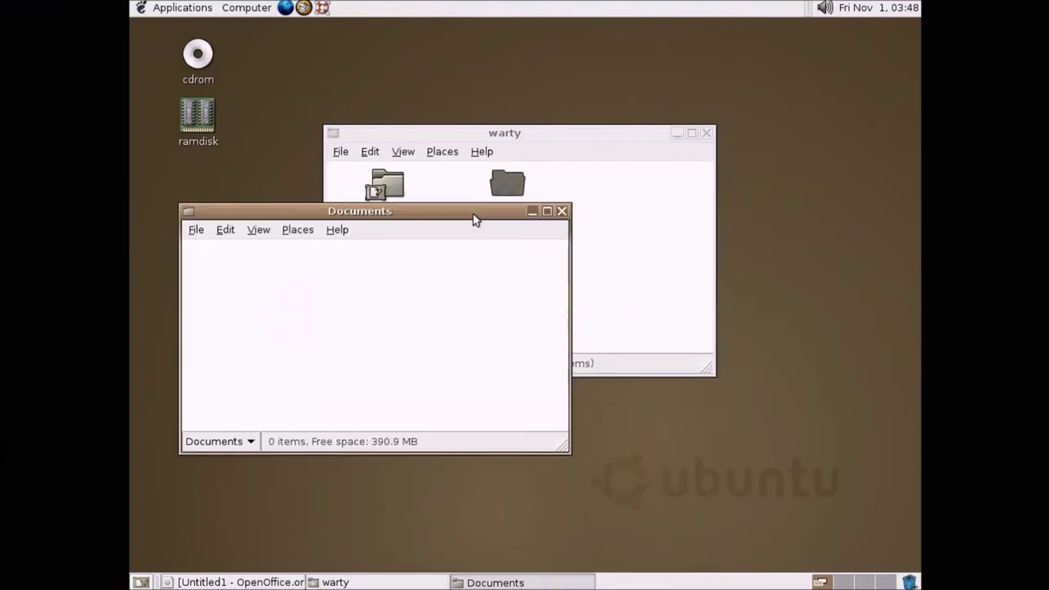
{"action": "left_click", "coordinate": [579, 136]}
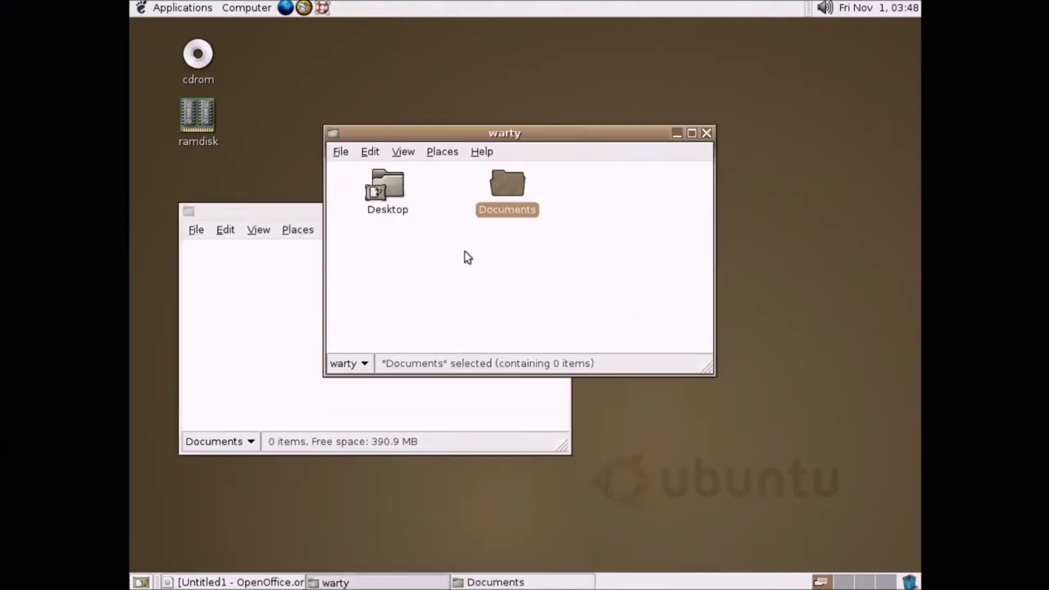
{"action": "left_click", "coordinate": [223, 313]}
{"action": "left_click_drag", "start_coordinate": [481, 215], "coordinate": [702, 103]}
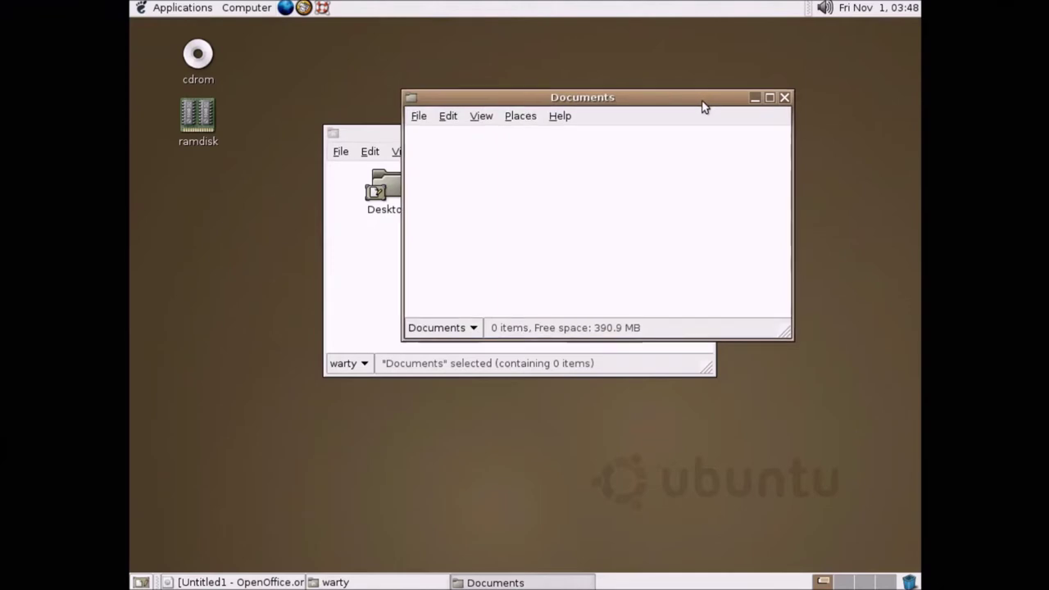
Step: Create an untitled folder inside Documents, then delete it
{"action": "left_click", "coordinate": [420, 116]}
{"action": "left_click", "coordinate": [433, 136]}
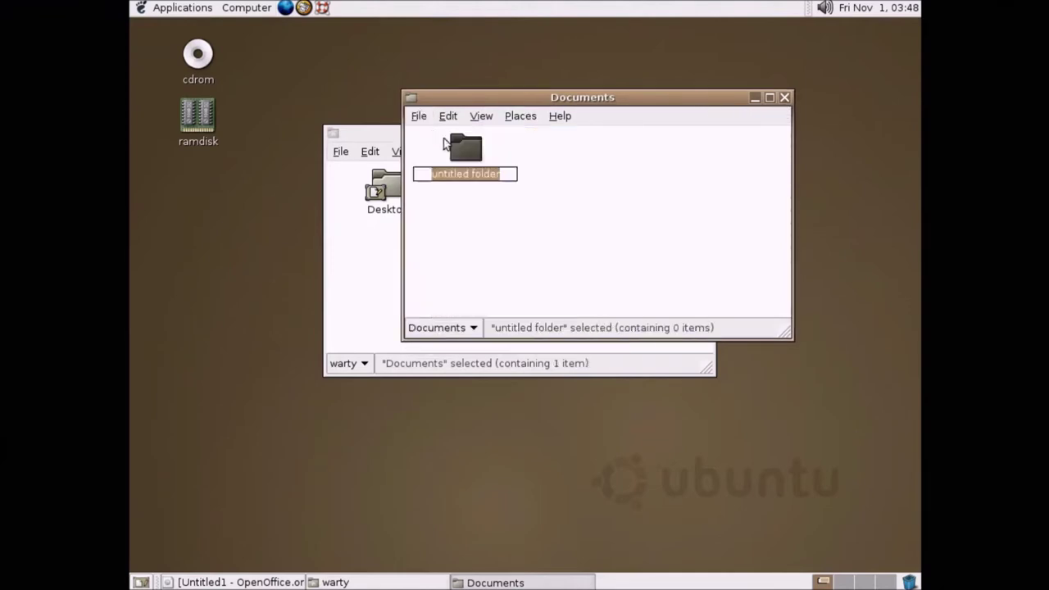
{"action": "left_click", "coordinate": [555, 203]}
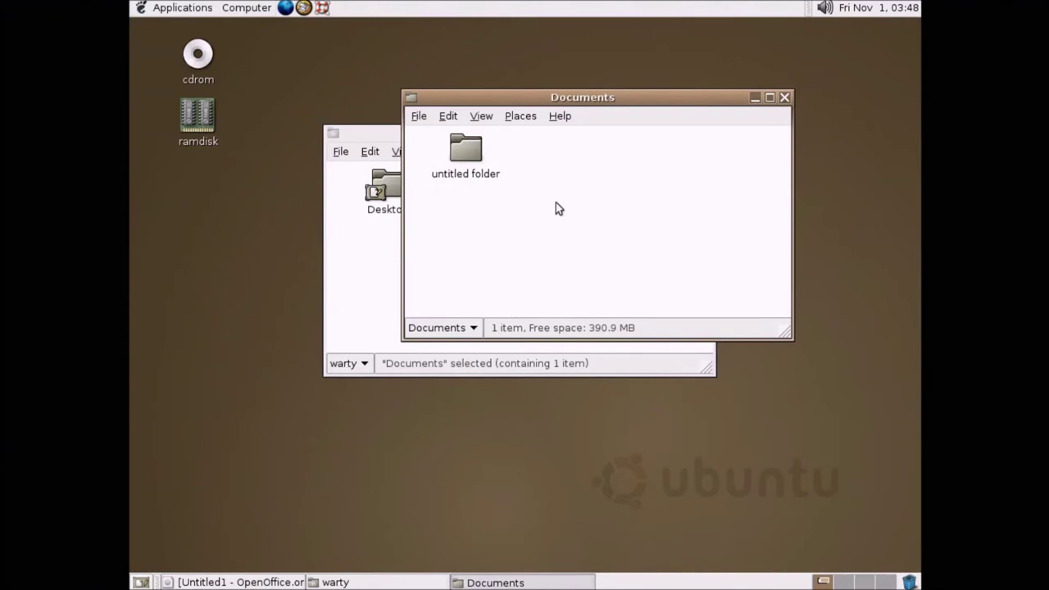
{"action": "left_click", "coordinate": [461, 149]}
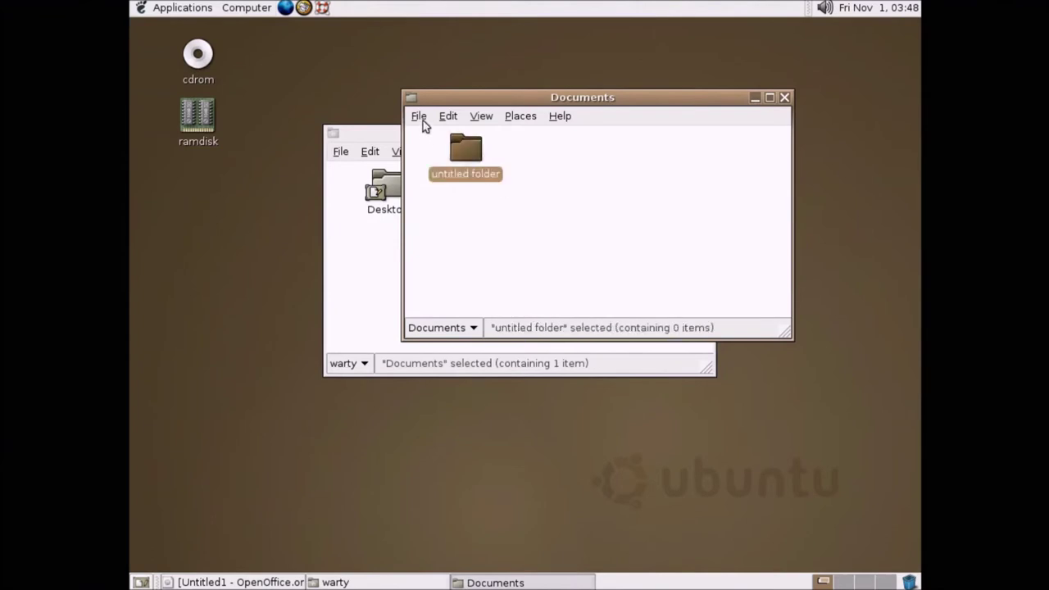
{"action": "left_click", "coordinate": [420, 116]}
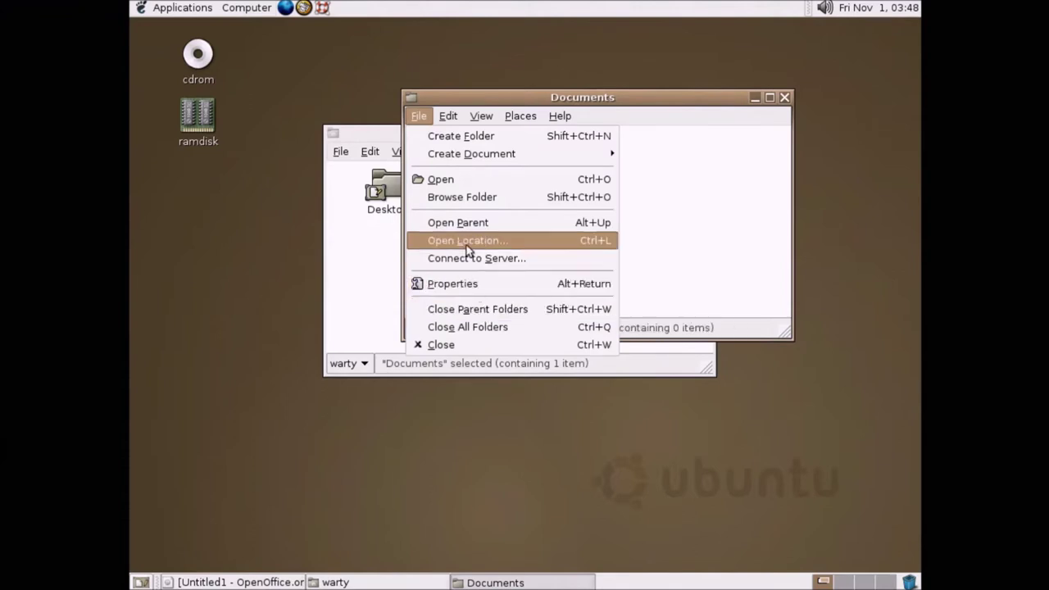
{"action": "left_click", "coordinate": [461, 135]}
{"action": "key", "text": "Delete"}
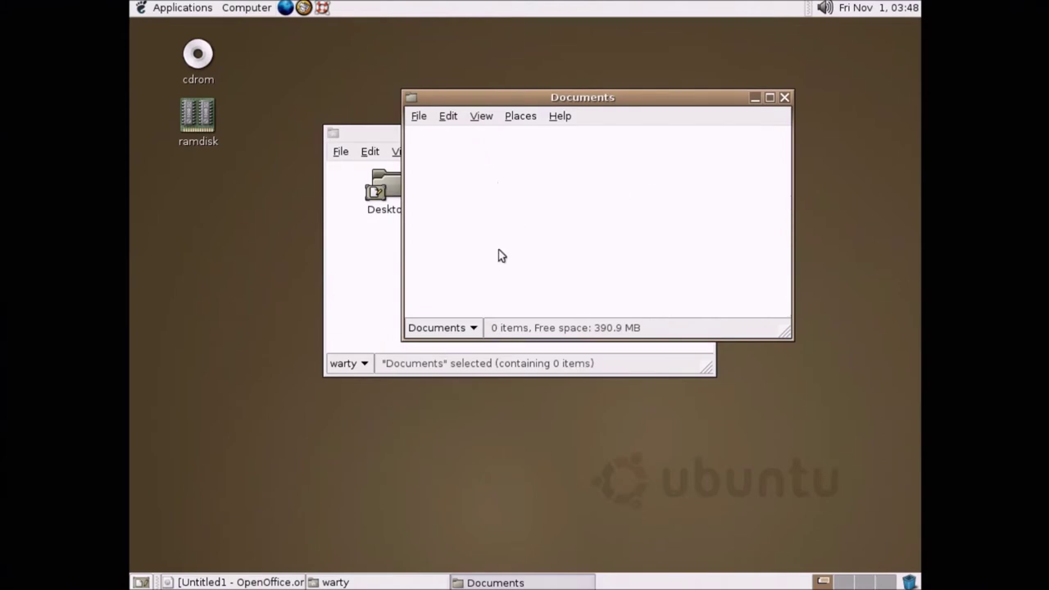
Step: Try the Documents background right-click menu without choosing anything, then close the Documents window
{"action": "right_click", "coordinate": [473, 179]}
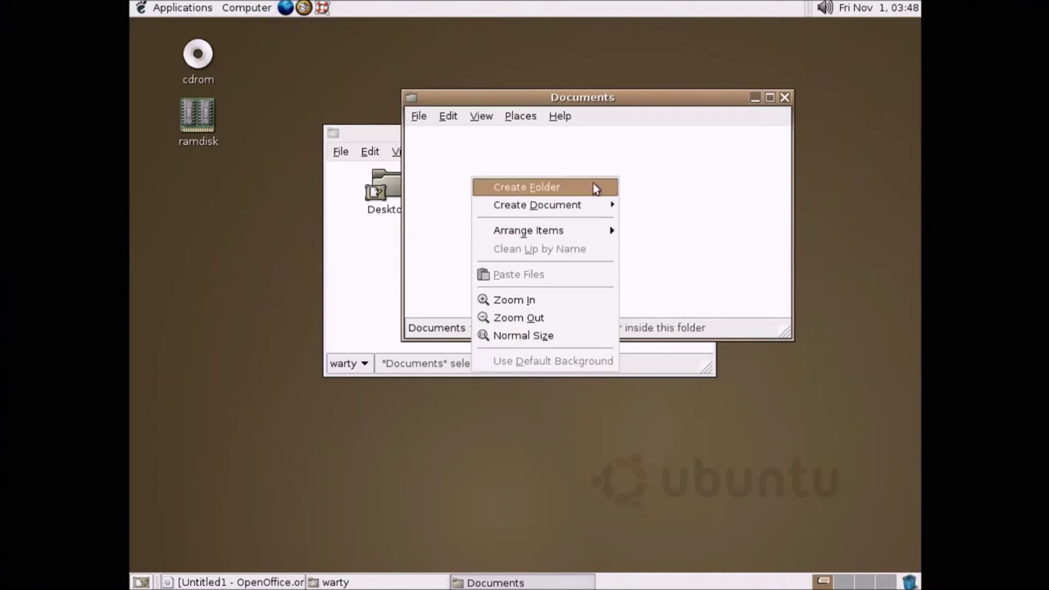
{"action": "left_click", "coordinate": [592, 161]}
{"action": "right_click", "coordinate": [520, 201]}
{"action": "left_click", "coordinate": [502, 186]}
{"action": "right_click", "coordinate": [502, 186]}
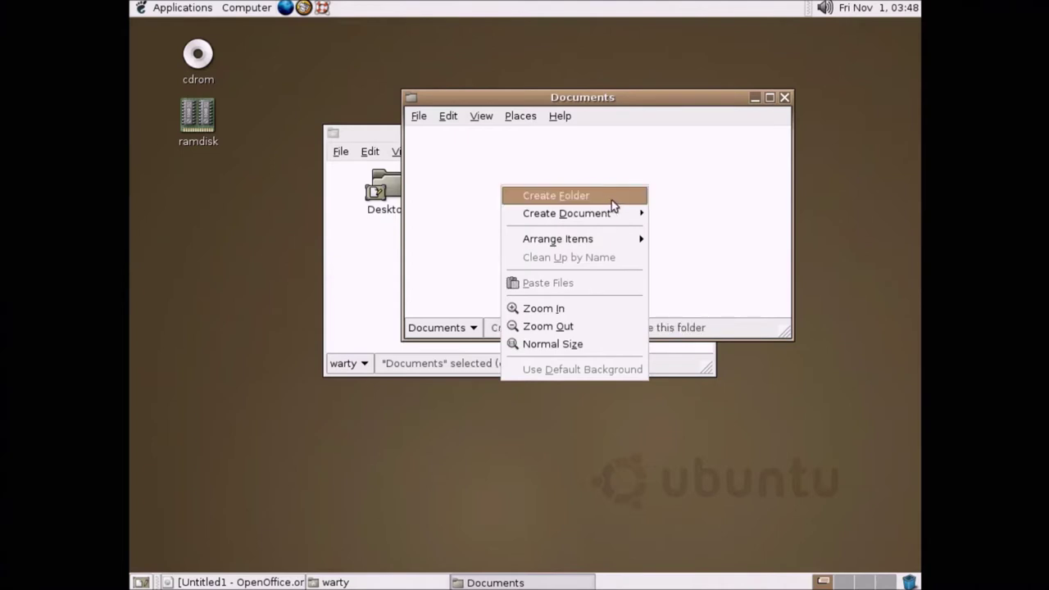
{"action": "mouse_move", "coordinate": [628, 220]}
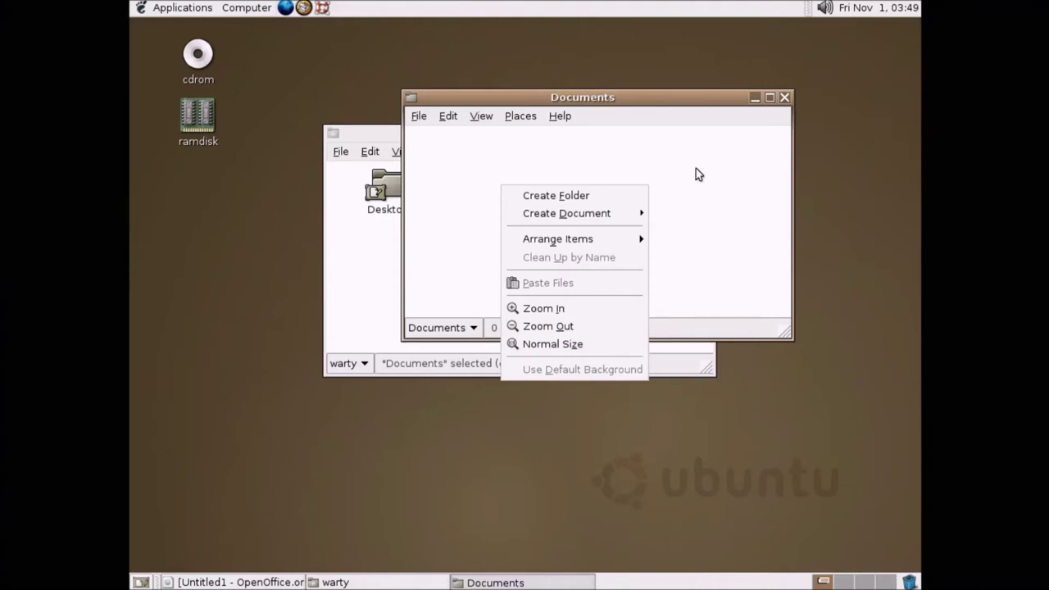
{"action": "left_click", "coordinate": [652, 171]}
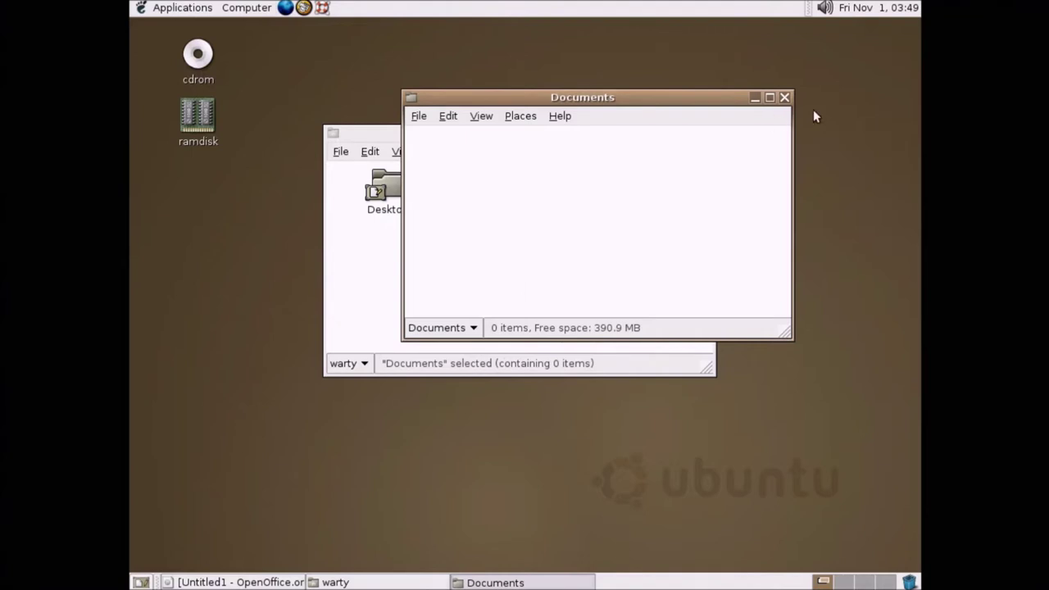
{"action": "left_click", "coordinate": [784, 98]}
{"action": "left_click", "coordinate": [568, 237]}
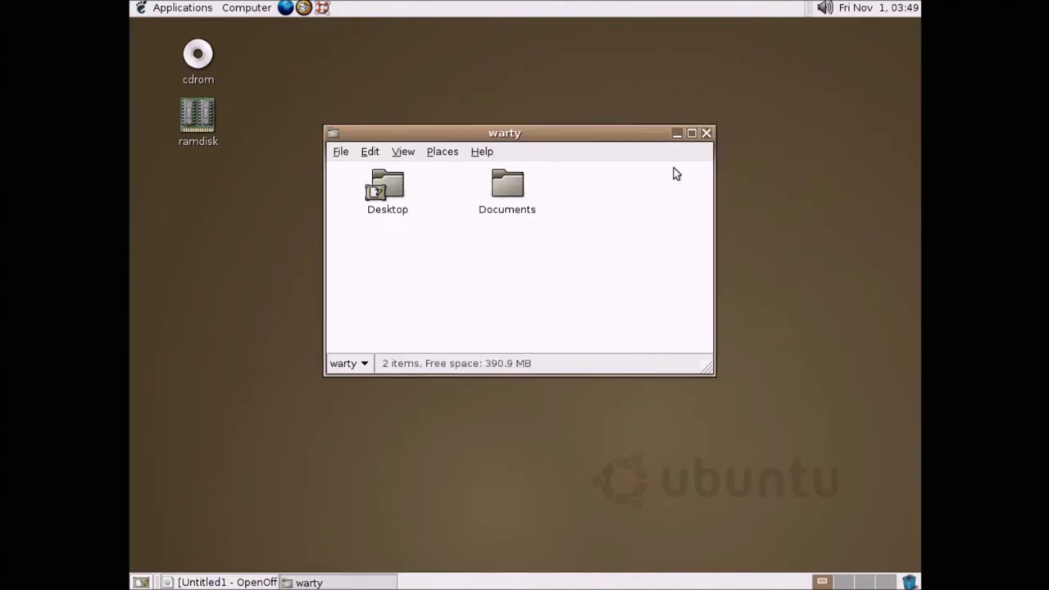
Step: Close the home folder window and return to the Untitled1 Writer document for Save As
{"action": "left_click", "coordinate": [707, 133]}
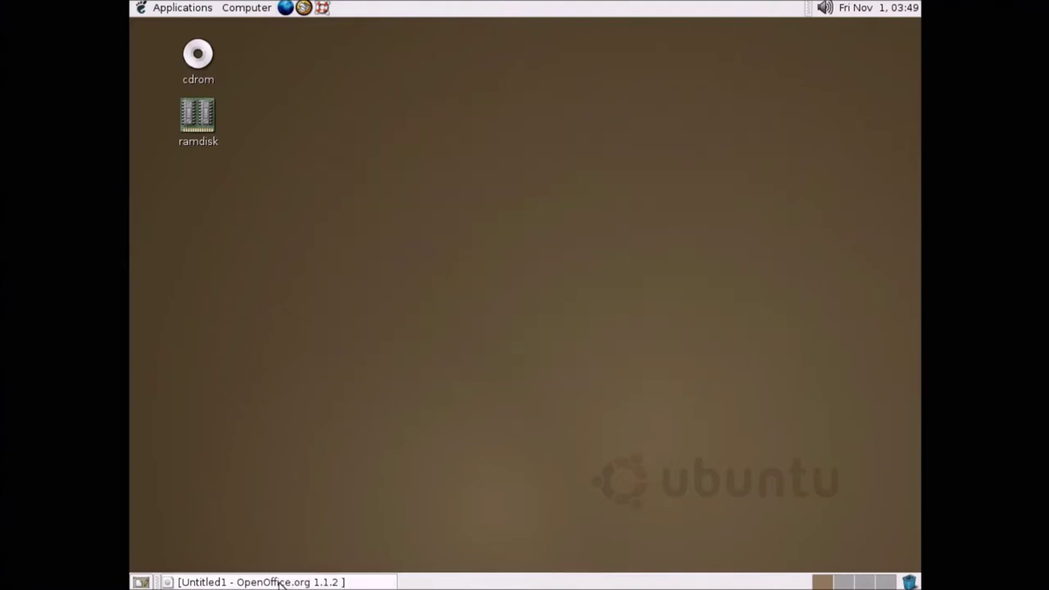
{"action": "left_click", "coordinate": [275, 582]}
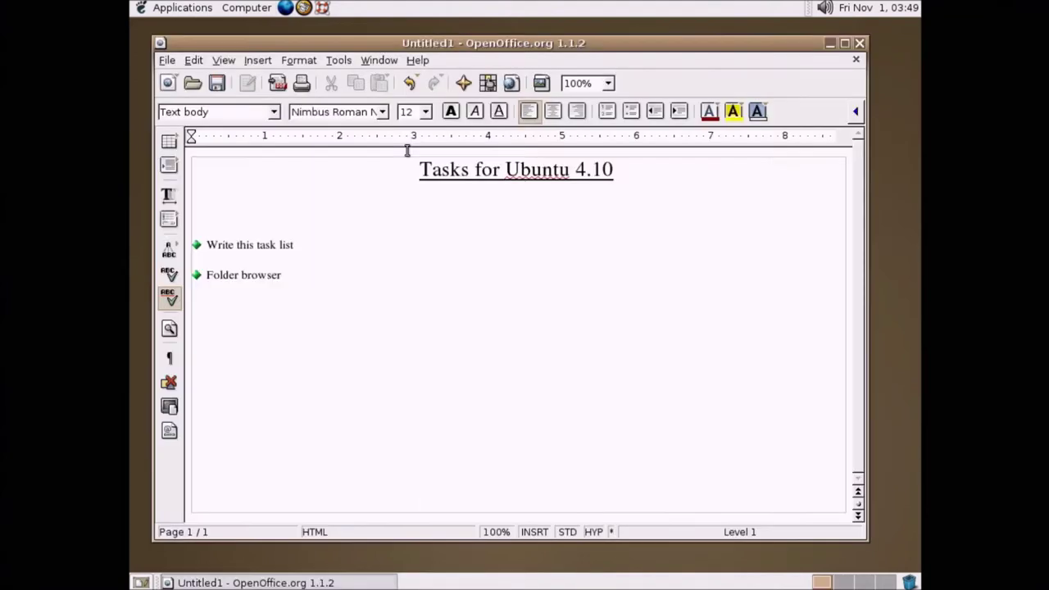
{"action": "left_click", "coordinate": [167, 64]}
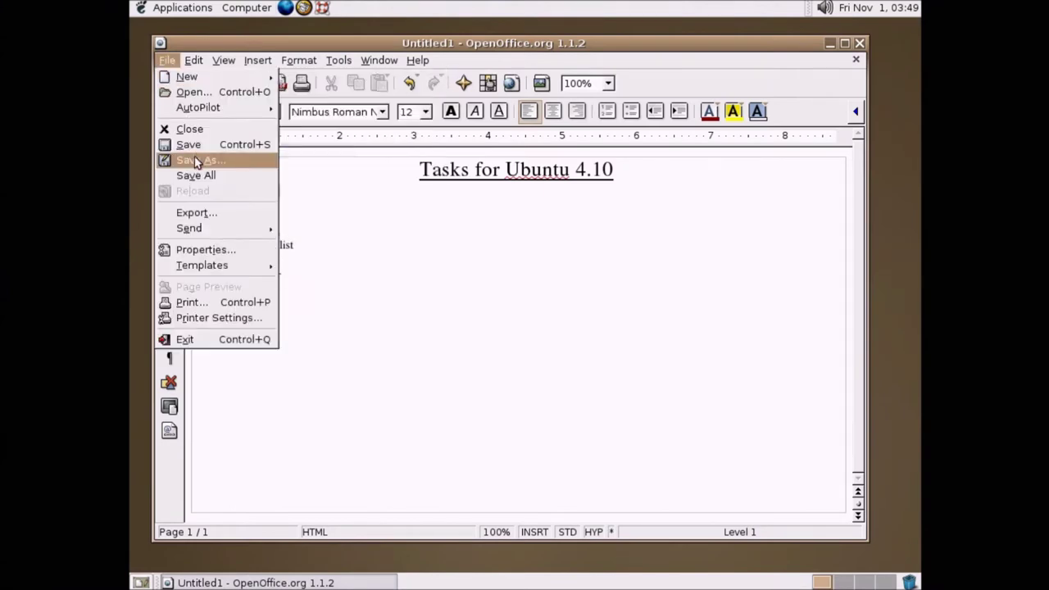
{"action": "left_click", "coordinate": [347, 197]}
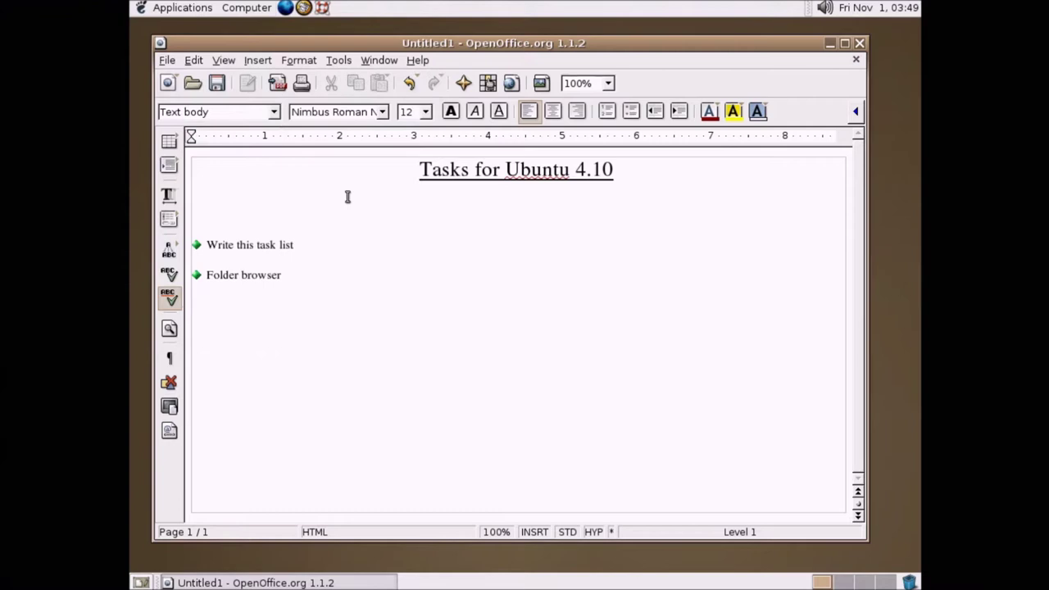
{"action": "key", "text": "ctrl+s"}
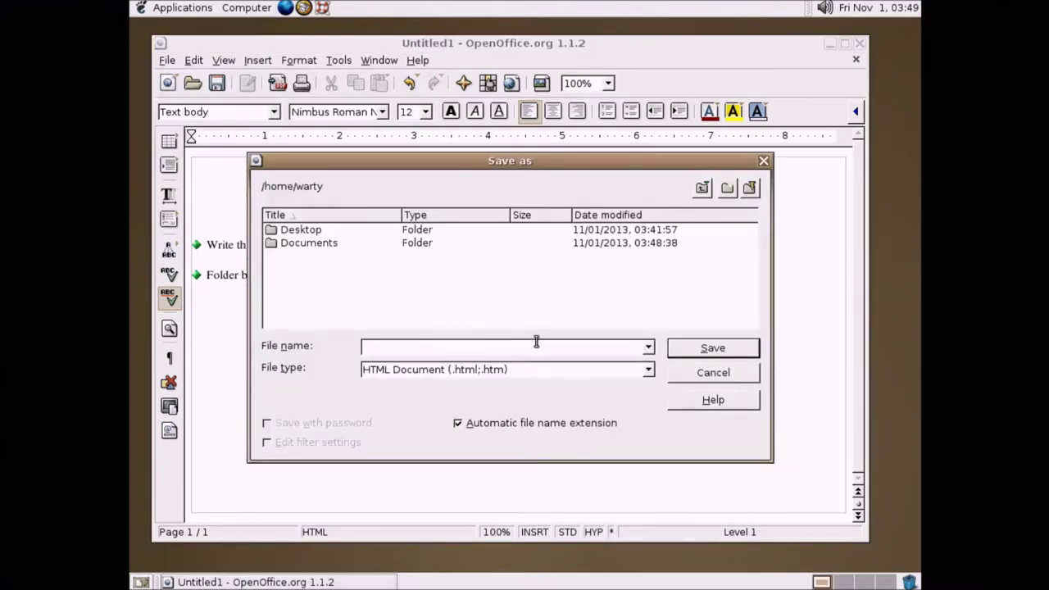
Step: Save the task list as tasks.txt using the Text (.txt) file type
{"action": "left_click", "coordinate": [648, 371]}
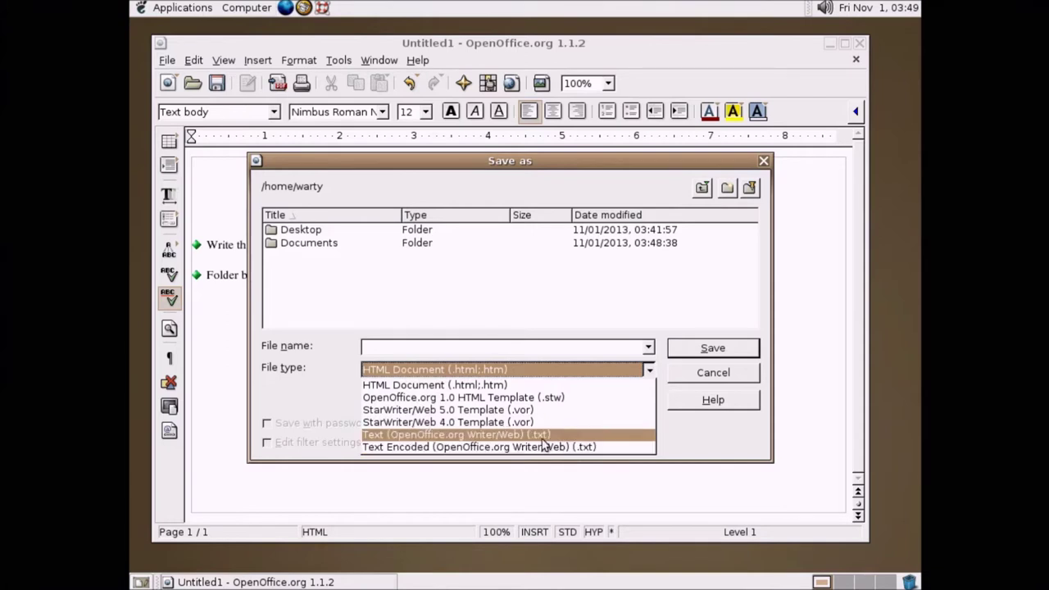
{"action": "left_click", "coordinate": [493, 435]}
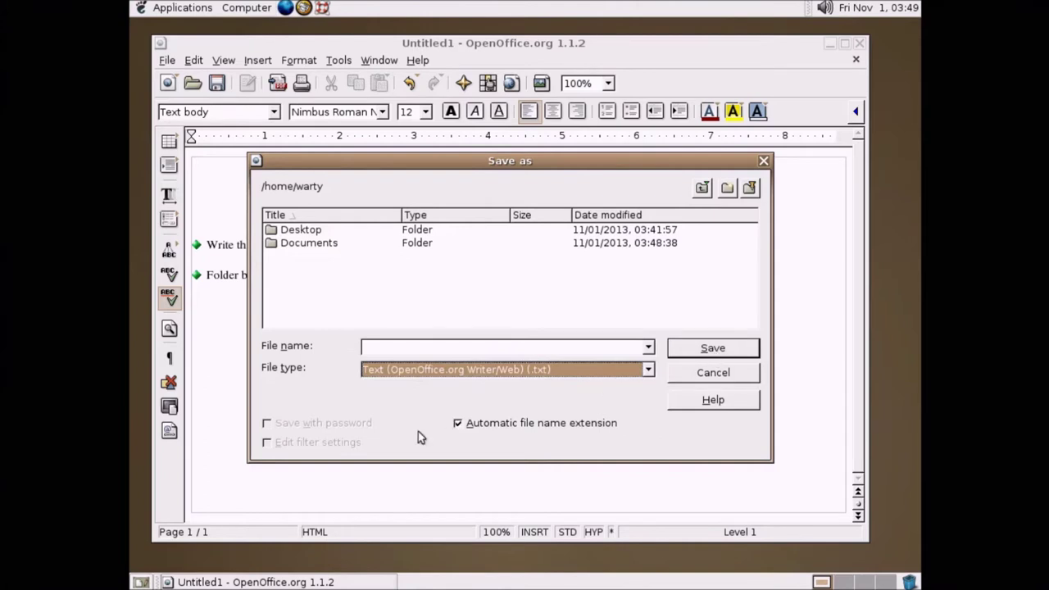
{"action": "left_click", "coordinate": [372, 345]}
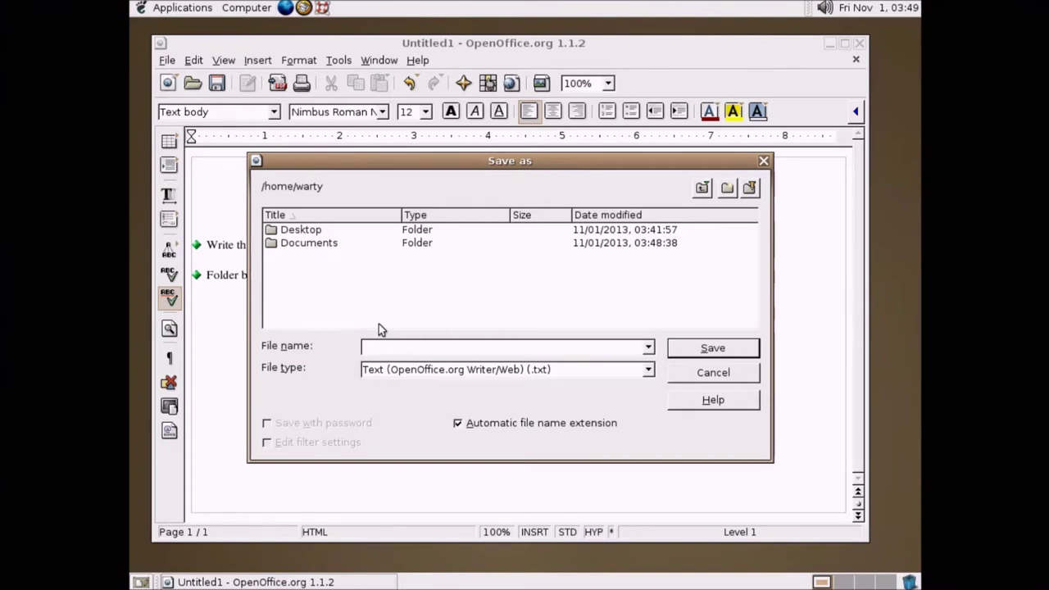
{"action": "type", "text": "tasks"}
{"action": "left_click", "coordinate": [715, 352]}
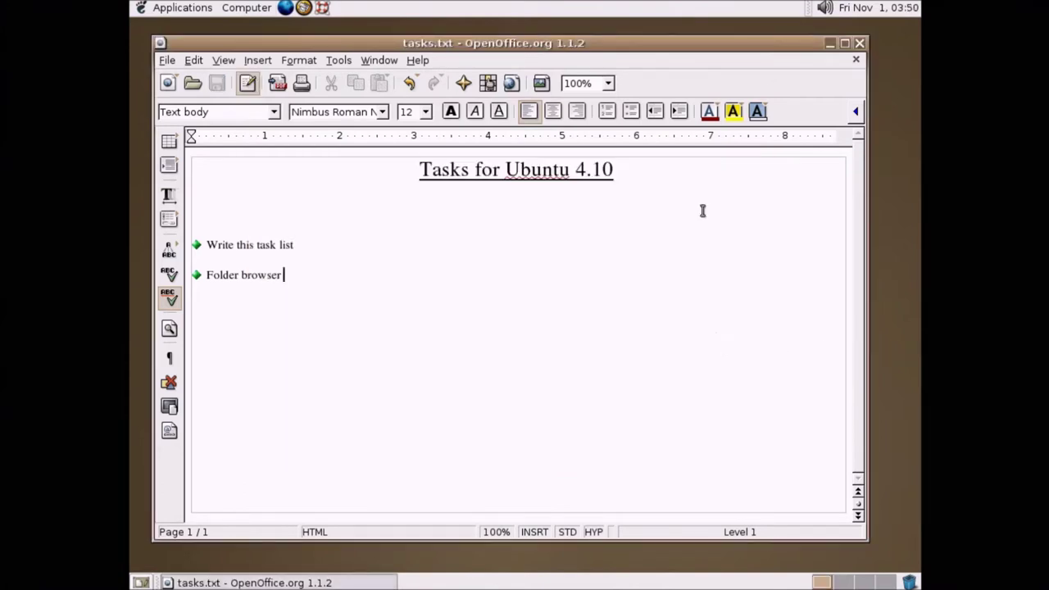
{"action": "left_click", "coordinate": [860, 59]}
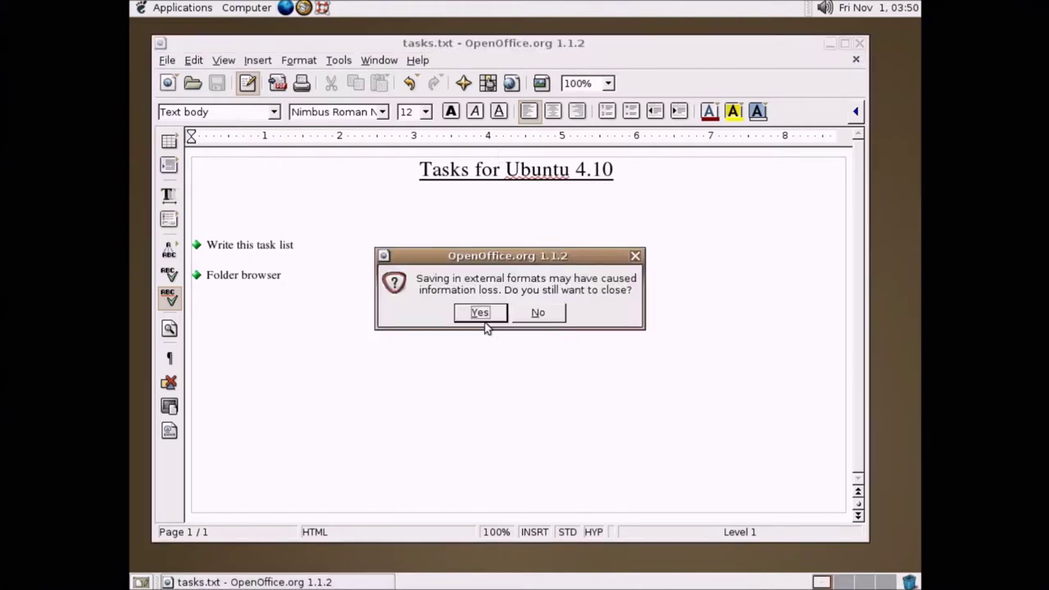
{"action": "left_click", "coordinate": [533, 314]}
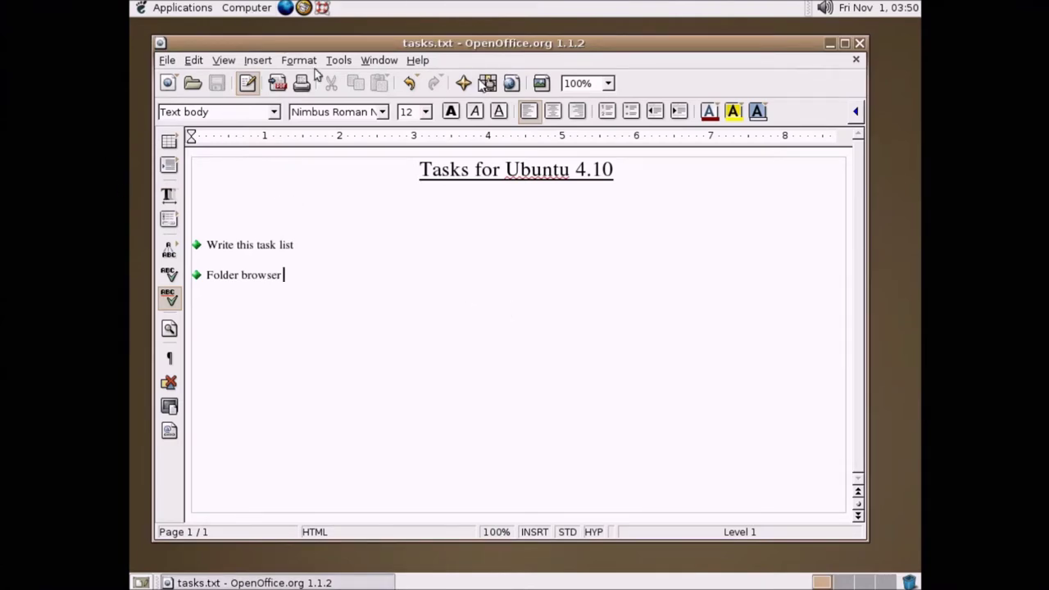
{"action": "left_click", "coordinate": [166, 62]}
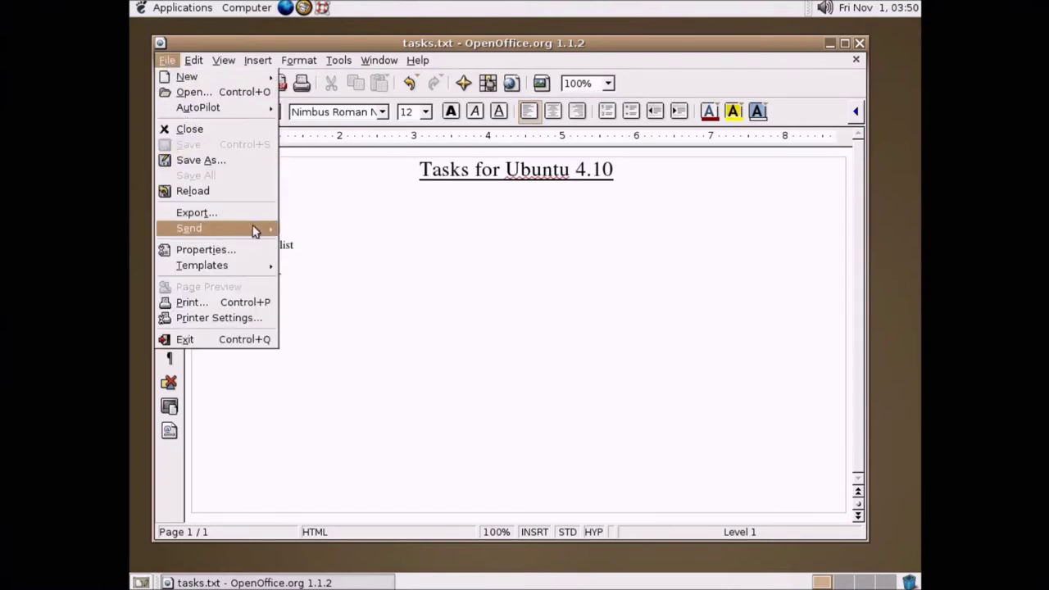
{"action": "mouse_move", "coordinate": [193, 60]}
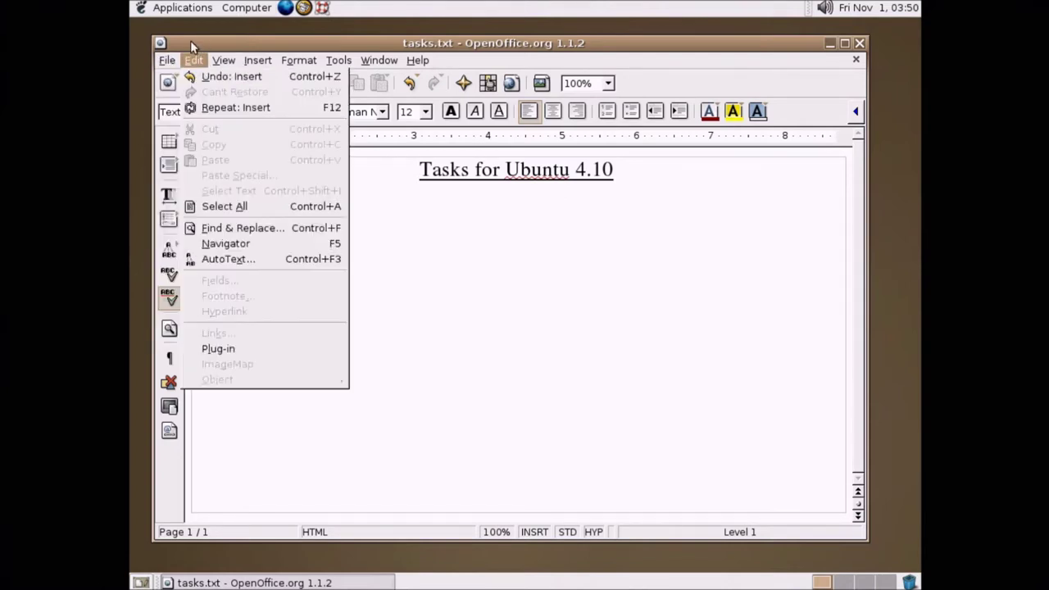
{"action": "left_click", "coordinate": [566, 311]}
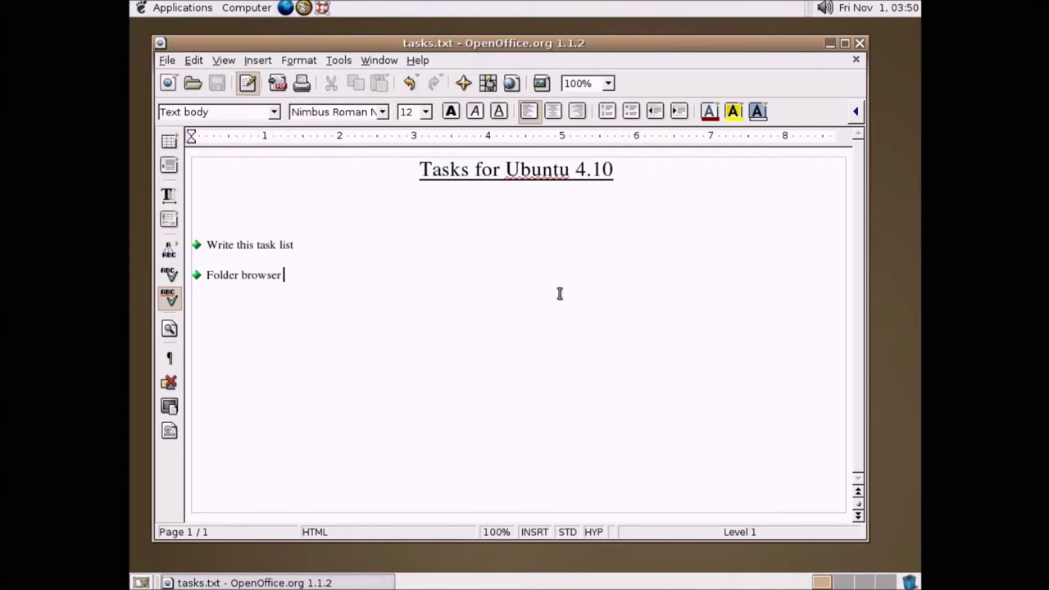
{"action": "left_click", "coordinate": [167, 61]}
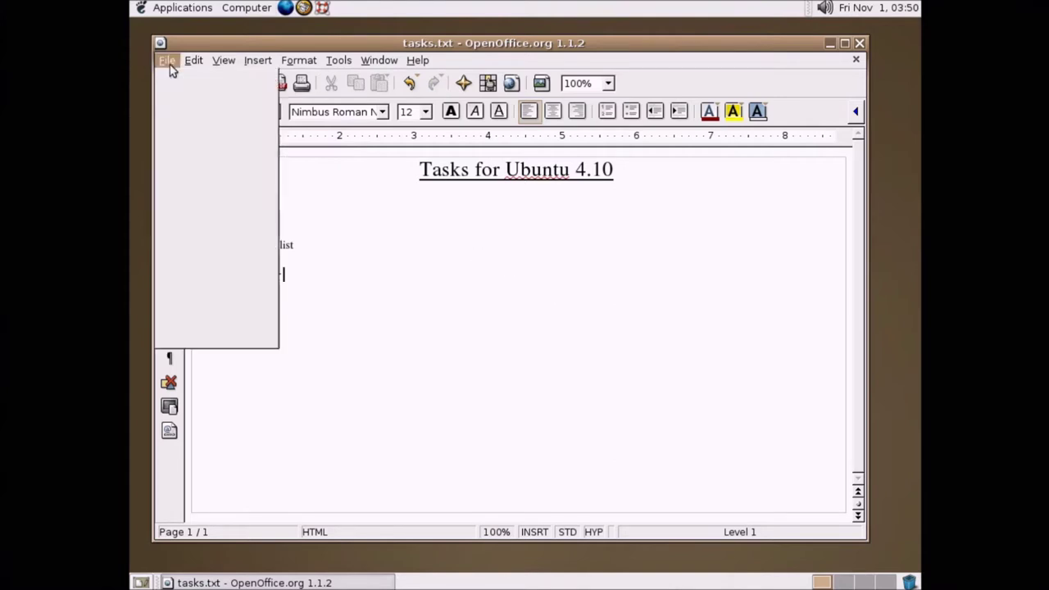
Step: Save the task list again as tasks.html using the HTML Document file type
{"action": "mouse_move", "coordinate": [209, 113]}
{"action": "left_click", "coordinate": [206, 160]}
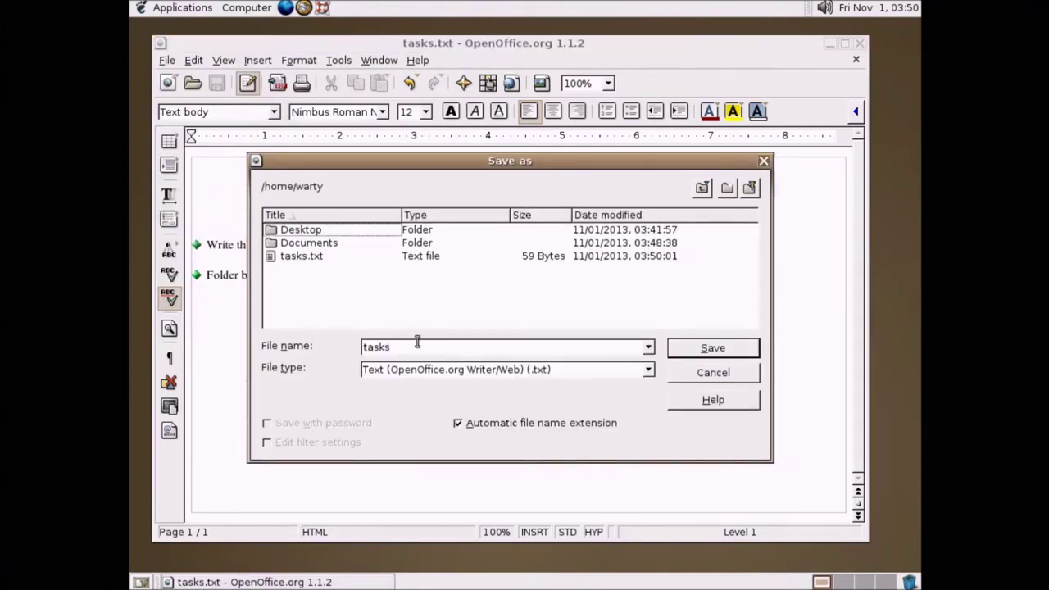
{"action": "left_click", "coordinate": [580, 370]}
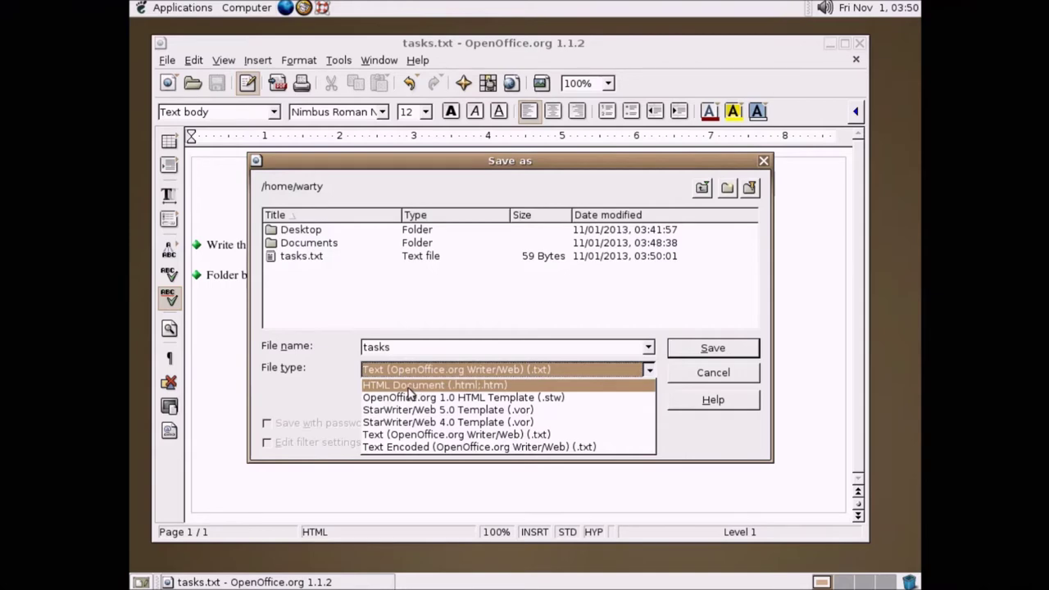
{"action": "left_click", "coordinate": [408, 385]}
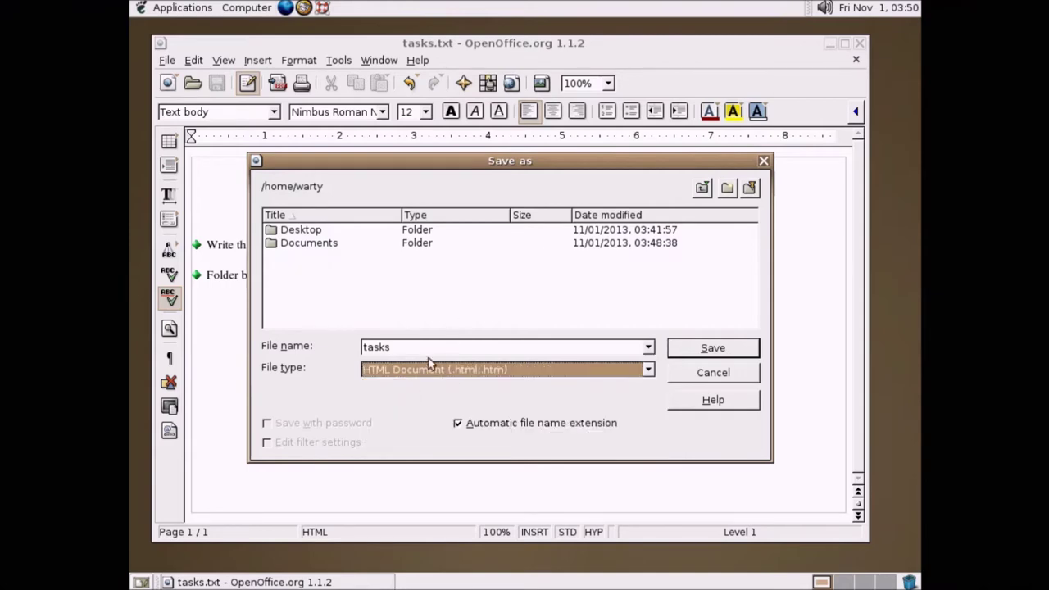
{"action": "left_click", "coordinate": [428, 350]}
{"action": "left_click", "coordinate": [712, 345]}
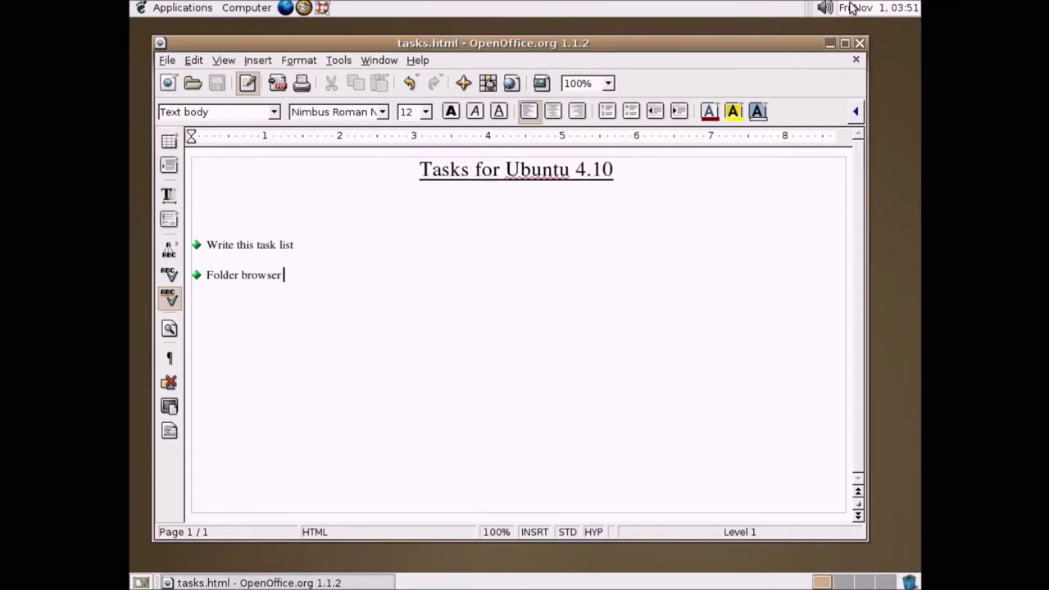
Step: Close the tasks.html Writer window and view the tasks_html_m25c3f44b.gif image
{"action": "left_click", "coordinate": [859, 44]}
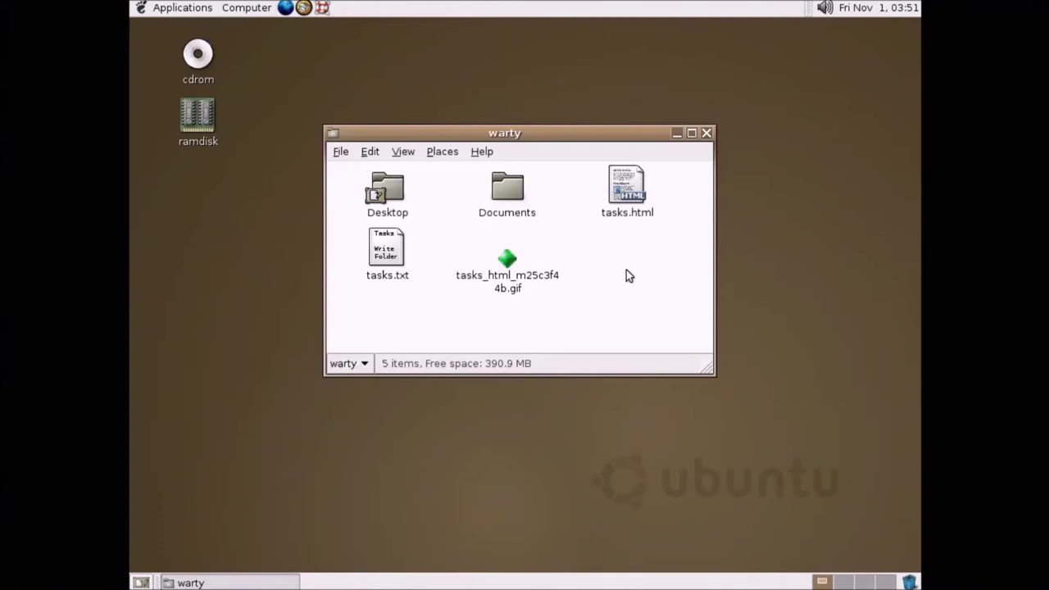
{"action": "left_click_drag", "start_coordinate": [613, 266], "coordinate": [452, 246]}
{"action": "left_click", "coordinate": [555, 332]}
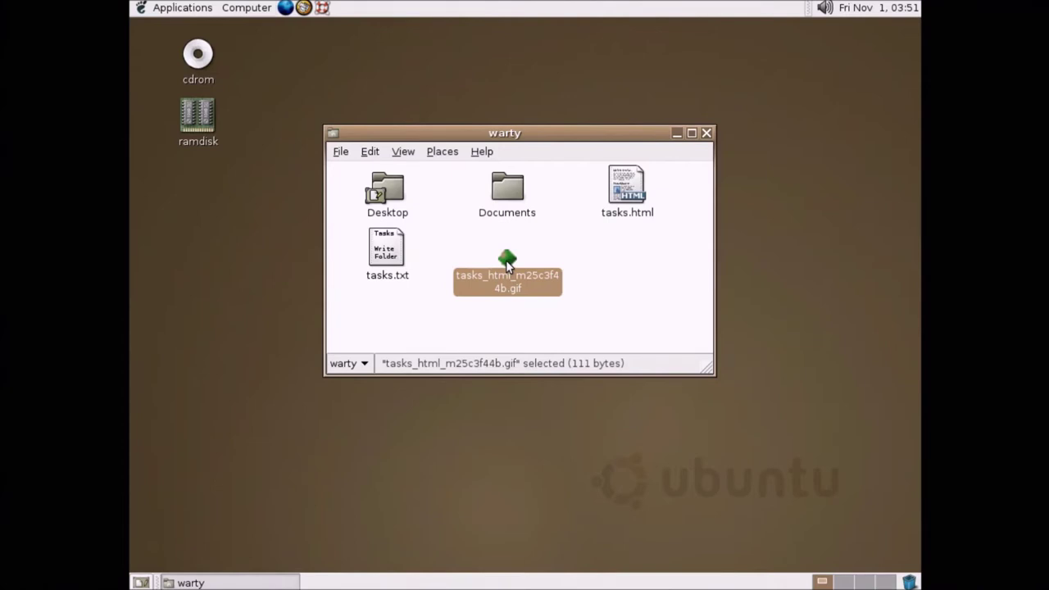
{"action": "double_click", "coordinate": [506, 259]}
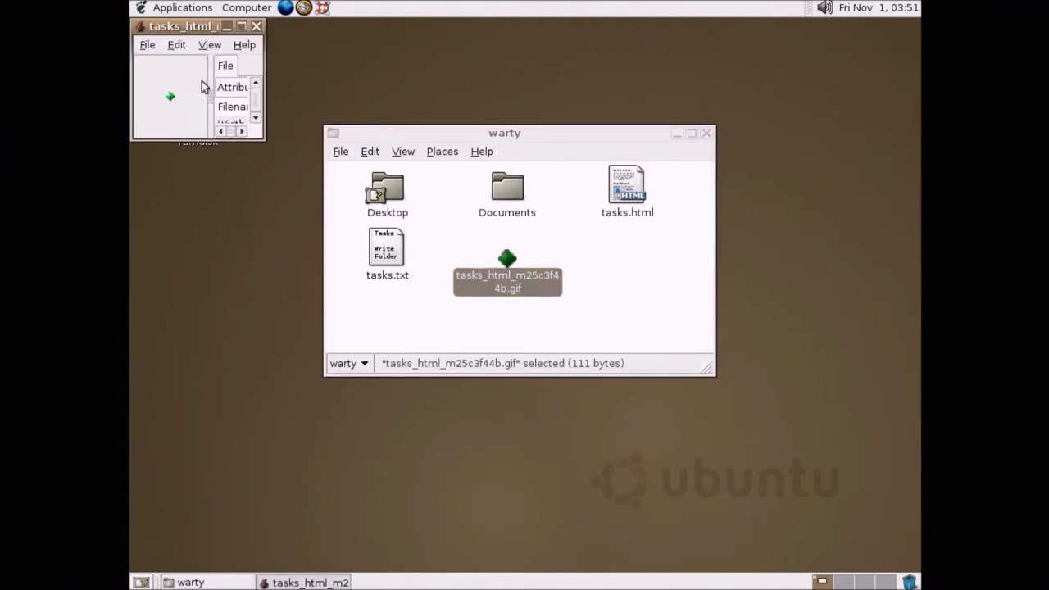
{"action": "left_click", "coordinate": [255, 26]}
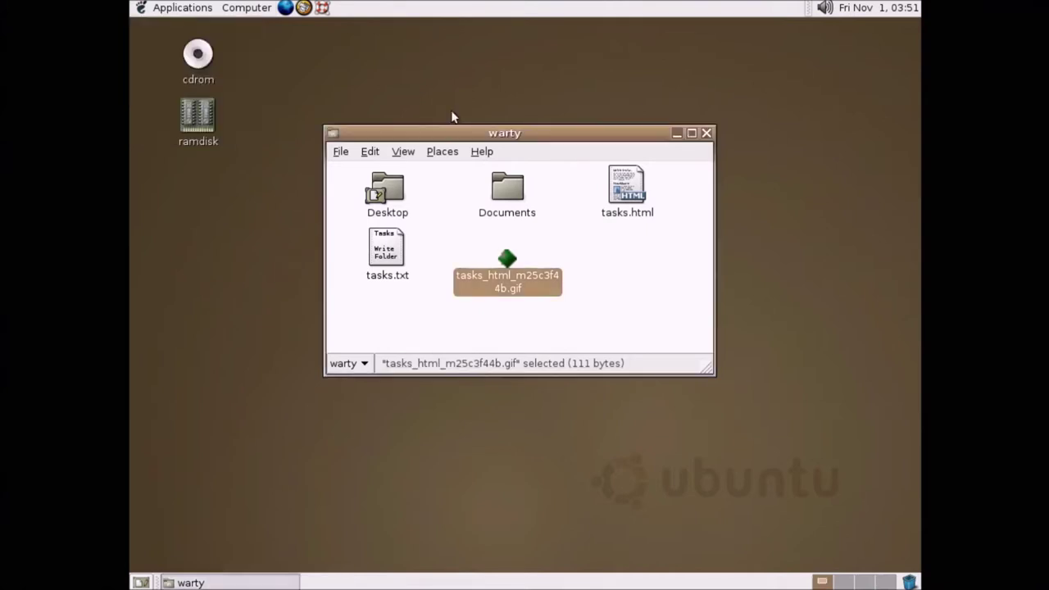
{"action": "left_click", "coordinate": [615, 288]}
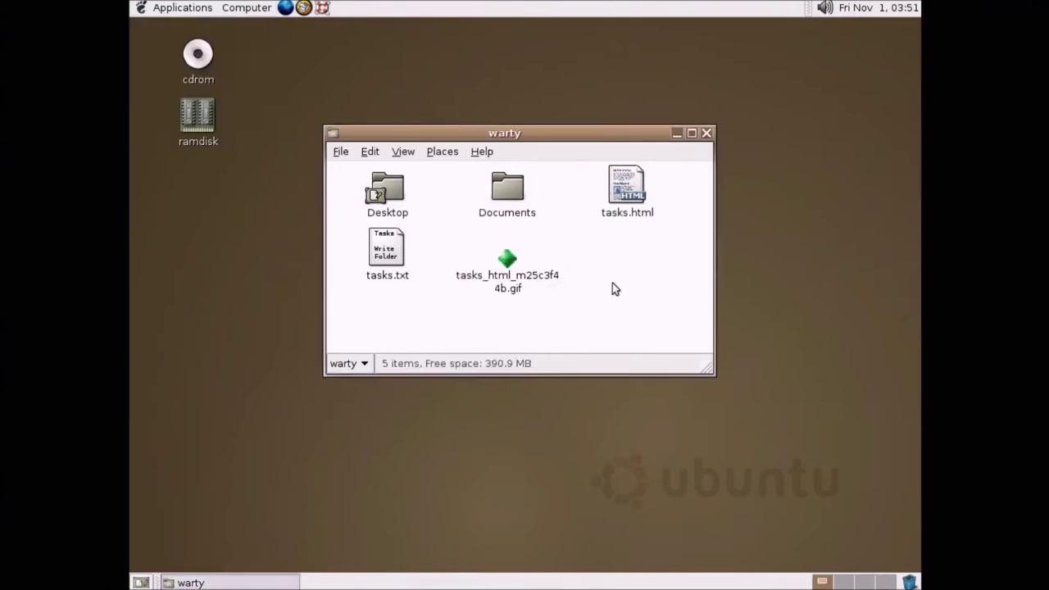
Step: Open the home folder from warty's parent-folder dropdown, then close that window
{"action": "left_click", "coordinate": [363, 366]}
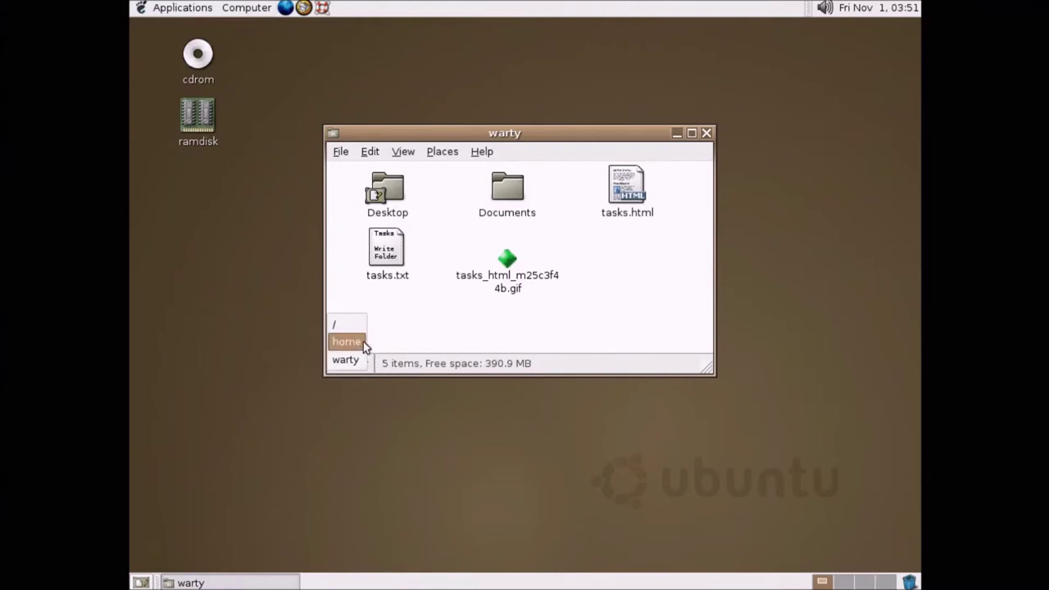
{"action": "left_click", "coordinate": [397, 351]}
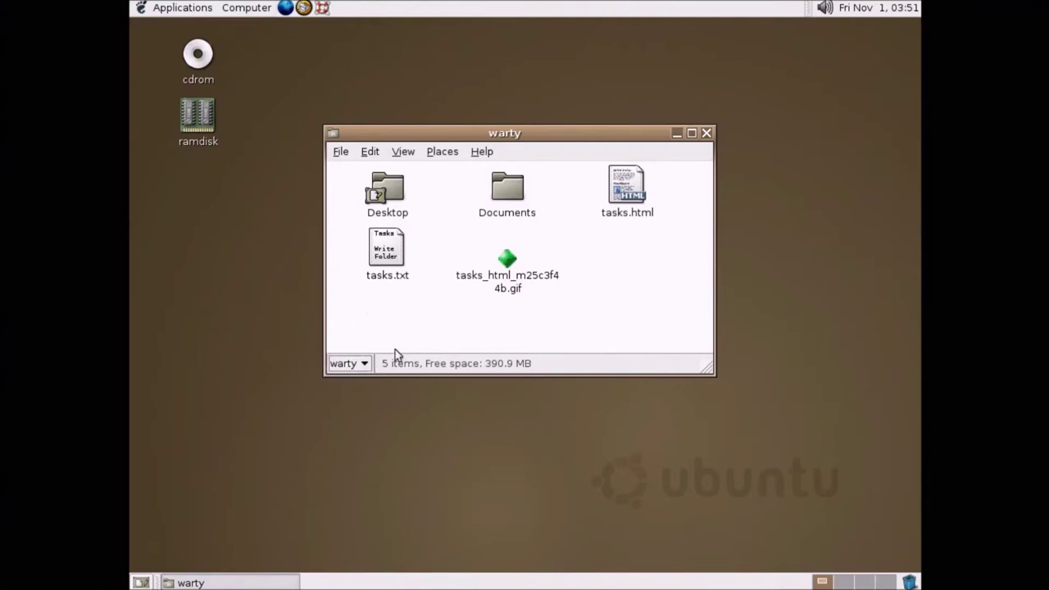
{"action": "left_click", "coordinate": [352, 365]}
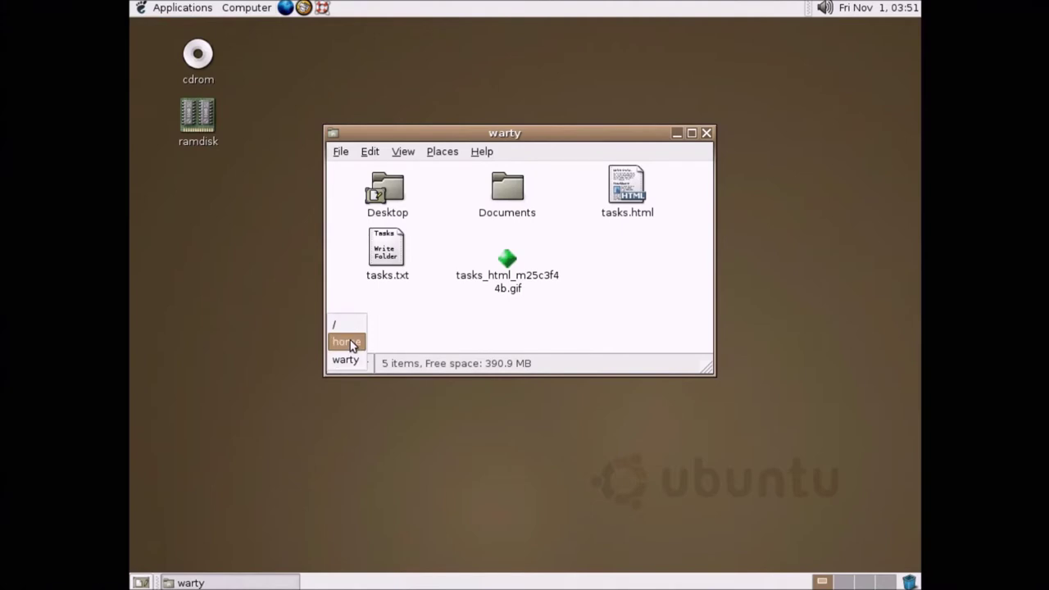
{"action": "left_click", "coordinate": [354, 341]}
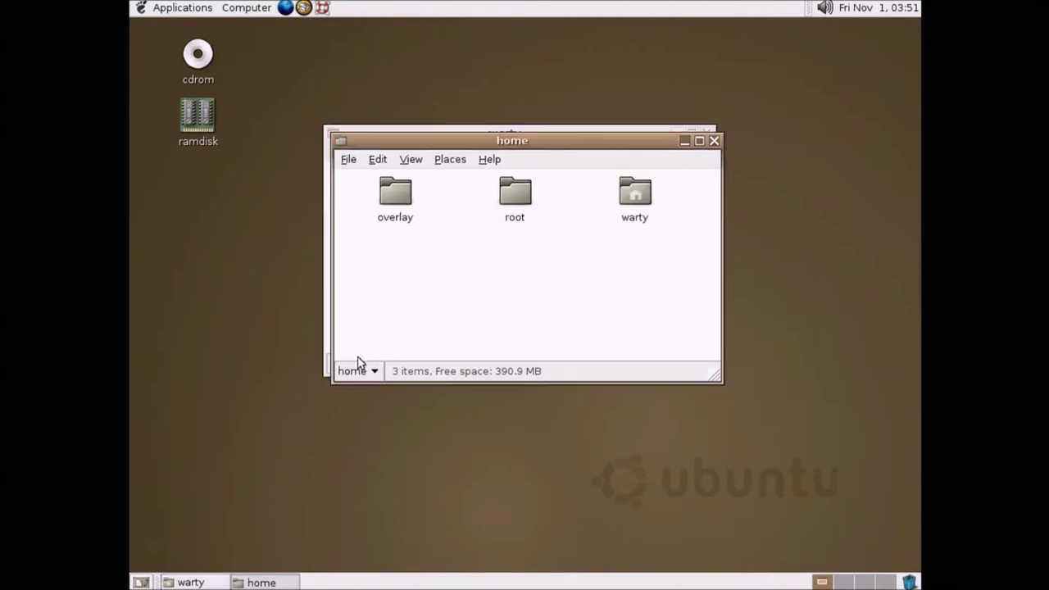
{"action": "left_click", "coordinate": [715, 141]}
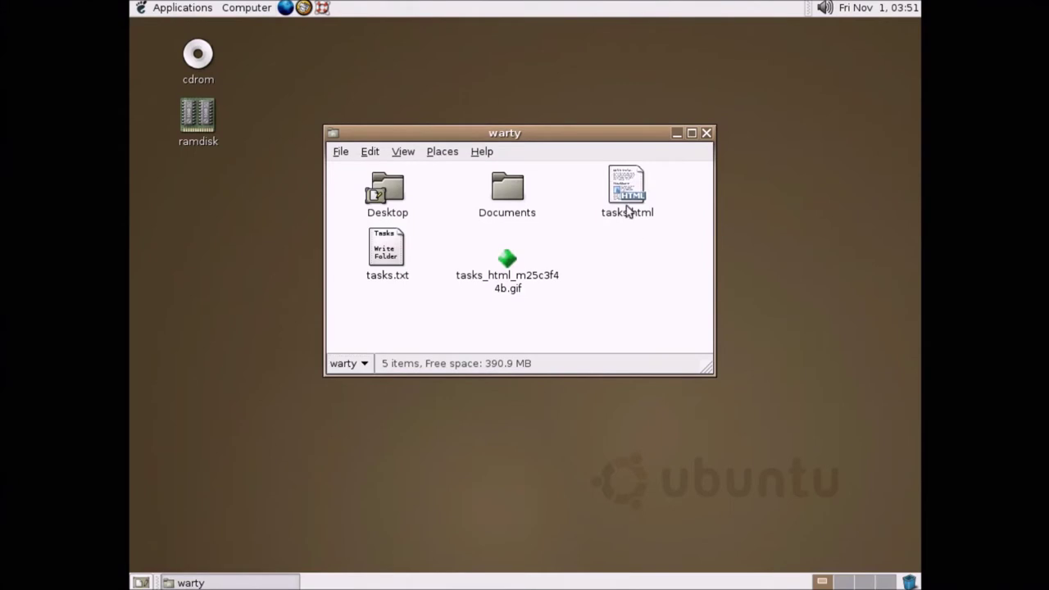
{"action": "left_click", "coordinate": [381, 251]}
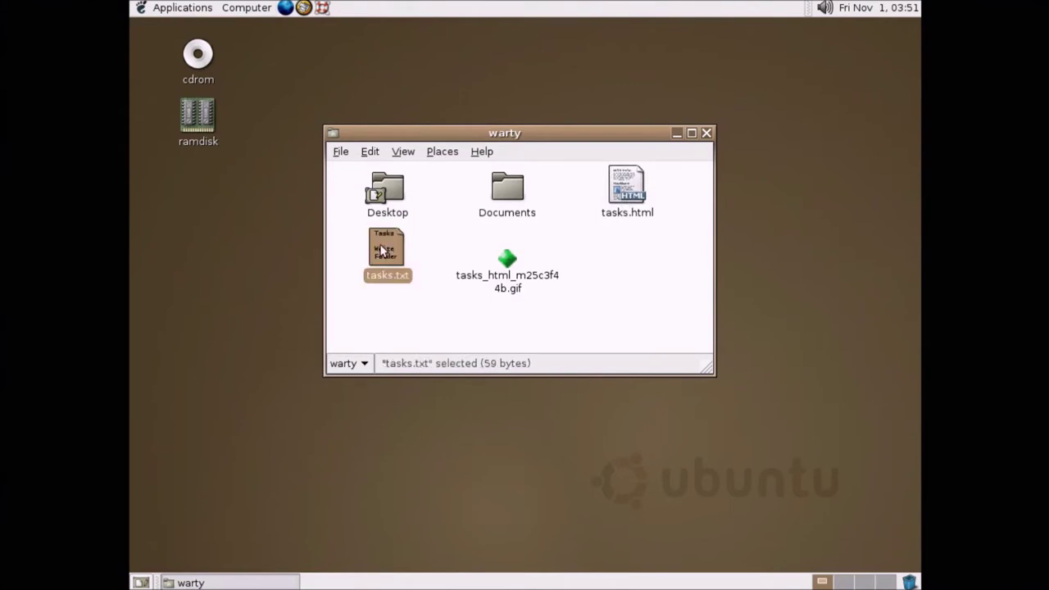
{"action": "double_click", "coordinate": [382, 250]}
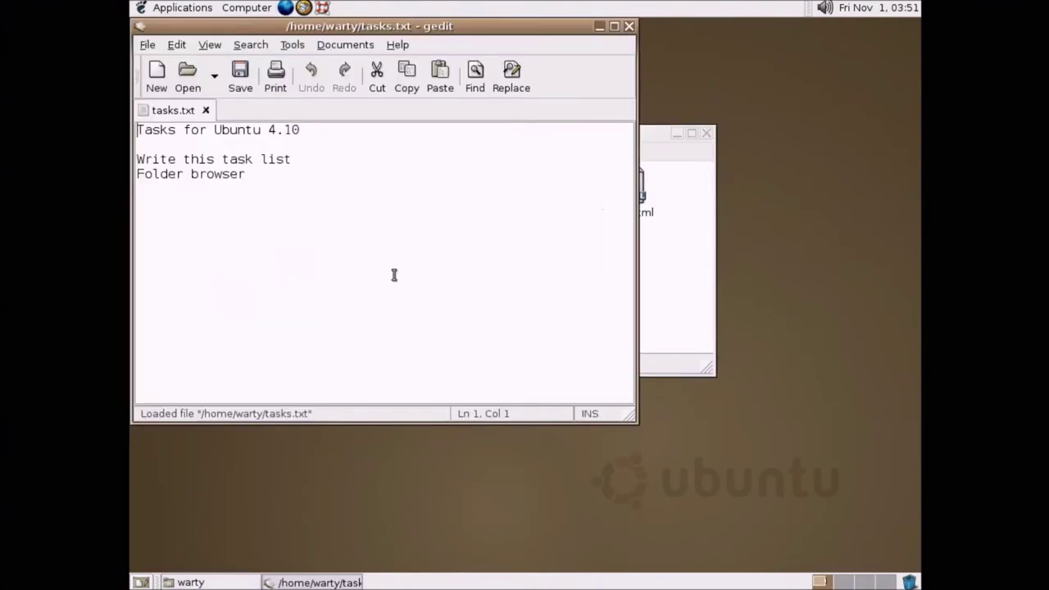
{"action": "left_click", "coordinate": [629, 25]}
{"action": "left_click", "coordinate": [649, 258]}
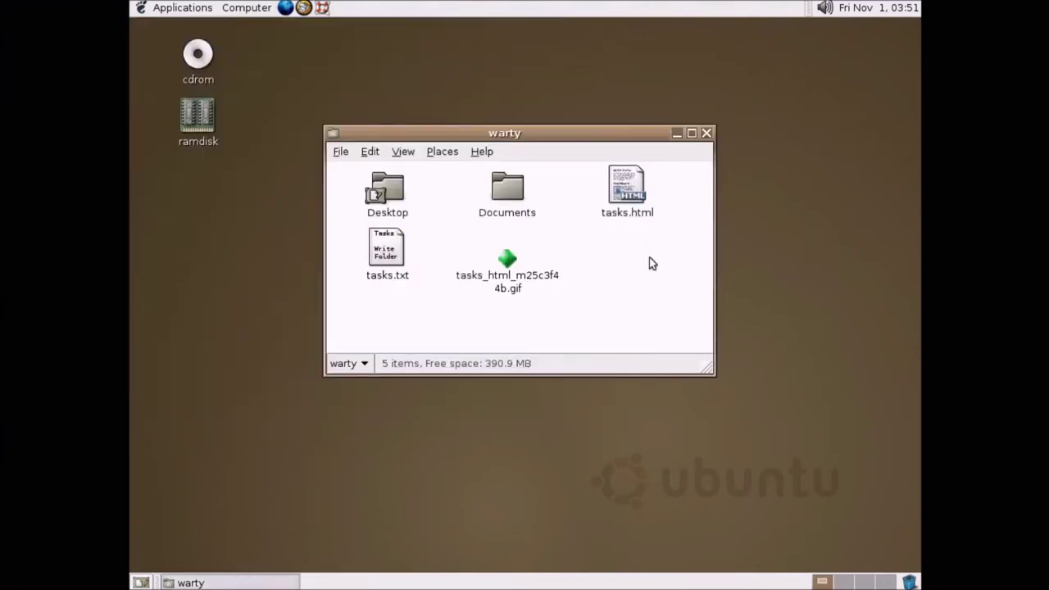
{"action": "left_click", "coordinate": [633, 194]}
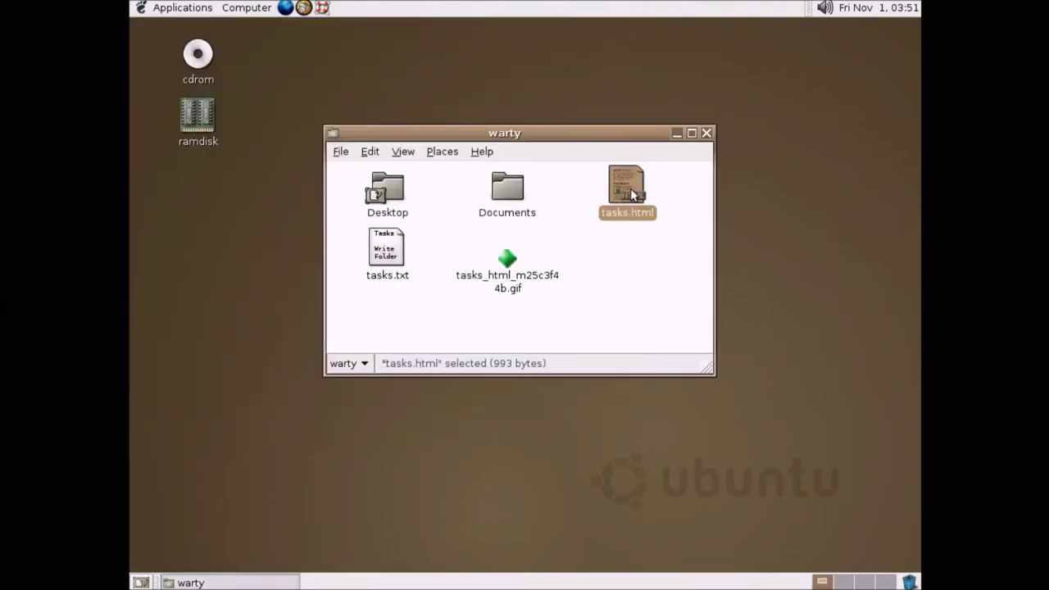
{"action": "double_click", "coordinate": [633, 195]}
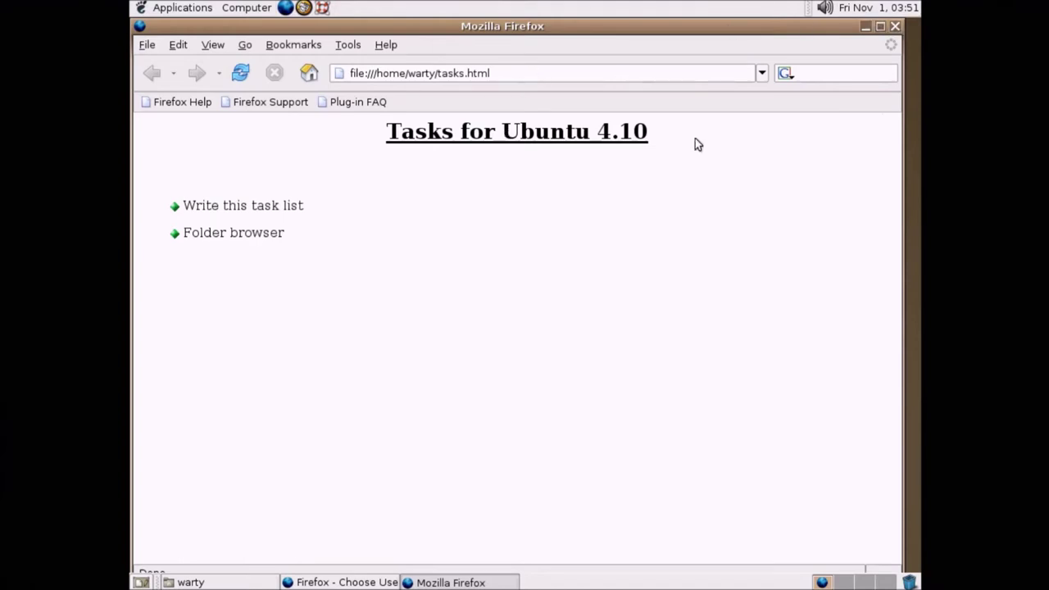
{"action": "left_click", "coordinate": [897, 26]}
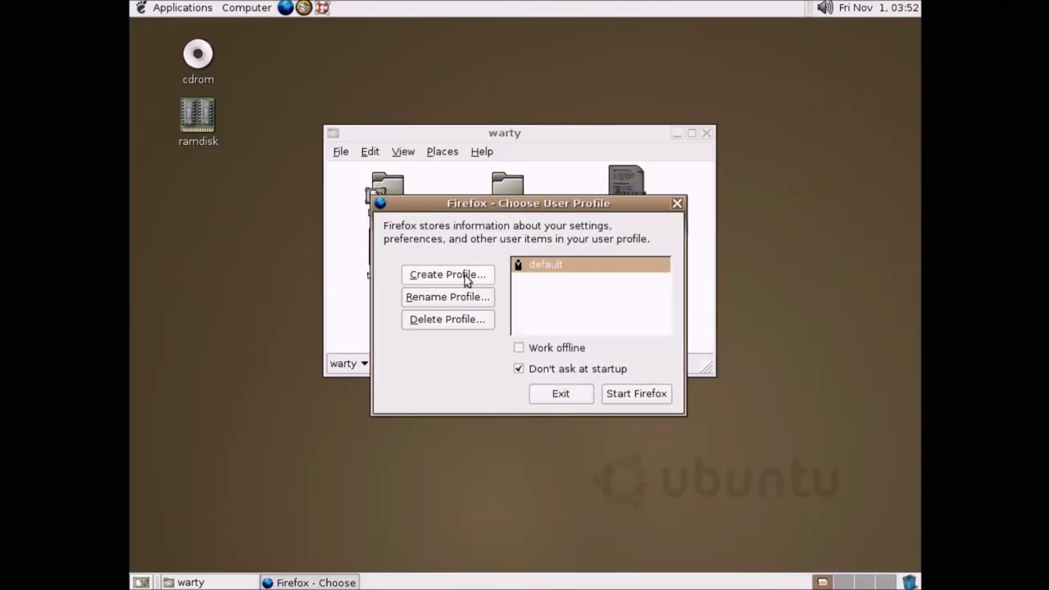
{"action": "left_click", "coordinate": [677, 202]}
{"action": "left_click", "coordinate": [682, 246]}
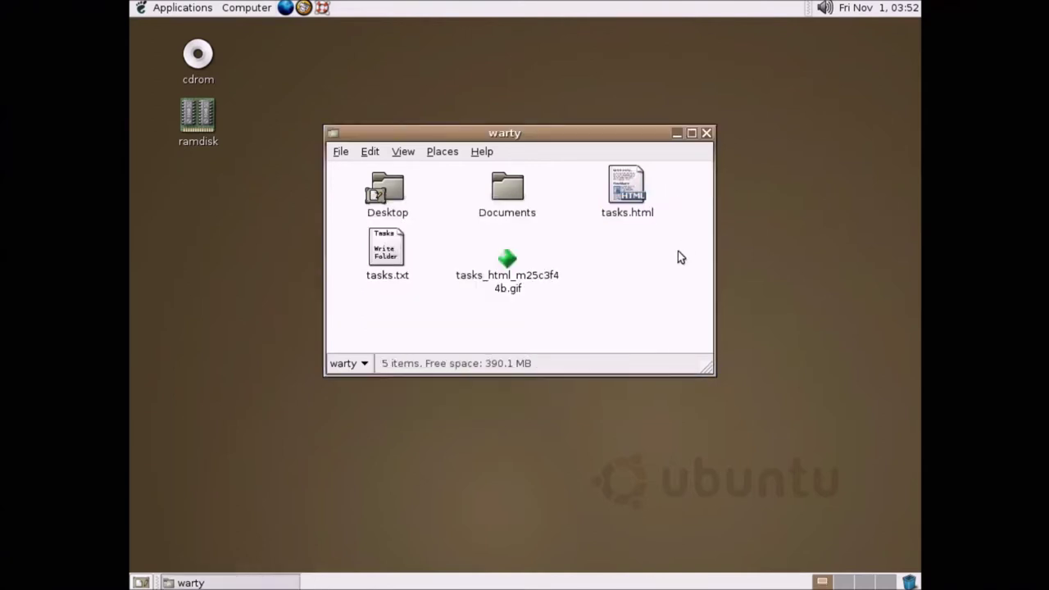
Step: Start opening tasks.html with another application and browse for a program
{"action": "left_click_drag", "start_coordinate": [618, 288], "coordinate": [631, 121]}
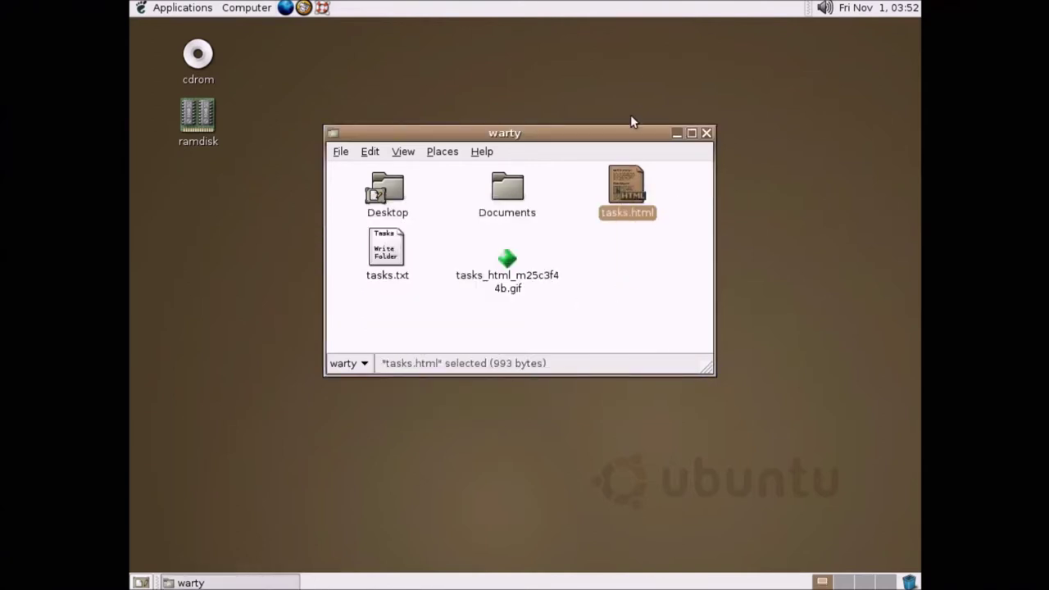
{"action": "right_click", "coordinate": [623, 187]}
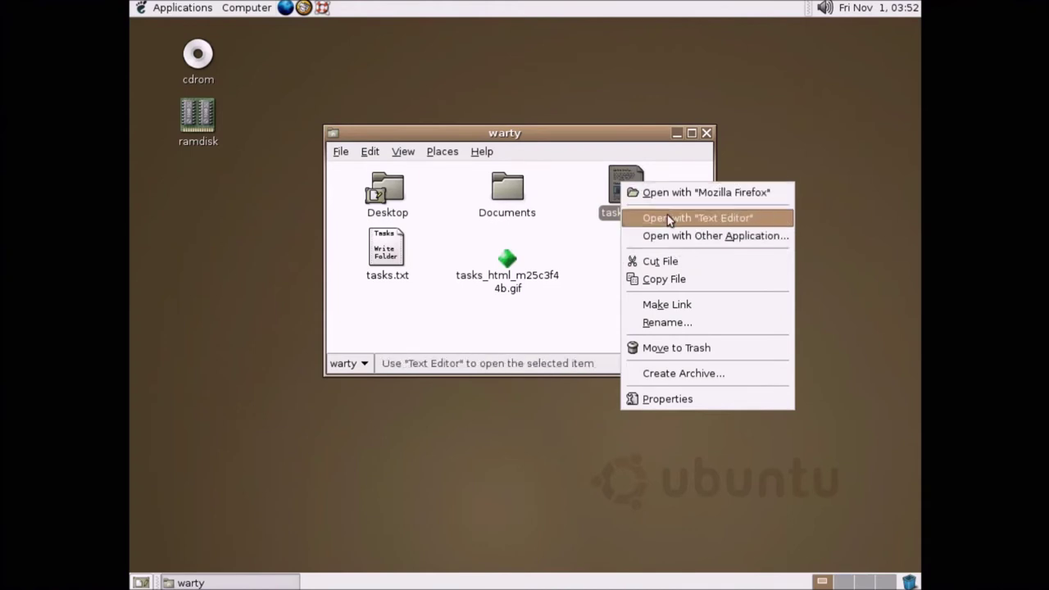
{"action": "left_click", "coordinate": [744, 237]}
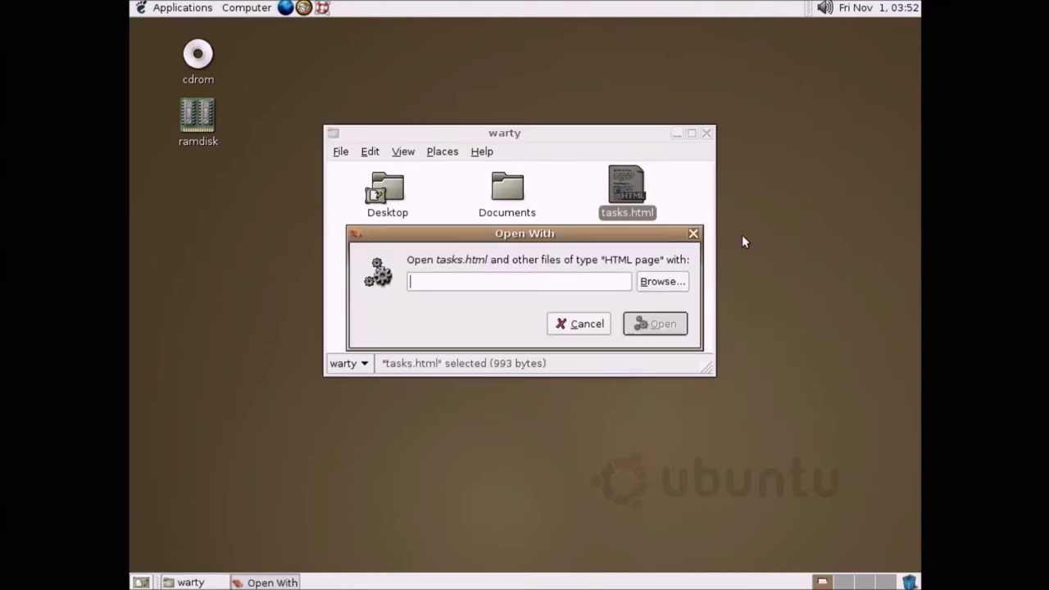
{"action": "left_click", "coordinate": [655, 288]}
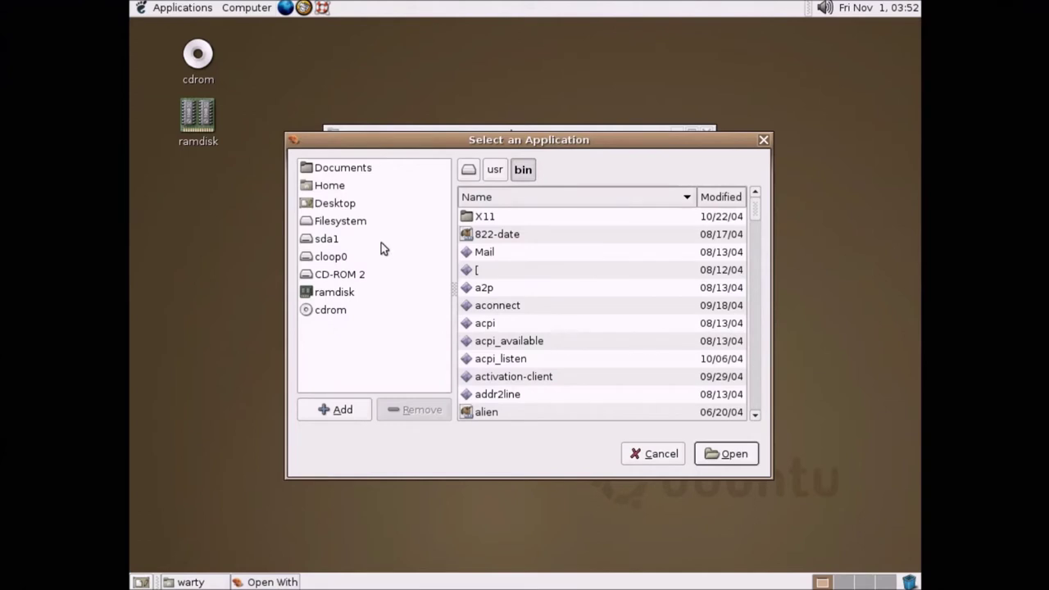
Step: Look through Filesystem, sda1, Home and Documents, then cancel both dialogs and close warty
{"action": "left_click", "coordinate": [334, 223]}
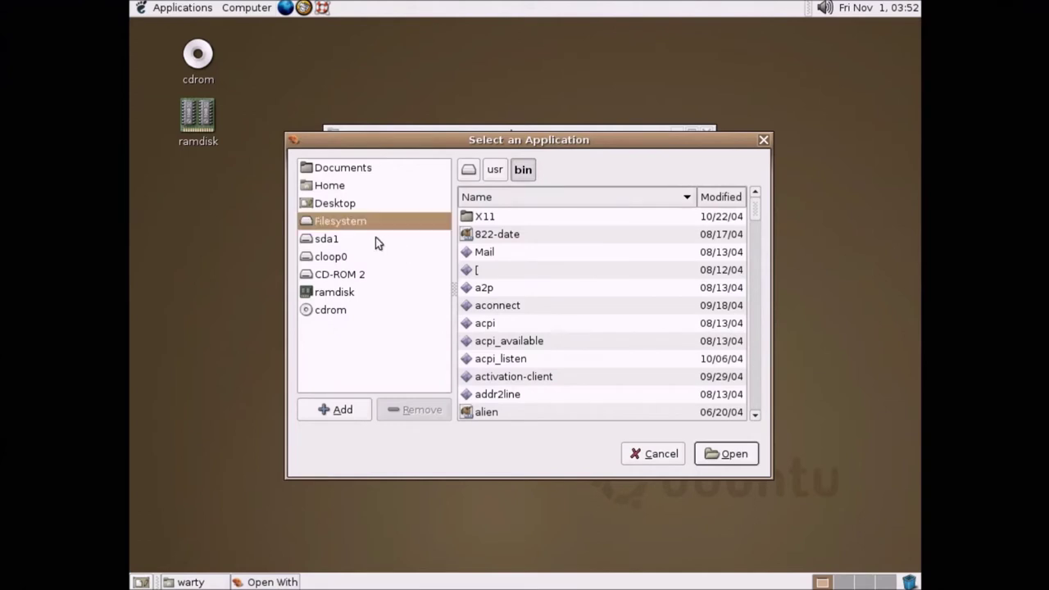
{"action": "left_click", "coordinate": [337, 245]}
{"action": "left_click", "coordinate": [336, 188]}
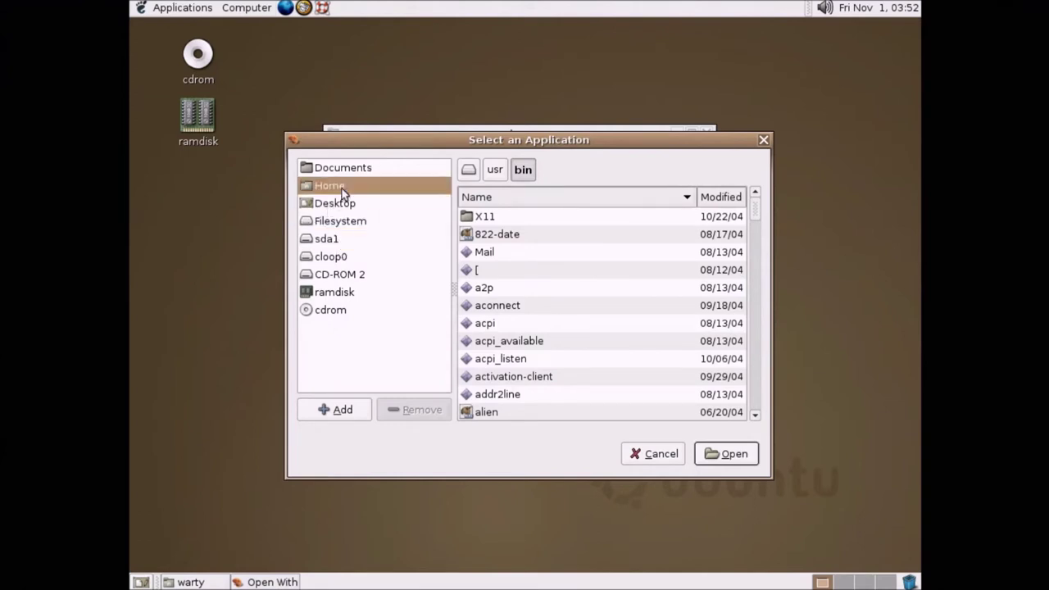
{"action": "left_click", "coordinate": [330, 170]}
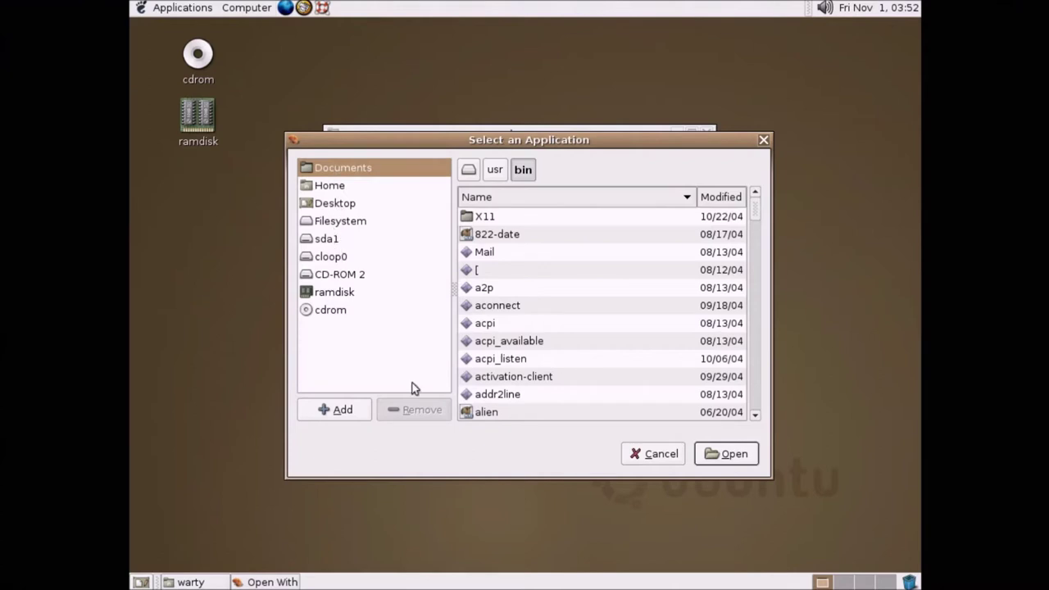
{"action": "left_click", "coordinate": [763, 141]}
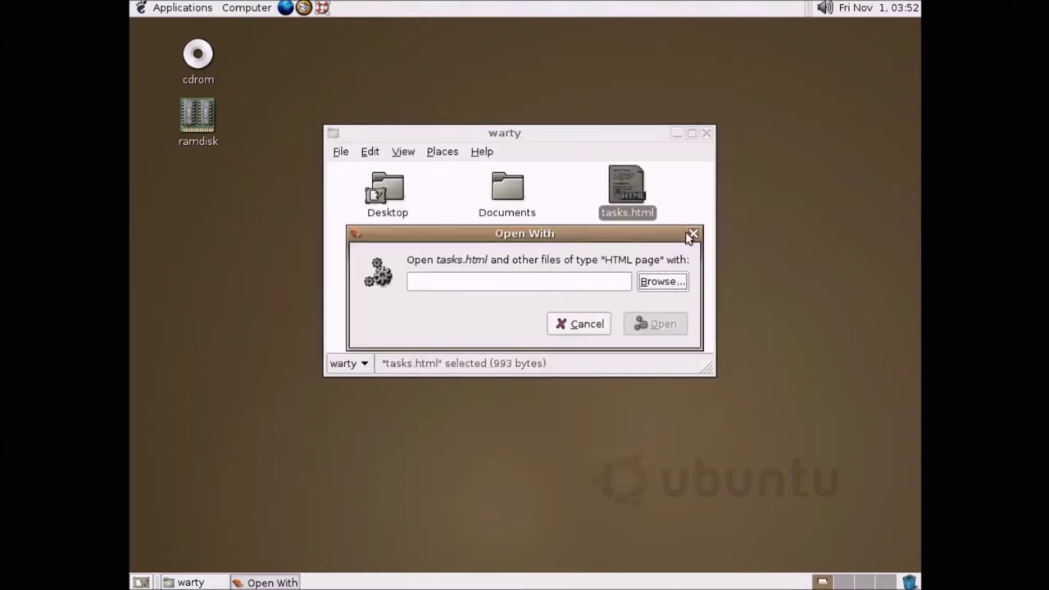
{"action": "left_click", "coordinate": [692, 234]}
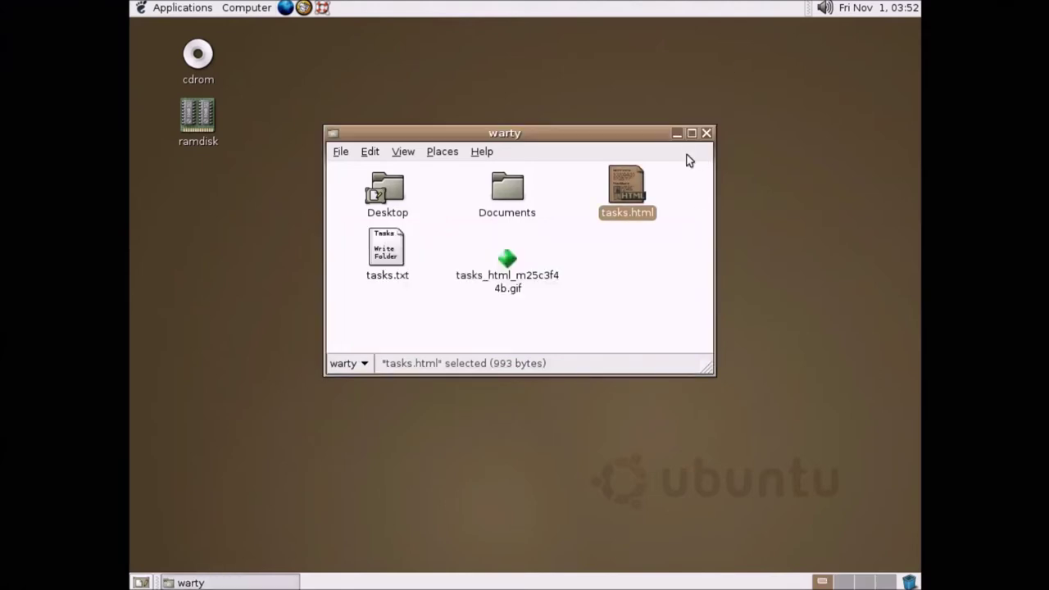
{"action": "left_click", "coordinate": [703, 136]}
Step: Launch OpenOffice.org Word Processor from Applications > Office for a blank Untitled1 document
{"action": "left_click", "coordinate": [156, 10]}
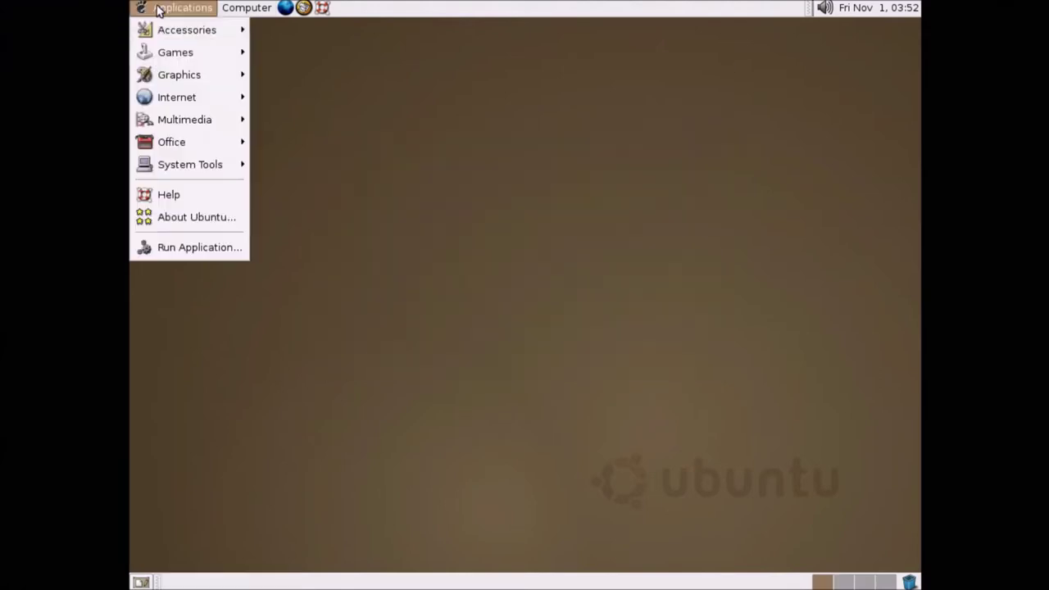
{"action": "mouse_move", "coordinate": [213, 146]}
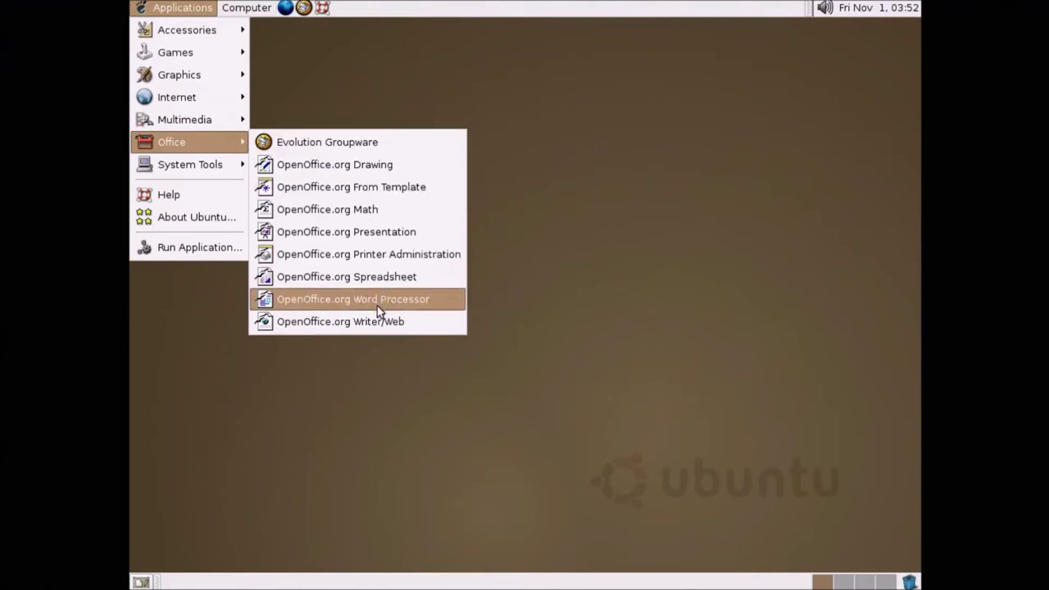
{"action": "left_click", "coordinate": [377, 301]}
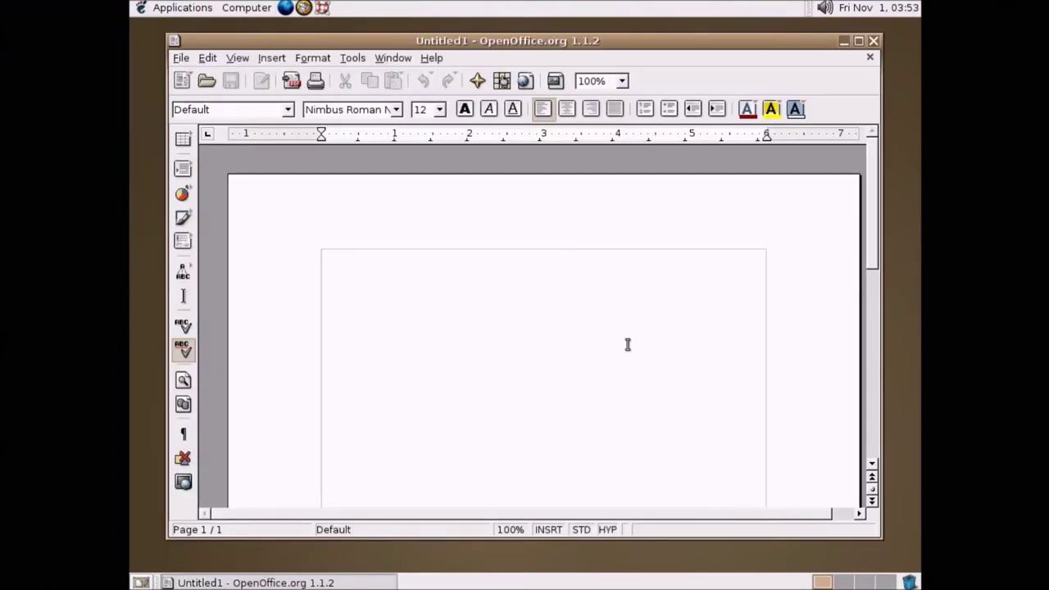
Step: In the Open dialog, go up to the /home/warty folder
{"action": "left_click", "coordinate": [181, 58]}
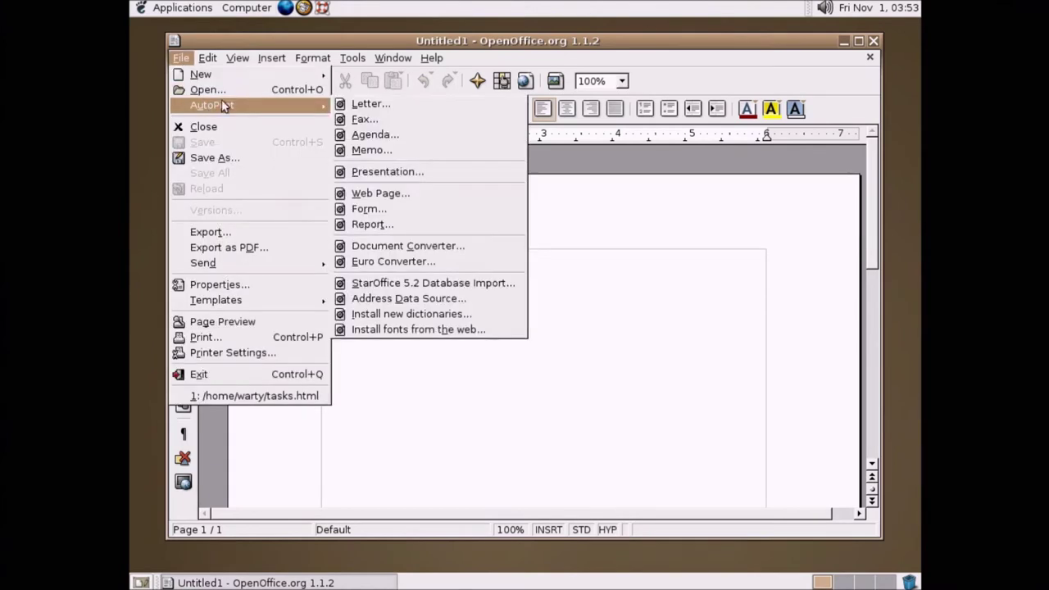
{"action": "left_click", "coordinate": [253, 91]}
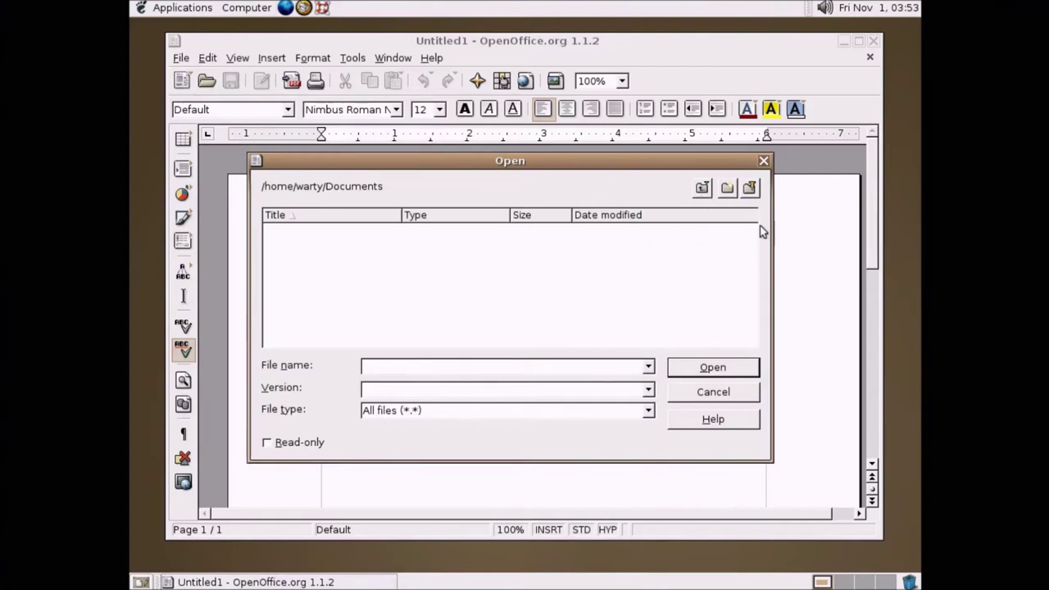
{"action": "left_click", "coordinate": [702, 188]}
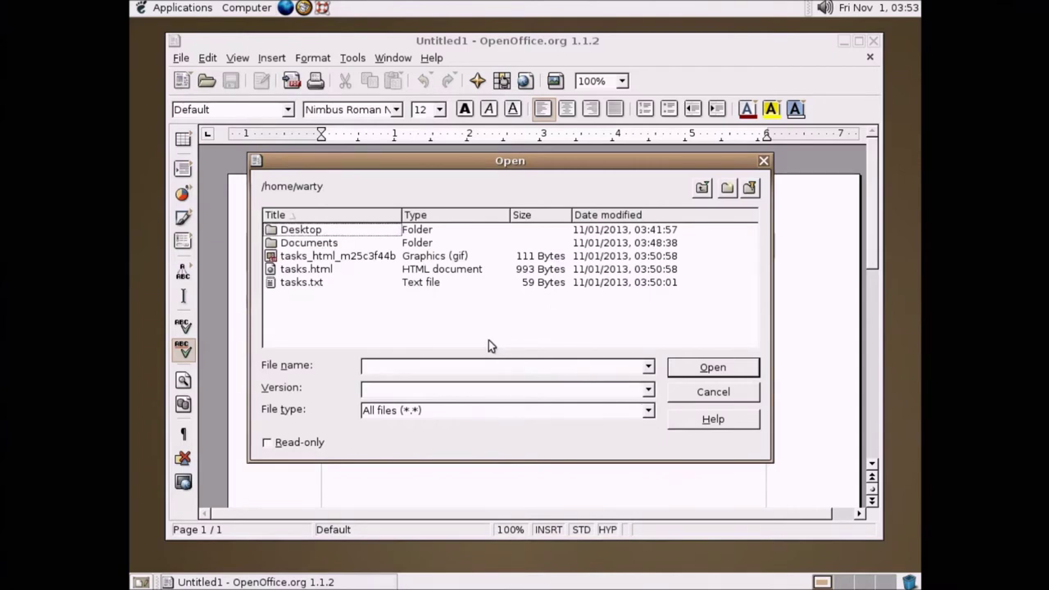
Step: Pick tasks.html from among the tasks files and open it
{"action": "left_click", "coordinate": [295, 284]}
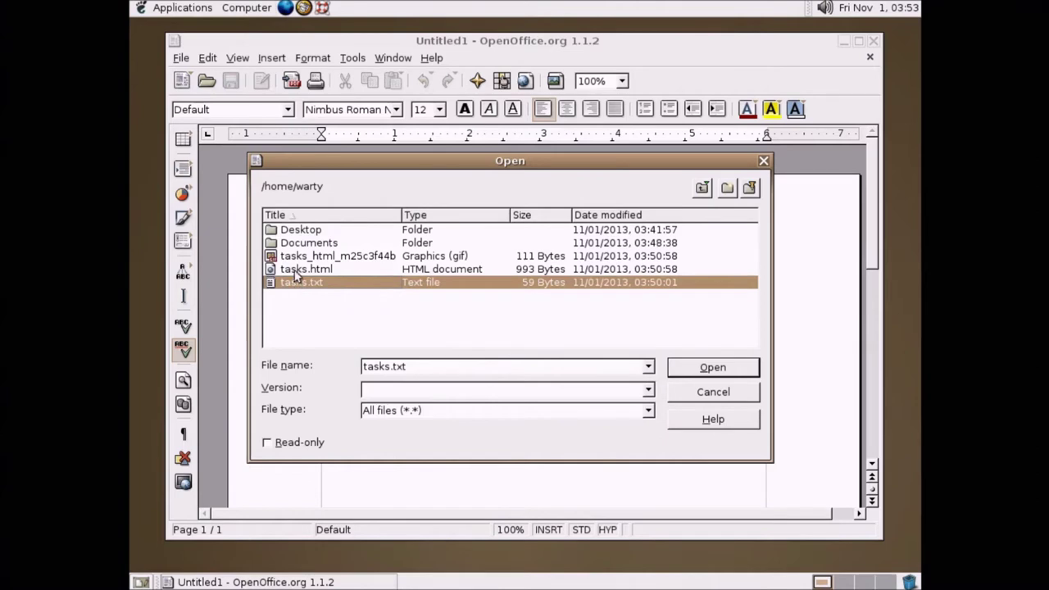
{"action": "left_click", "coordinate": [294, 259], "text": "shift"}
{"action": "left_click", "coordinate": [299, 263]}
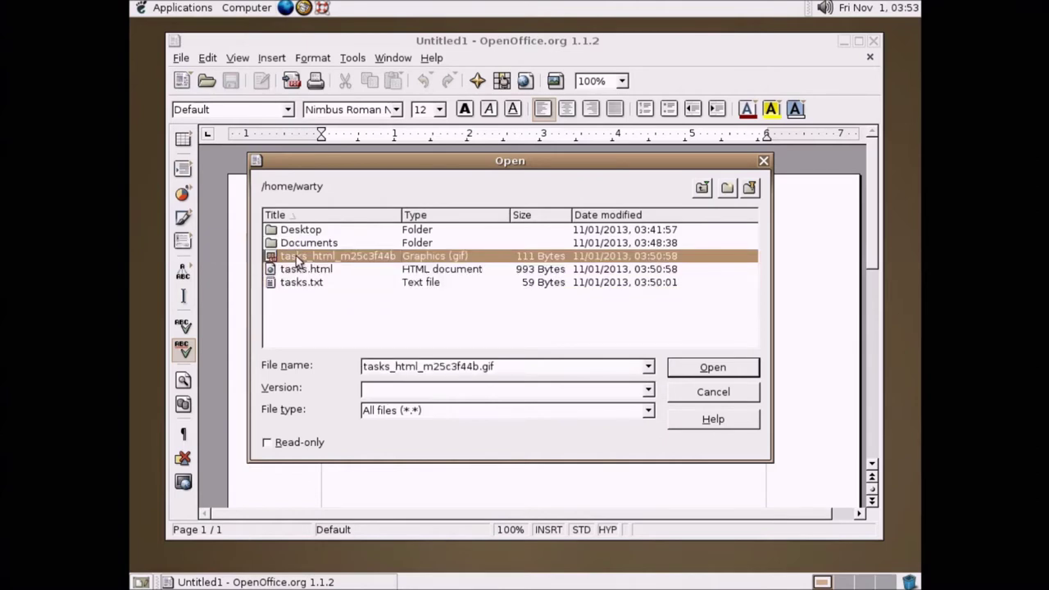
{"action": "left_click_drag", "start_coordinate": [297, 257], "coordinate": [297, 294]}
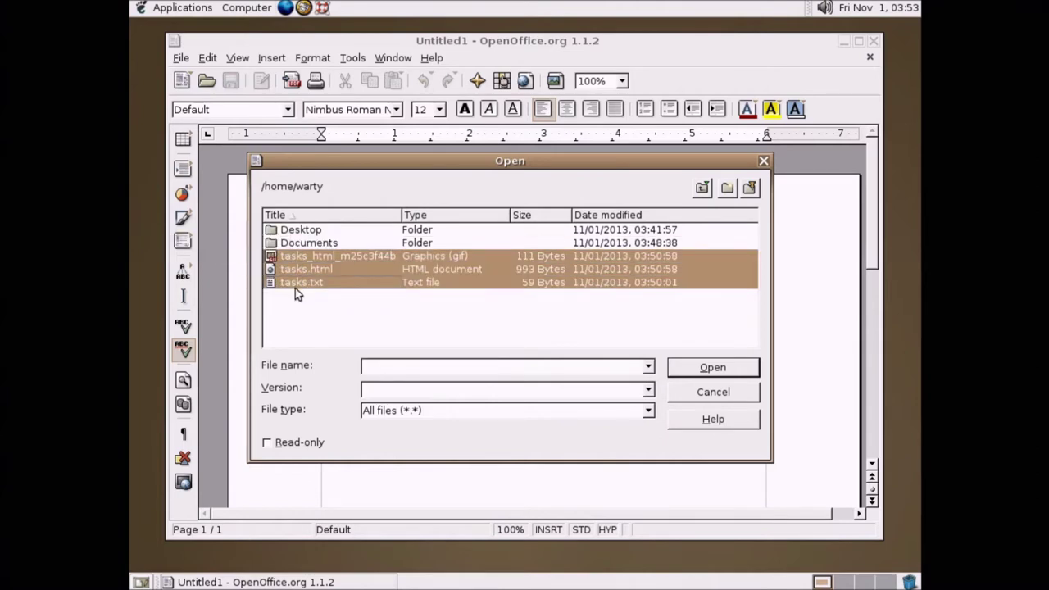
{"action": "right_click", "coordinate": [319, 269]}
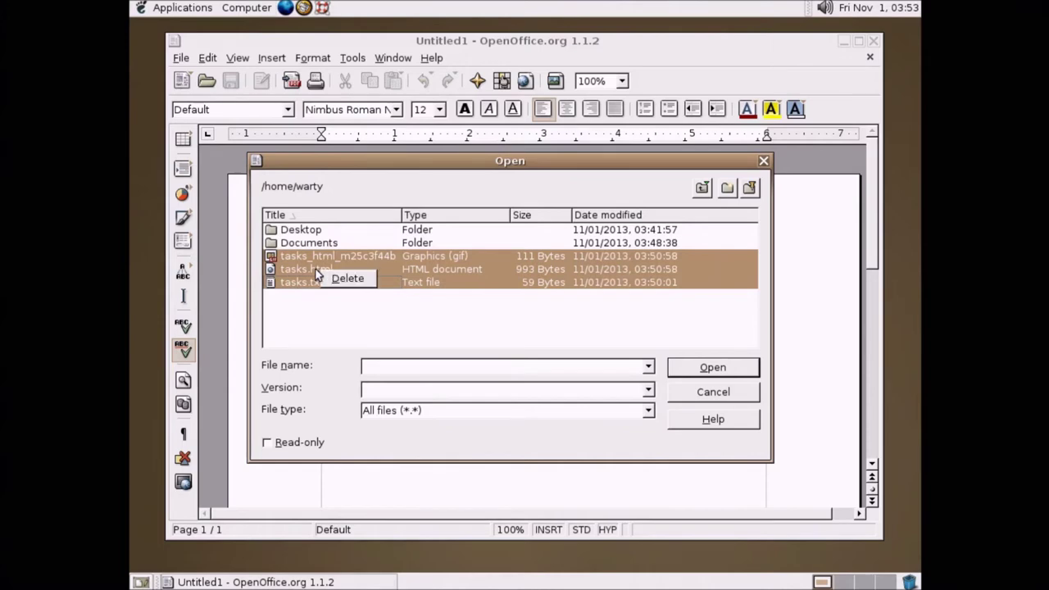
{"action": "key", "text": "Escape"}
{"action": "left_click", "coordinate": [402, 283]}
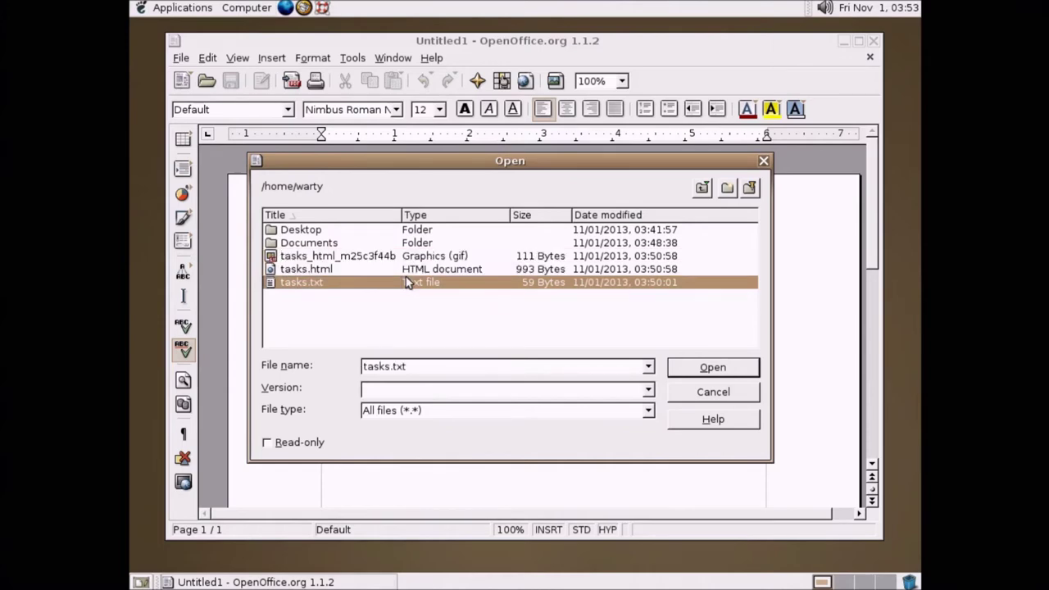
{"action": "left_click", "coordinate": [319, 273]}
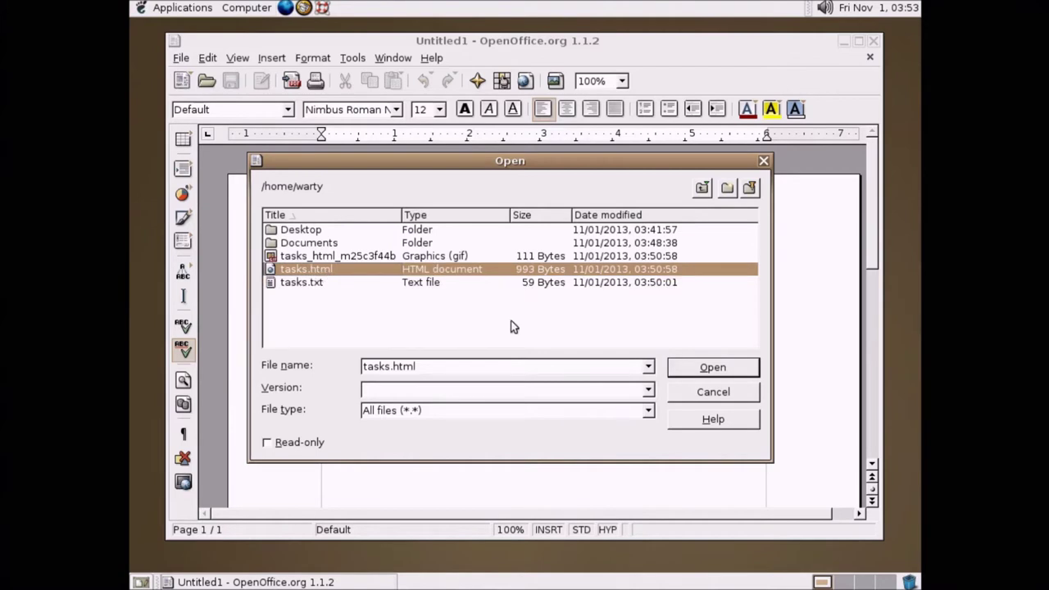
{"action": "left_click", "coordinate": [714, 373]}
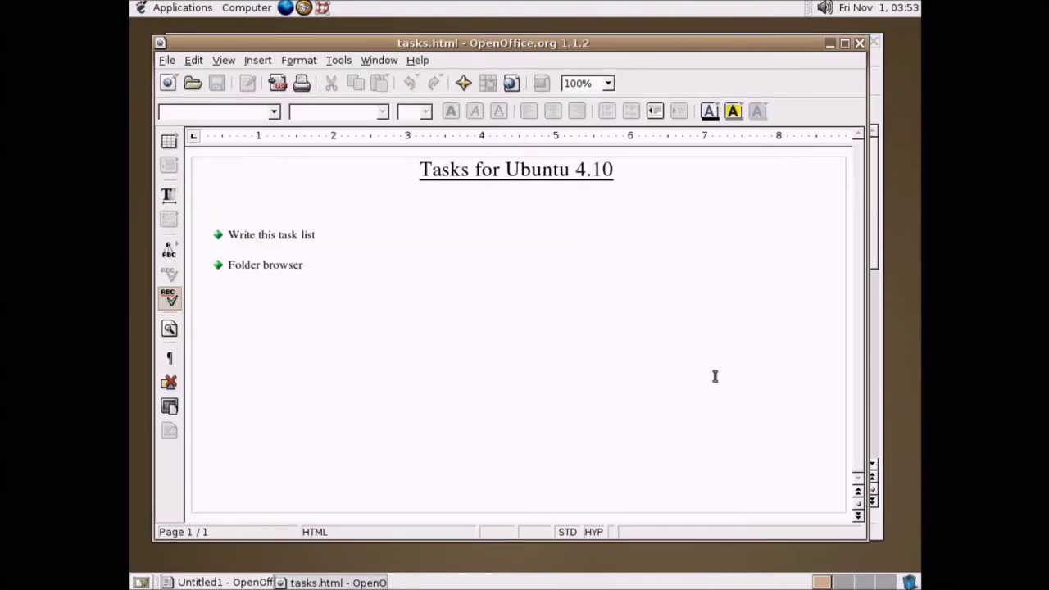
{"action": "key", "text": "ctrl+End"}
{"action": "left_click_drag", "start_coordinate": [405, 257], "coordinate": [227, 192]}
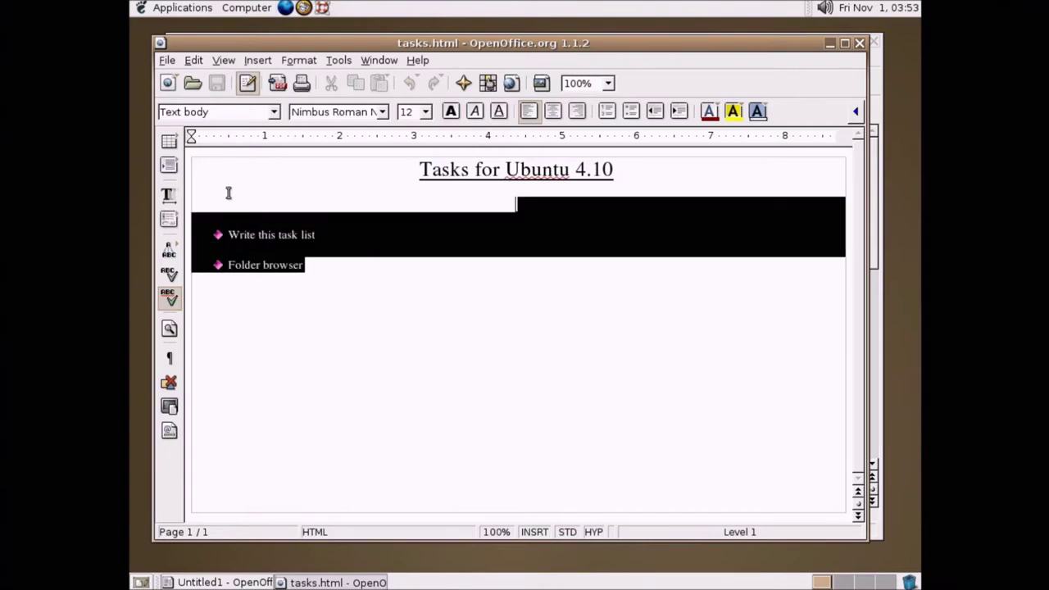
{"action": "left_click", "coordinate": [690, 349]}
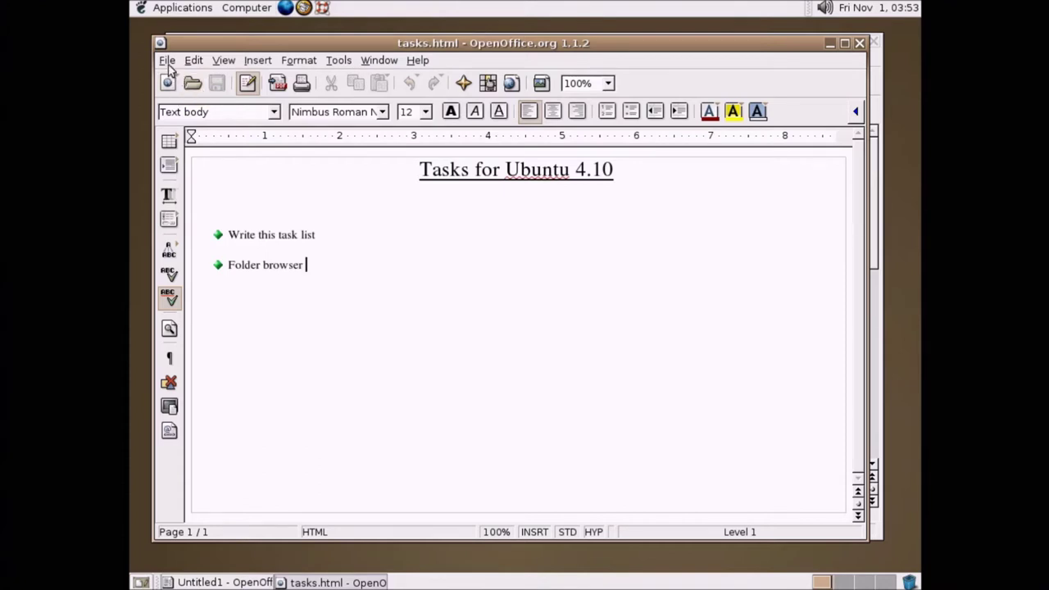
{"action": "left_click", "coordinate": [167, 60]}
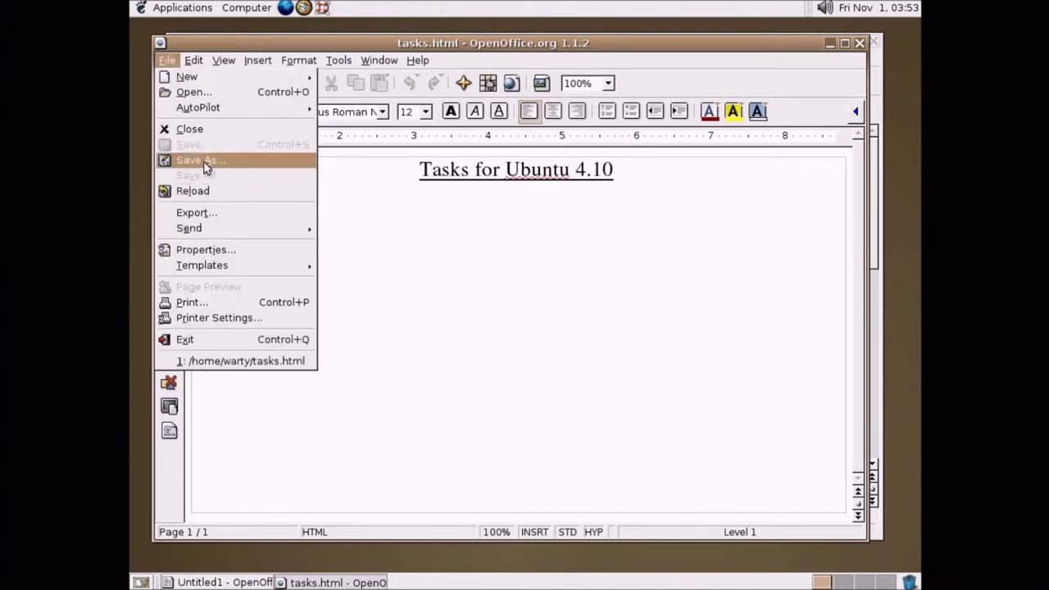
{"action": "left_click", "coordinate": [201, 160]}
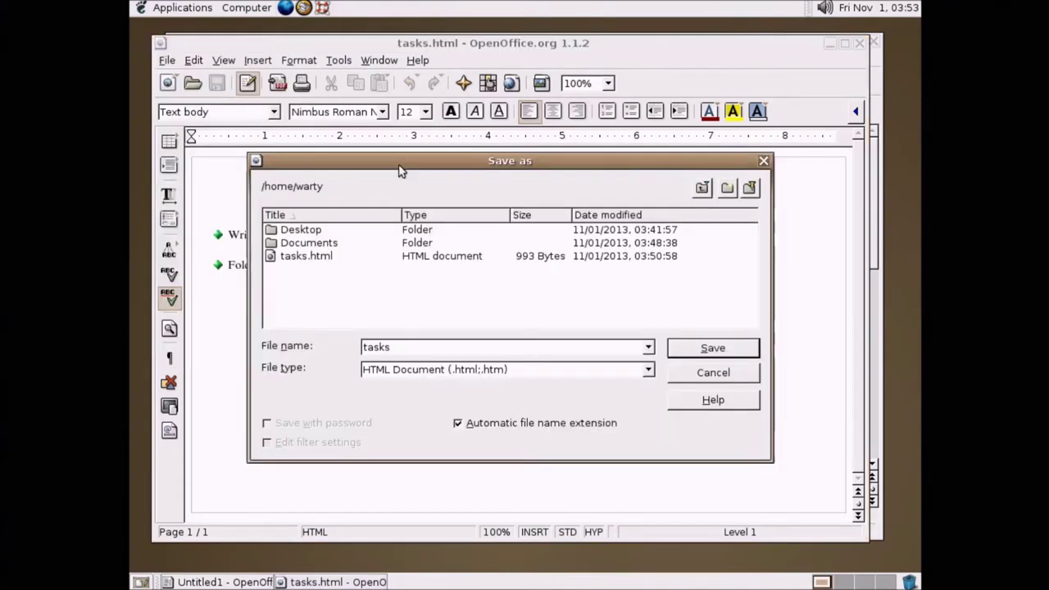
{"action": "left_click", "coordinate": [617, 369]}
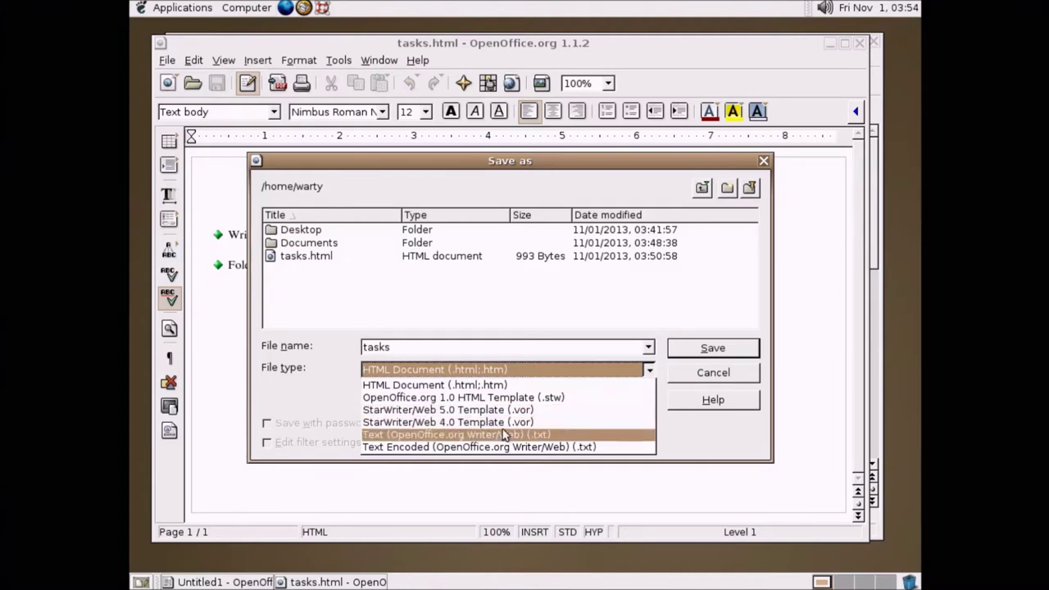
{"action": "left_click", "coordinate": [691, 278]}
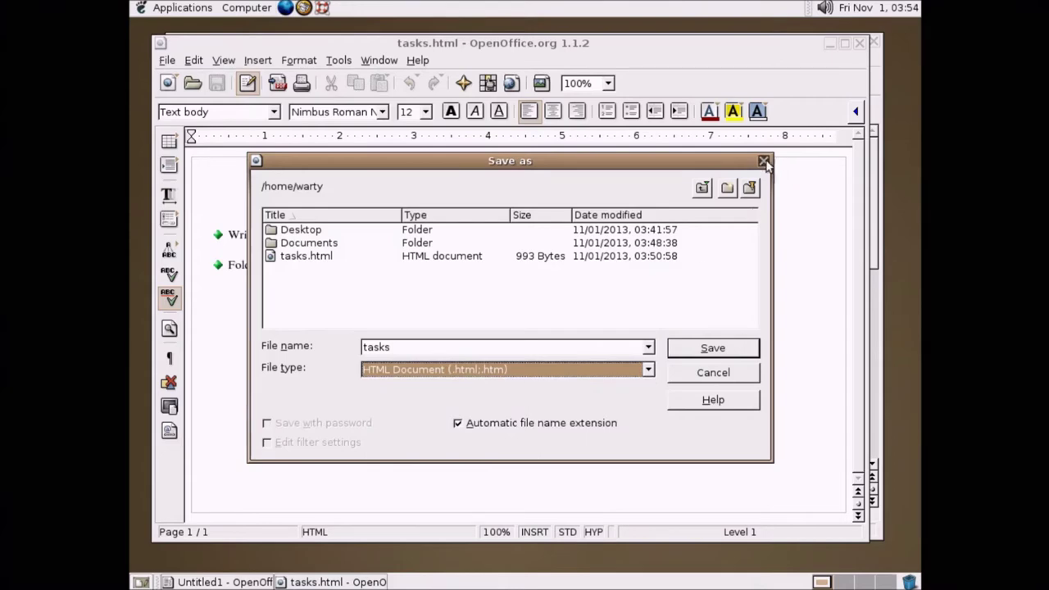
{"action": "left_click", "coordinate": [763, 161]}
{"action": "left_click", "coordinate": [161, 6]}
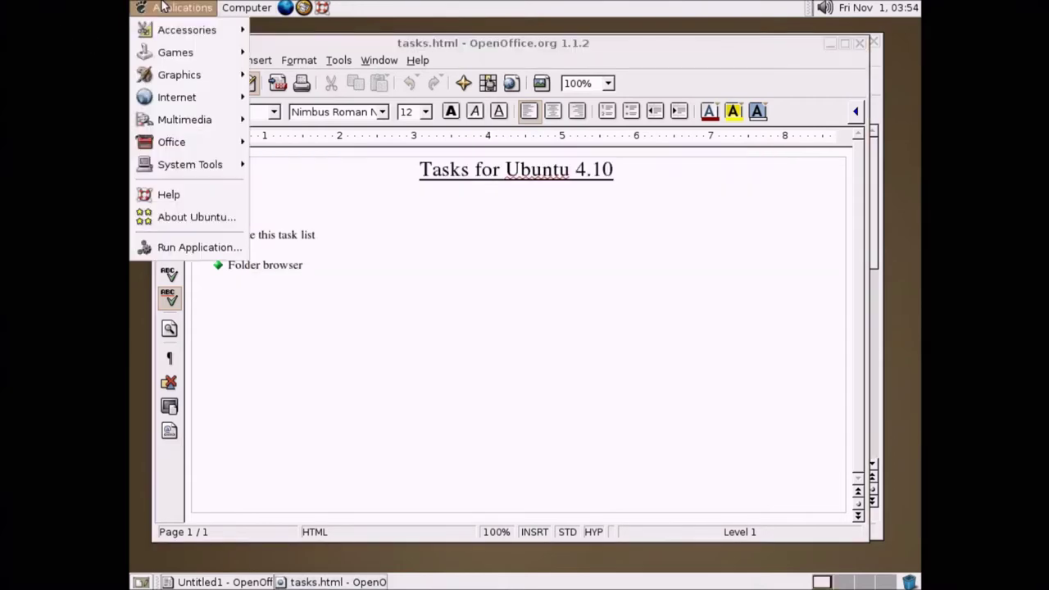
Step: Copy the Tasks for Ubuntu 4.10 heading and both bullets from tasks.html into a new Writer document
{"action": "mouse_move", "coordinate": [219, 146]}
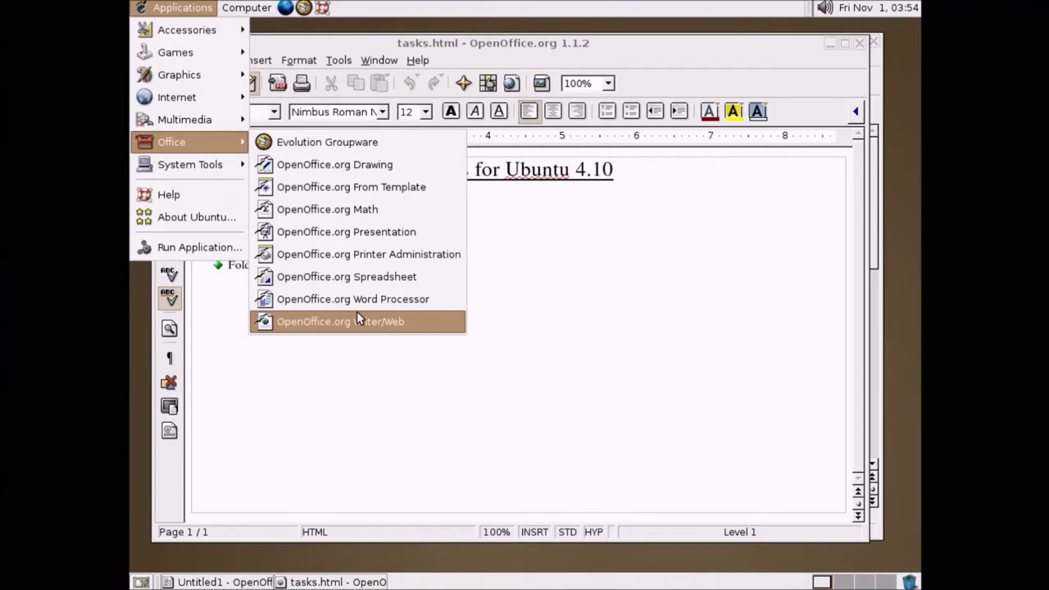
{"action": "left_click", "coordinate": [314, 300]}
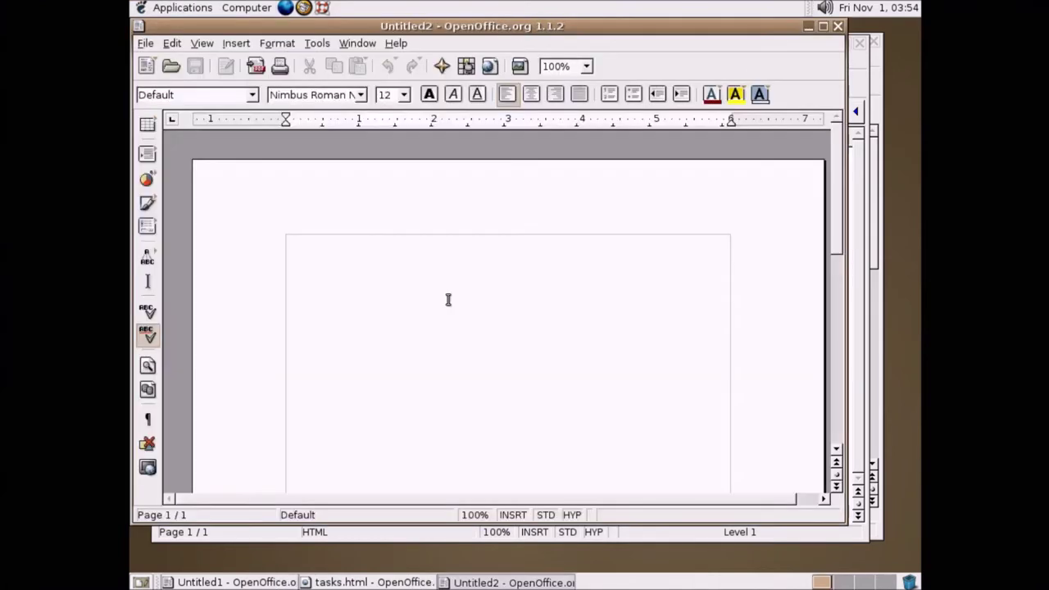
{"action": "left_click", "coordinate": [807, 26]}
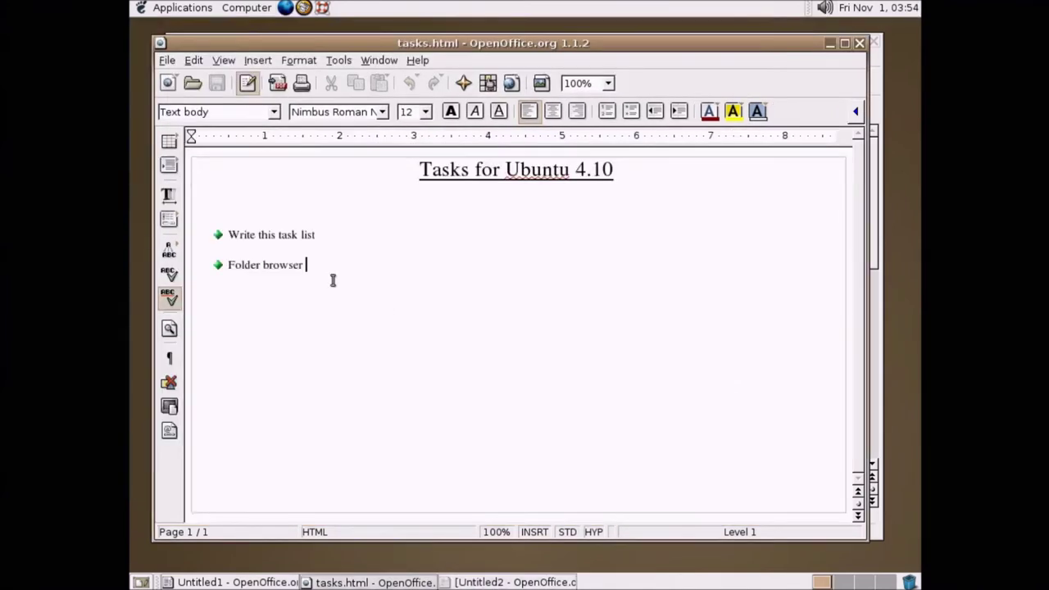
{"action": "left_click_drag", "start_coordinate": [529, 363], "coordinate": [129, 129]}
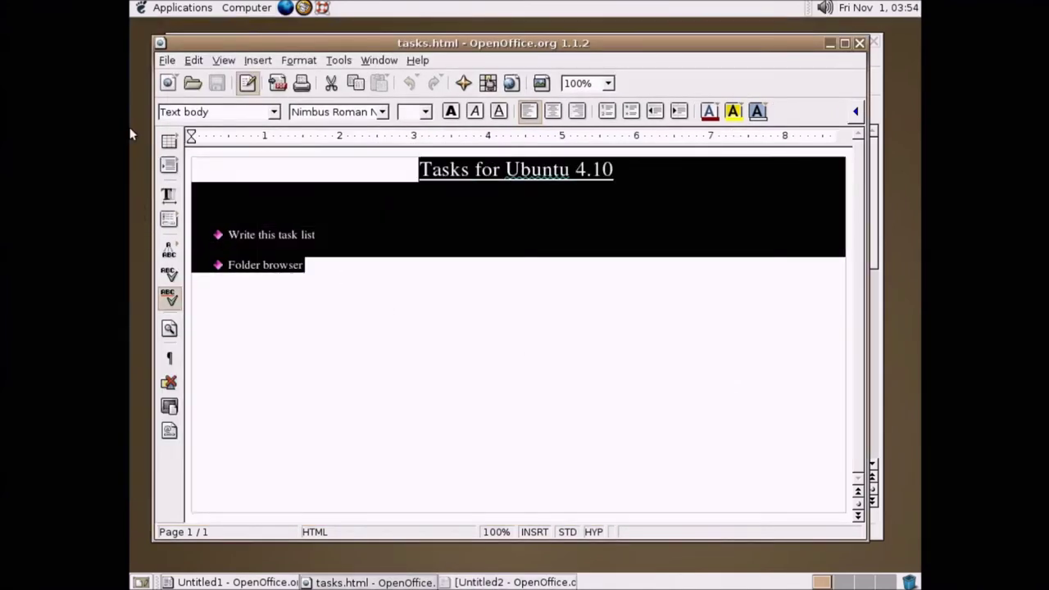
{"action": "key", "text": "ctrl+c"}
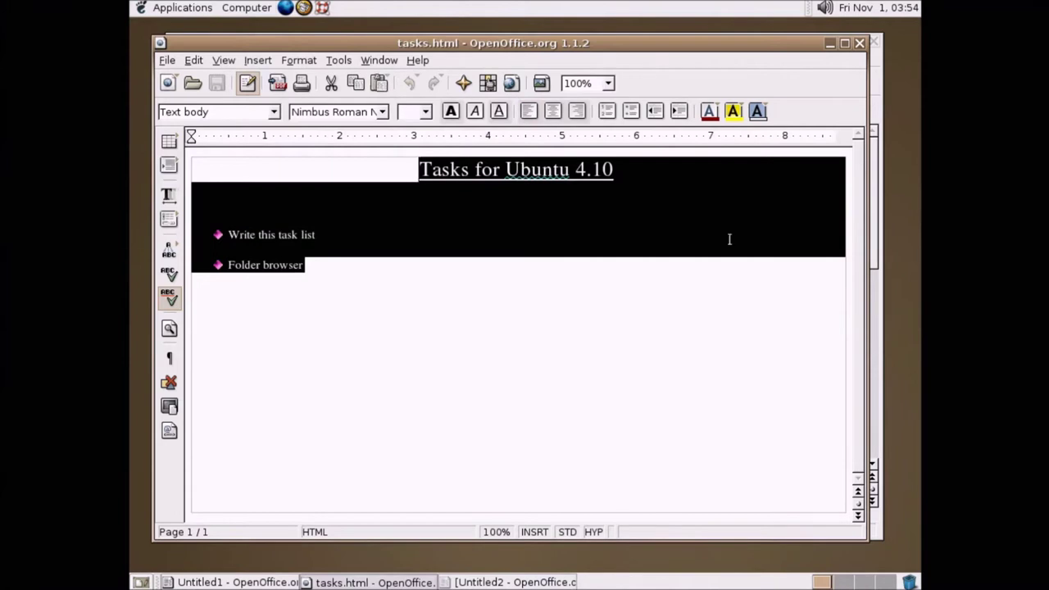
{"action": "left_click", "coordinate": [512, 581]}
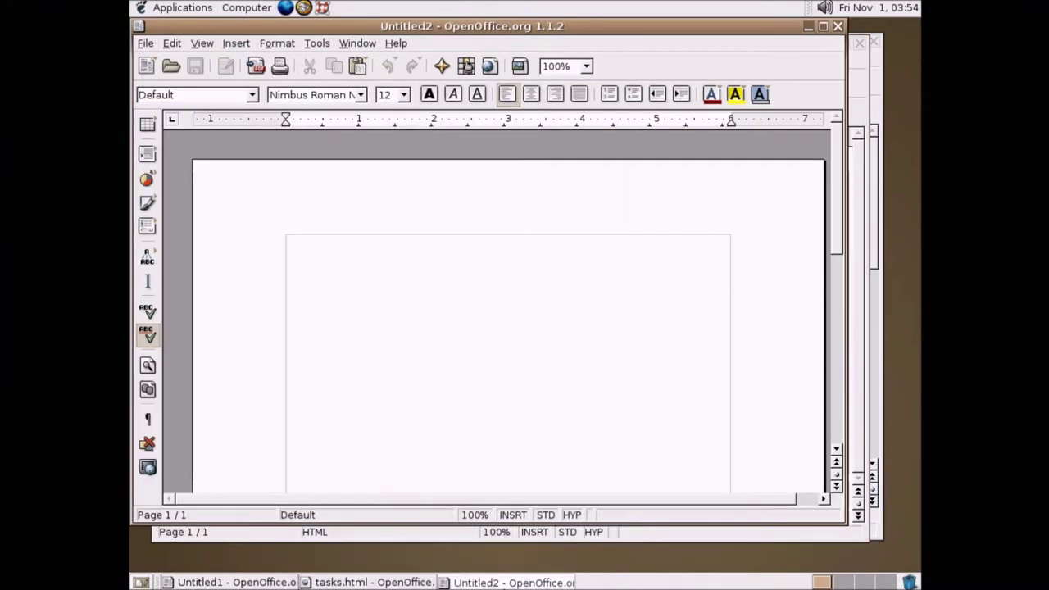
{"action": "key", "text": "ctrl+v"}
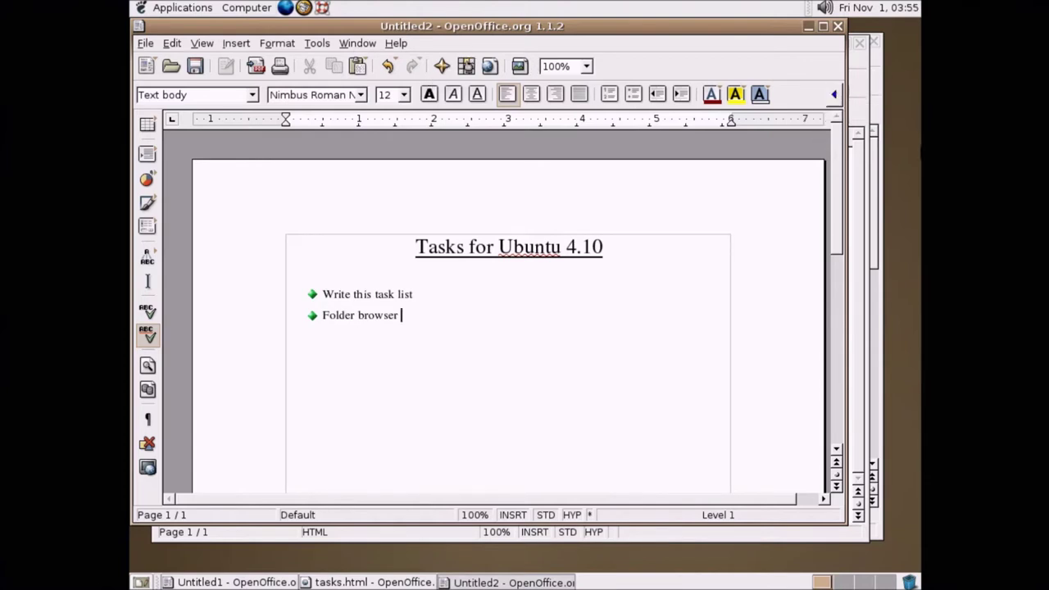
Step: Close Untitled2, saving it as 'tasks' (.sxw) in /home/warty/Documents
{"action": "left_click", "coordinate": [836, 28]}
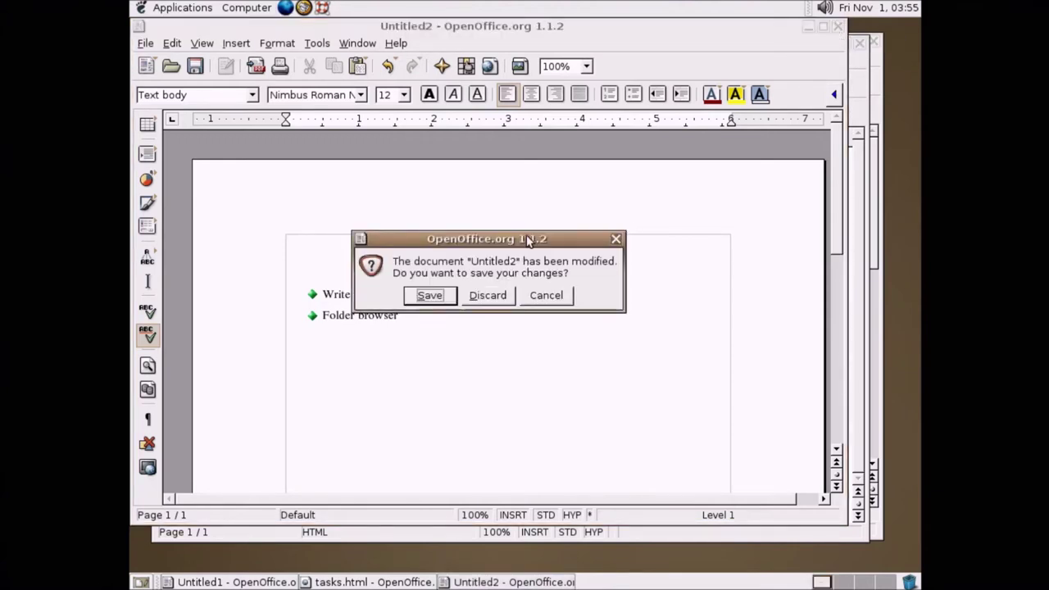
{"action": "left_click", "coordinate": [432, 297]}
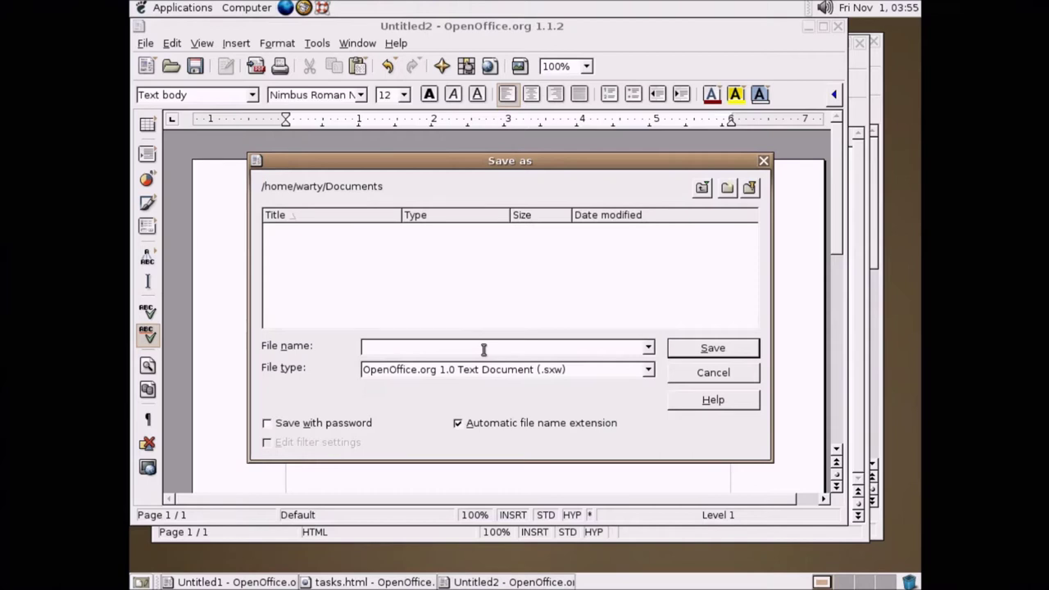
{"action": "type", "text": "tasks"}
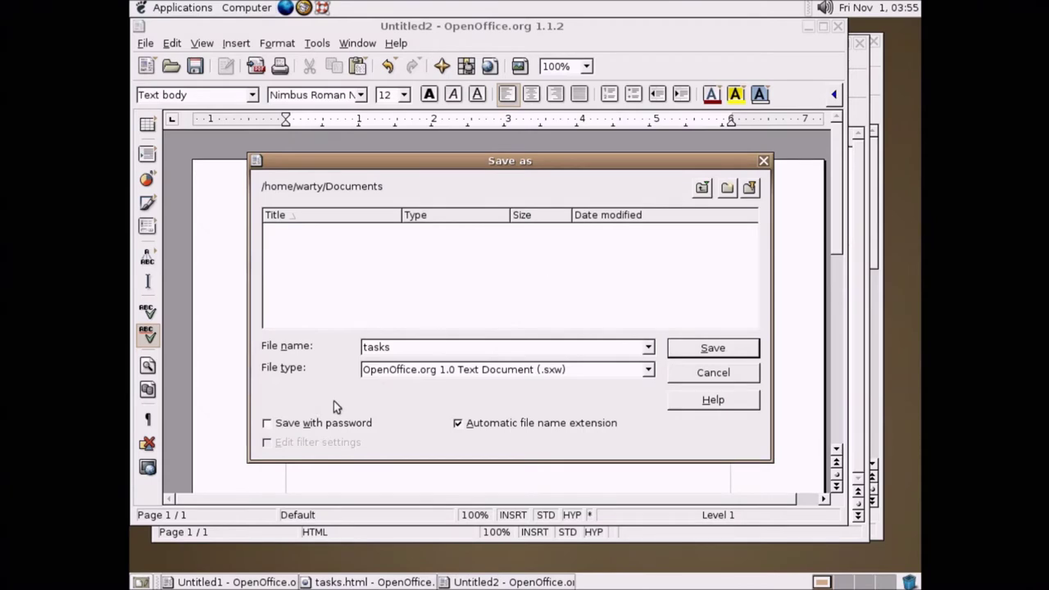
{"action": "left_click", "coordinate": [733, 346]}
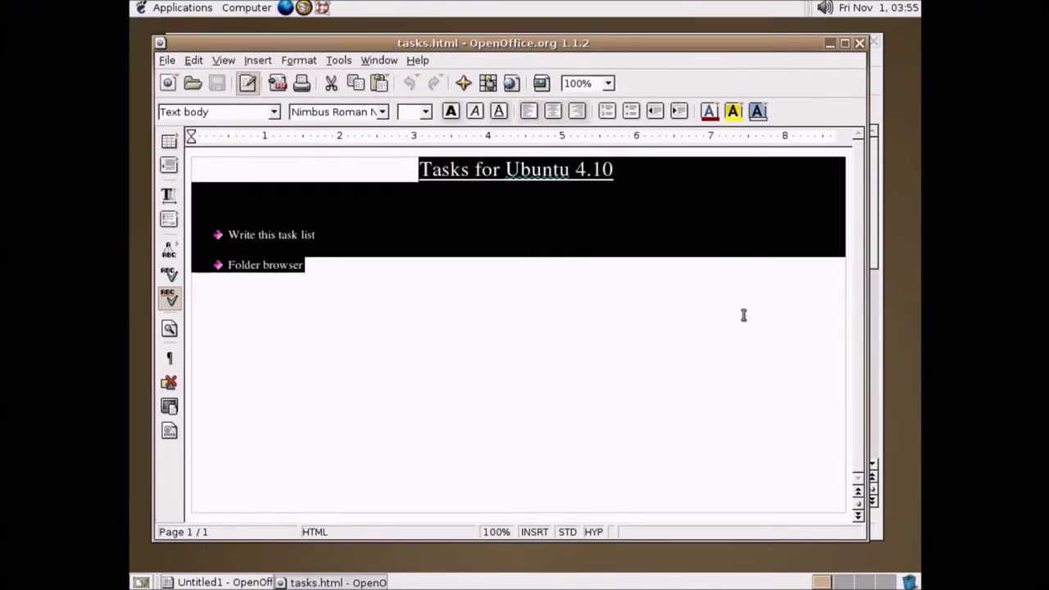
Step: Close tasks.html and Untitled1, then open tasks.sxw from the home folder's Documents
{"action": "left_click", "coordinate": [859, 42]}
{"action": "left_click", "coordinate": [872, 41]}
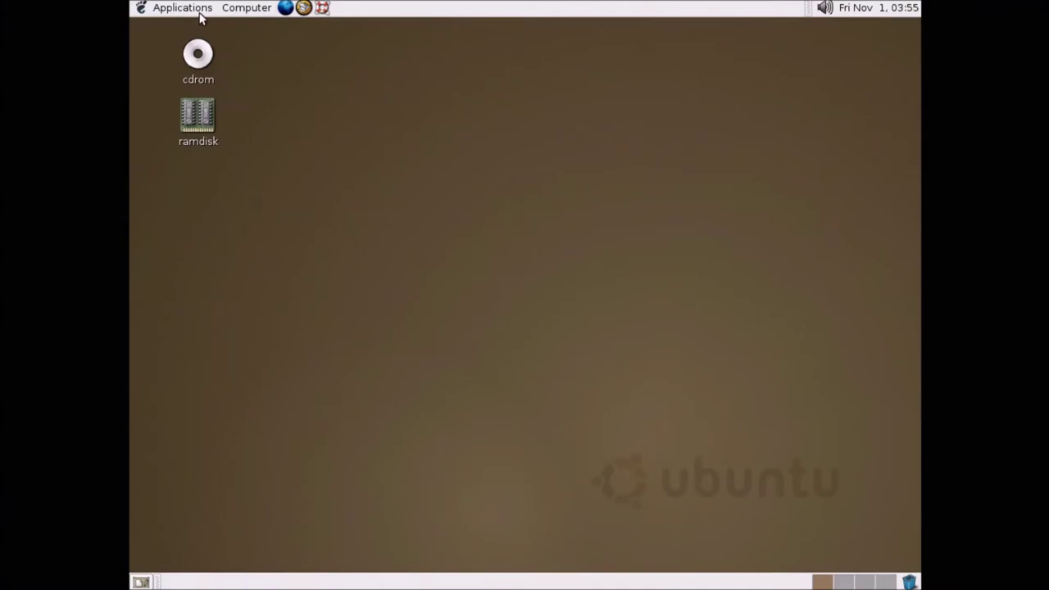
{"action": "left_click", "coordinate": [246, 8]}
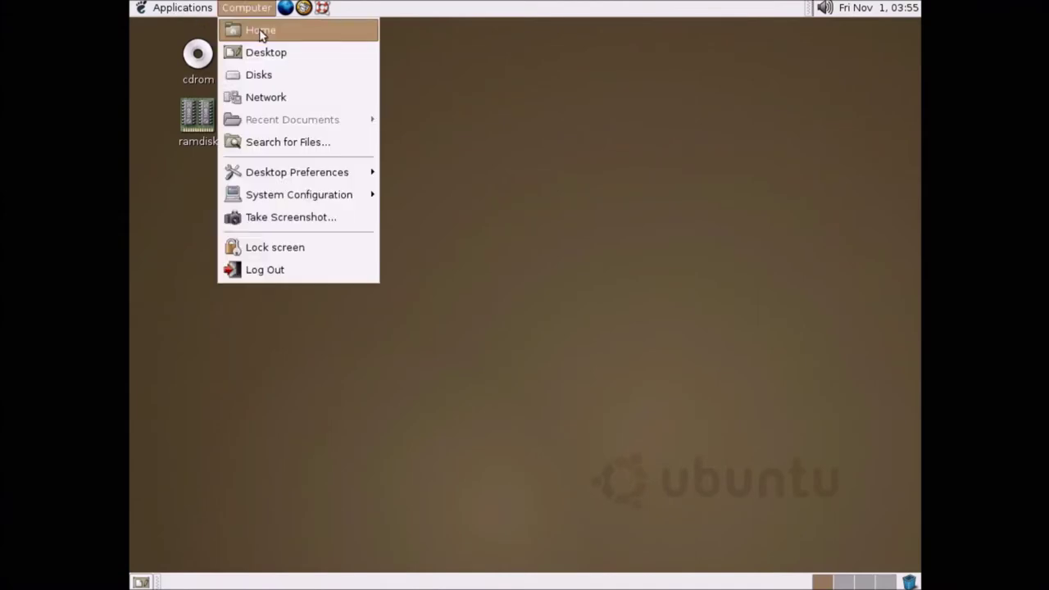
{"action": "left_click", "coordinate": [260, 33]}
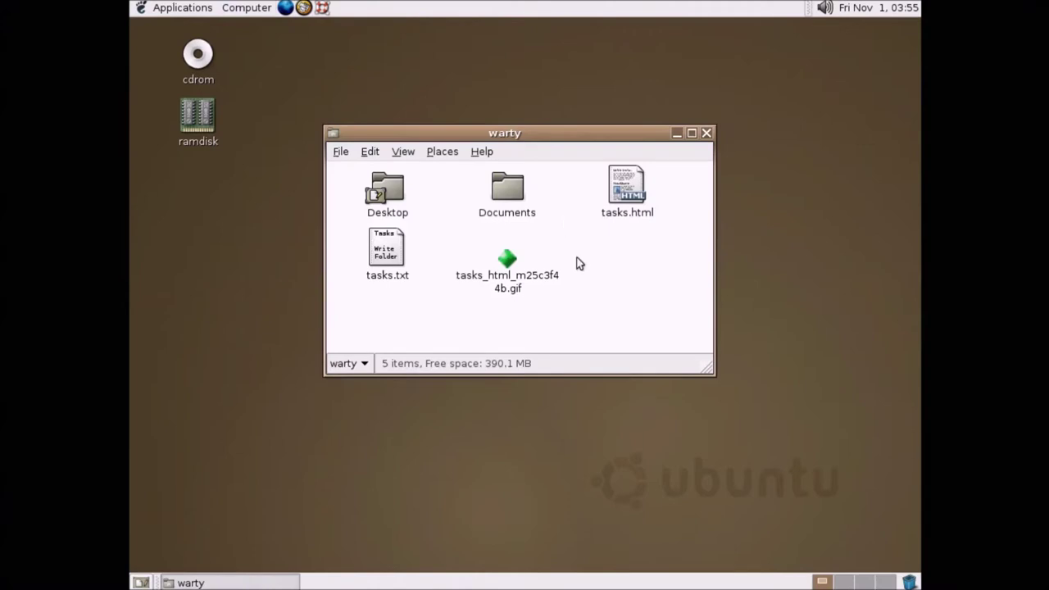
{"action": "double_click", "coordinate": [507, 187]}
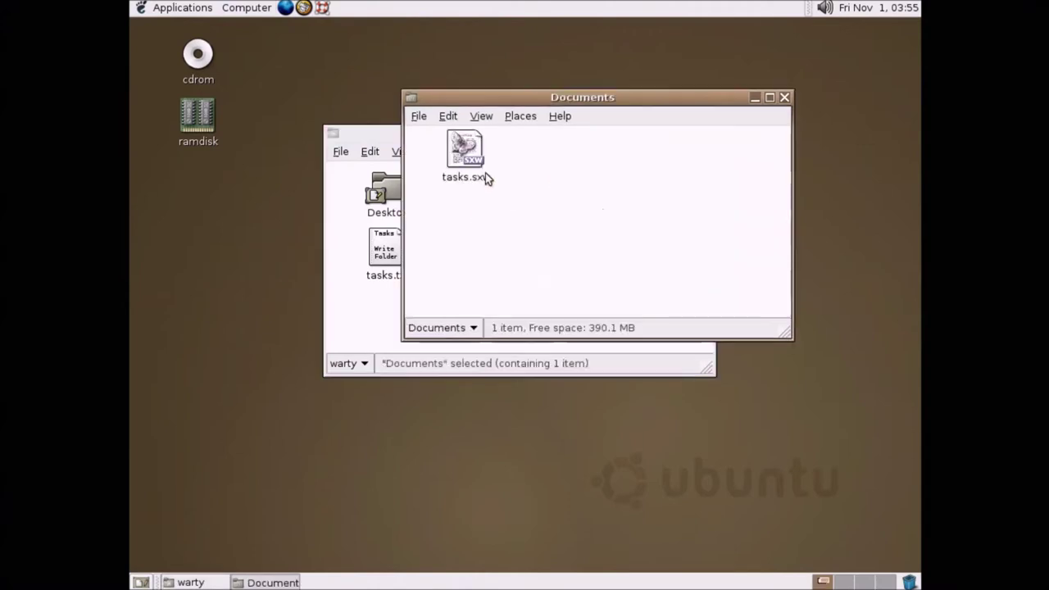
{"action": "double_click", "coordinate": [465, 151]}
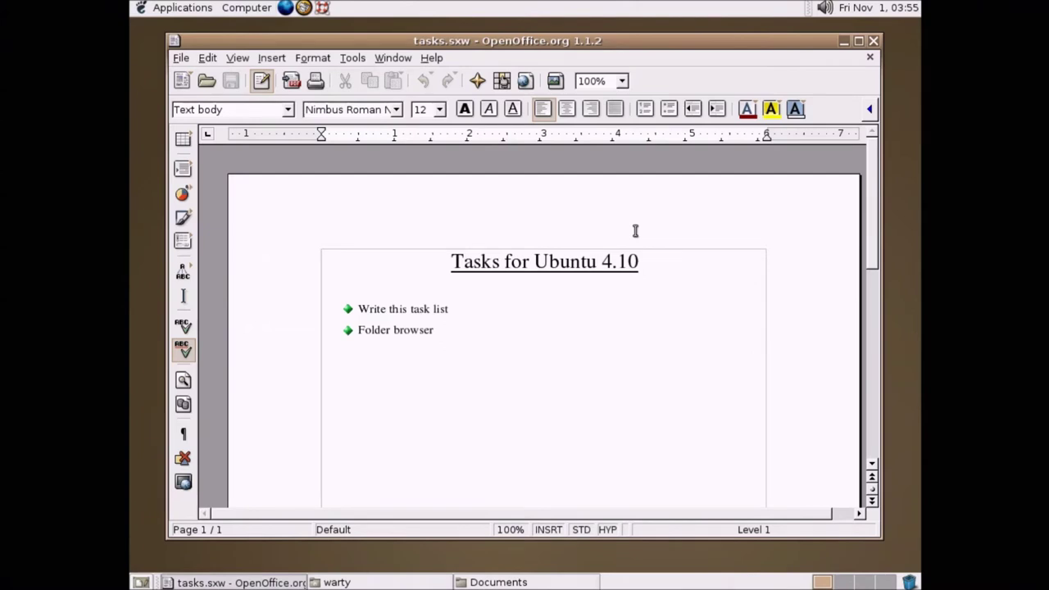
Step: Minimize tasks.sxw and close the Documents and warty folder windows
{"action": "left_click", "coordinate": [511, 374]}
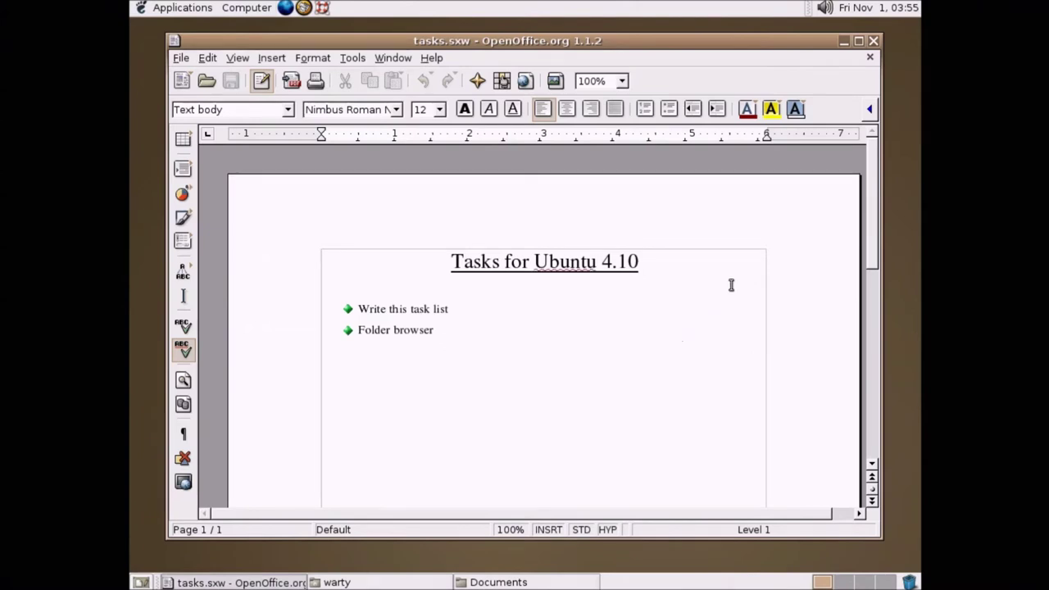
{"action": "left_click", "coordinate": [844, 45]}
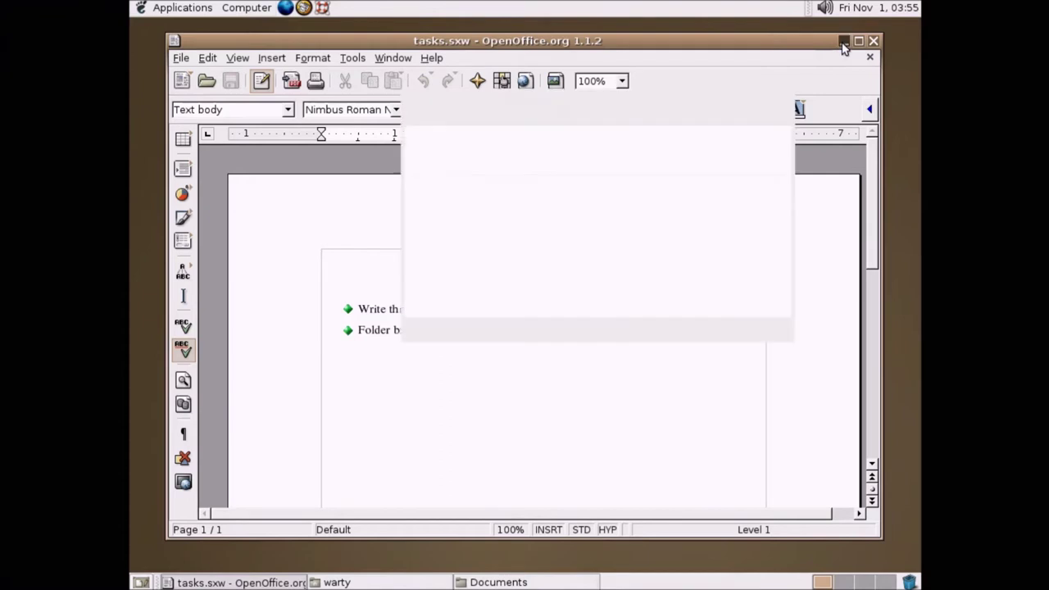
{"action": "left_click", "coordinate": [784, 98]}
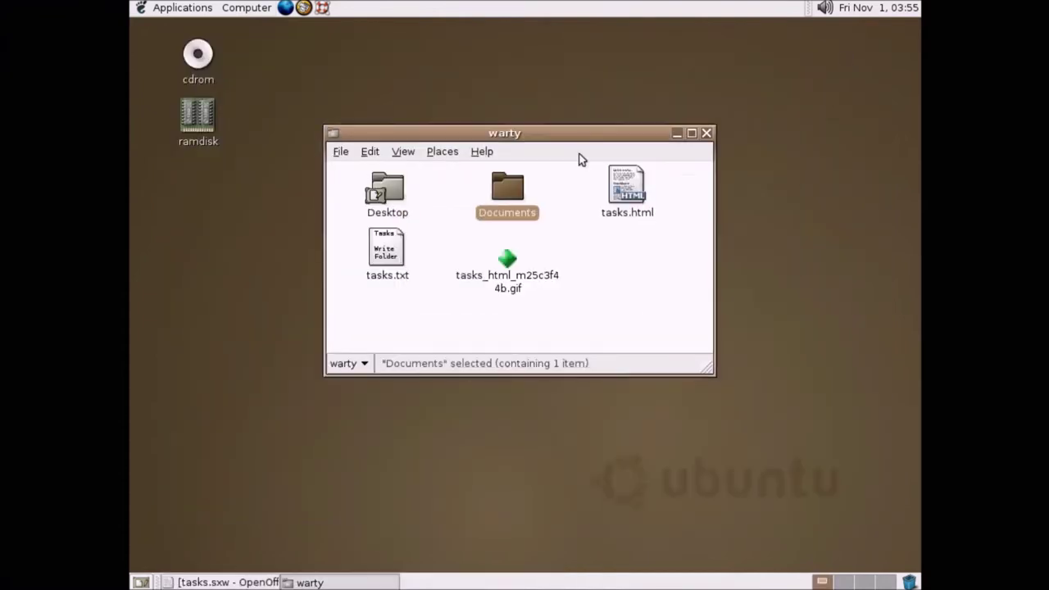
{"action": "left_click", "coordinate": [705, 133]}
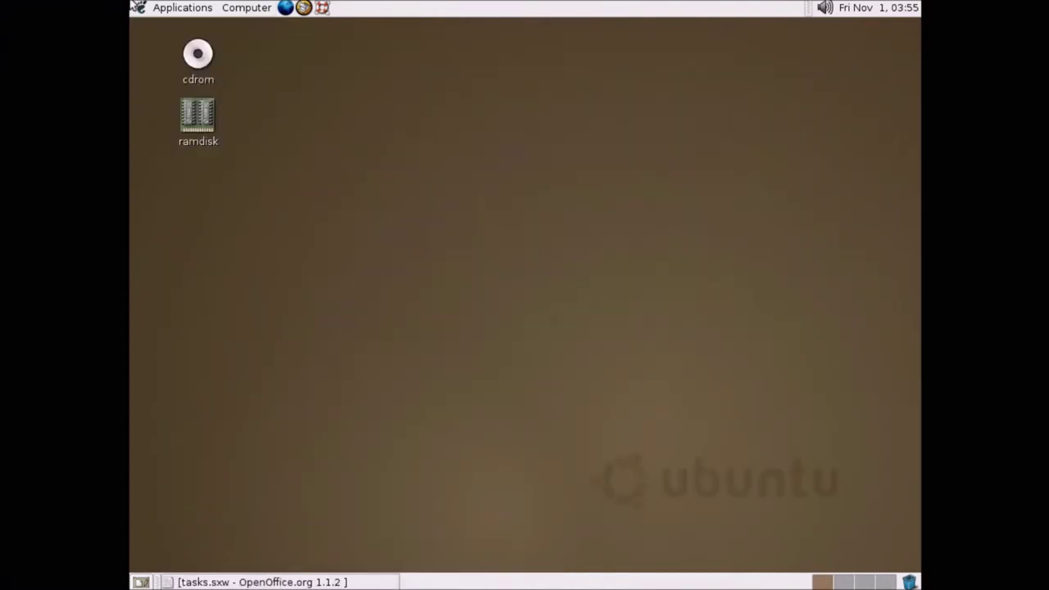
Step: Launch Mozilla Firefox from the Applications > Internet menu
{"action": "left_click", "coordinate": [204, 13]}
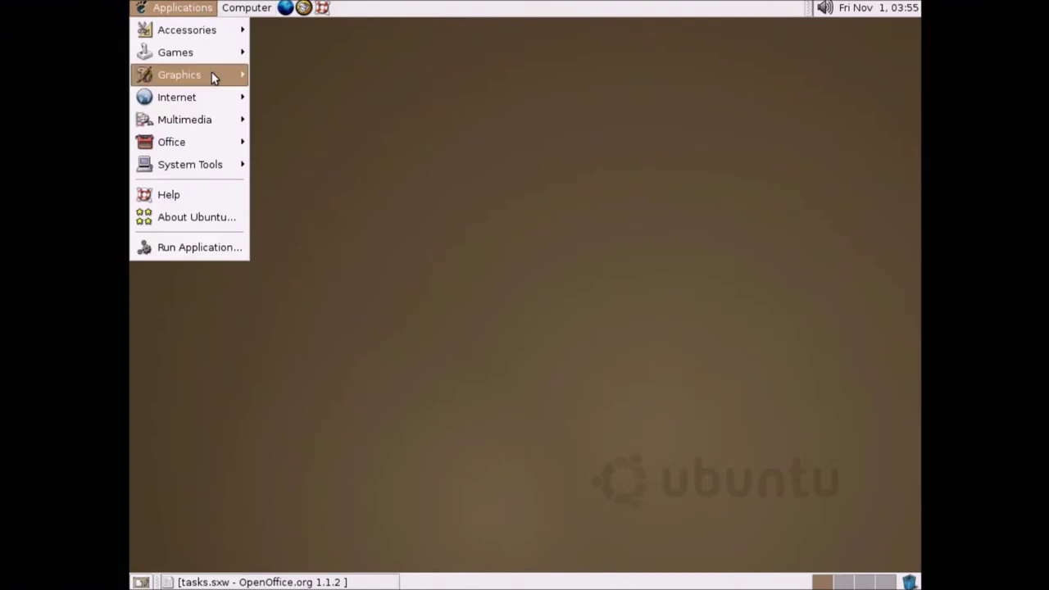
{"action": "mouse_move", "coordinate": [222, 97]}
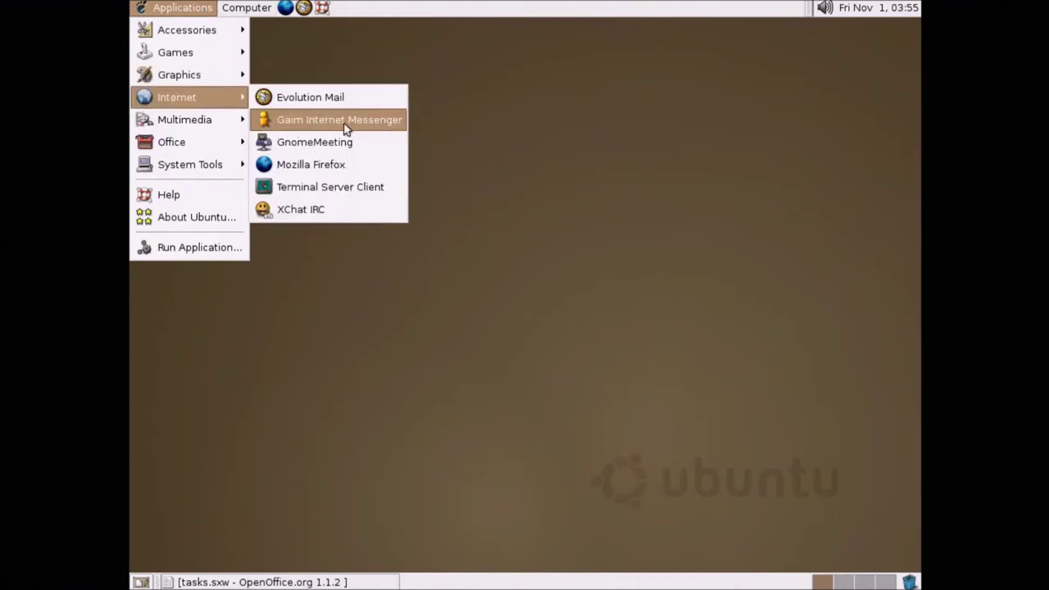
{"action": "left_click", "coordinate": [336, 165]}
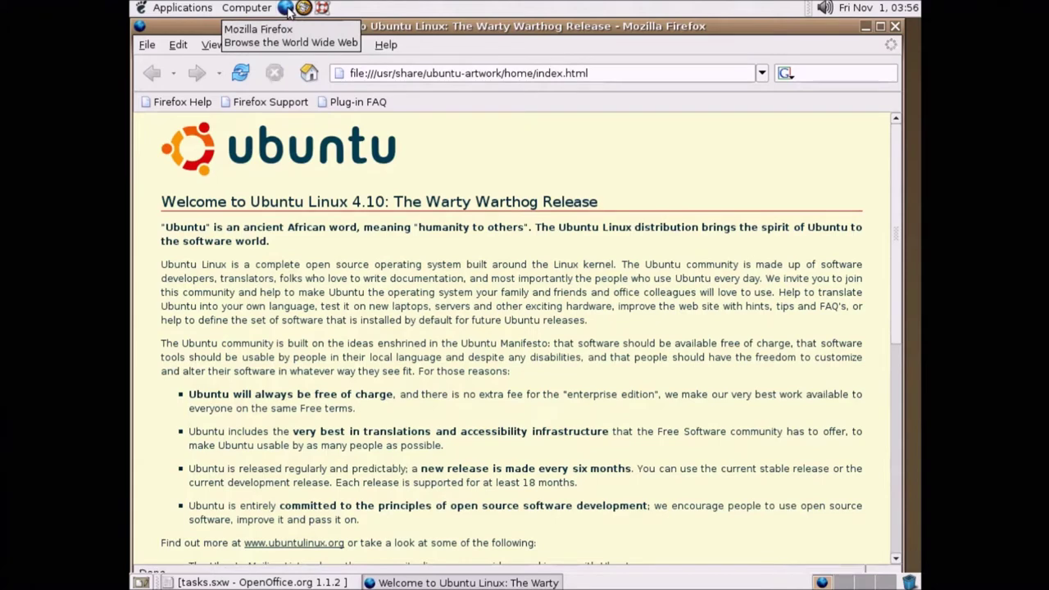
Step: Select and then deselect parts of the Ubuntu 4.10 welcome heading and text
{"action": "left_click_drag", "start_coordinate": [210, 202], "coordinate": [361, 237]}
{"action": "left_click", "coordinate": [325, 264]}
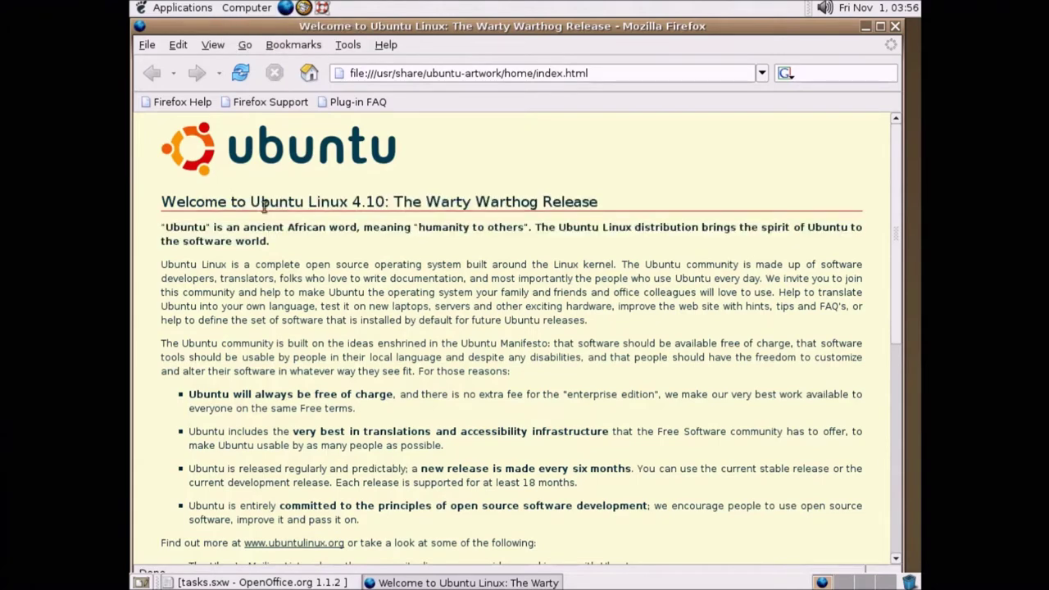
{"action": "left_click_drag", "start_coordinate": [338, 203], "coordinate": [633, 210]}
{"action": "left_click", "coordinate": [626, 249]}
{"action": "key", "text": "BackSpace"}
{"action": "key", "text": "BackSpace"}
{"action": "key", "text": "BackSpace"}
{"action": "key", "text": "BackSpace"}
{"action": "key", "text": "BackSpace"}
{"action": "key", "text": "BackSpace"}
{"action": "key", "text": "BackSpace"}
{"action": "key", "text": "BackSpace"}
{"action": "key", "text": "BackSpace"}
{"action": "key", "text": "BackSpace"}
{"action": "key", "text": "BackSpace"}
{"action": "key", "text": "BackSpace"}
{"action": "key", "text": "BackSpace"}
{"action": "key", "text": "BackSpace"}
{"action": "key", "text": "BackSpace"}
{"action": "key", "text": "BackSpace"}
{"action": "key", "text": "BackSpace"}
{"action": "key", "text": "BackSpace"}
{"action": "key", "text": "BackSpace"}
{"action": "key", "text": "BackSpace"}
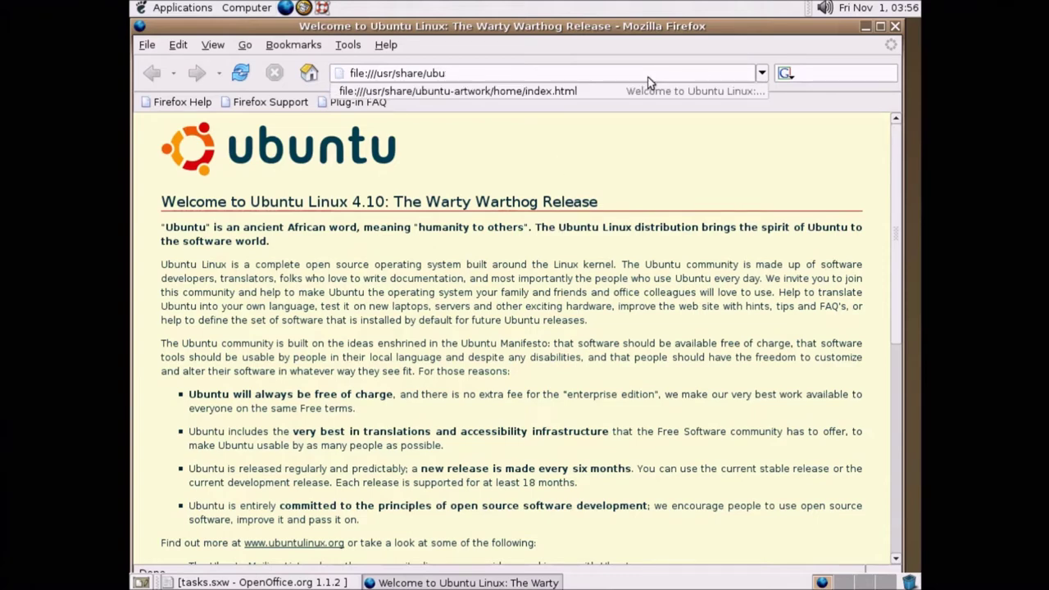
{"action": "key", "text": "BackSpace"}
{"action": "type", "text": "ww"}
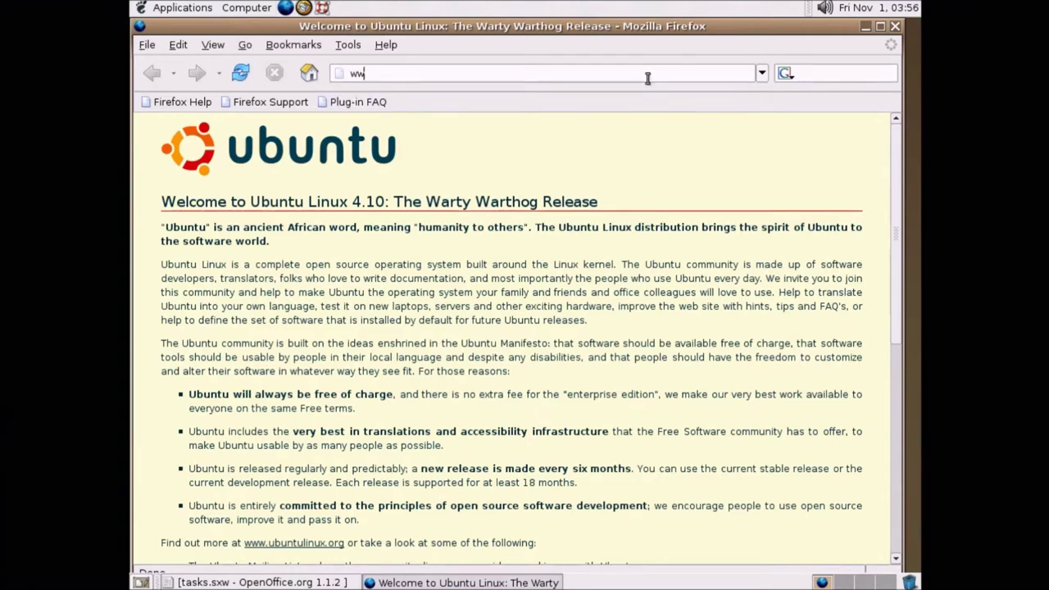
{"action": "type", "text": "w.googl"}
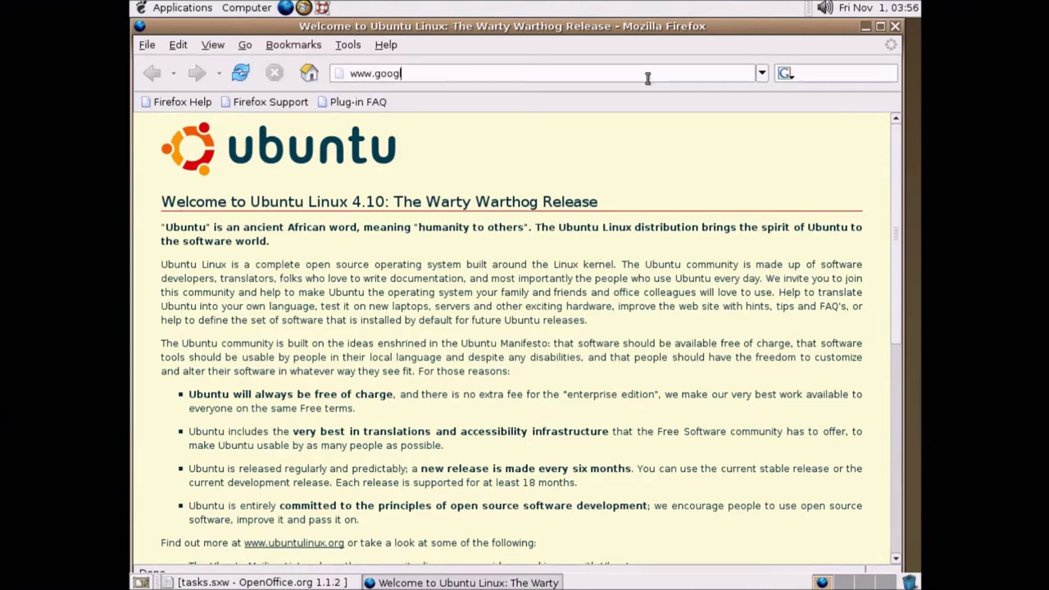
{"action": "type", "text": "e.coc"}
{"action": "key", "text": "BackSpace"}
{"action": "type", "text": ".z"}
{"action": "type", "text": ".nz"}
{"action": "key", "text": "Return"}
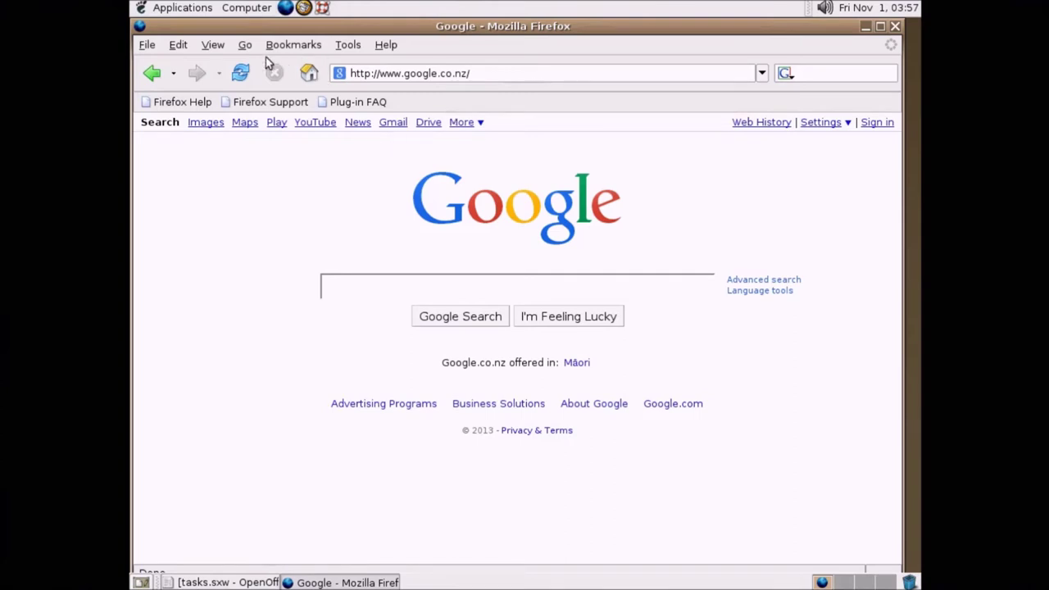
{"action": "left_click", "coordinate": [385, 45]}
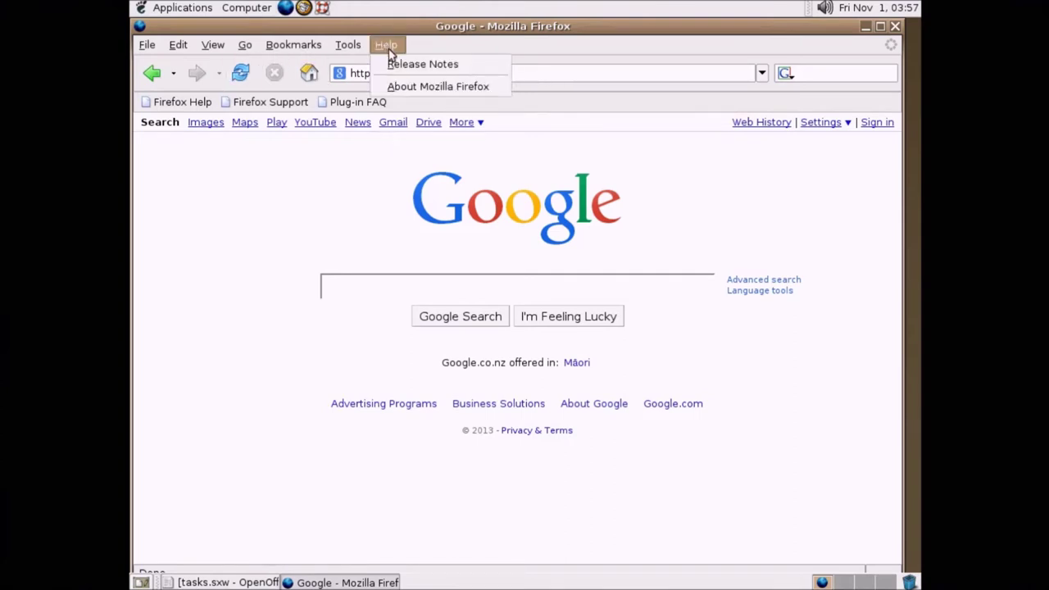
{"action": "left_click", "coordinate": [434, 87]}
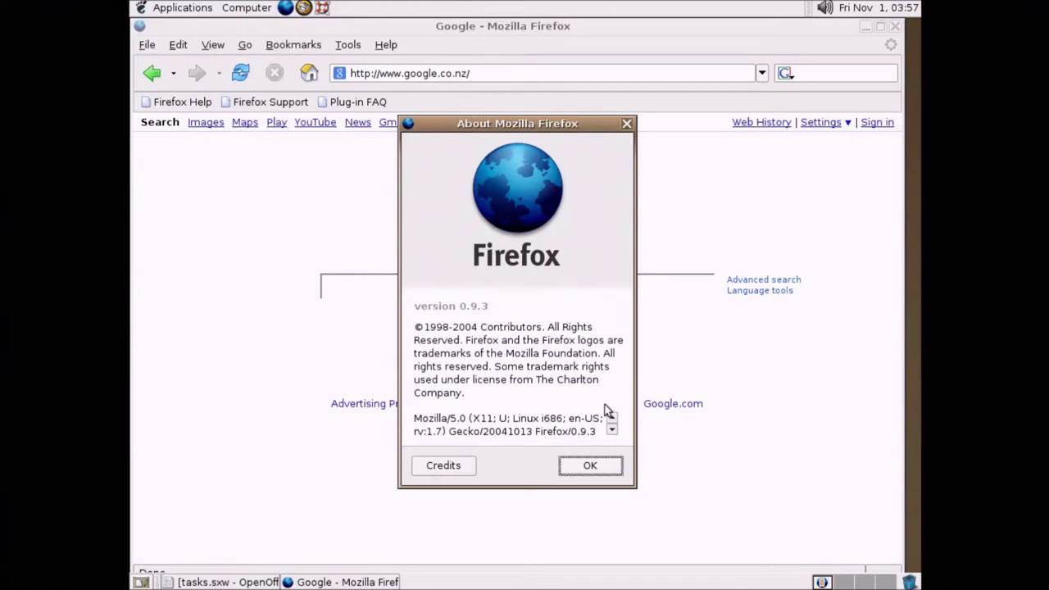
{"action": "left_click", "coordinate": [591, 470]}
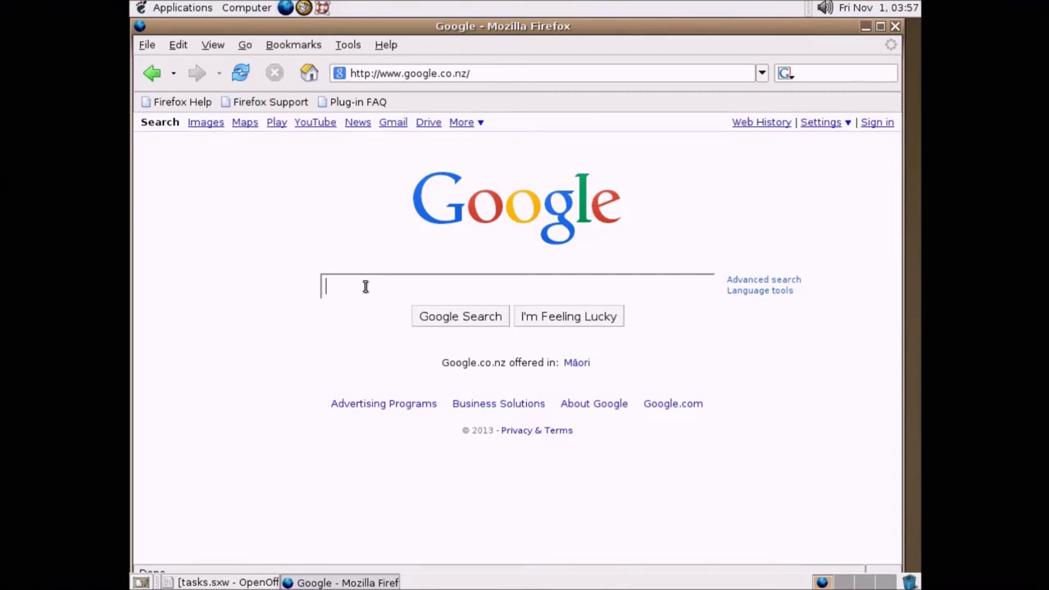
Step: Search Google for 'ubuntu', accepting the unencrypted-submission security warning
{"action": "type", "text": "ubuntu"}
{"action": "key", "text": "Return"}
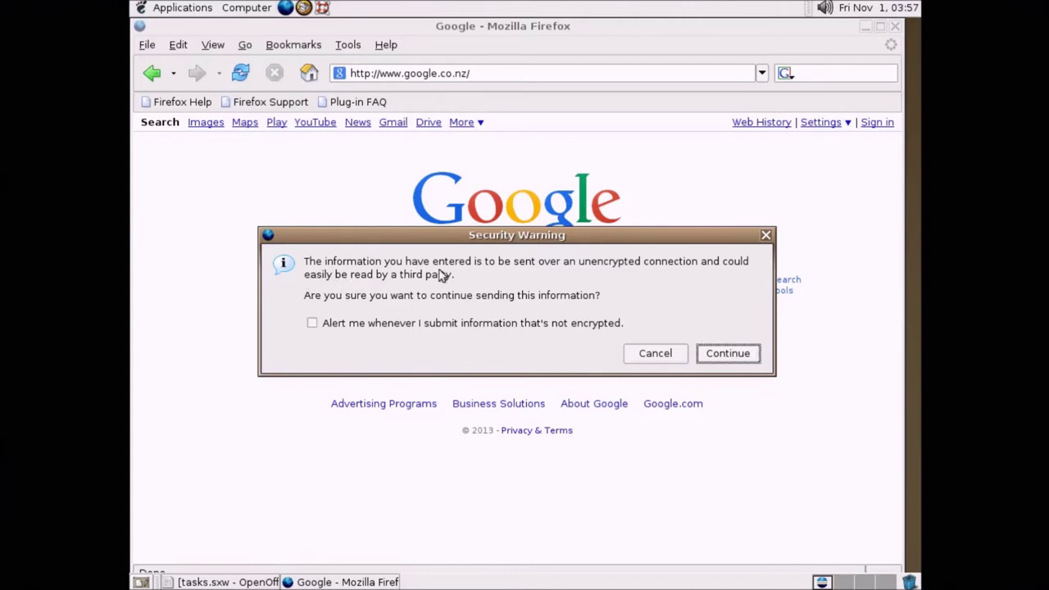
{"action": "left_click", "coordinate": [734, 356]}
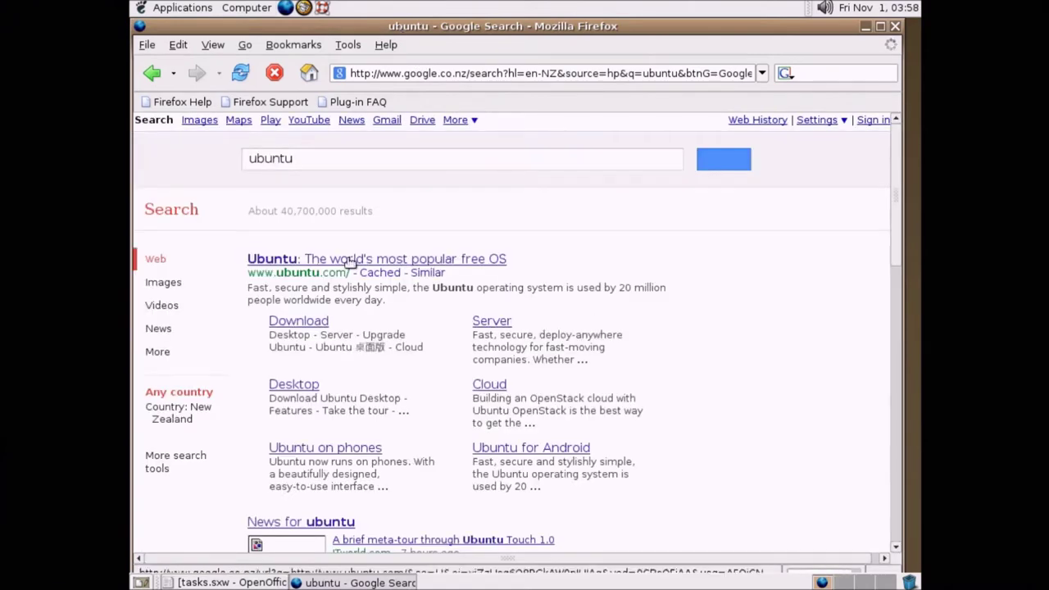
{"action": "left_click", "coordinate": [320, 259]}
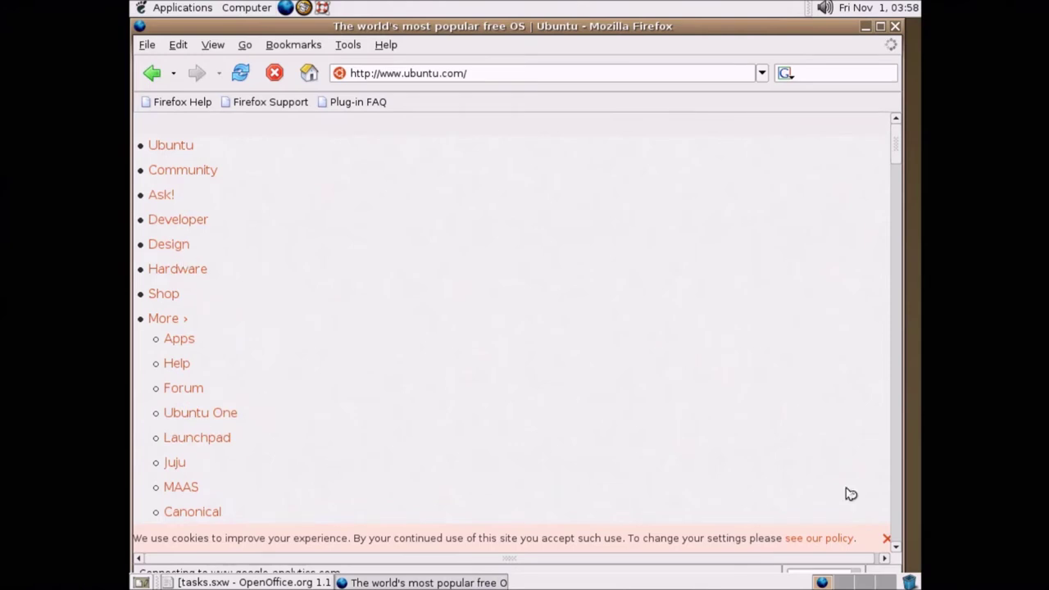
{"action": "scroll", "coordinate": [894, 550], "scroll_direction": "down", "scroll_amount": 5}
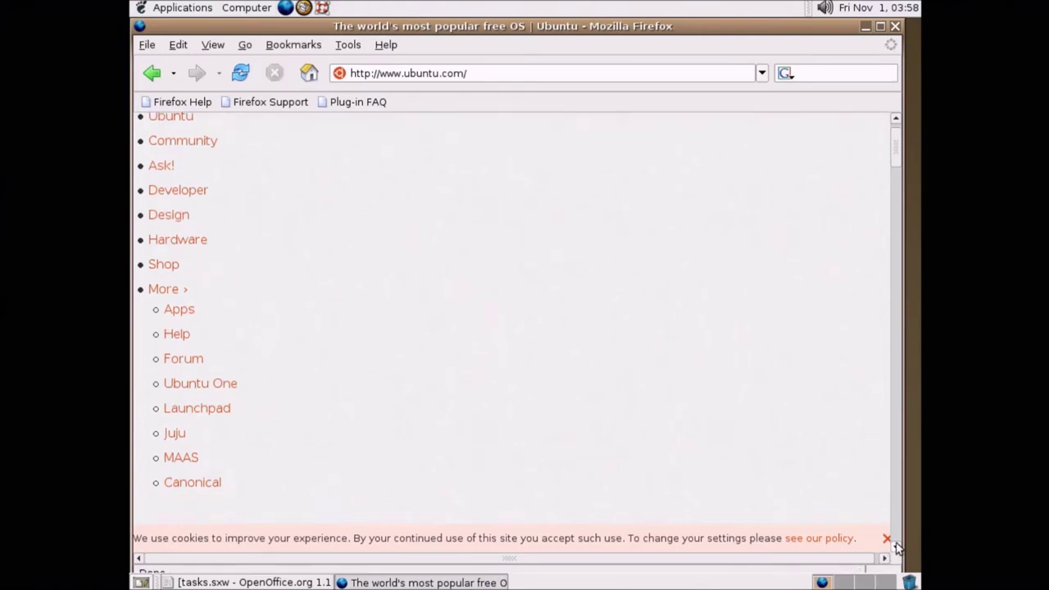
{"action": "scroll", "coordinate": [897, 547], "scroll_direction": "down", "scroll_amount": 4}
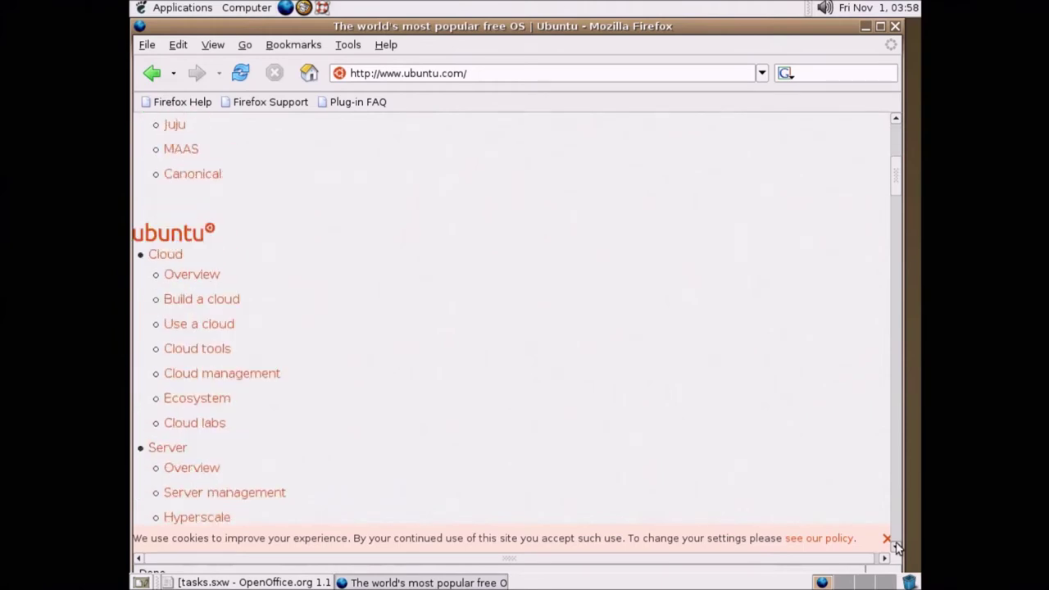
{"action": "scroll", "coordinate": [896, 547], "scroll_direction": "down", "scroll_amount": 10}
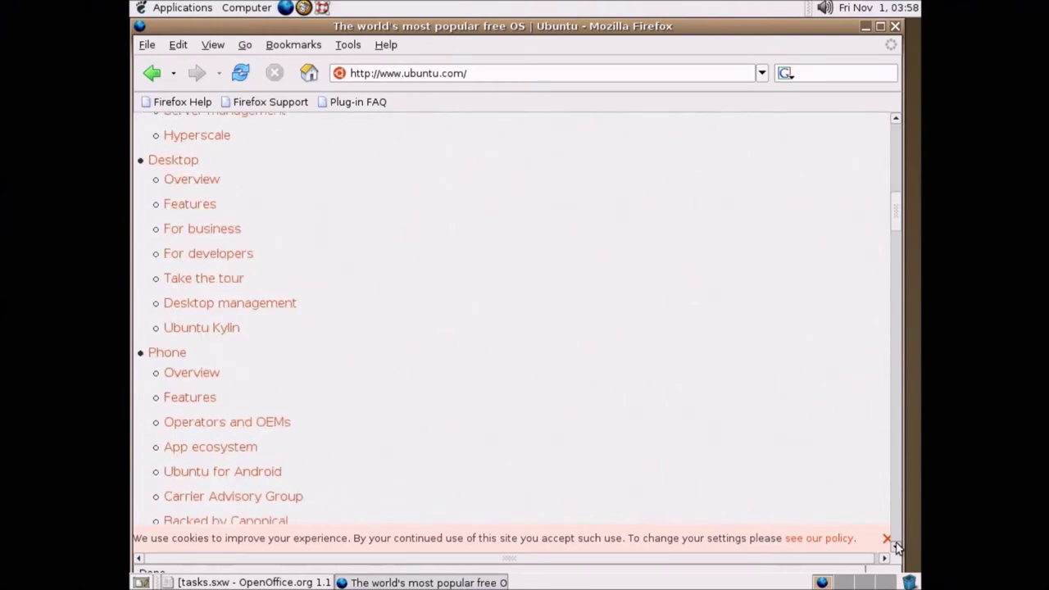
{"action": "scroll", "coordinate": [896, 547], "scroll_direction": "down", "scroll_amount": 7}
{"action": "scroll", "coordinate": [896, 551], "scroll_direction": "down", "scroll_amount": 6}
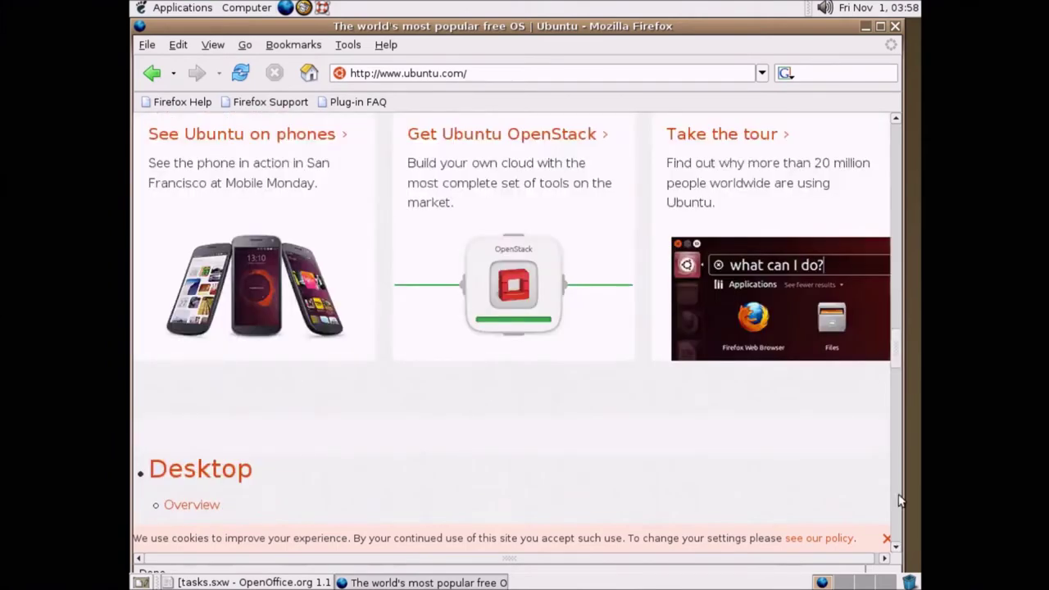
{"action": "scroll", "coordinate": [897, 334], "scroll_direction": "up", "scroll_amount": 6}
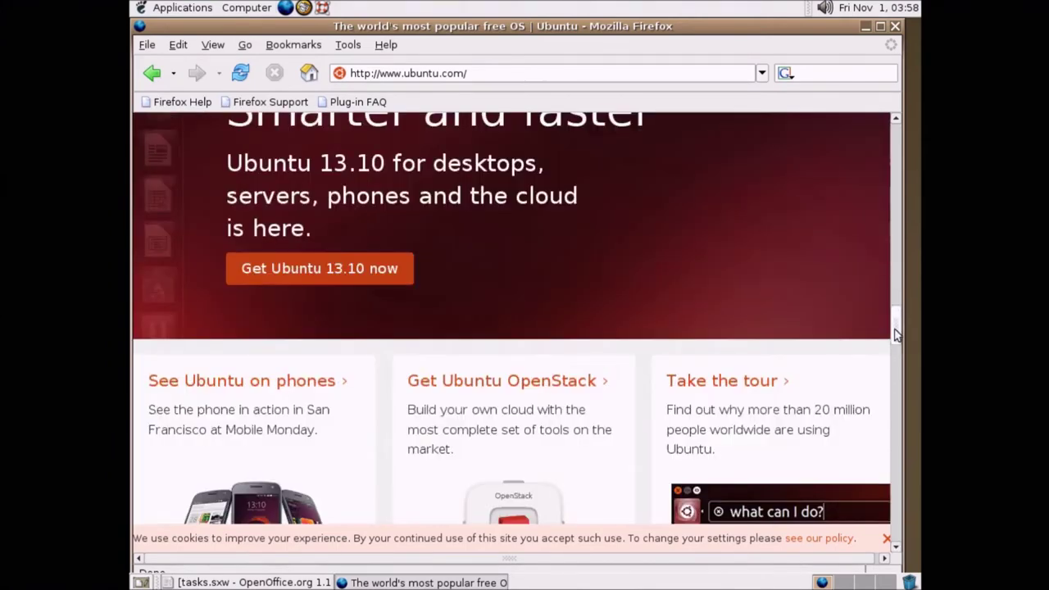
{"action": "scroll", "coordinate": [896, 328], "scroll_direction": "up", "scroll_amount": 6}
{"action": "scroll", "coordinate": [896, 316], "scroll_direction": "down", "scroll_amount": 4}
{"action": "scroll", "coordinate": [893, 320], "scroll_direction": "up", "scroll_amount": 2}
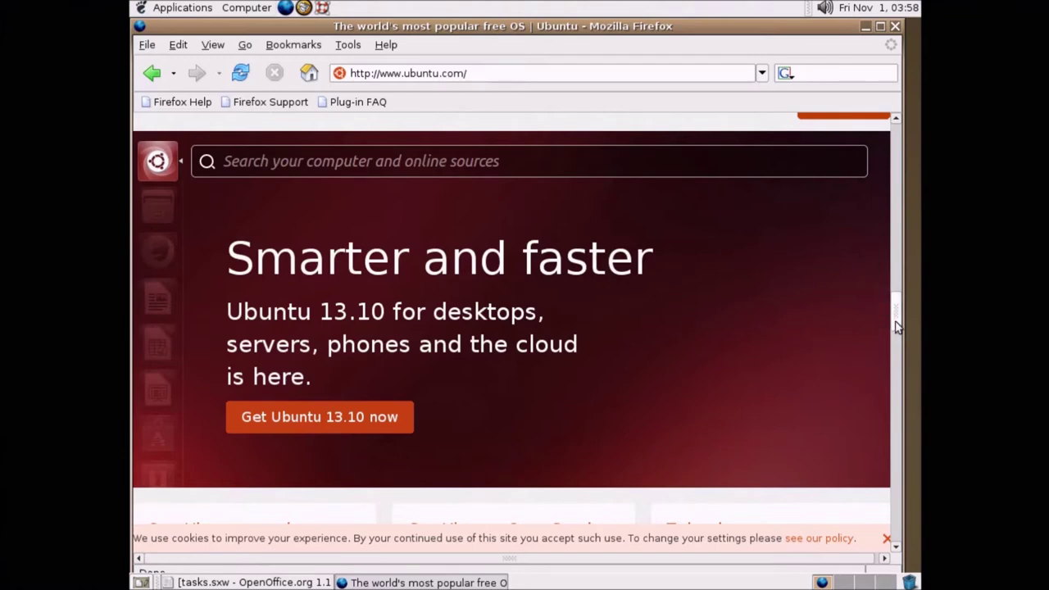
{"action": "mouse_move", "coordinate": [899, 319]}
{"action": "left_mouse_down"}
{"action": "mouse_move", "coordinate": [901, 297]}
{"action": "mouse_move", "coordinate": [898, 310]}
{"action": "left_mouse_up"}
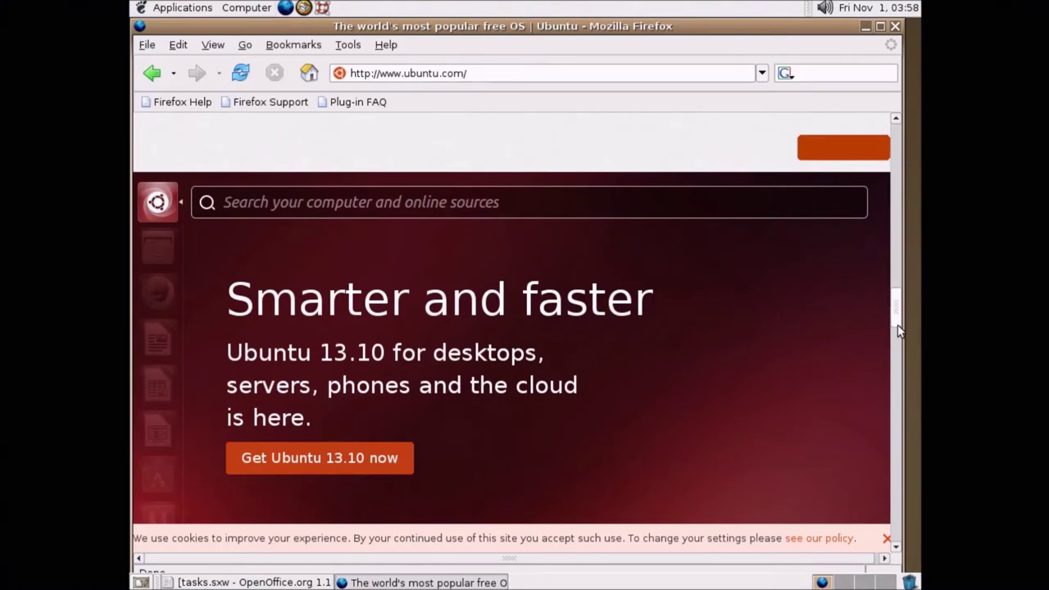
{"action": "left_click_drag", "start_coordinate": [801, 562], "coordinate": [823, 564]}
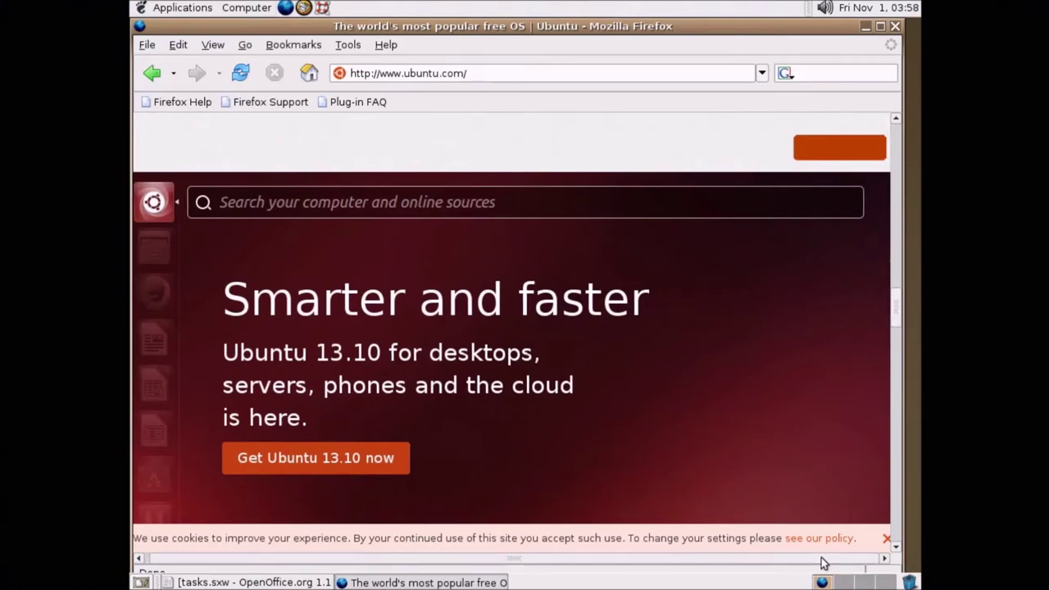
{"action": "left_click", "coordinate": [895, 549]}
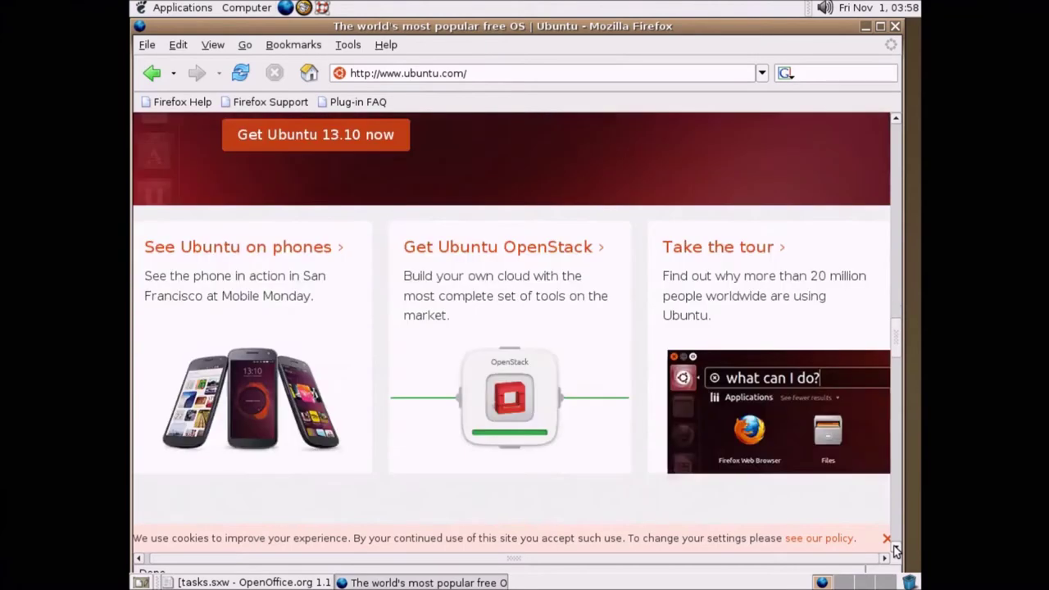
{"action": "scroll", "coordinate": [895, 552], "scroll_direction": "down", "scroll_amount": 8}
{"action": "scroll", "coordinate": [895, 551], "scroll_direction": "down", "scroll_amount": 8}
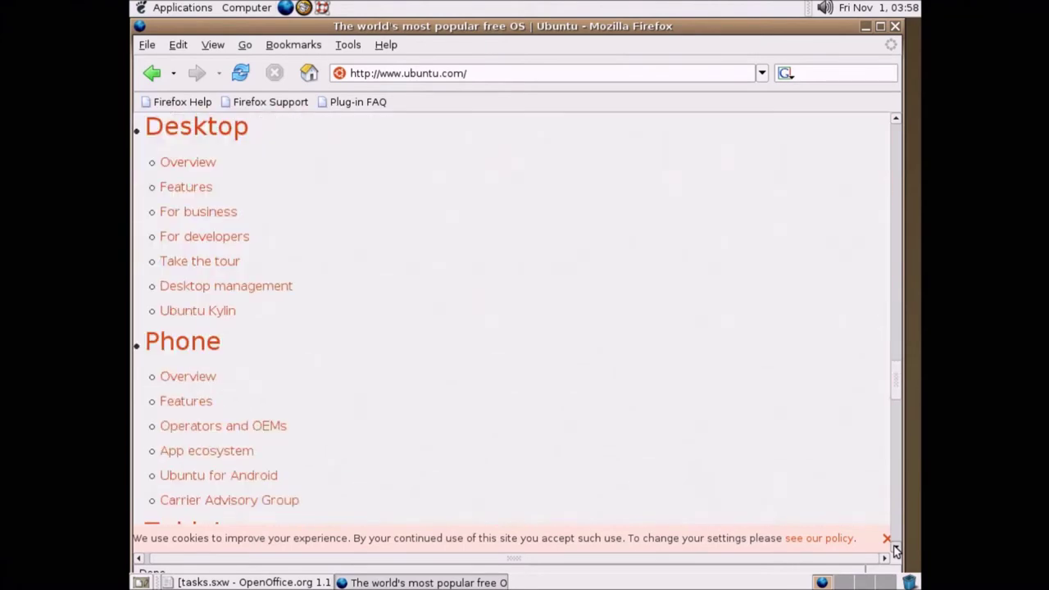
{"action": "scroll", "coordinate": [896, 551], "scroll_direction": "down", "scroll_amount": 7}
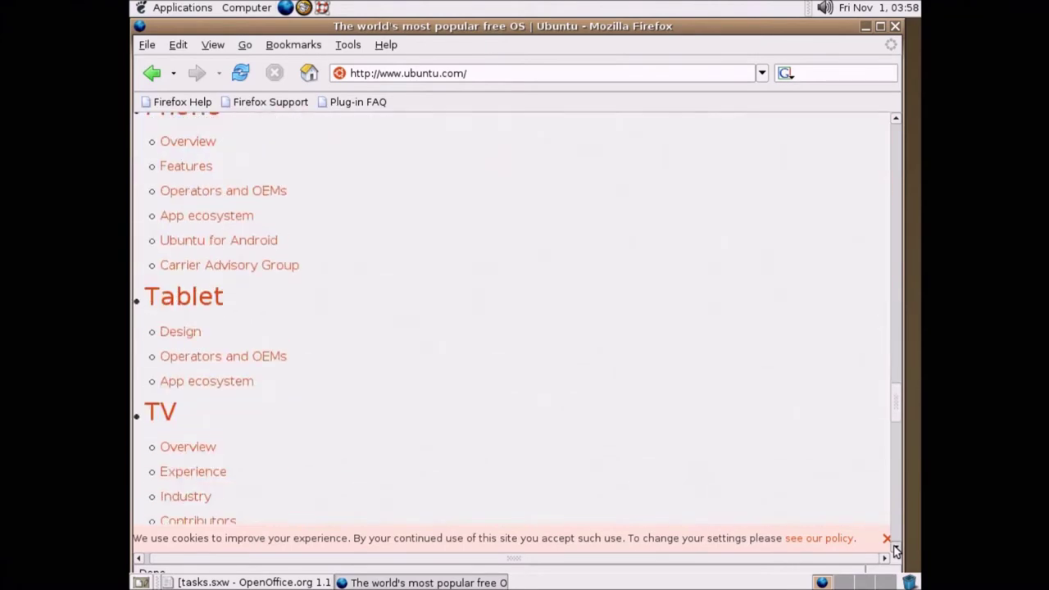
{"action": "scroll", "coordinate": [895, 551], "scroll_direction": "down", "scroll_amount": 1}
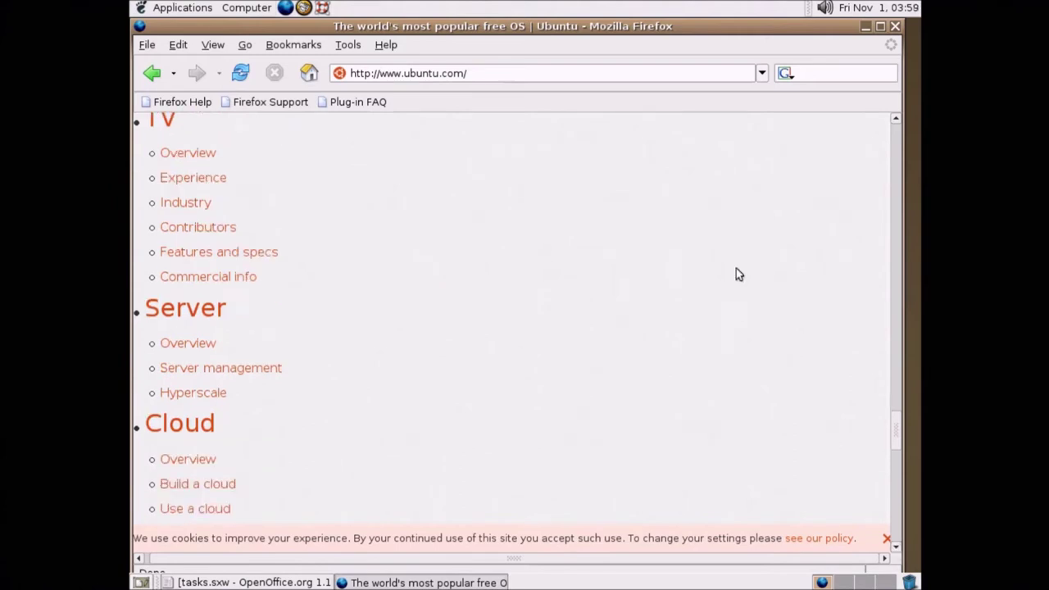
{"action": "left_click", "coordinate": [152, 73]}
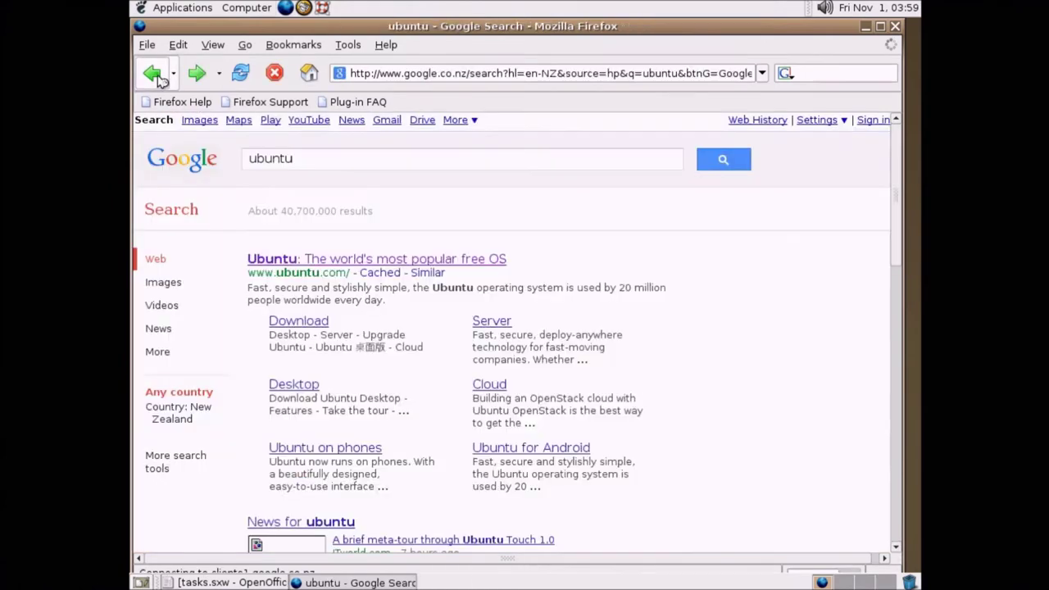
Step: Run the ubuntu search on YouTube, scroll the results sideways, then go to YouTube's home page
{"action": "left_click", "coordinate": [328, 158]}
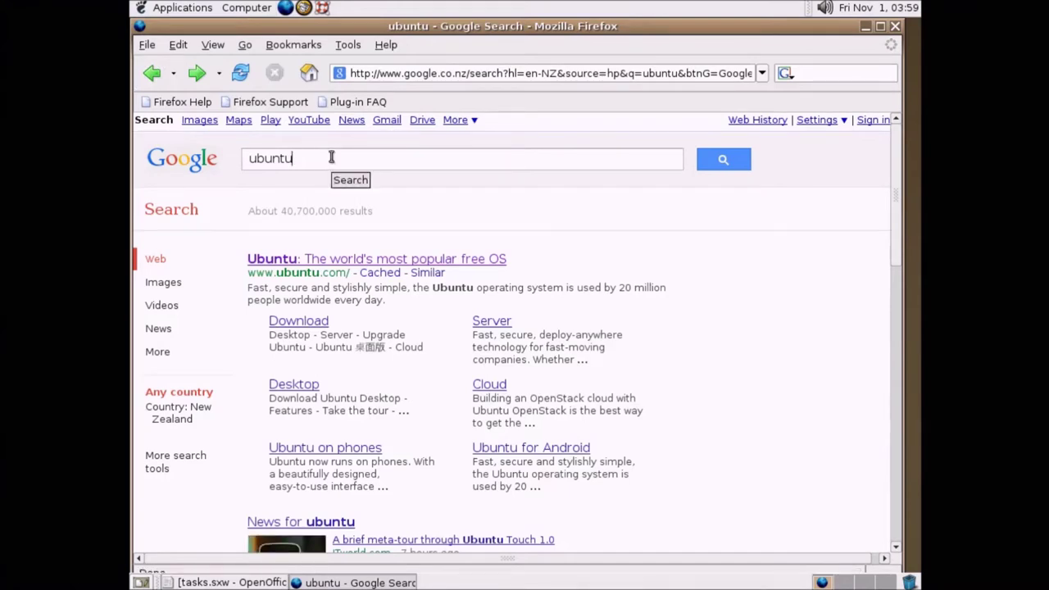
{"action": "left_click", "coordinate": [326, 125]}
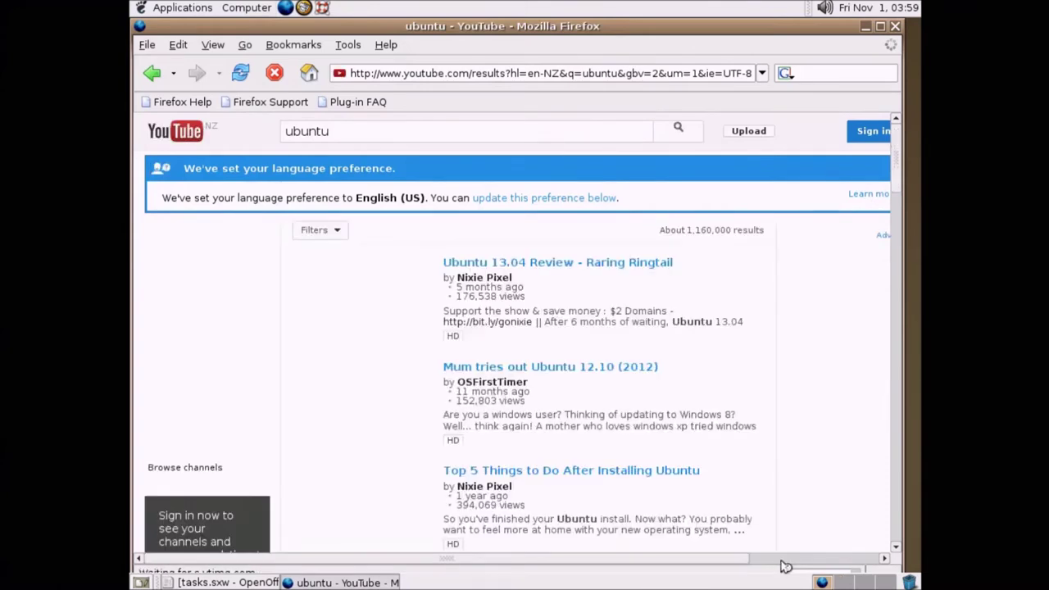
{"action": "left_click_drag", "start_coordinate": [724, 560], "coordinate": [881, 562]}
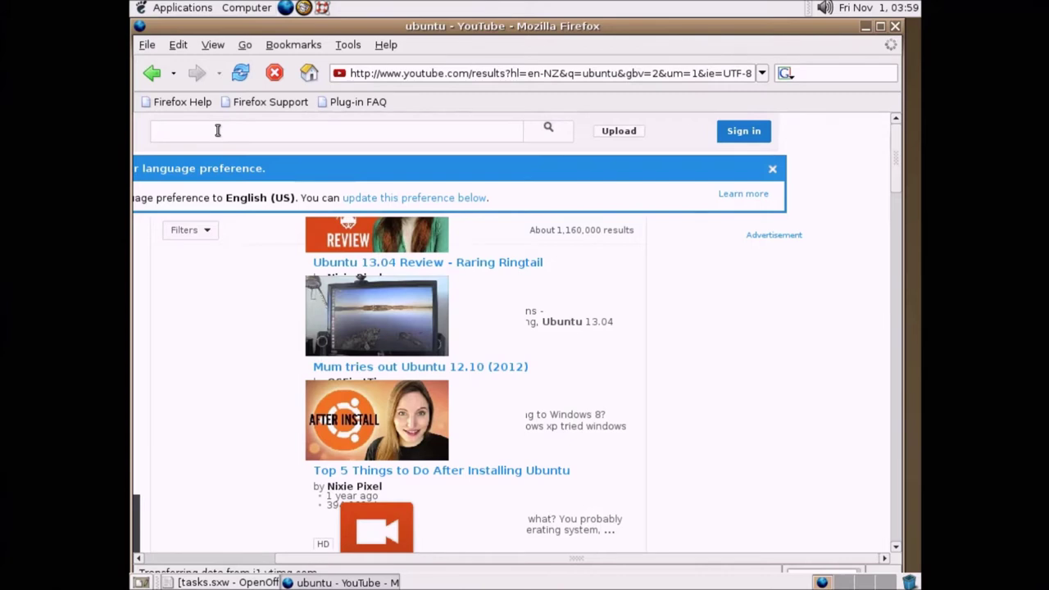
{"action": "left_click_drag", "start_coordinate": [737, 558], "coordinate": [552, 562]}
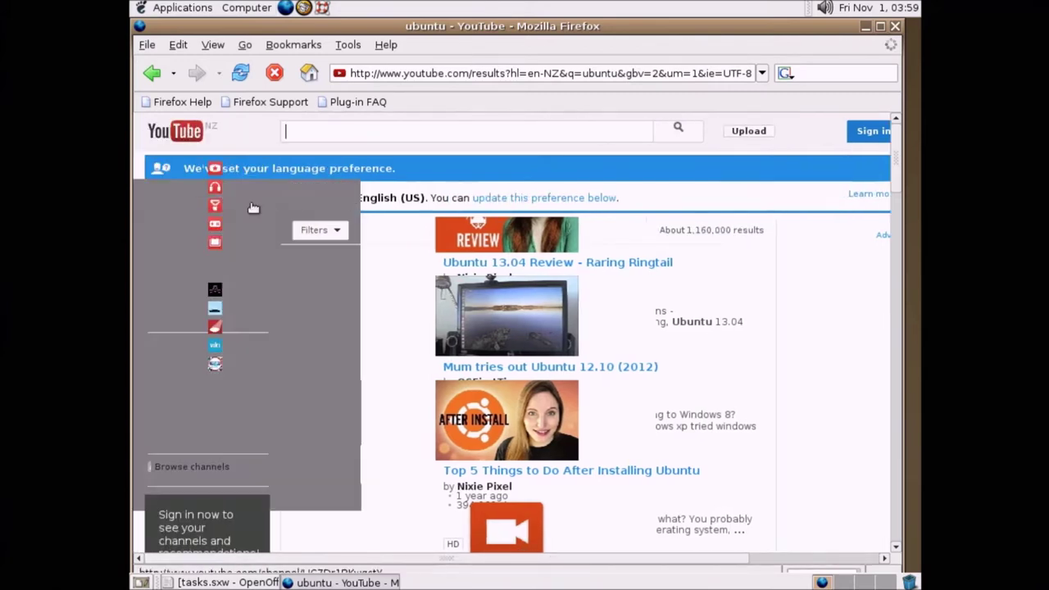
{"action": "left_click", "coordinate": [170, 128]}
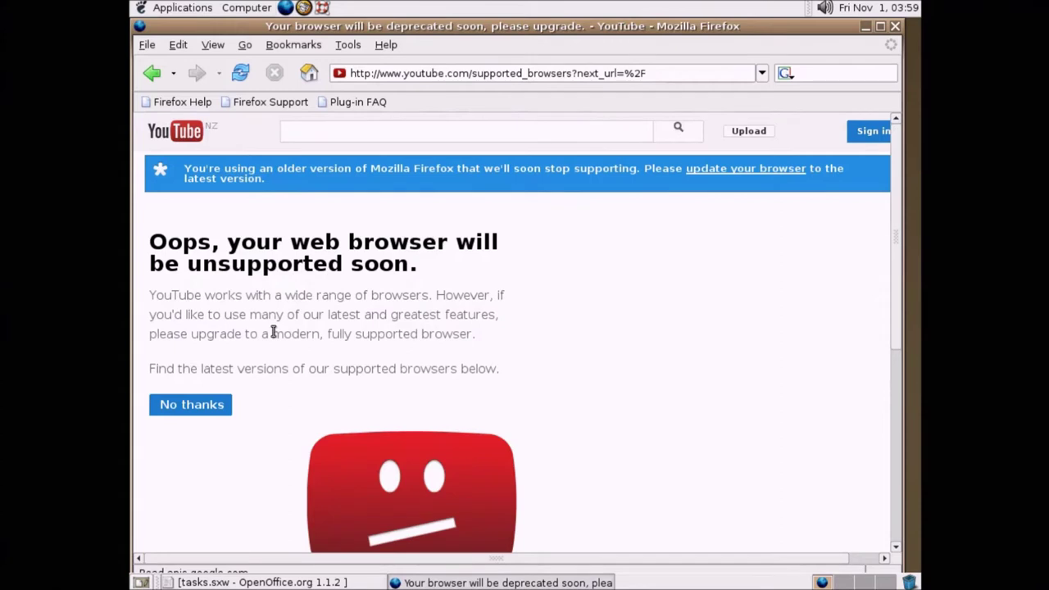
Step: Try the Firefox upgrade link, stop it loading, then choose 'No thanks' to continue to YouTube
{"action": "scroll", "coordinate": [273, 331], "scroll_direction": "down", "scroll_amount": 3}
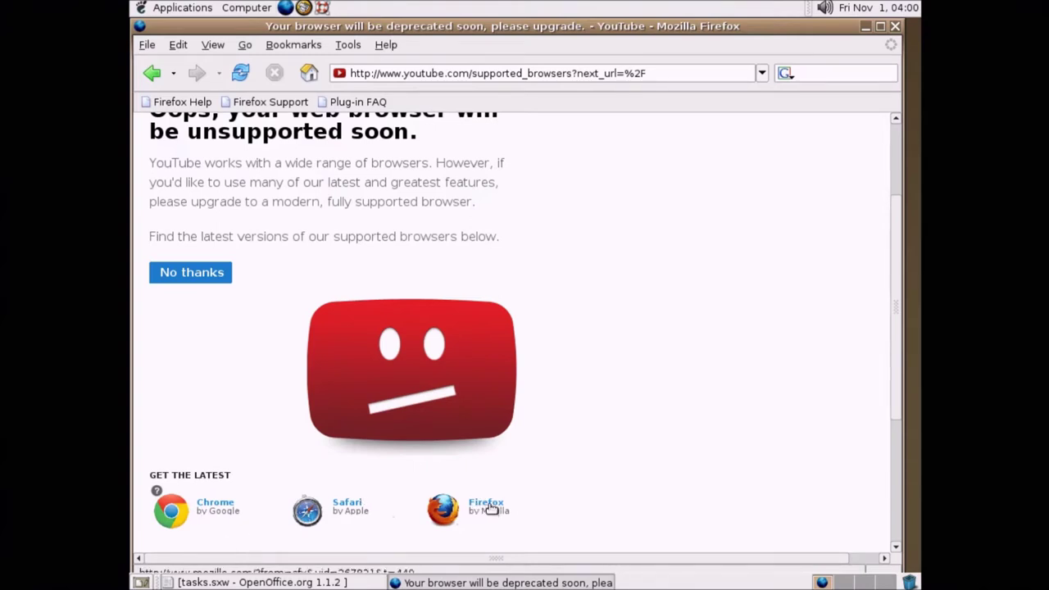
{"action": "left_click", "coordinate": [486, 503]}
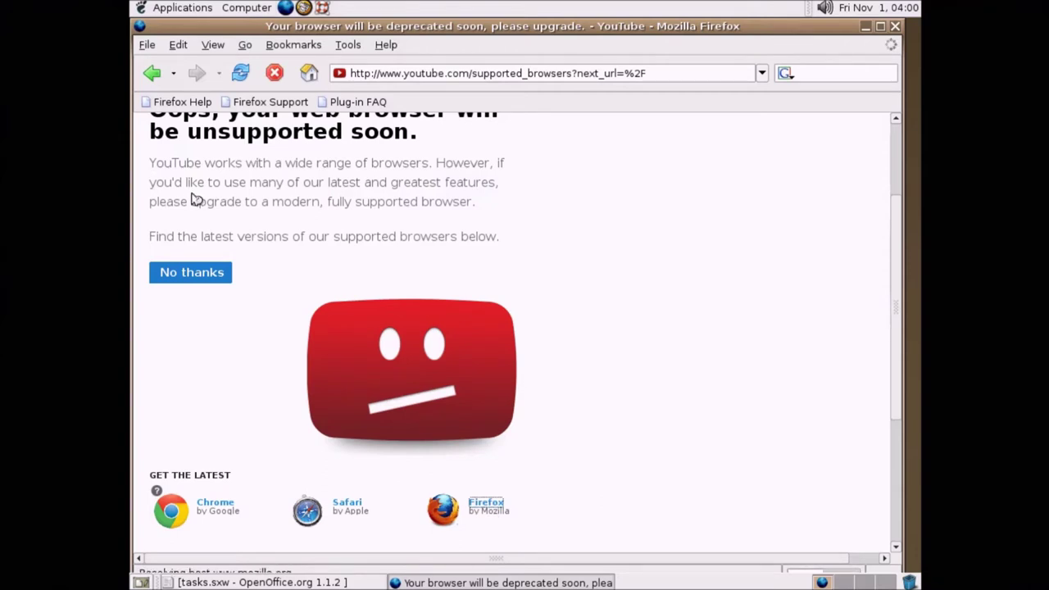
{"action": "left_click", "coordinate": [274, 73]}
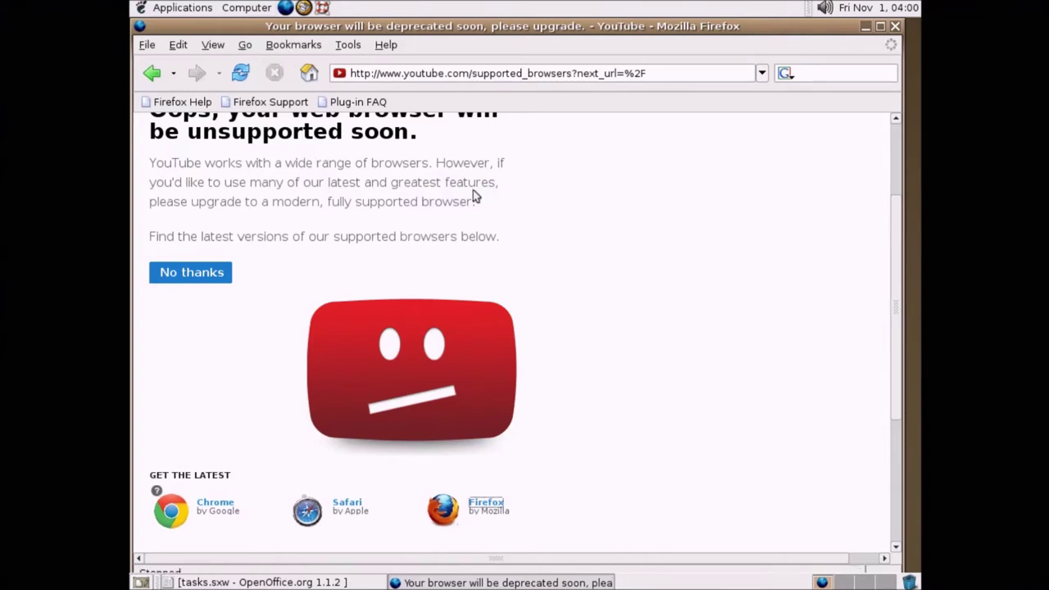
{"action": "left_click_drag", "start_coordinate": [896, 253], "coordinate": [905, 167]}
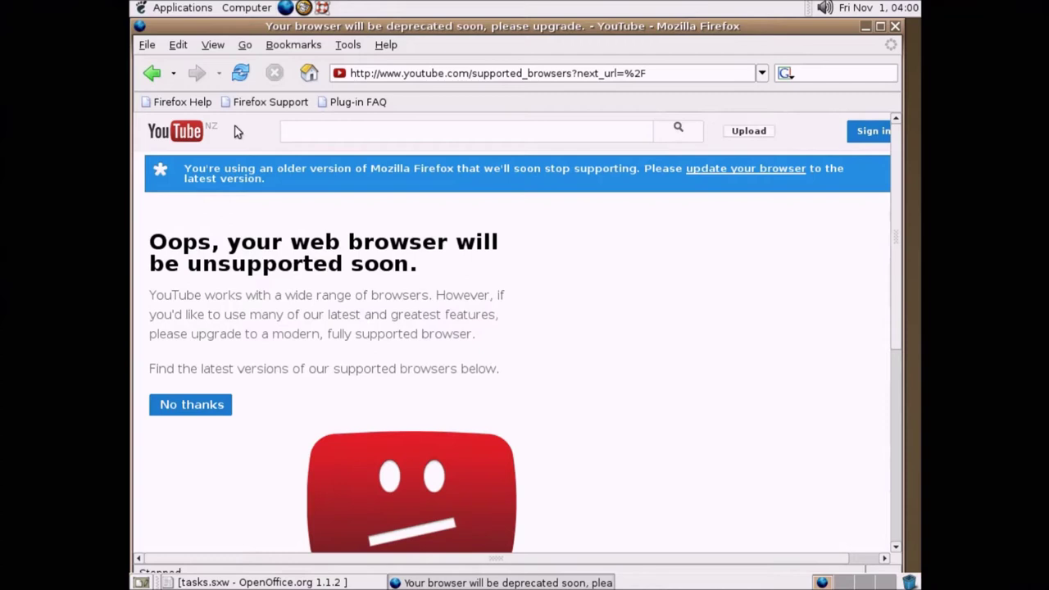
{"action": "left_click", "coordinate": [217, 413]}
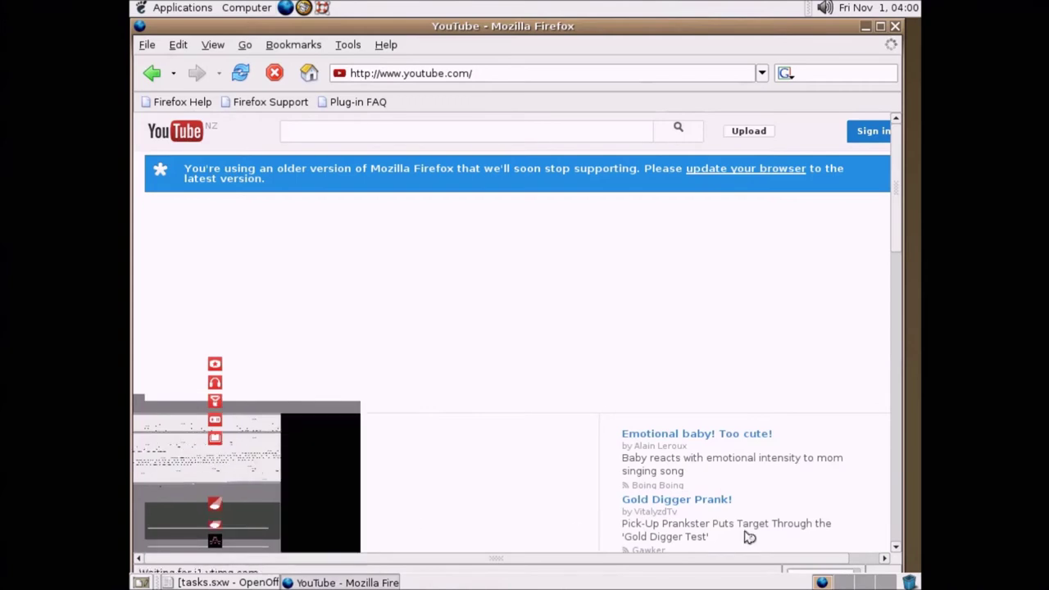
Step: Scroll the YouTube home page down to its footer and back up to the top
{"action": "left_click", "coordinate": [899, 546]}
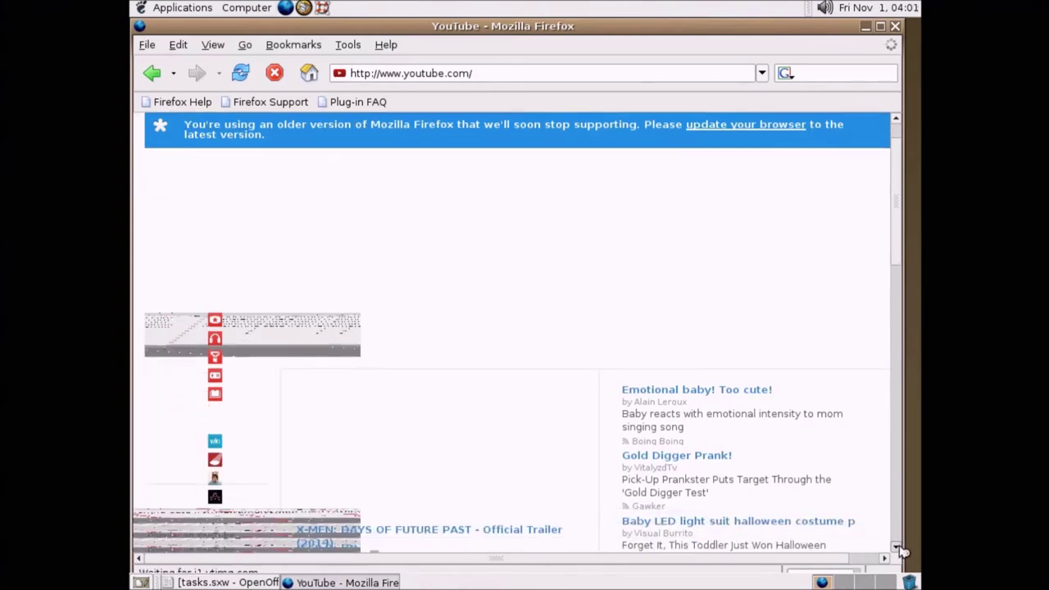
{"action": "left_click", "coordinate": [899, 547]}
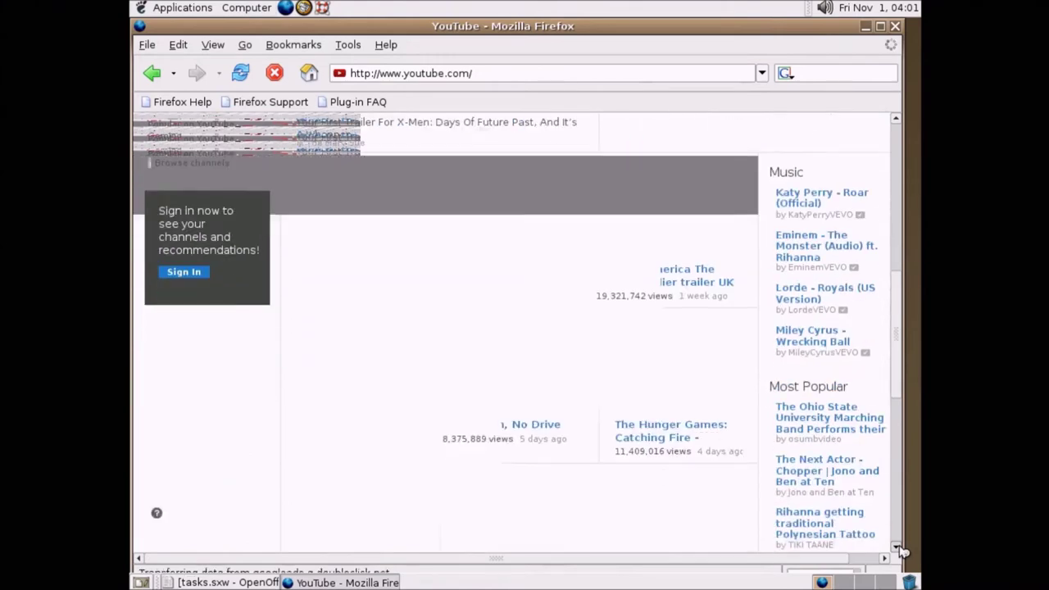
{"action": "left_click", "coordinate": [899, 547]}
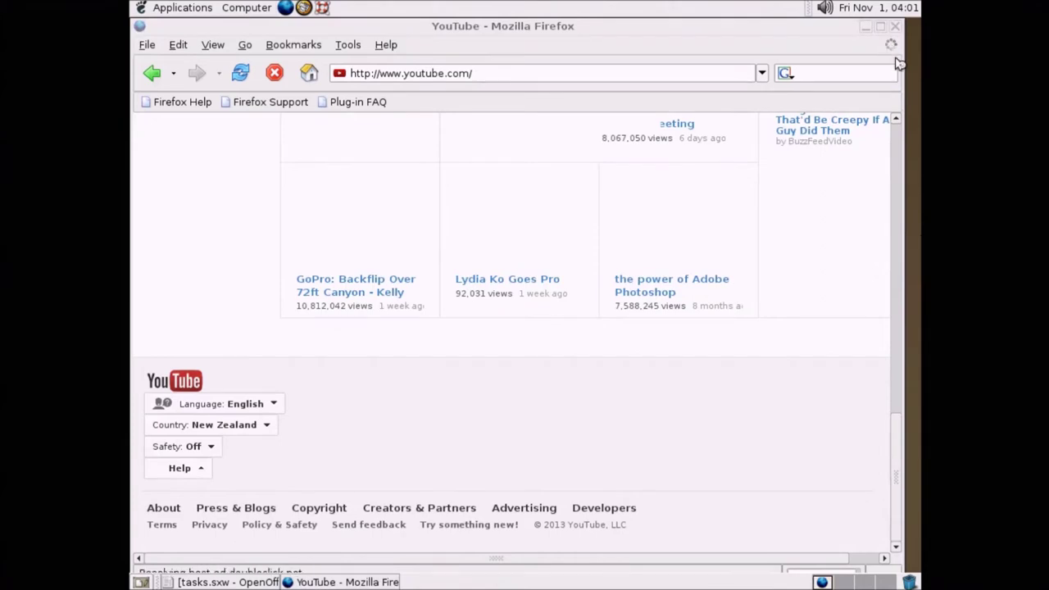
{"action": "left_click", "coordinate": [779, 31]}
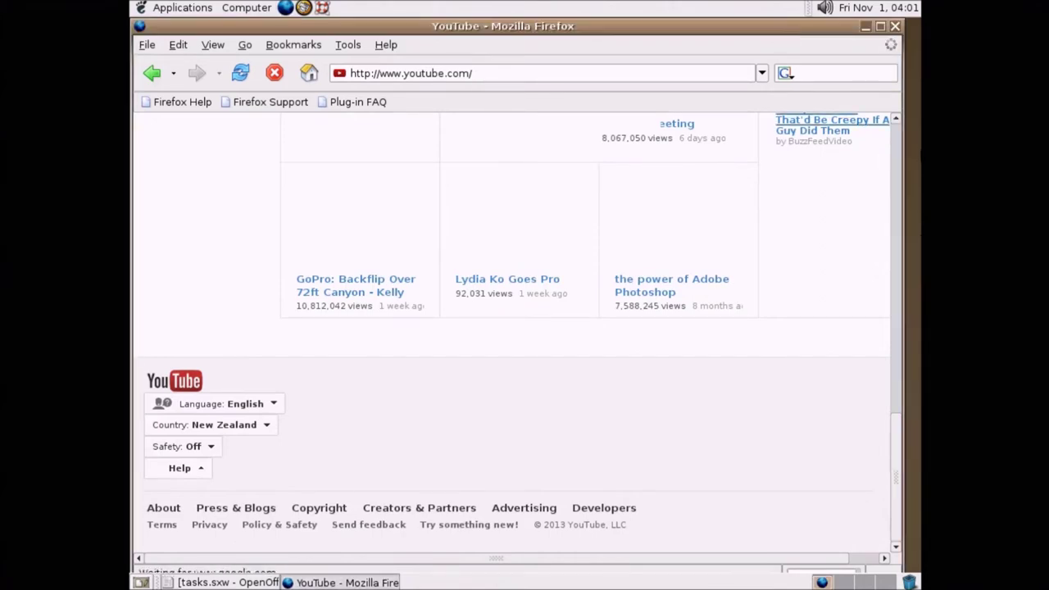
{"action": "scroll", "coordinate": [897, 123], "scroll_direction": "up", "scroll_amount": 8}
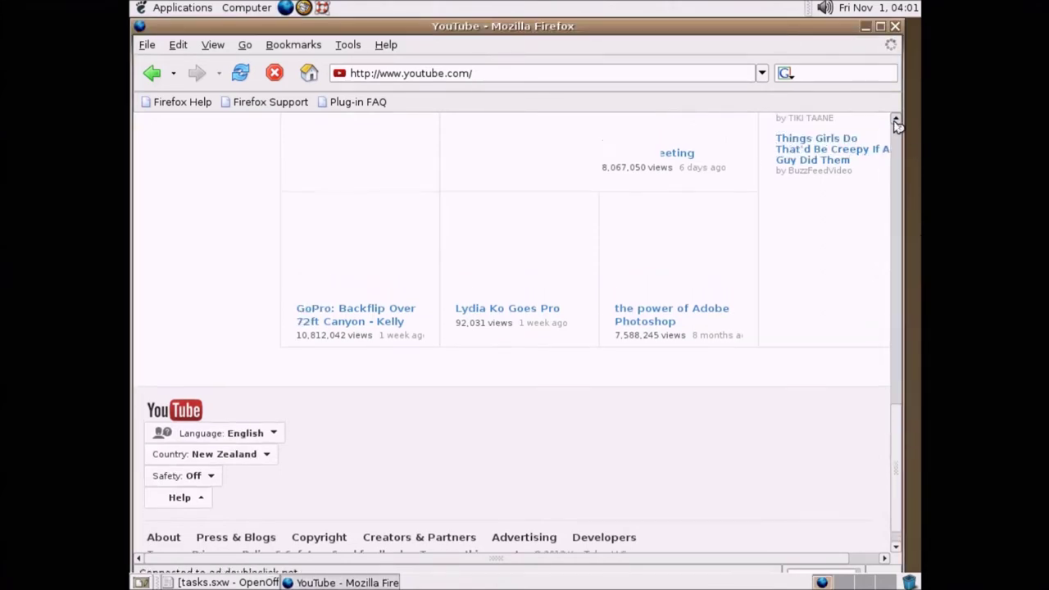
{"action": "scroll", "coordinate": [897, 123], "scroll_direction": "up", "scroll_amount": 4}
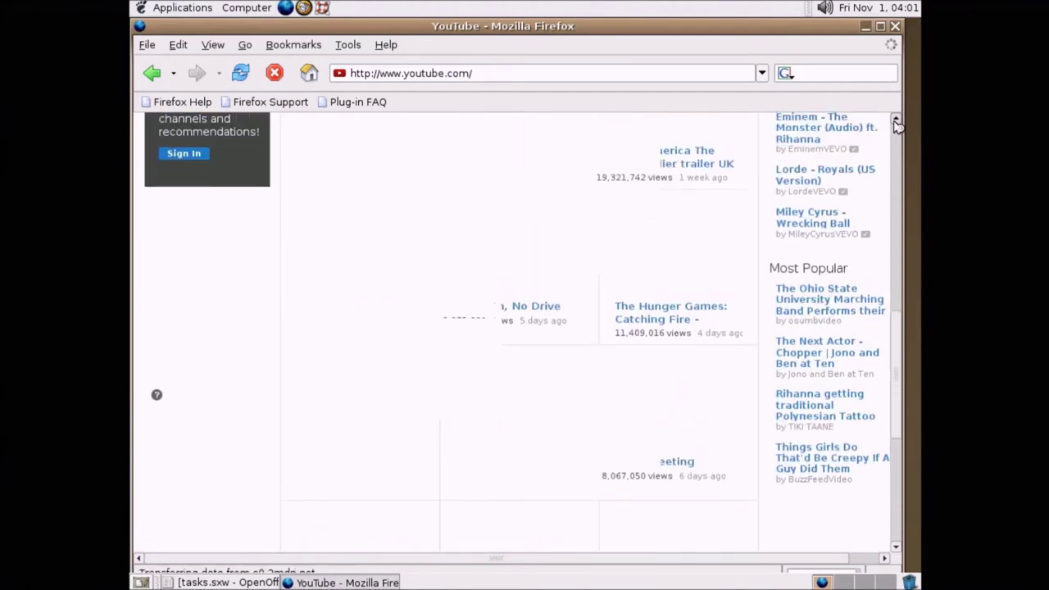
{"action": "scroll", "coordinate": [897, 123], "scroll_direction": "up", "scroll_amount": 7}
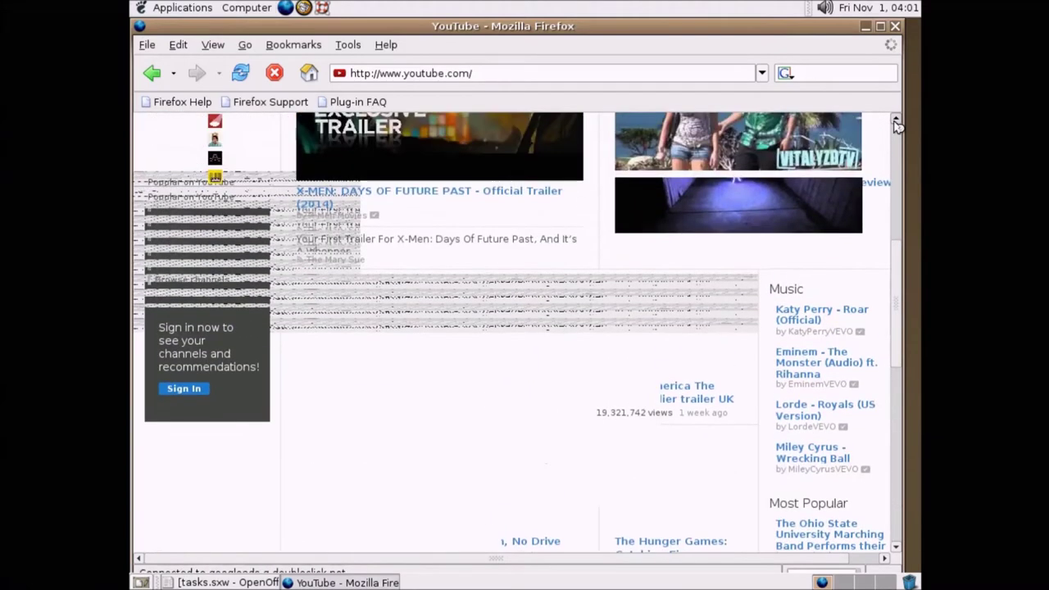
{"action": "scroll", "coordinate": [898, 123], "scroll_direction": "up", "scroll_amount": 4}
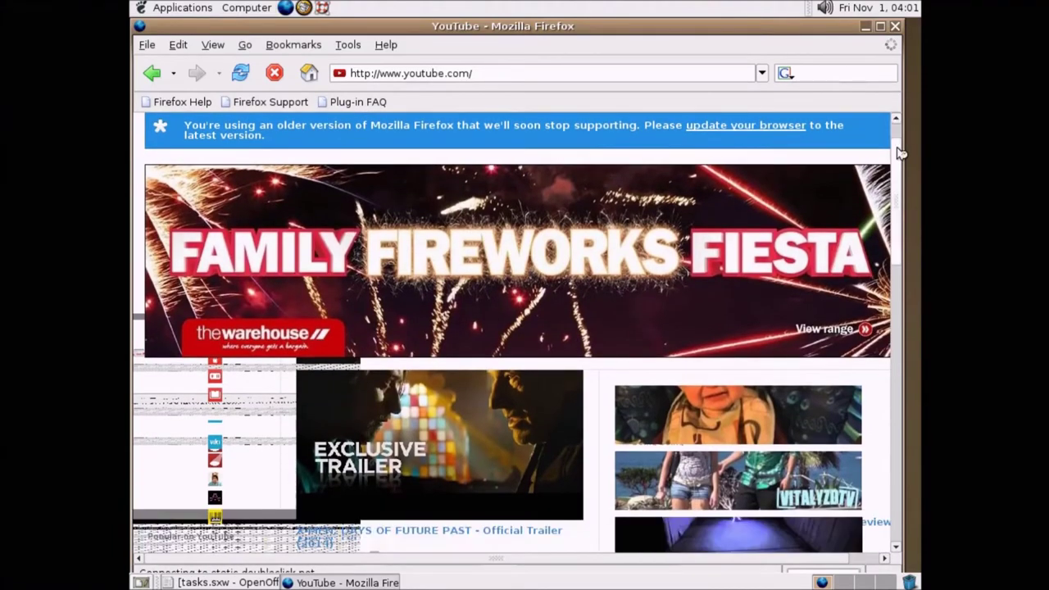
{"action": "left_click_drag", "start_coordinate": [899, 153], "coordinate": [897, 235]}
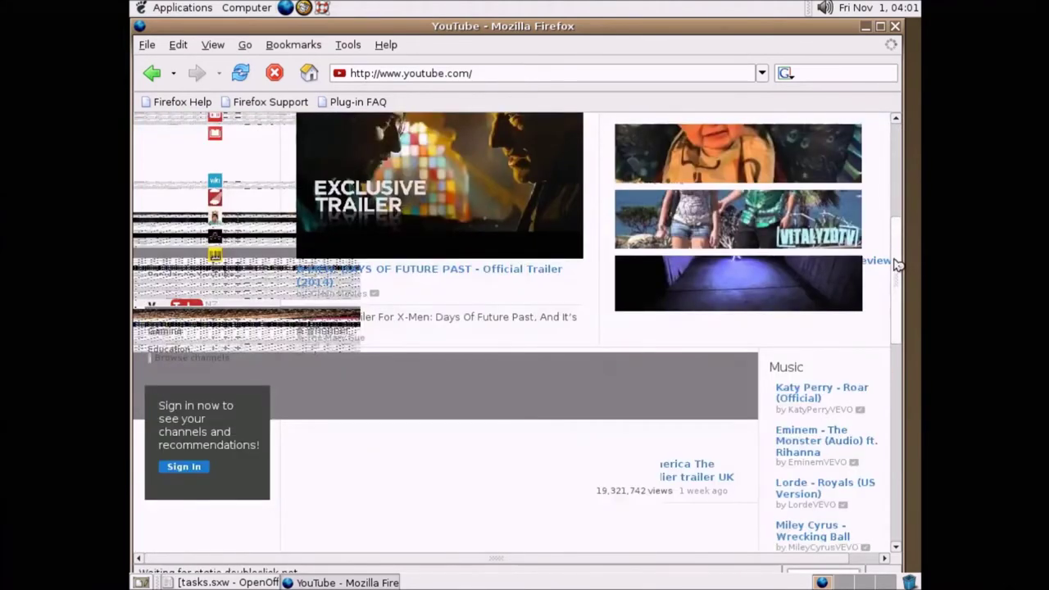
{"action": "left_click_drag", "start_coordinate": [896, 264], "coordinate": [896, 410]}
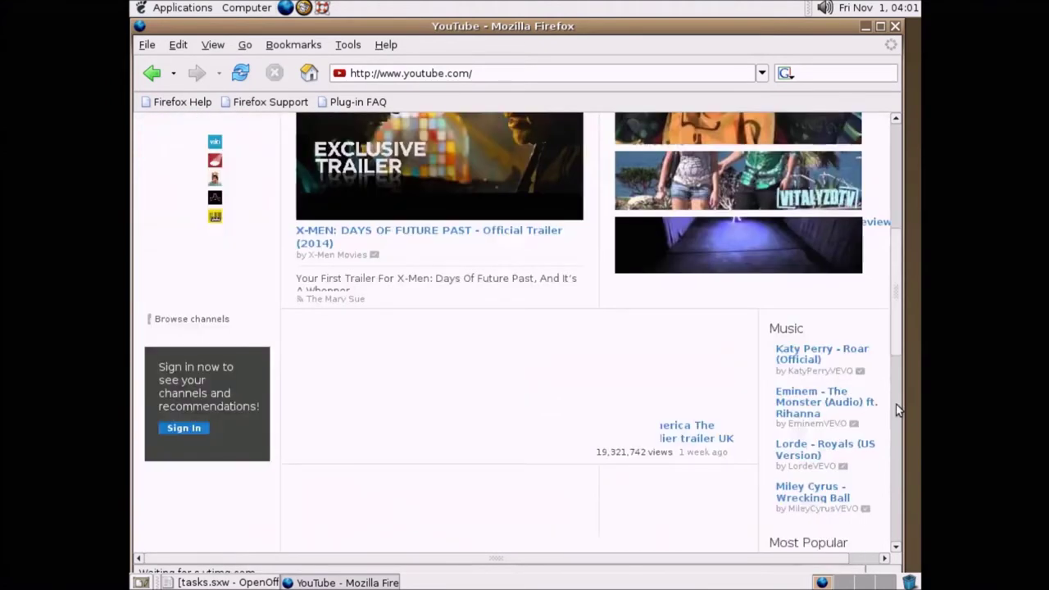
{"action": "left_click_drag", "start_coordinate": [899, 260], "coordinate": [894, 145]}
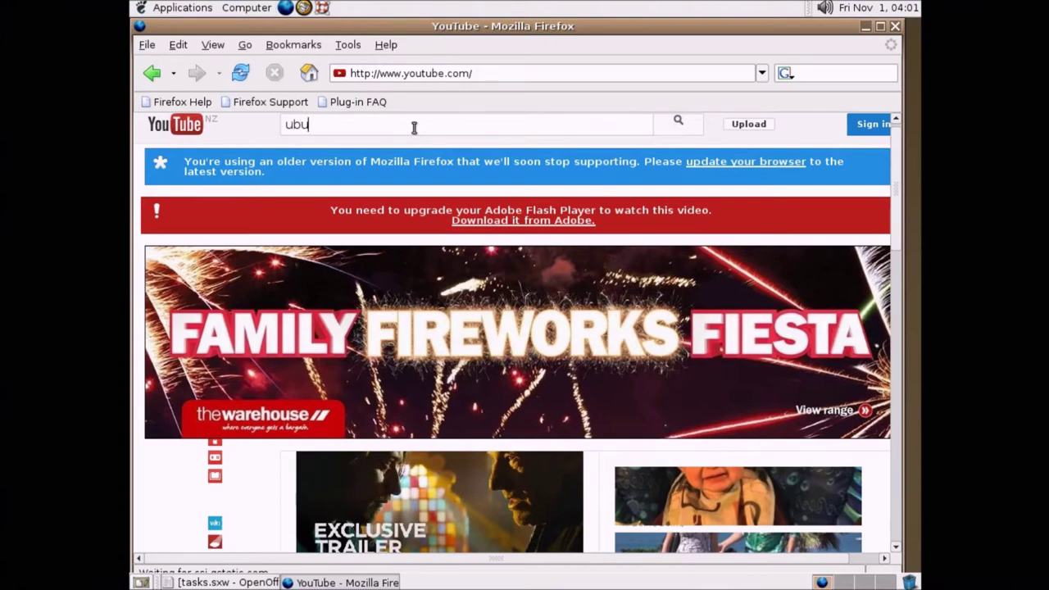
Step: Search YouTube for 'ubuntu 4.10' and open 'Mum tries out Ubuntu 4.10 (2004)'
{"action": "type", "text": "ntu 4.10"}
{"action": "key", "text": "Return"}
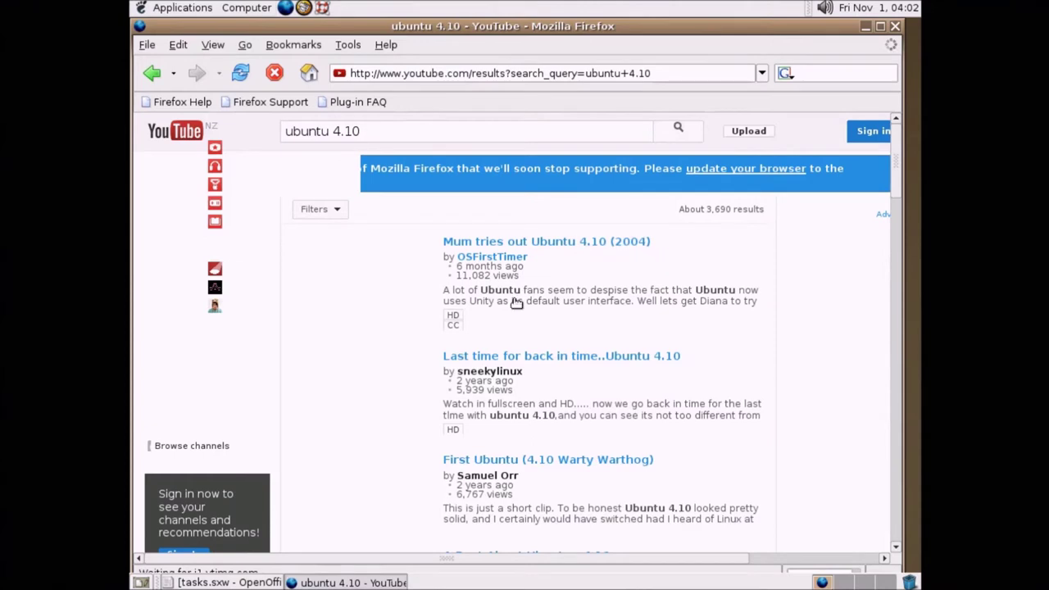
{"action": "left_click", "coordinate": [537, 244]}
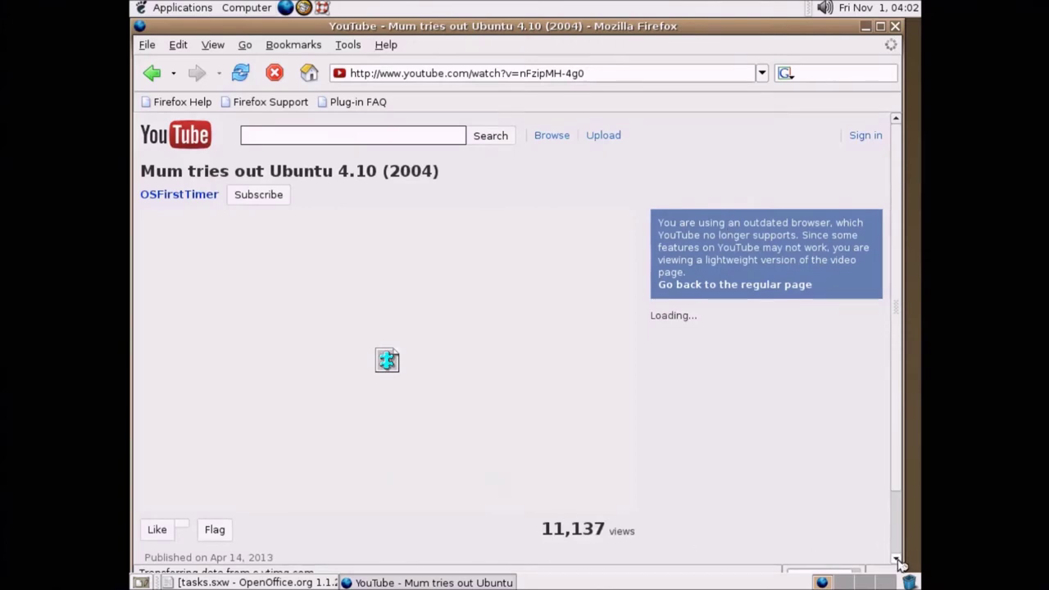
Step: Scroll the 'Mum tries out Ubuntu 4.10 (2004)' video page down and back to the top
{"action": "scroll", "coordinate": [899, 560], "scroll_direction": "down", "scroll_amount": 5}
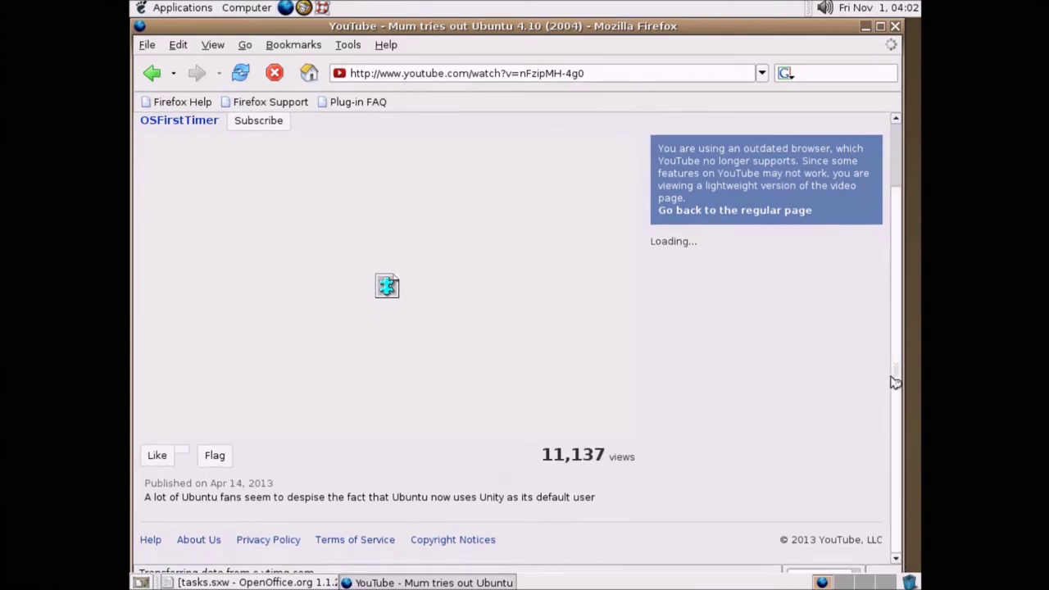
{"action": "scroll", "coordinate": [899, 370], "scroll_direction": "up", "scroll_amount": 1}
{"action": "left_click_drag", "start_coordinate": [899, 370], "coordinate": [903, 300]}
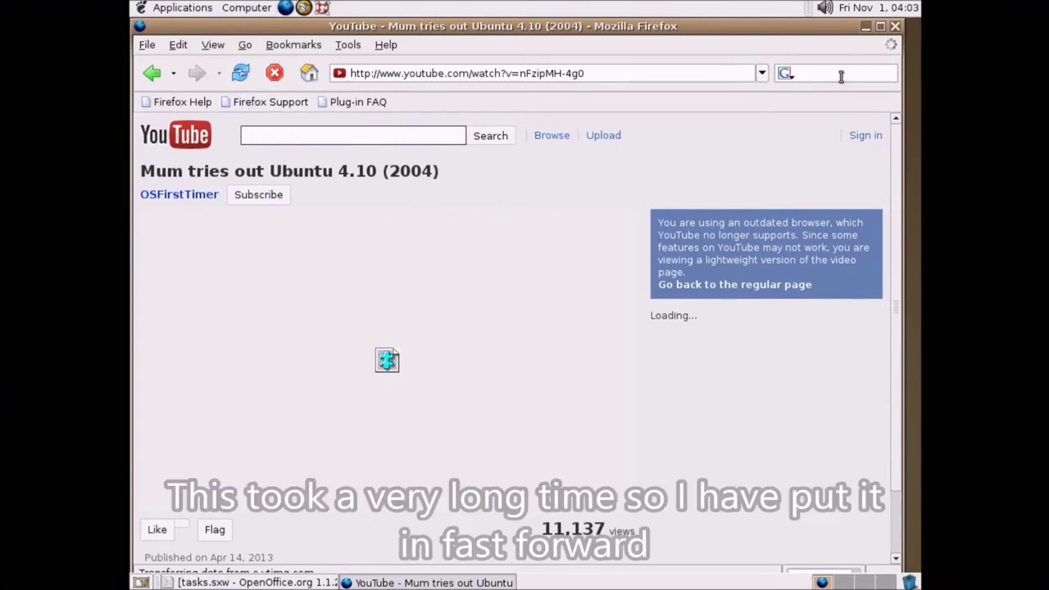
Step: Search Google for 'firefox' and open Mozilla's Download Firefox in your language page
{"action": "type", "text": "fox"}
{"action": "key", "text": "Return"}
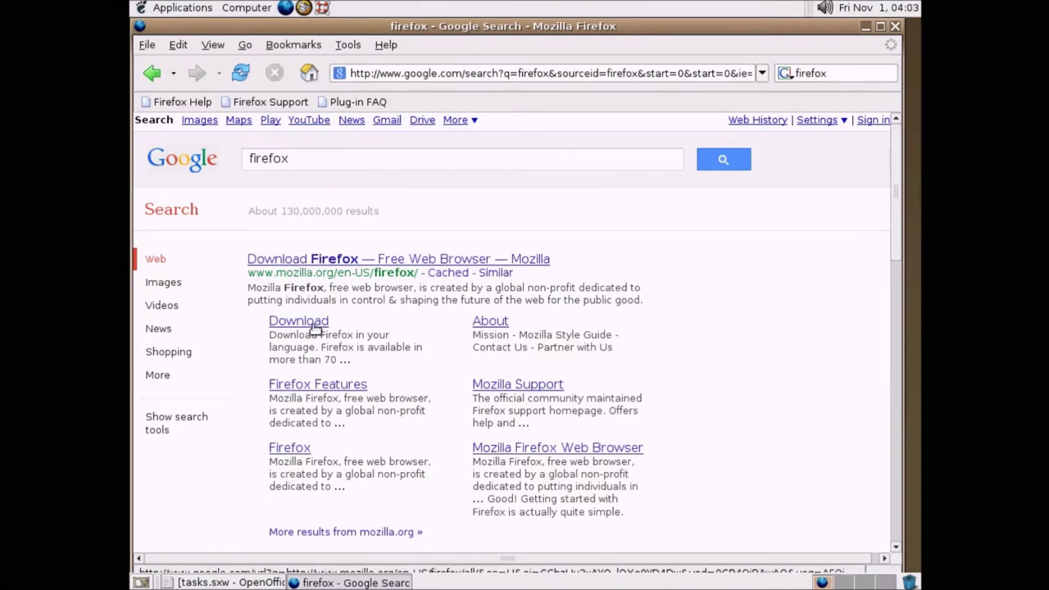
{"action": "left_click", "coordinate": [316, 328]}
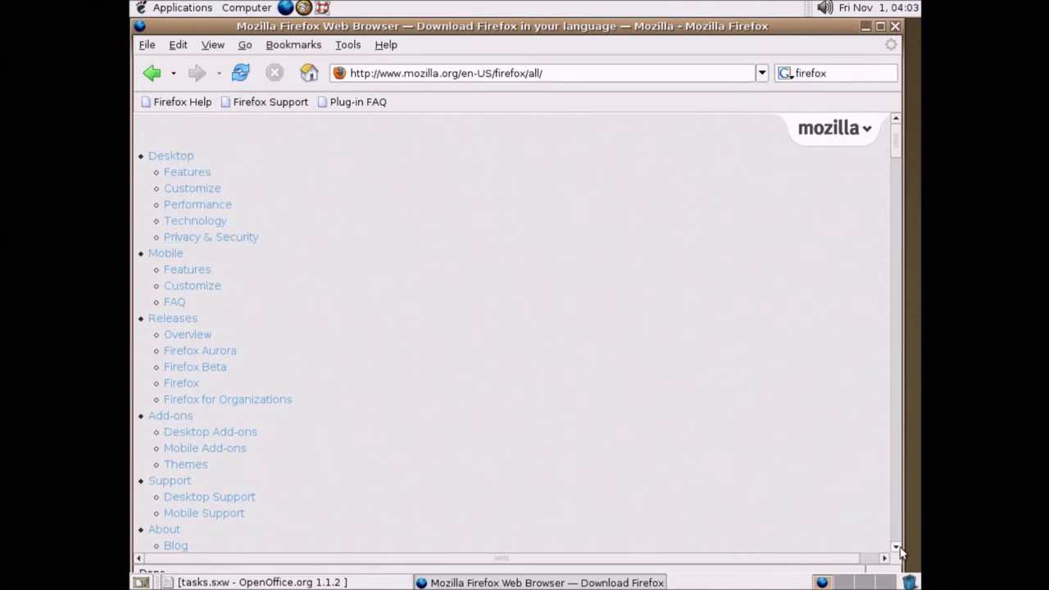
Step: Scroll down through the language table on Mozilla's Firefox download page
{"action": "scroll", "coordinate": [897, 549], "scroll_direction": "down", "scroll_amount": 7}
{"action": "scroll", "coordinate": [899, 556], "scroll_direction": "down", "scroll_amount": 4}
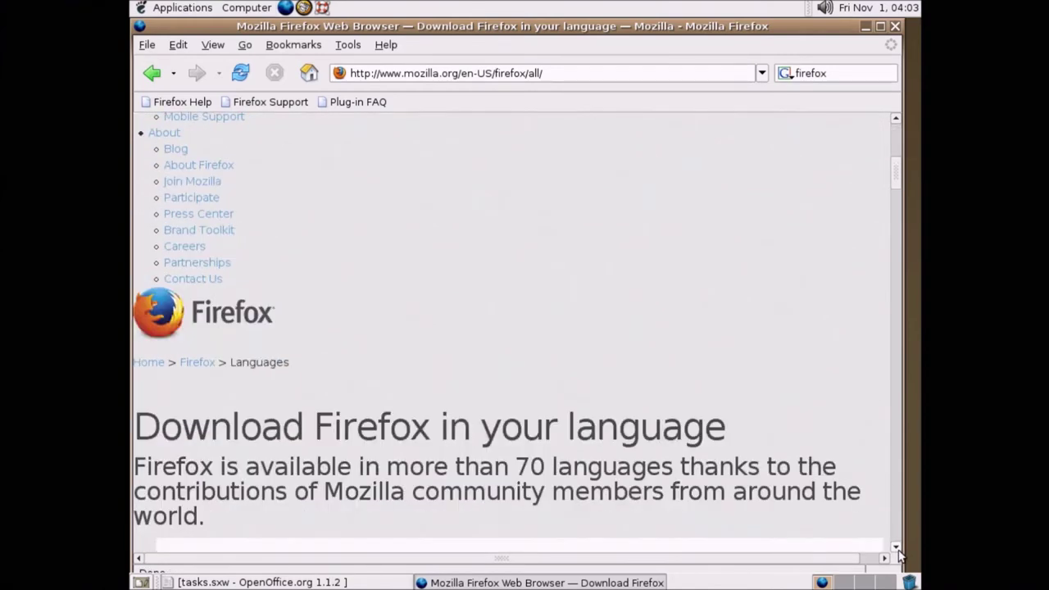
{"action": "scroll", "coordinate": [898, 555], "scroll_direction": "down", "scroll_amount": 5}
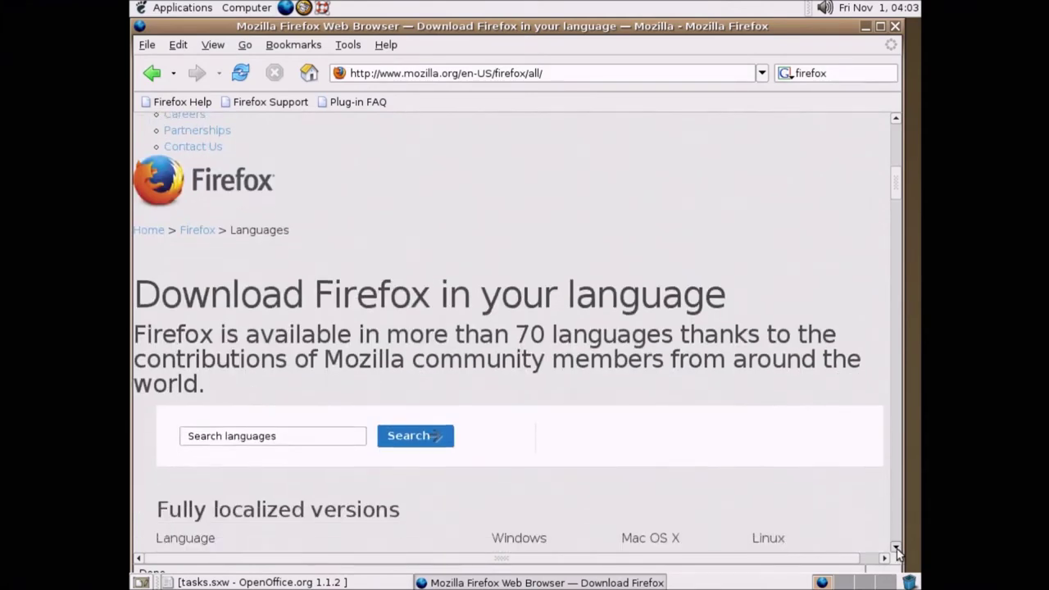
{"action": "left_click", "coordinate": [897, 549]}
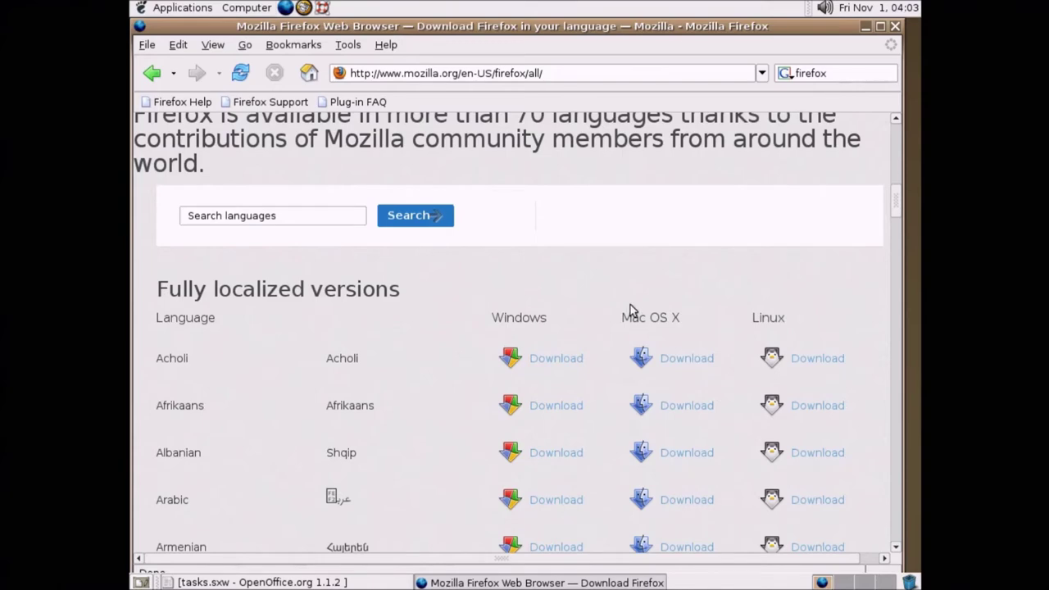
{"action": "scroll", "coordinate": [631, 310], "scroll_direction": "down", "scroll_amount": 5}
{"action": "scroll", "coordinate": [631, 309], "scroll_direction": "down", "scroll_amount": 1}
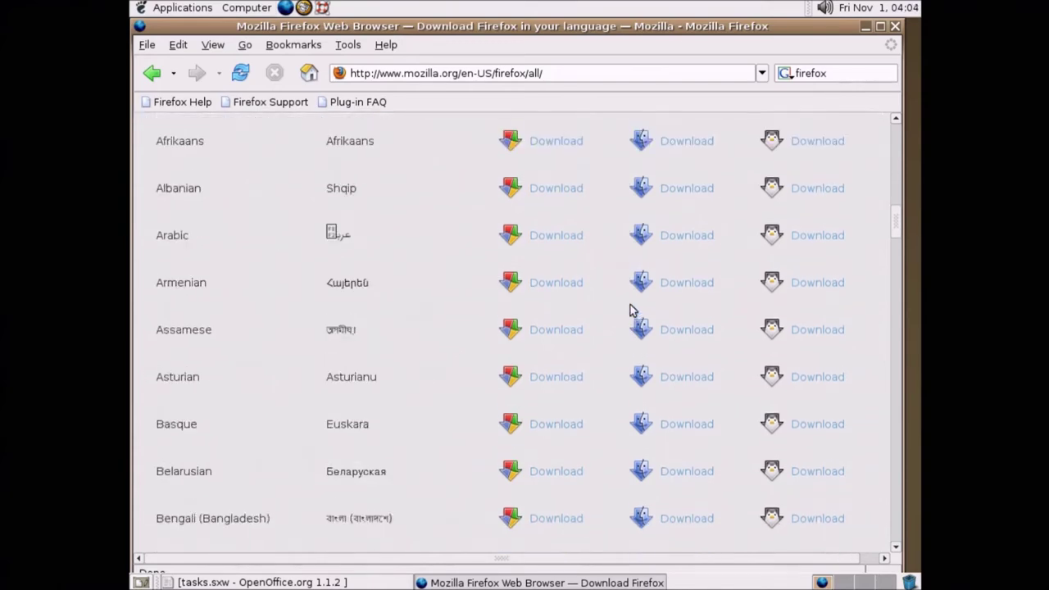
{"action": "scroll", "coordinate": [631, 309], "scroll_direction": "down", "scroll_amount": 19}
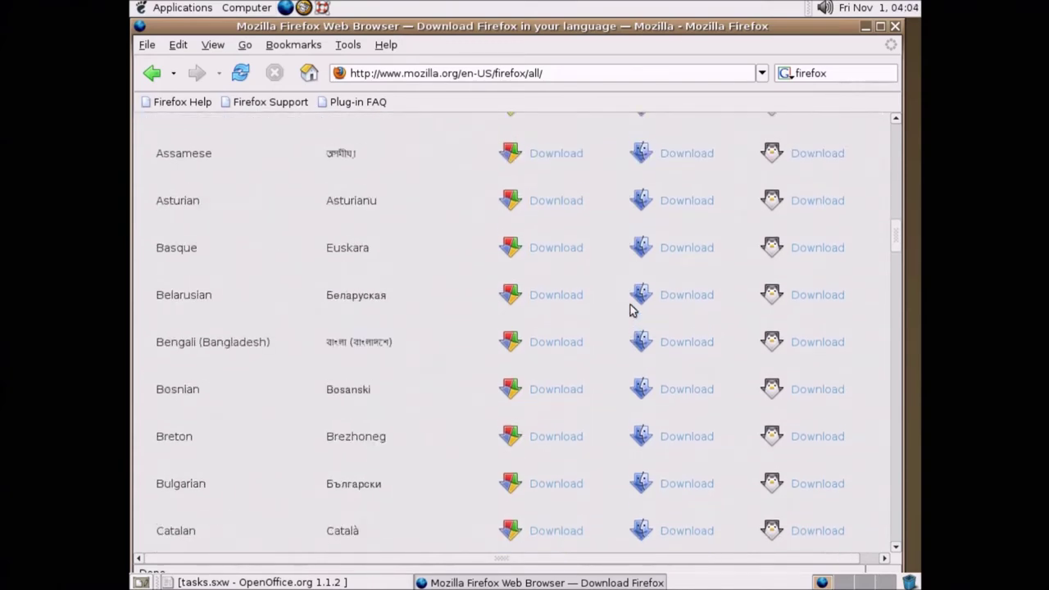
Step: Find English (British) in the table and start its Linux Firefox download
{"action": "scroll", "coordinate": [630, 310], "scroll_direction": "up", "scroll_amount": 1}
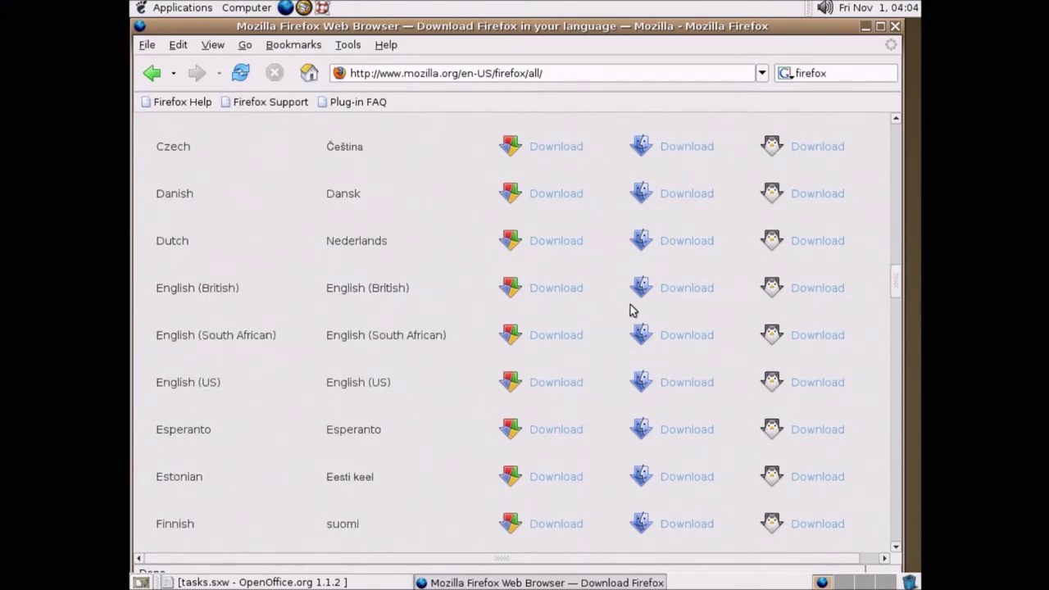
{"action": "scroll", "coordinate": [631, 309], "scroll_direction": "down", "scroll_amount": 20}
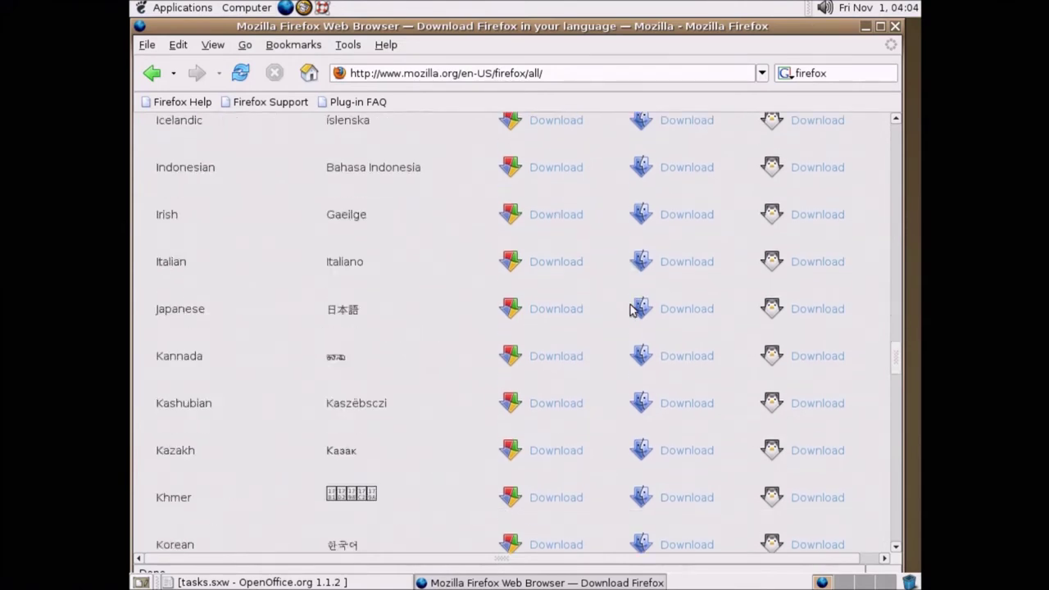
{"action": "scroll", "coordinate": [631, 310], "scroll_direction": "down", "scroll_amount": 20}
{"action": "scroll", "coordinate": [631, 309], "scroll_direction": "down", "scroll_amount": 17}
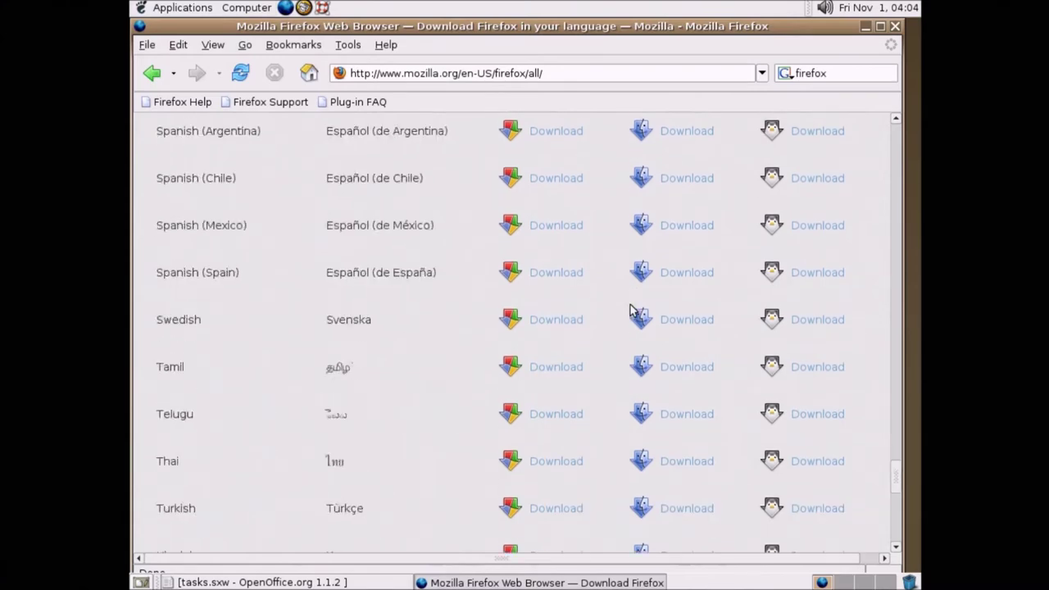
{"action": "scroll", "coordinate": [631, 309], "scroll_direction": "up", "scroll_amount": 4}
{"action": "scroll", "coordinate": [631, 310], "scroll_direction": "up", "scroll_amount": 20}
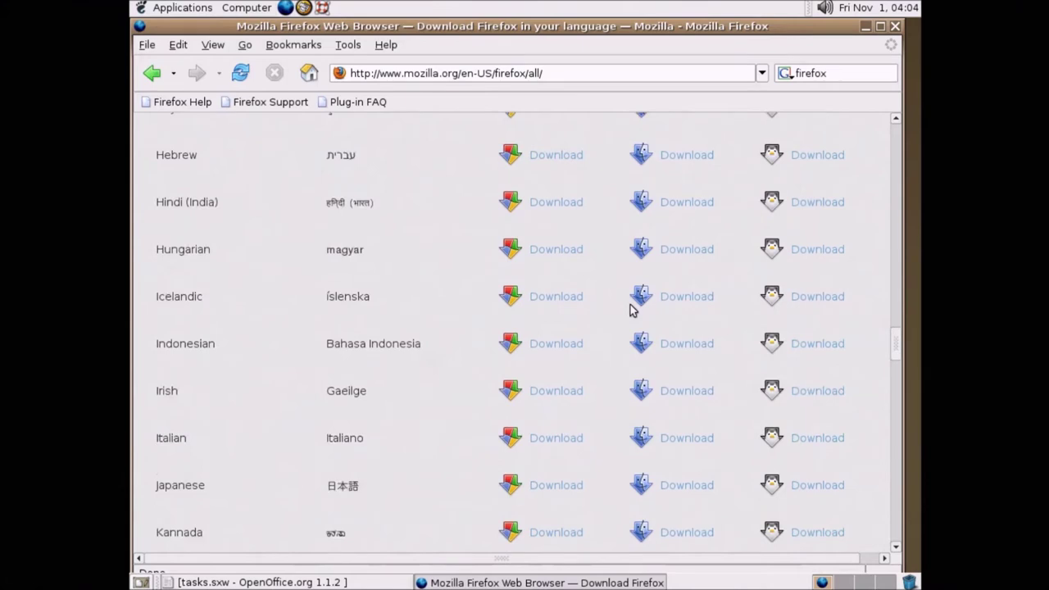
{"action": "scroll", "coordinate": [631, 310], "scroll_direction": "up", "scroll_amount": 15}
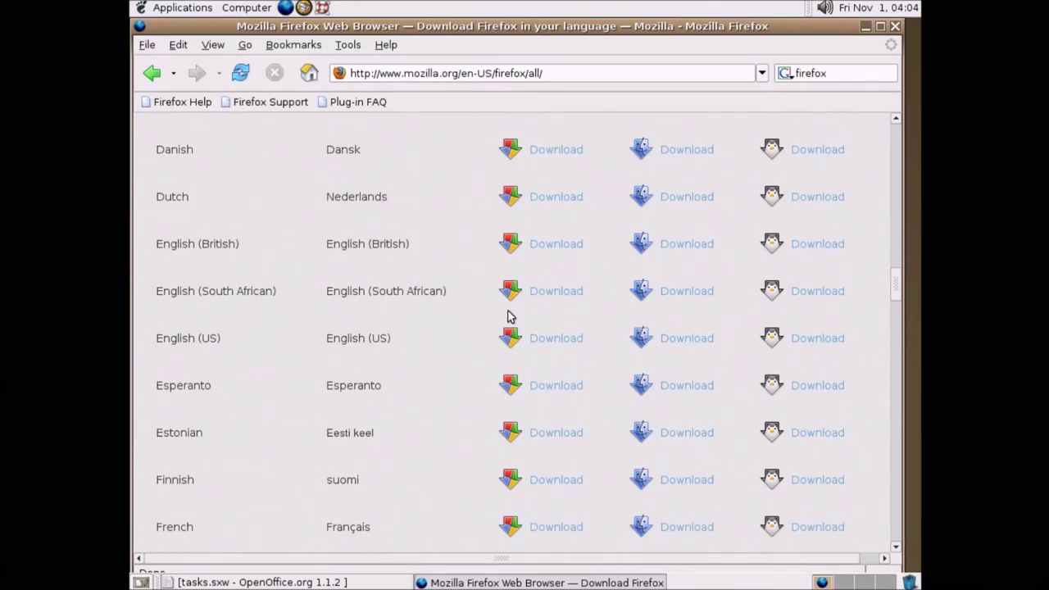
{"action": "left_click", "coordinate": [817, 246]}
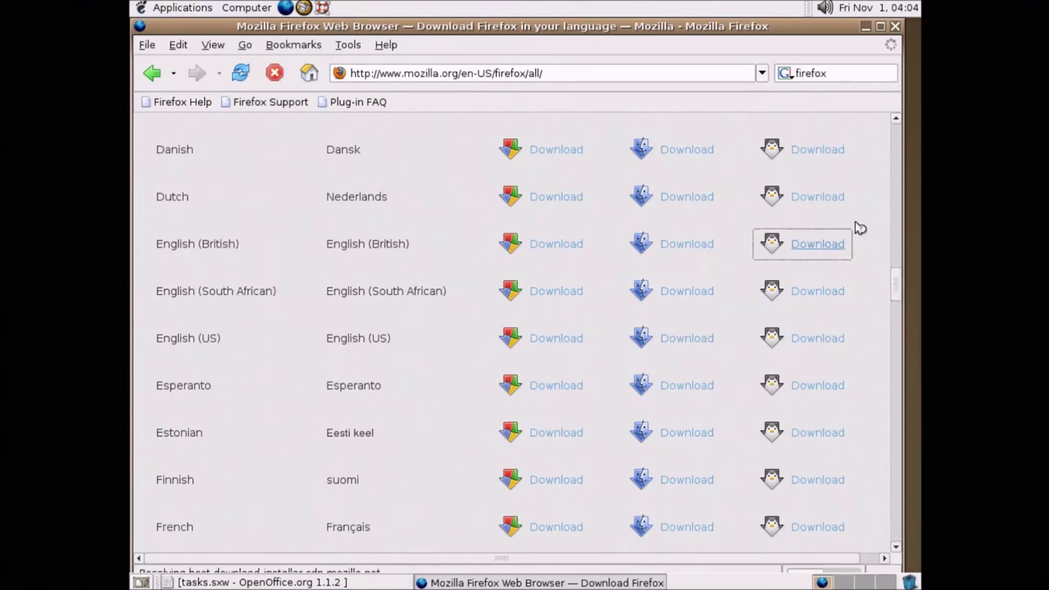
Step: Save firefox-25.0.tar.bz2 to disk, starting the 28.8 MB download
{"action": "left_click", "coordinate": [510, 303]}
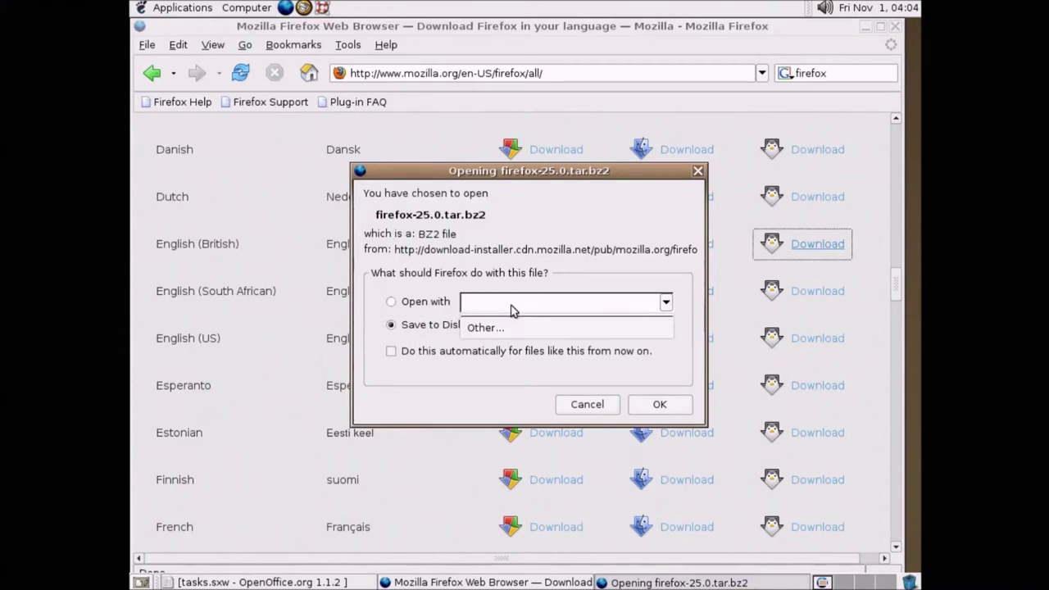
{"action": "left_click", "coordinate": [426, 327]}
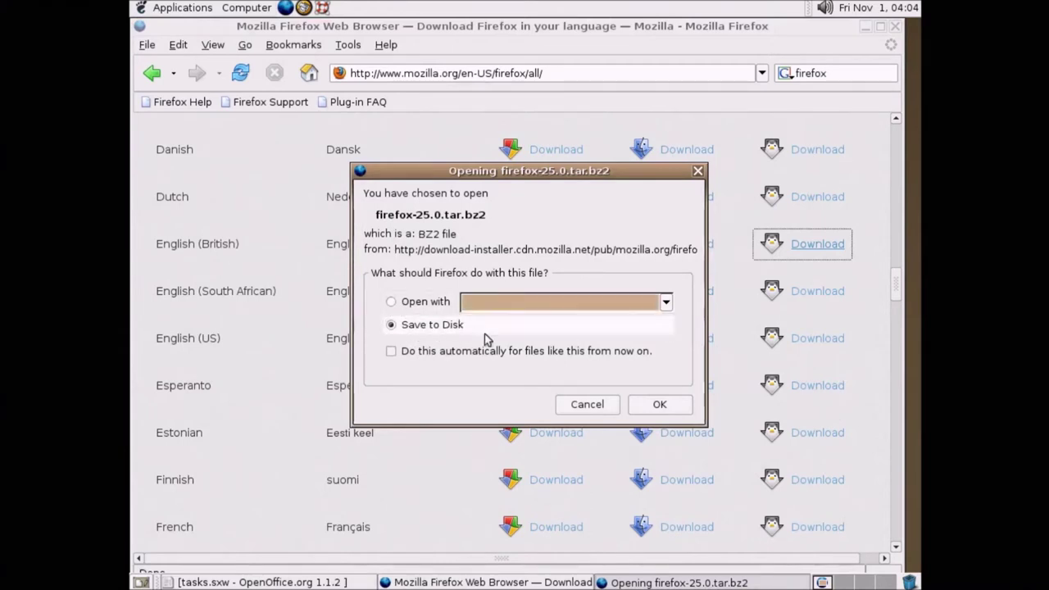
{"action": "left_click", "coordinate": [657, 403]}
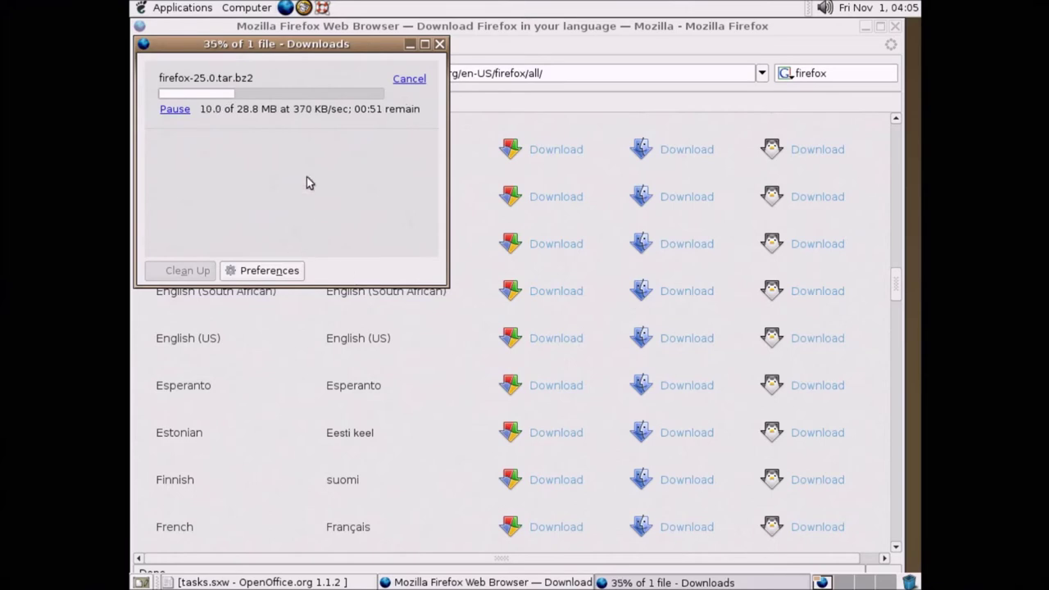
Step: Review the download preferences without changes, then show the desktop while downloading continues
{"action": "left_click", "coordinate": [286, 272]}
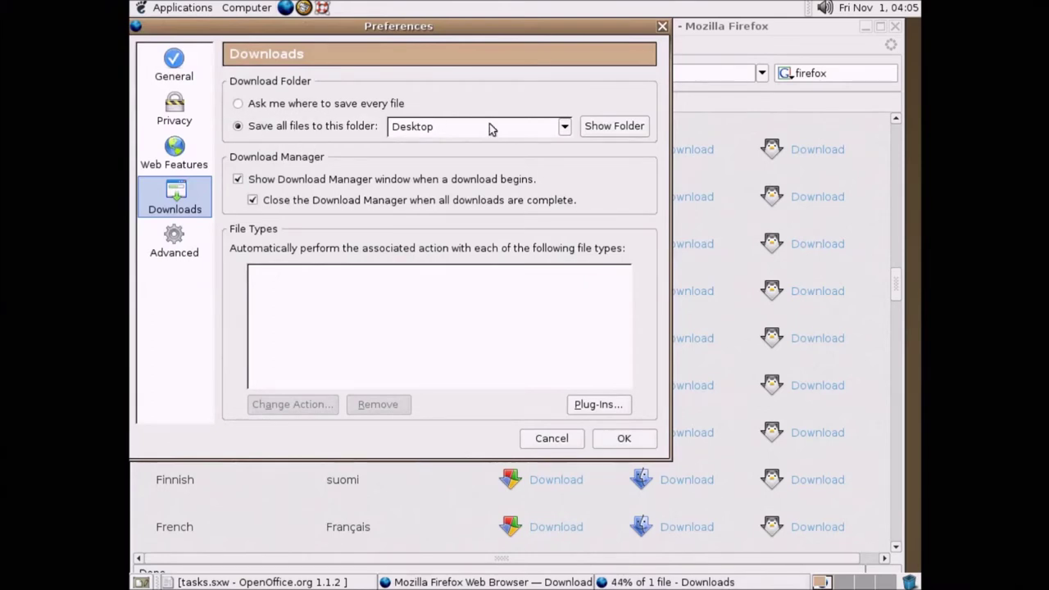
{"action": "left_click", "coordinate": [662, 30]}
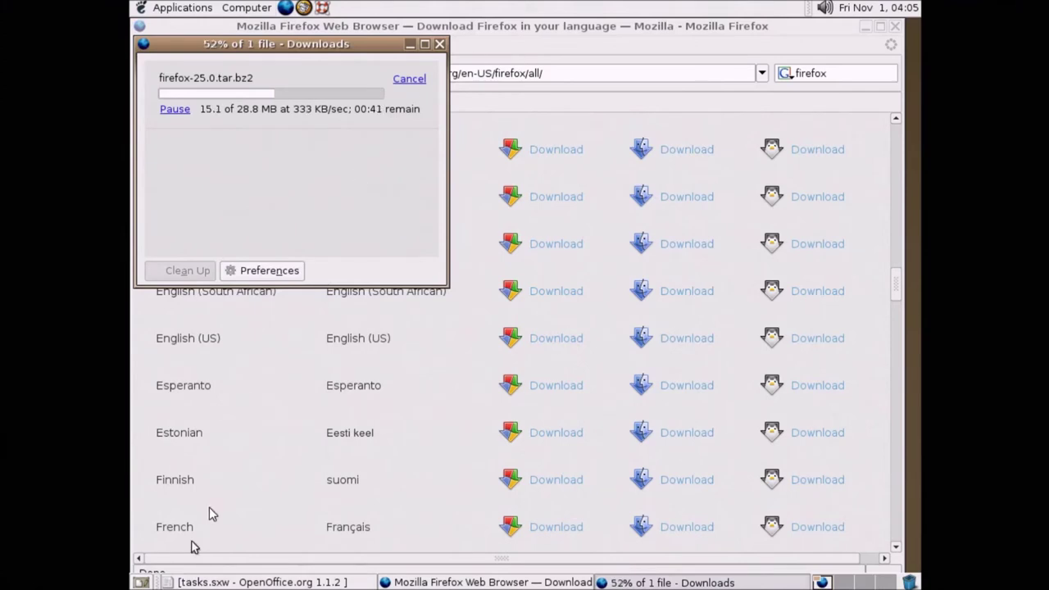
{"action": "left_click", "coordinate": [143, 583]}
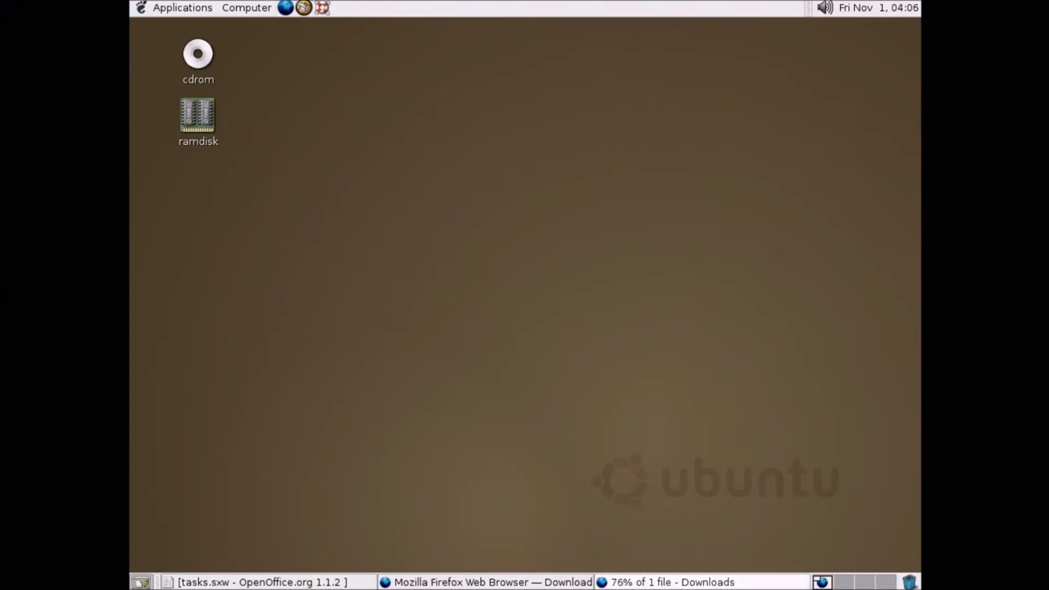
Step: Restore the Downloads and Firefox windows, check another workspace, then minimise Firefox
{"action": "left_click", "coordinate": [665, 582]}
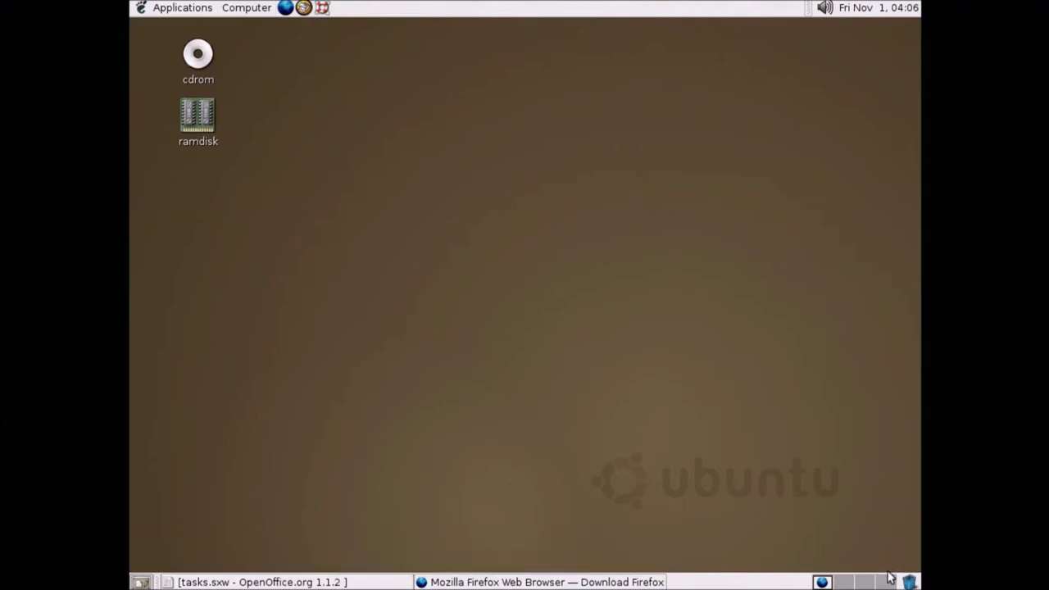
{"action": "left_click", "coordinate": [855, 584]}
{"action": "left_click", "coordinate": [839, 584]}
{"action": "left_click", "coordinate": [600, 580]}
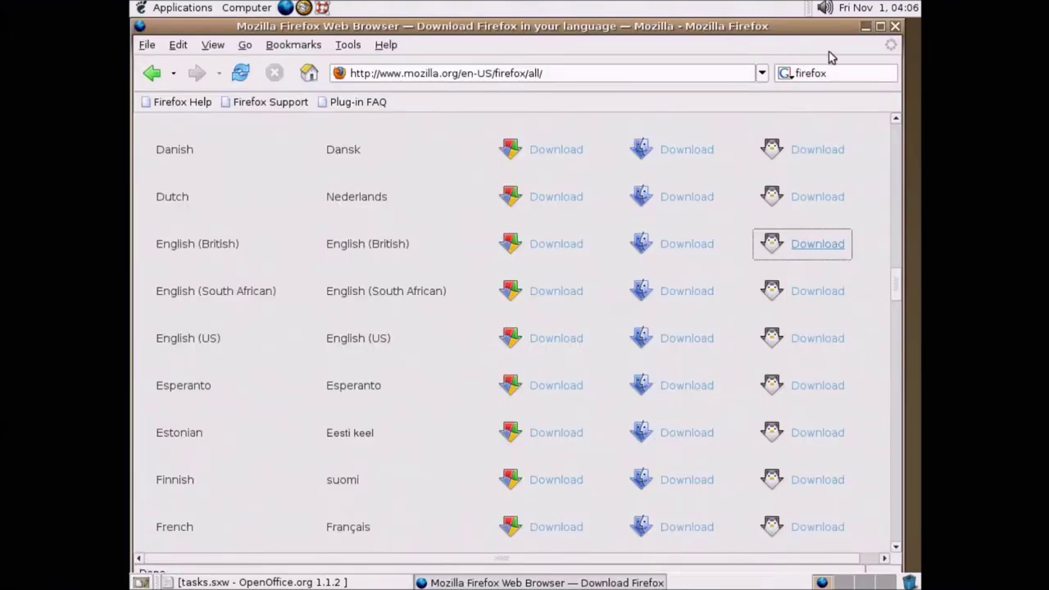
{"action": "left_click", "coordinate": [865, 27]}
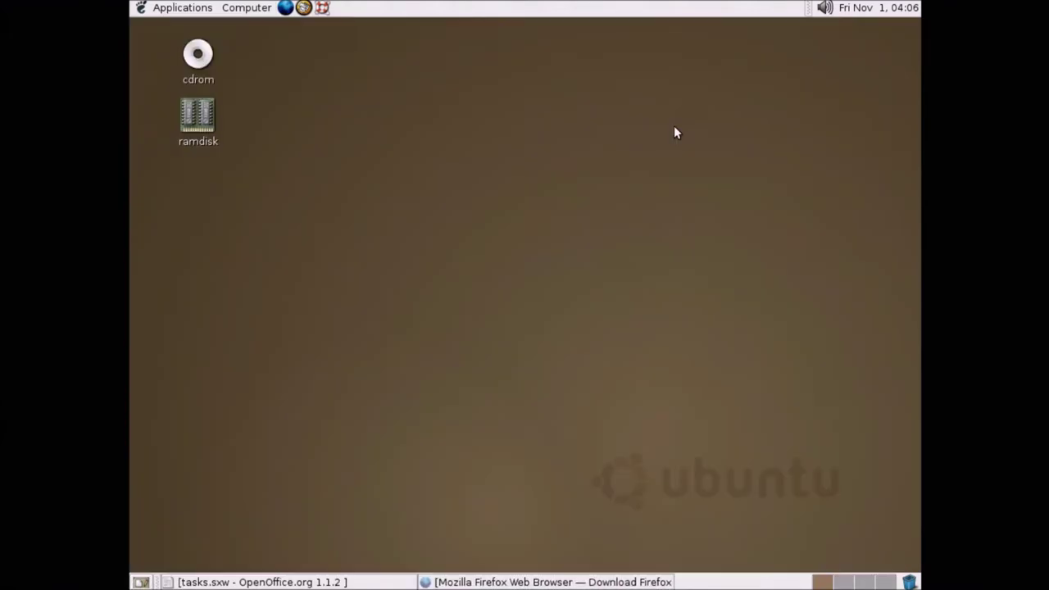
Step: Open the home folder from the Computer menu in the top panel
{"action": "left_click", "coordinate": [182, 9]}
{"action": "left_click", "coordinate": [273, 37]}
{"action": "left_click", "coordinate": [250, 12]}
{"action": "left_click", "coordinate": [254, 28]}
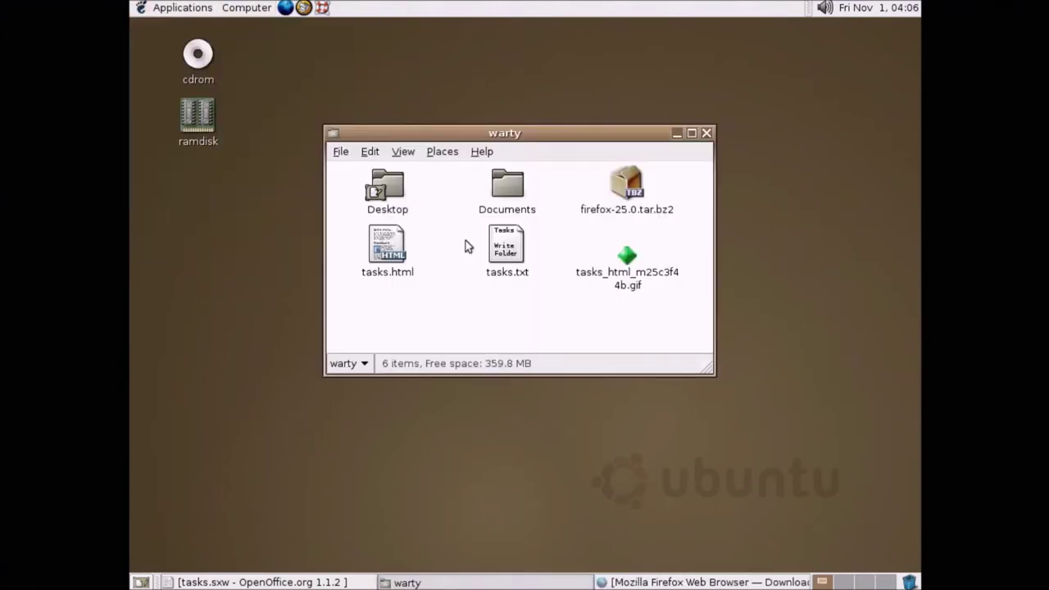
Step: Open the empty Desktop folder, then close it and the home folder window
{"action": "double_click", "coordinate": [386, 190]}
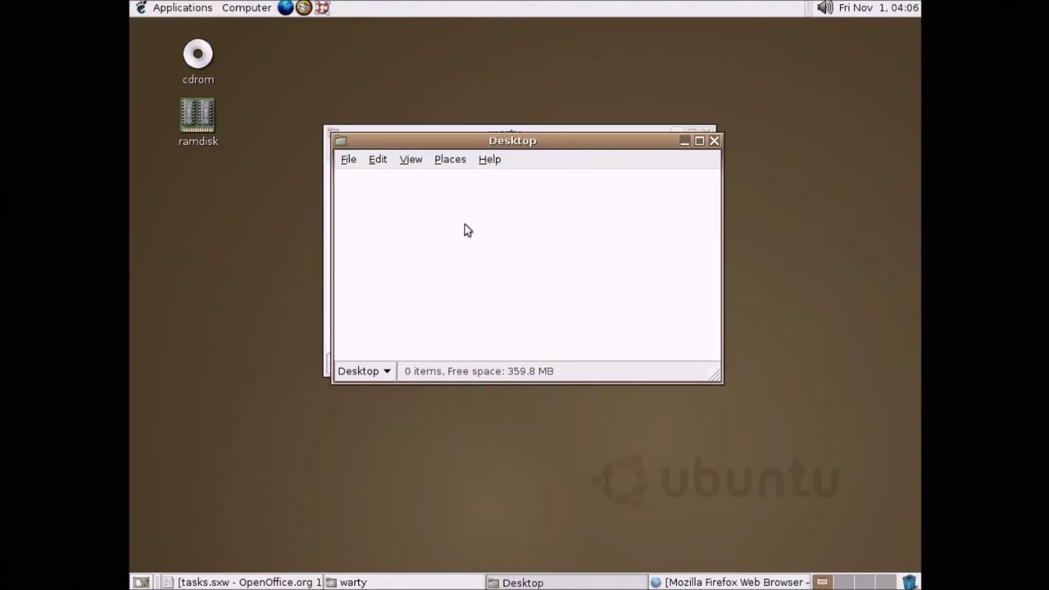
{"action": "left_click", "coordinate": [714, 141]}
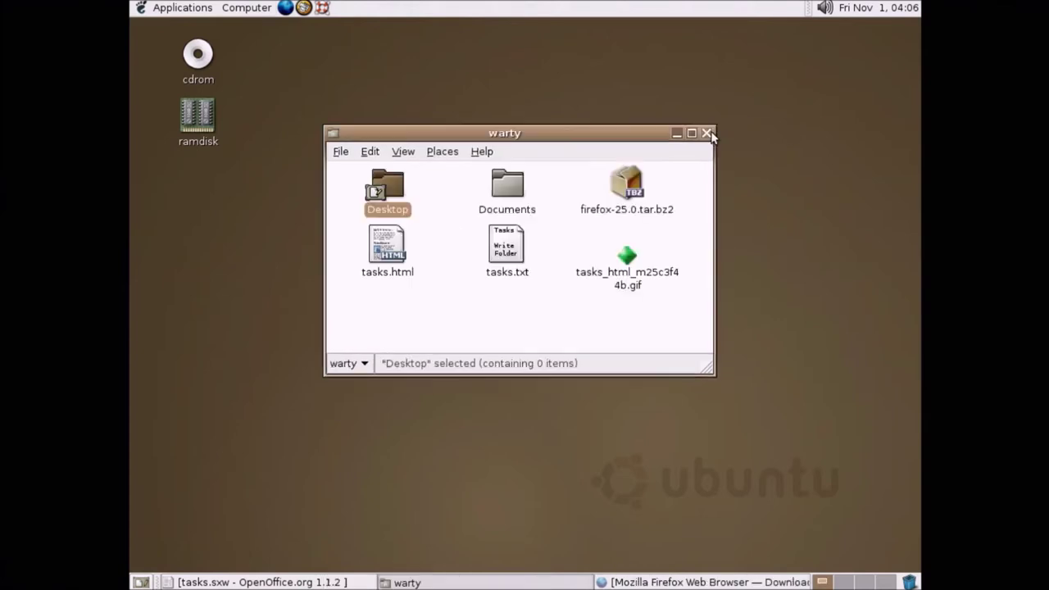
{"action": "left_click", "coordinate": [708, 131]}
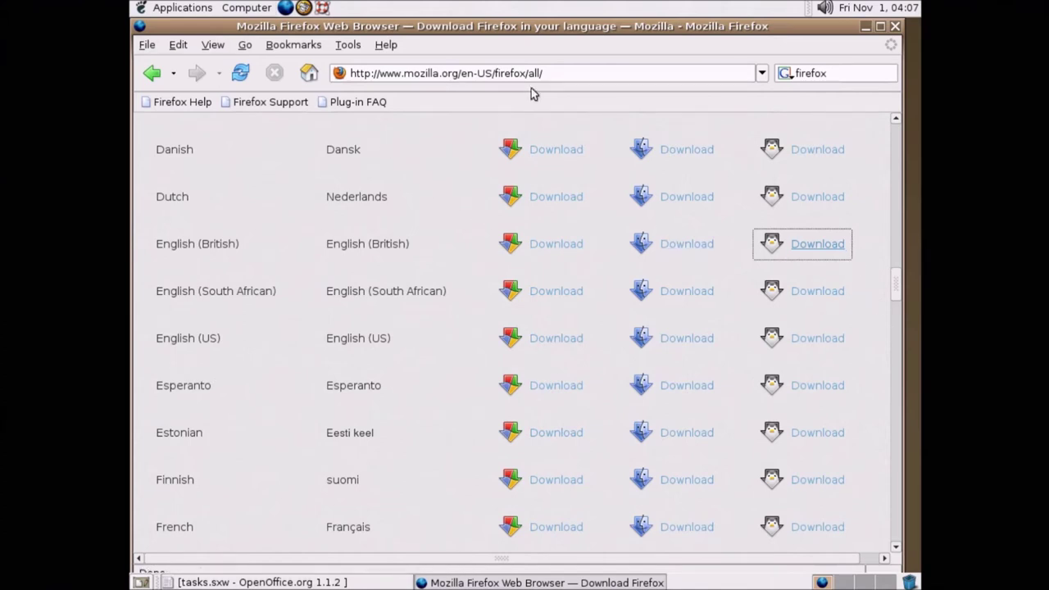
Step: Replace the old search term and run a web search for 'chrome'
{"action": "left_click", "coordinate": [829, 76]}
{"action": "key", "text": "BackSpace"}
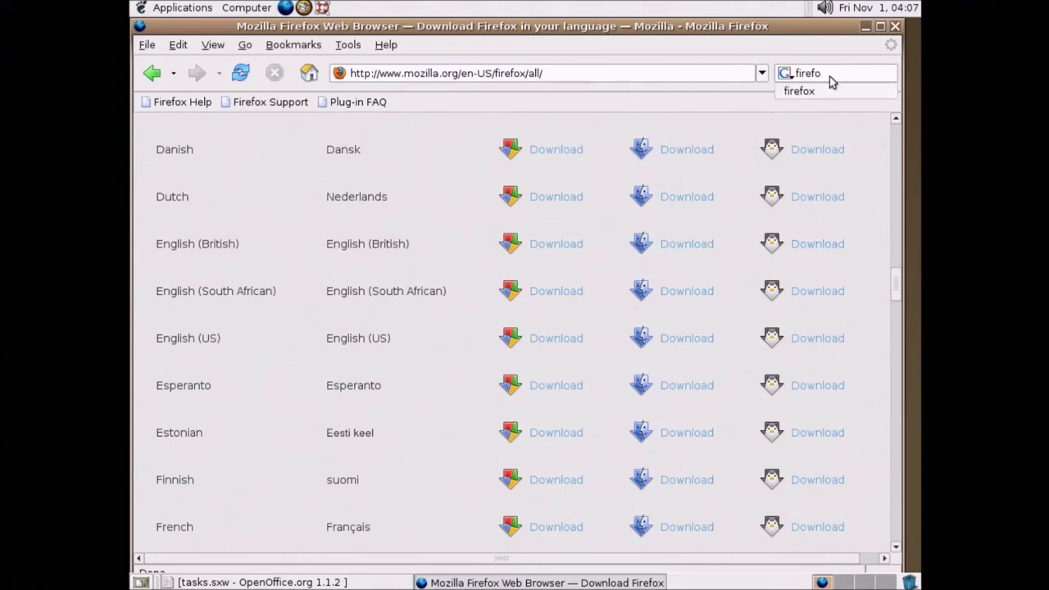
{"action": "key", "text": "BackSpace"}
{"action": "key", "text": "BackSpace"}
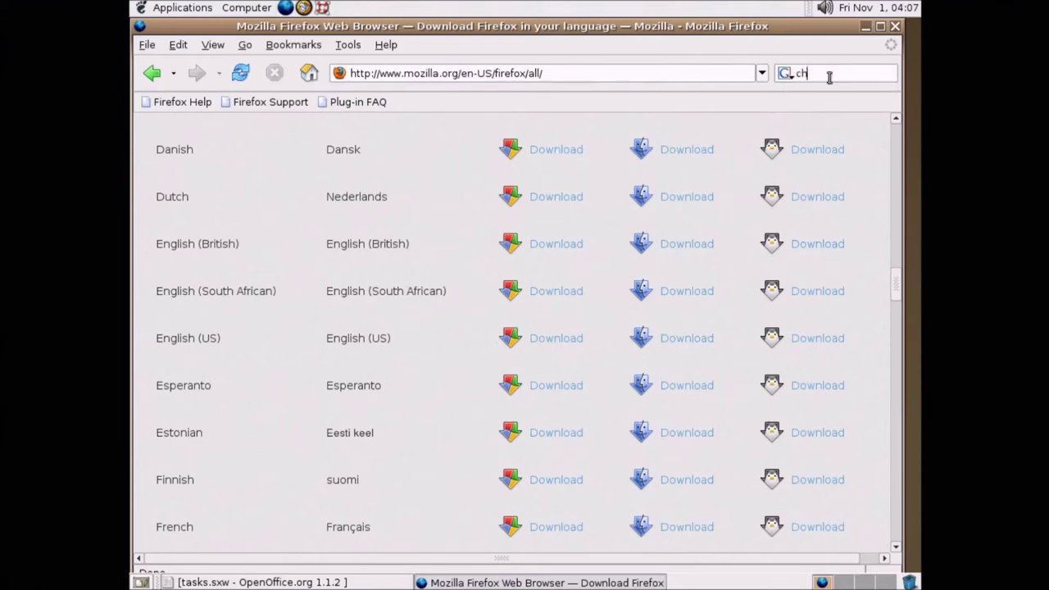
{"action": "key", "text": "Return"}
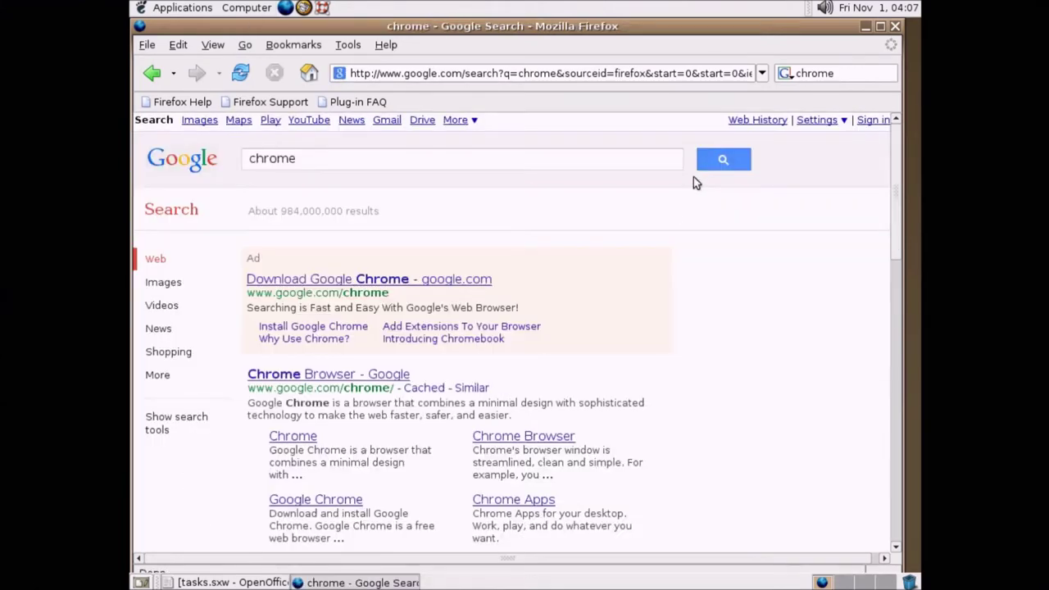
Step: Open Google's Chrome Browser page from the results, accepting the security warning
{"action": "left_click", "coordinate": [263, 377]}
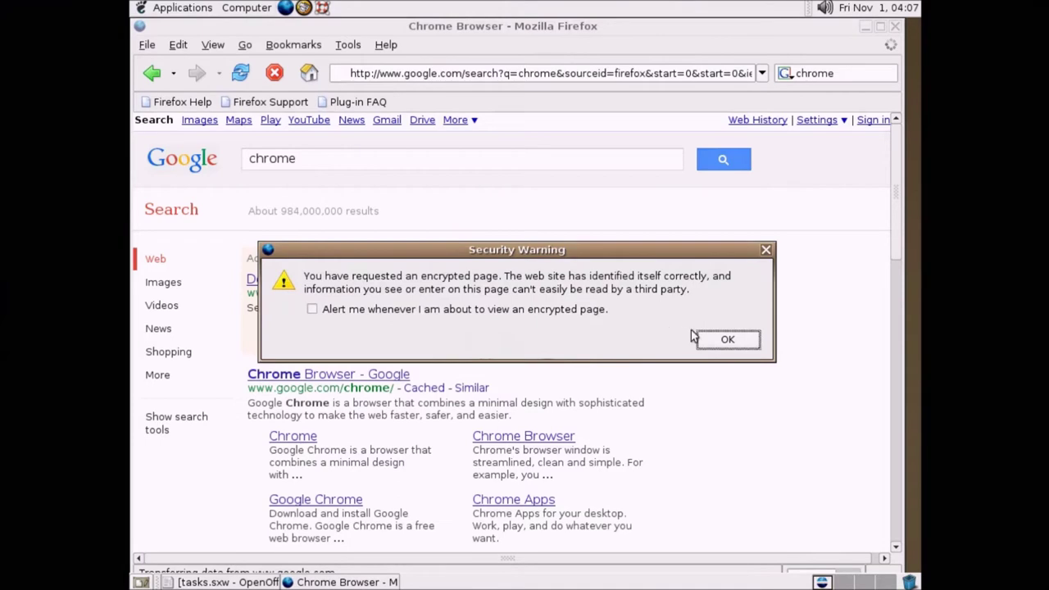
{"action": "left_click", "coordinate": [717, 340]}
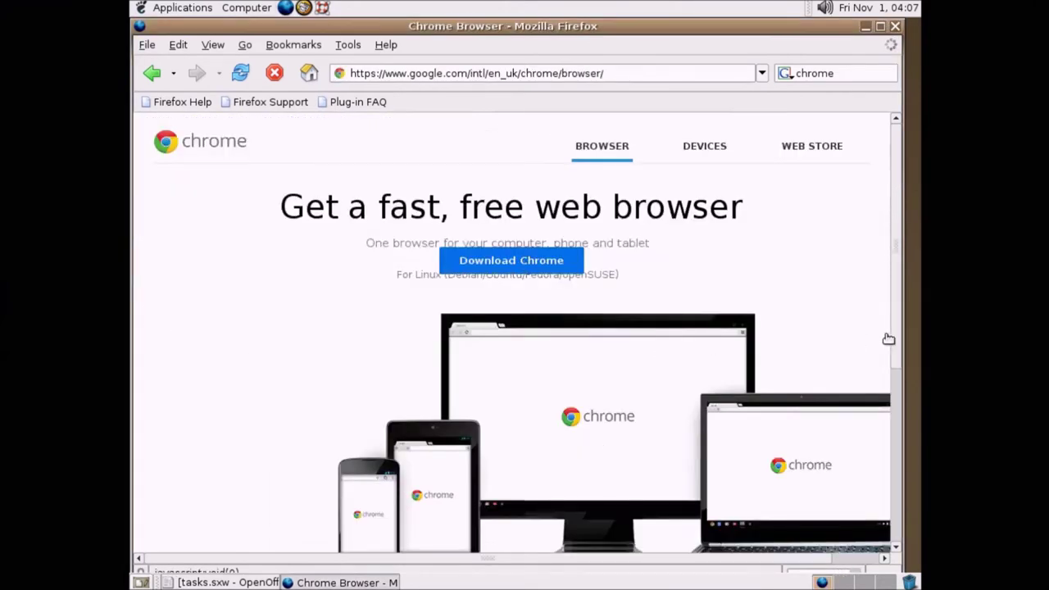
{"action": "left_click_drag", "start_coordinate": [903, 307], "coordinate": [893, 366]}
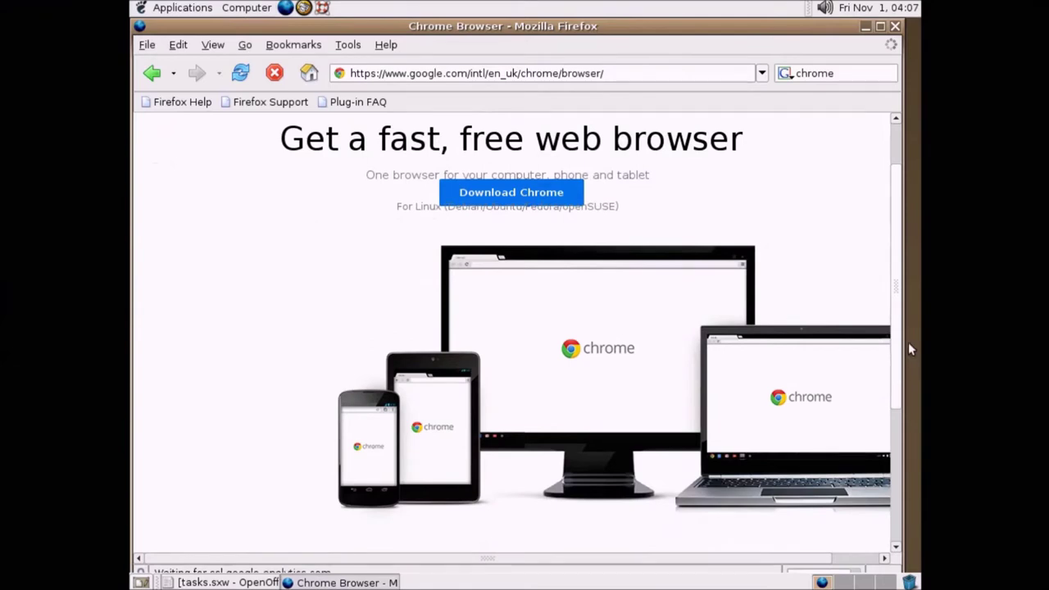
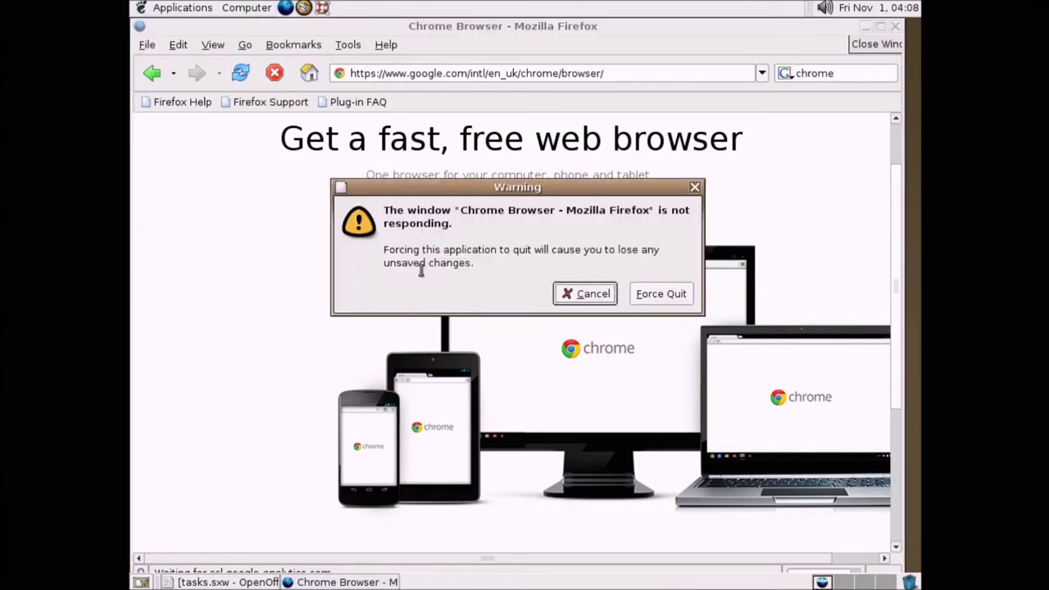
Step: Force-quit the hung Firefox and relaunch it from Applications > Internet > Mozilla Firefox
{"action": "left_click", "coordinate": [641, 296]}
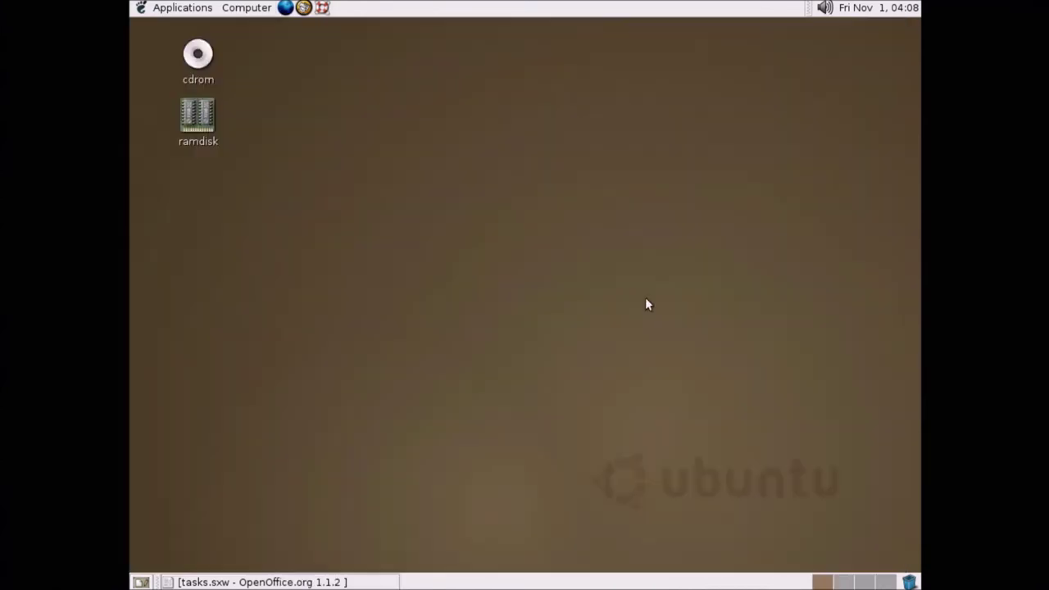
{"action": "left_click", "coordinate": [182, 8]}
{"action": "mouse_move", "coordinate": [177, 63]}
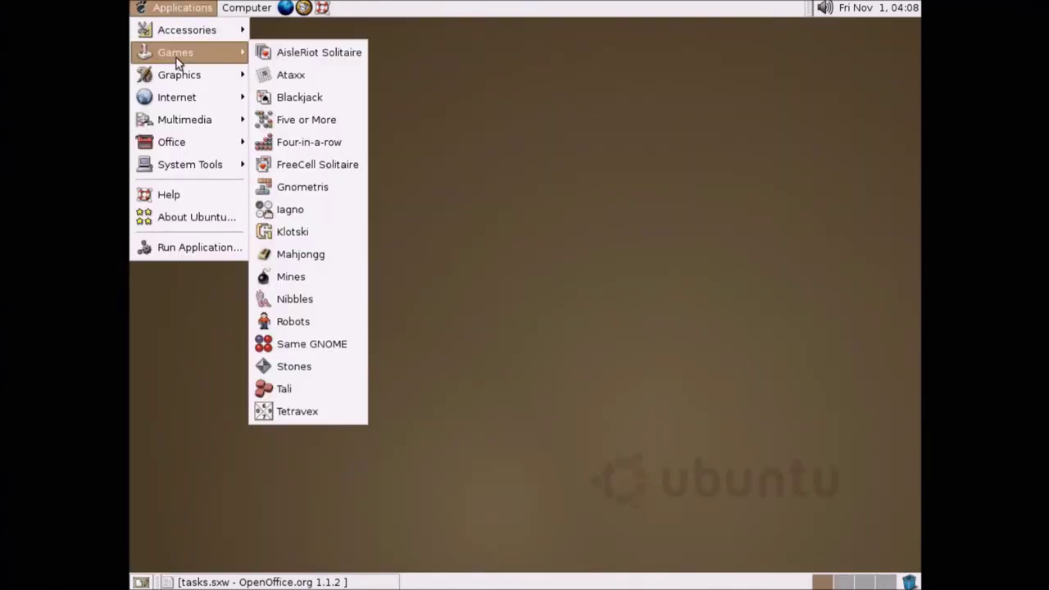
{"action": "mouse_move", "coordinate": [205, 97]}
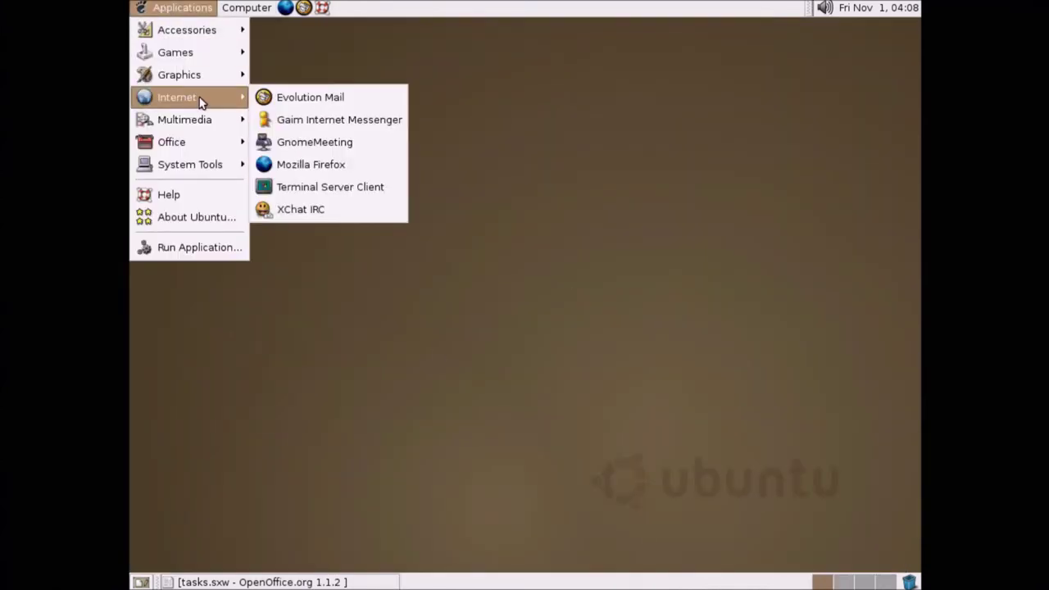
{"action": "left_click", "coordinate": [315, 168]}
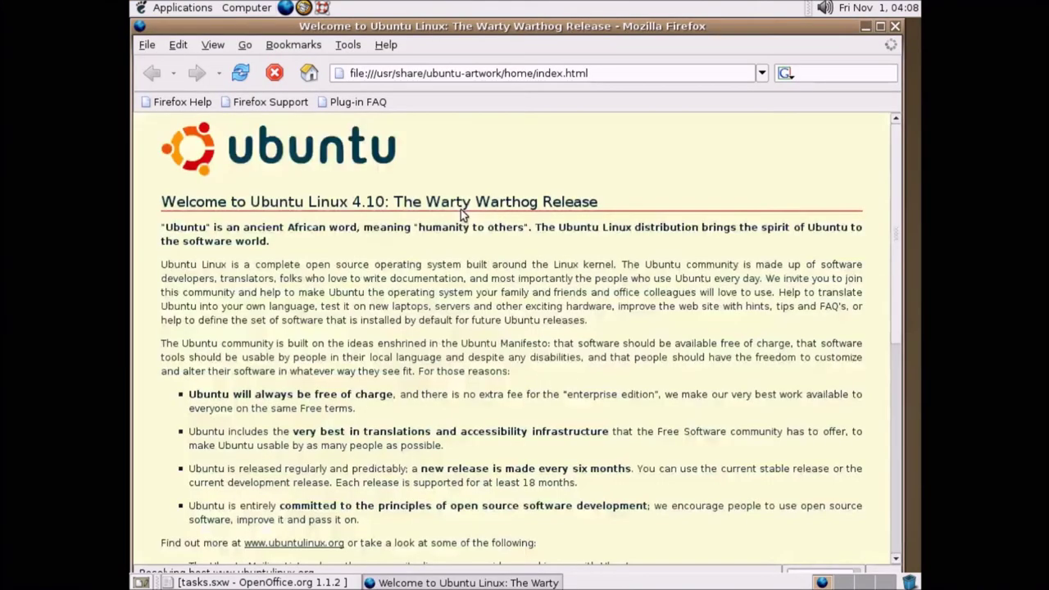
Step: Search Google for 'chrome'
{"action": "left_click", "coordinate": [849, 74]}
{"action": "type", "text": "chro"}
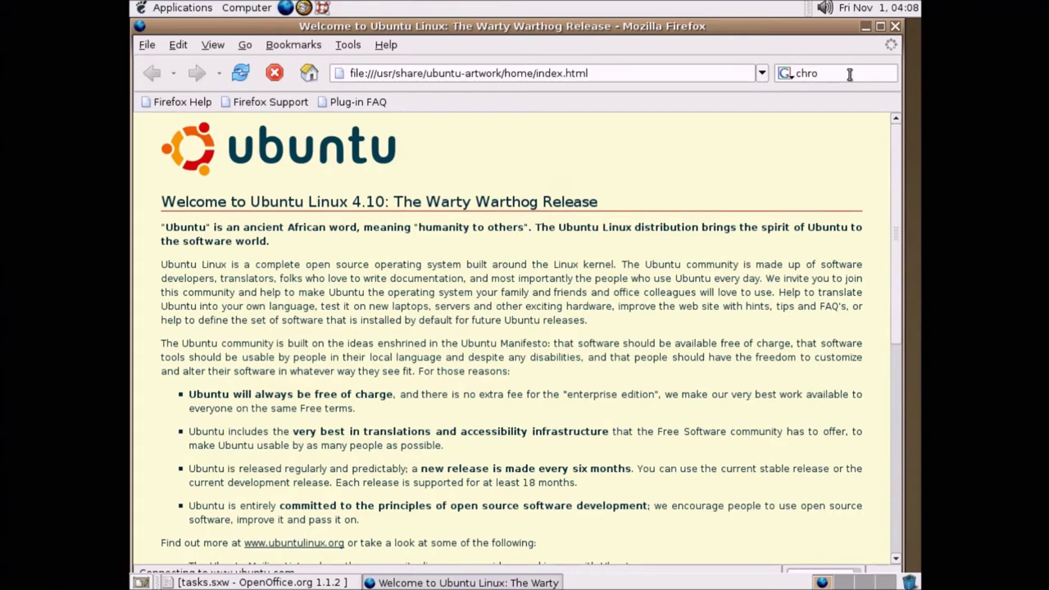
{"action": "type", "text": "me"}
{"action": "key", "text": "Return"}
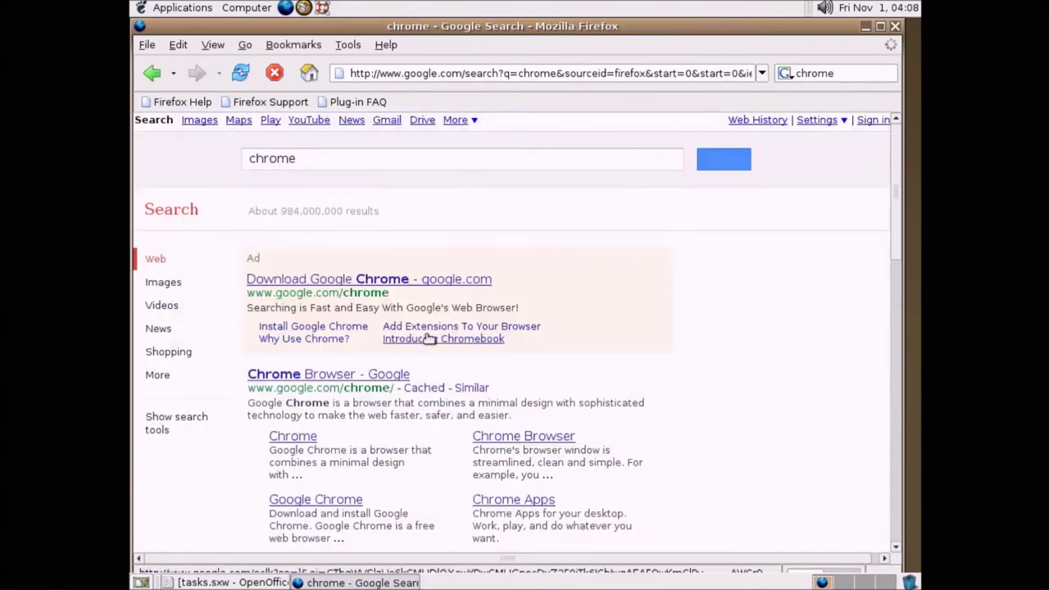
Step: Open the 'Chrome Browser - Google' result and switch to an empty workspace
{"action": "left_click", "coordinate": [355, 377]}
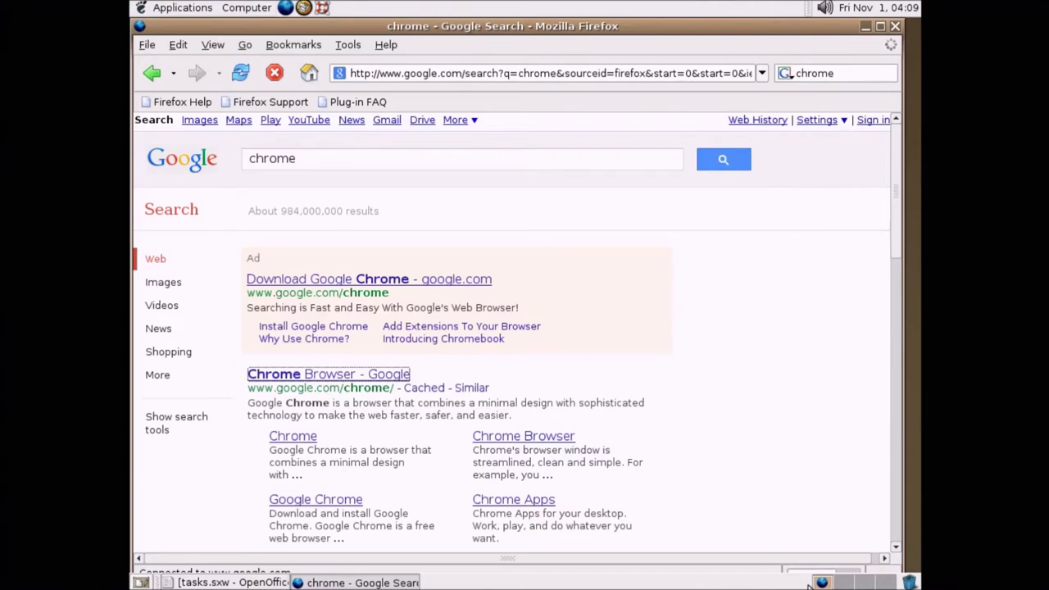
{"action": "left_click", "coordinate": [840, 582]}
Step: Browse the Applications menu, then return to the workspace holding Firefox
{"action": "left_click", "coordinate": [185, 7]}
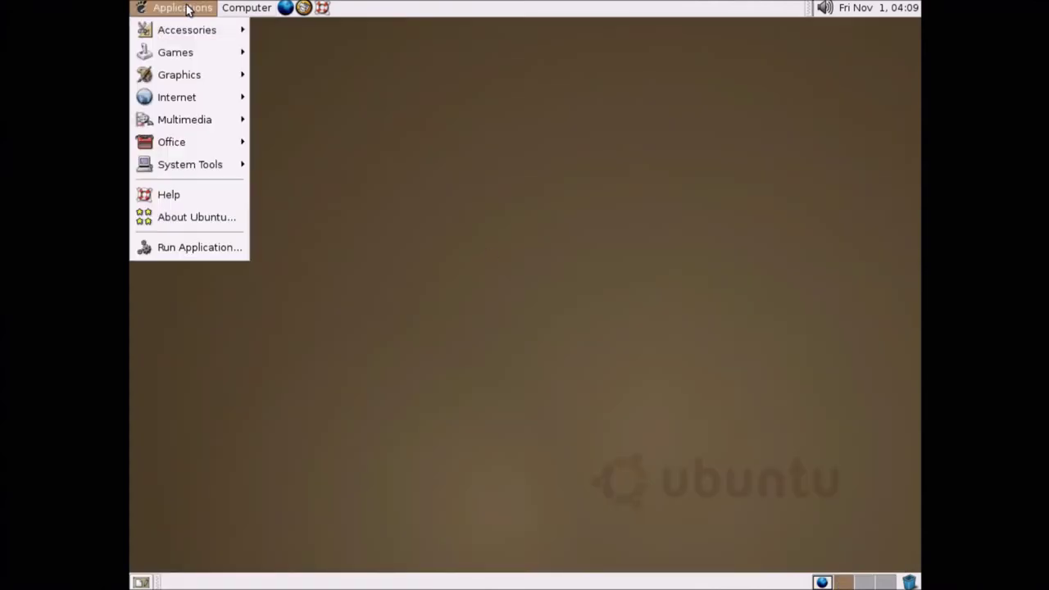
{"action": "mouse_move", "coordinate": [225, 123]}
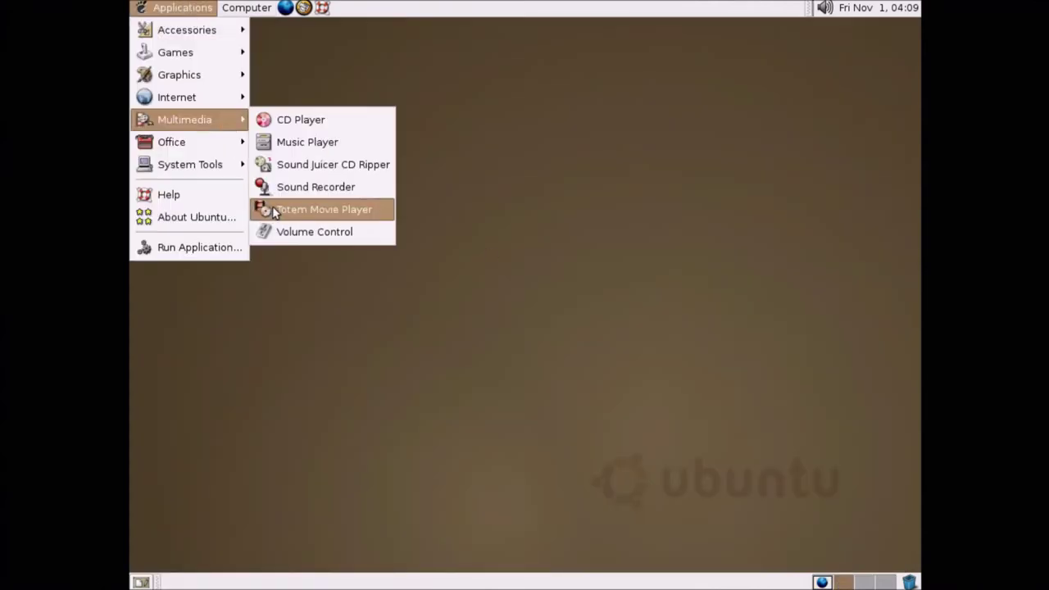
{"action": "mouse_move", "coordinate": [222, 142]}
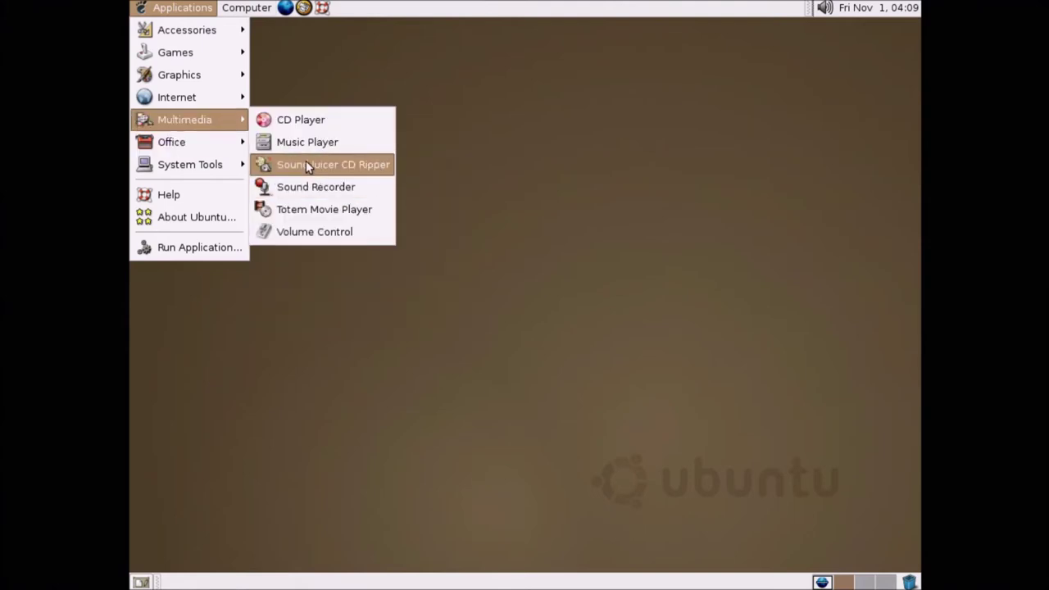
{"action": "mouse_move", "coordinate": [213, 167]}
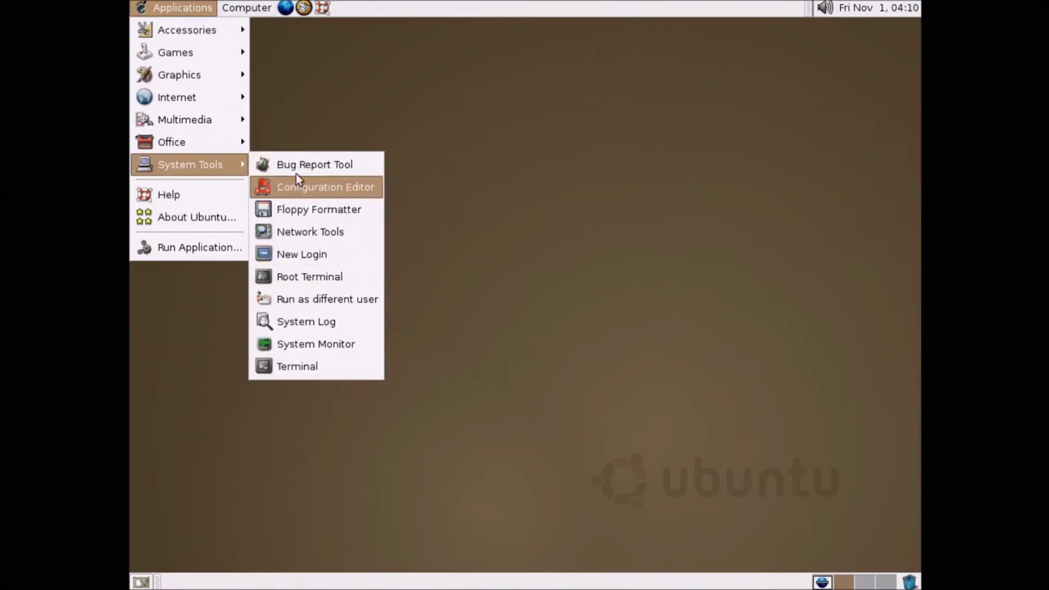
{"action": "left_click", "coordinate": [852, 584]}
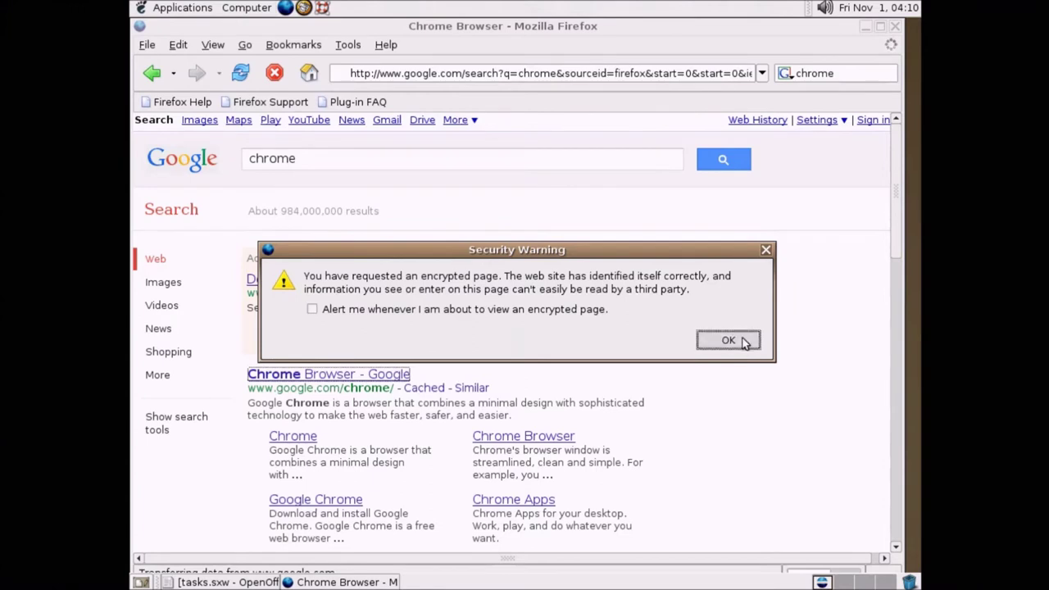
Step: Dismiss the security warning, then close and force-quit the frozen Firefox window
{"action": "left_click", "coordinate": [728, 340]}
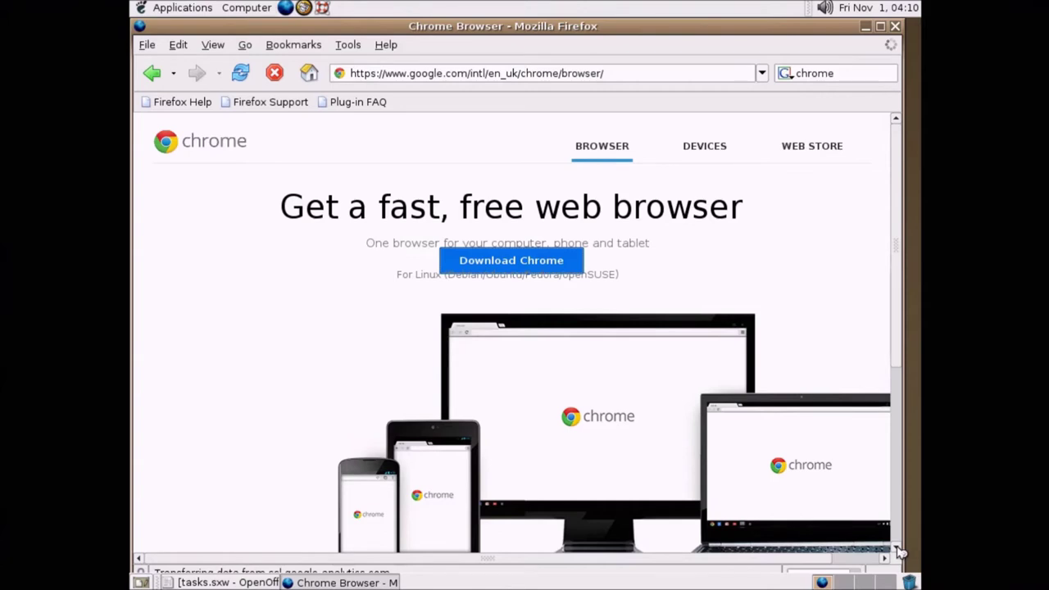
{"action": "left_click", "coordinate": [895, 27]}
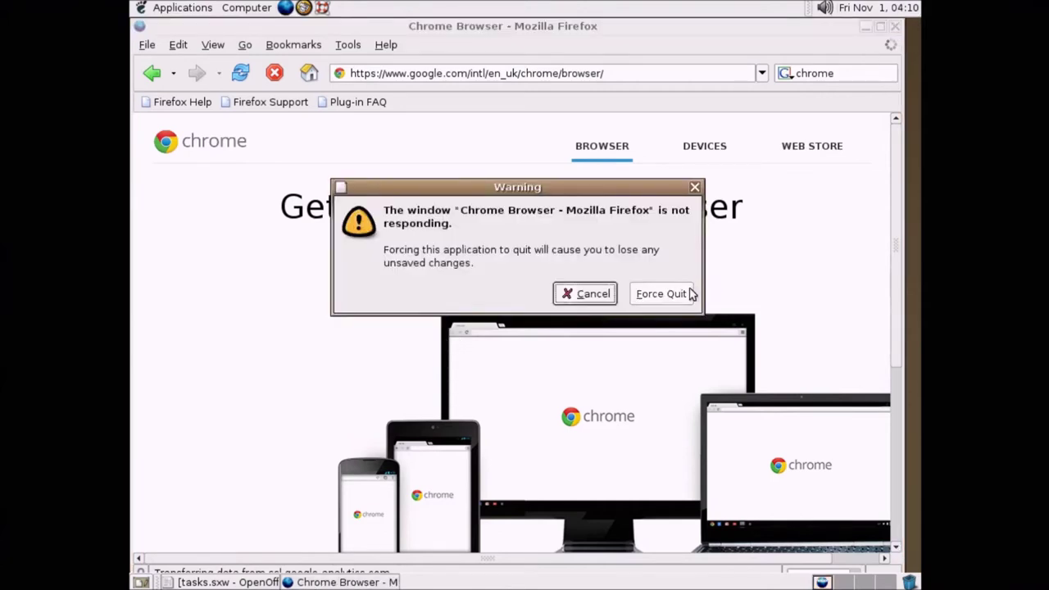
{"action": "left_click", "coordinate": [685, 292]}
{"action": "left_click", "coordinate": [183, 9]}
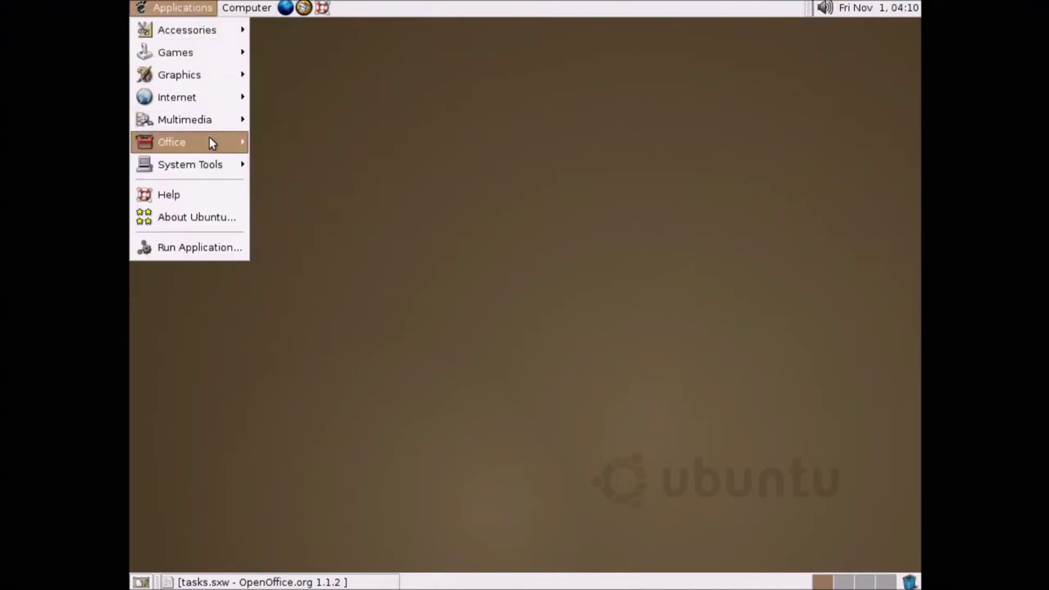
Step: Relaunch Firefox from Internet > Mozilla Firefox and search Google for 'firefox'
{"action": "mouse_move", "coordinate": [211, 101]}
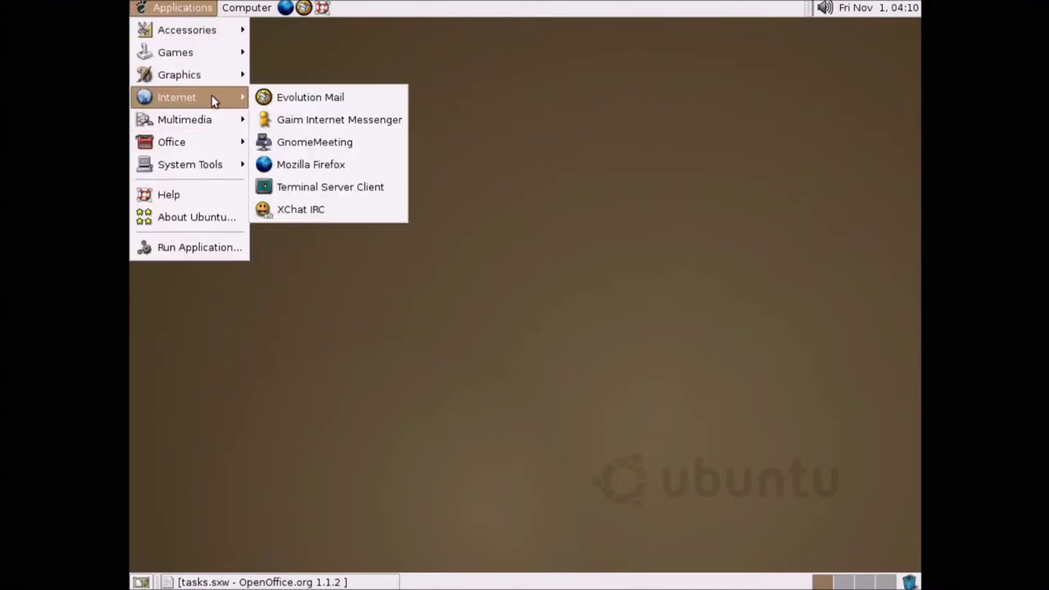
{"action": "left_click", "coordinate": [317, 164]}
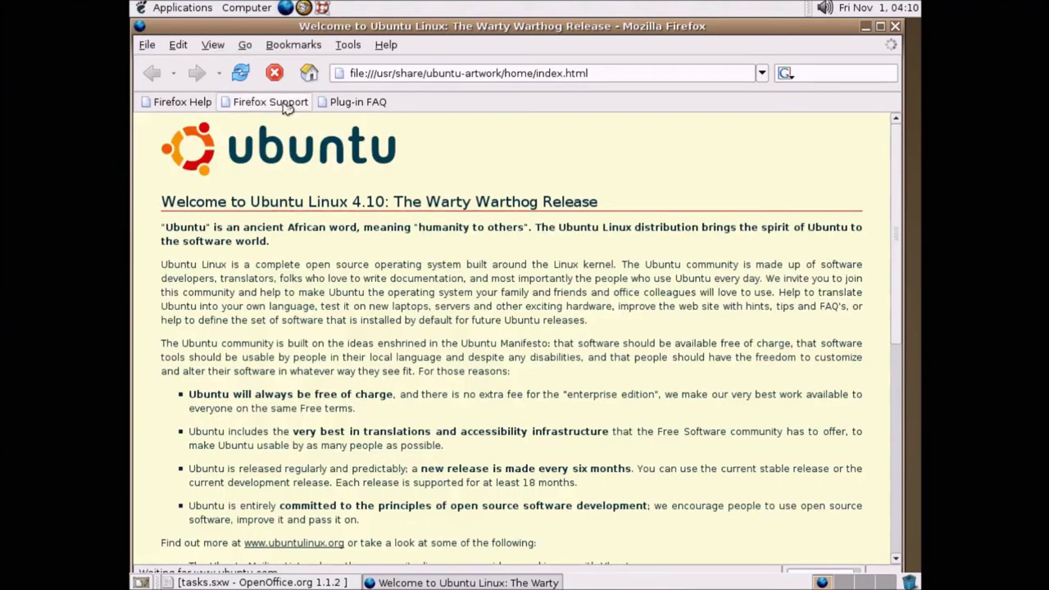
{"action": "left_click", "coordinate": [819, 73]}
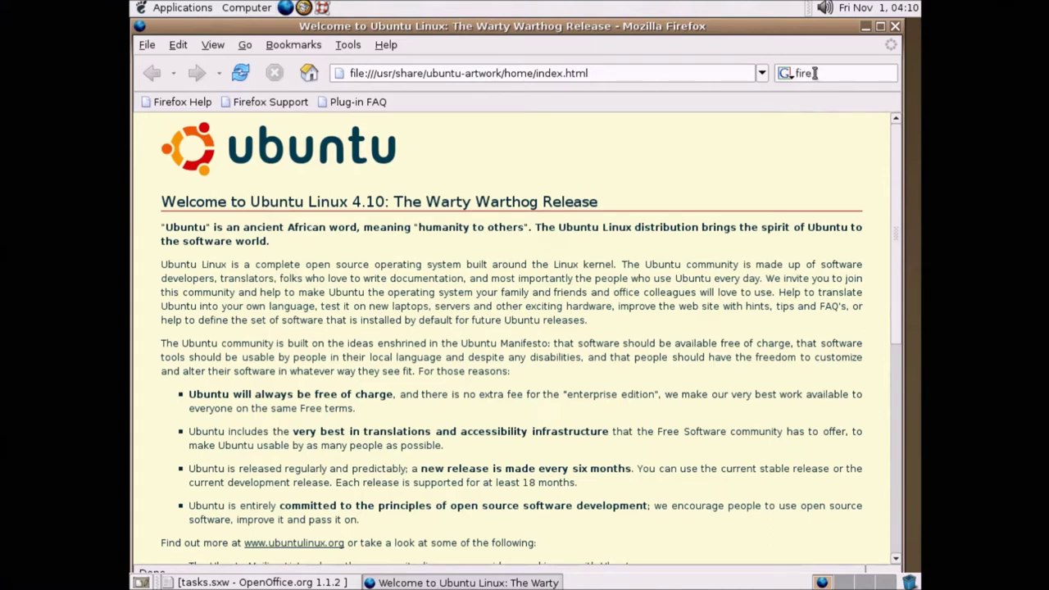
{"action": "key", "text": "Return"}
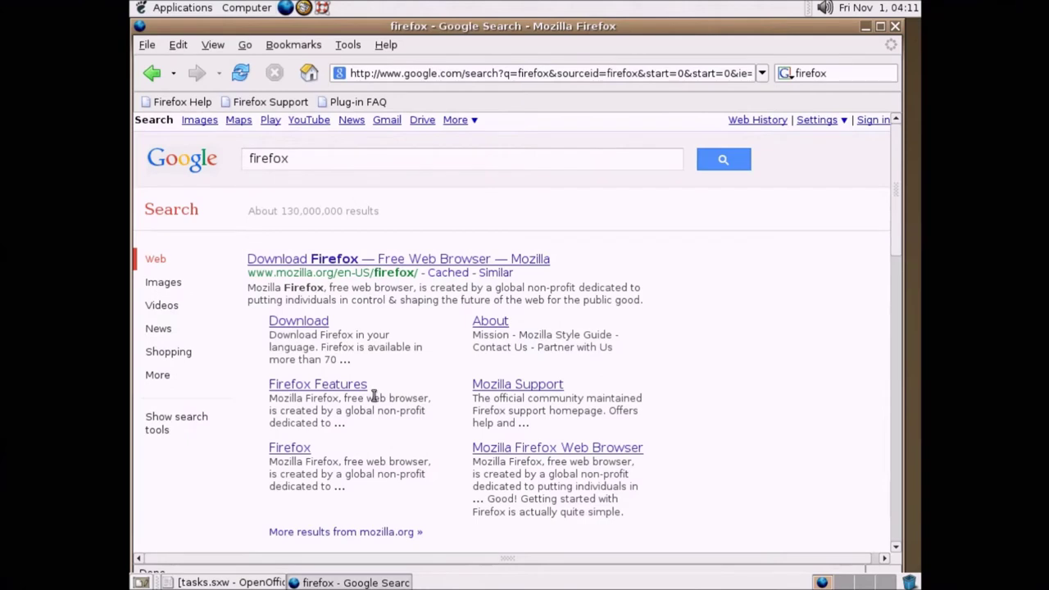
Step: Open Mozilla's Download Firefox page and follow its 'Update to stay fast and safe' link
{"action": "left_click", "coordinate": [359, 259]}
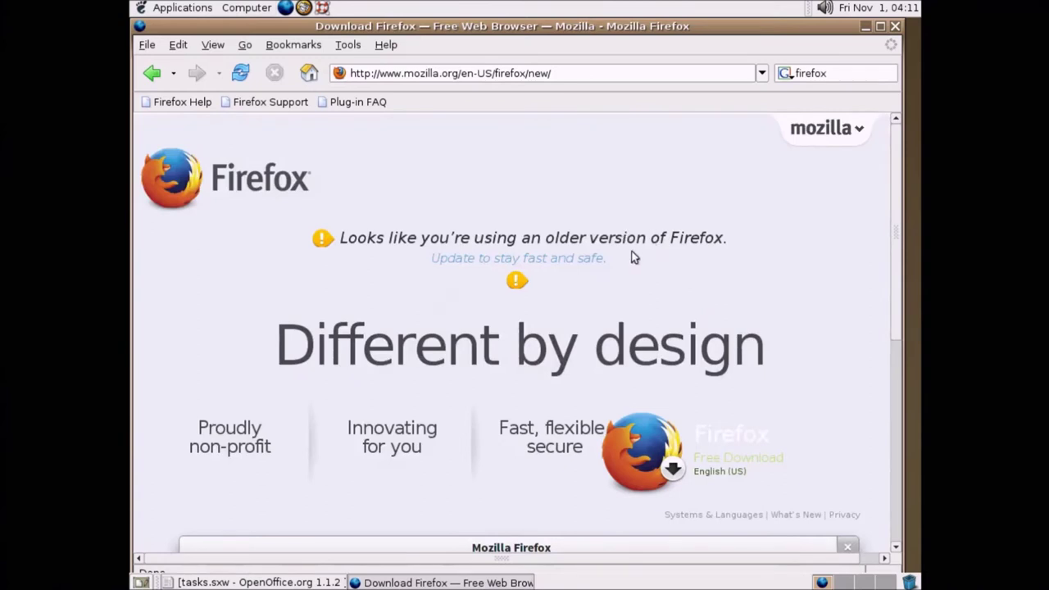
{"action": "left_click_drag", "start_coordinate": [614, 239], "coordinate": [404, 237]}
{"action": "left_click", "coordinate": [406, 237]}
{"action": "left_click", "coordinate": [896, 546]}
{"action": "left_click_drag", "start_coordinate": [896, 551], "coordinate": [895, 551]}
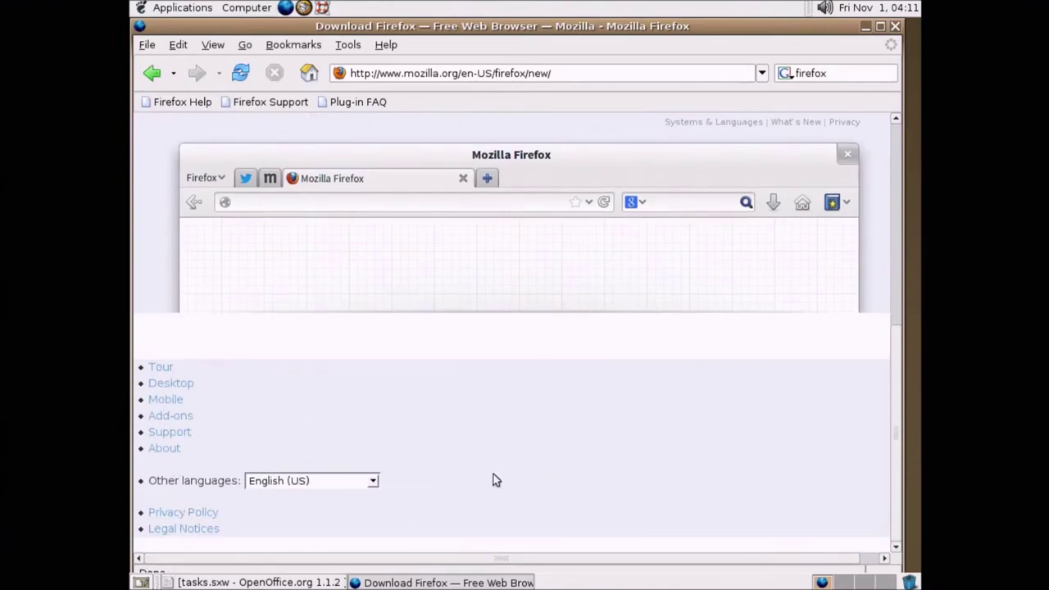
{"action": "left_click_drag", "start_coordinate": [901, 382], "coordinate": [888, 164]}
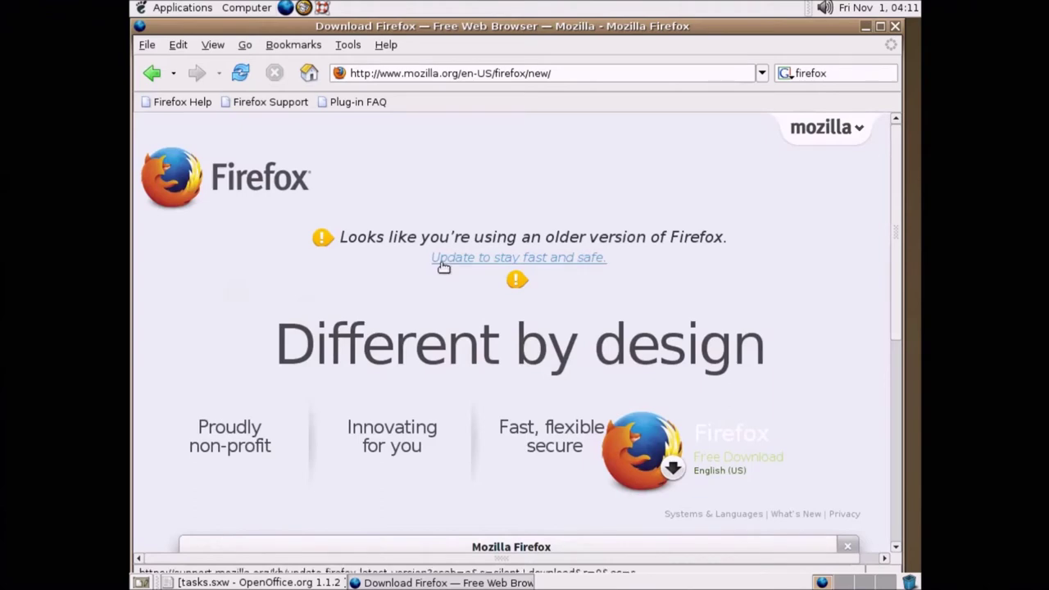
{"action": "left_click", "coordinate": [517, 261]}
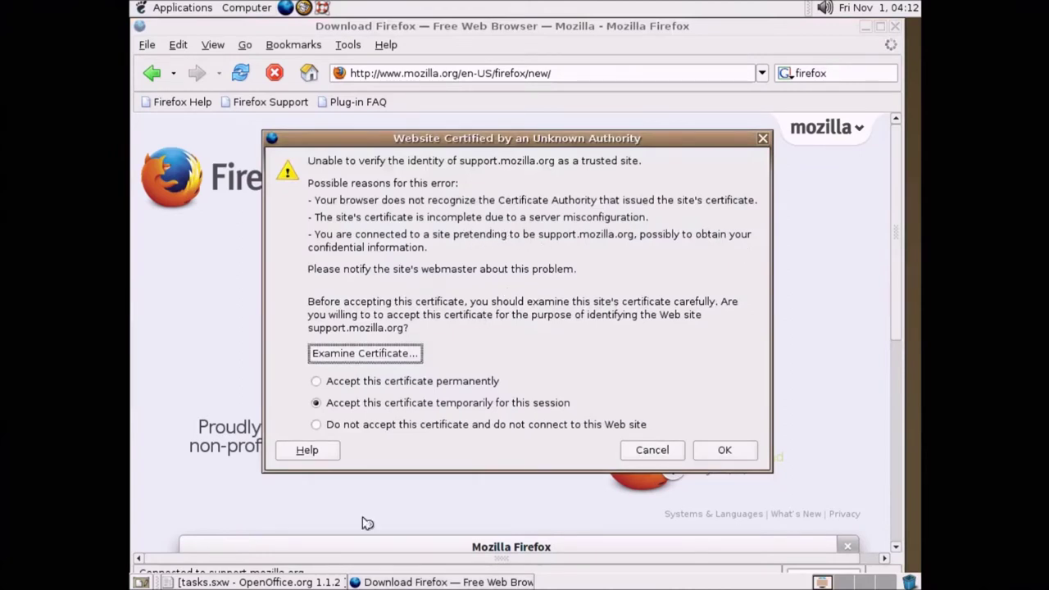
Step: Accept support.mozilla.org's certificate permanently and dismiss the security warnings to load the article
{"action": "left_click", "coordinate": [723, 450]}
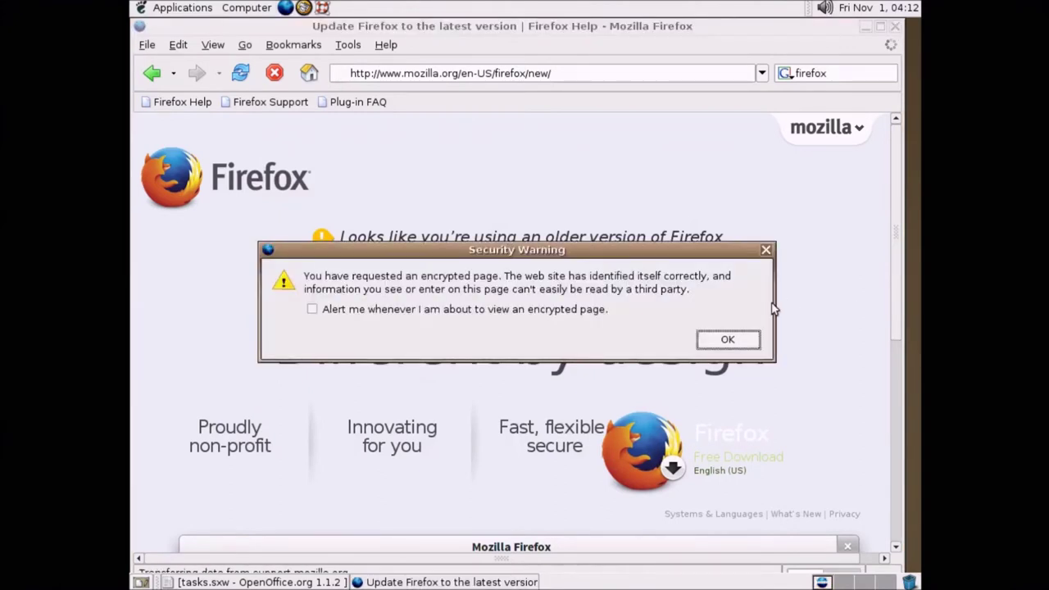
{"action": "left_click", "coordinate": [727, 341]}
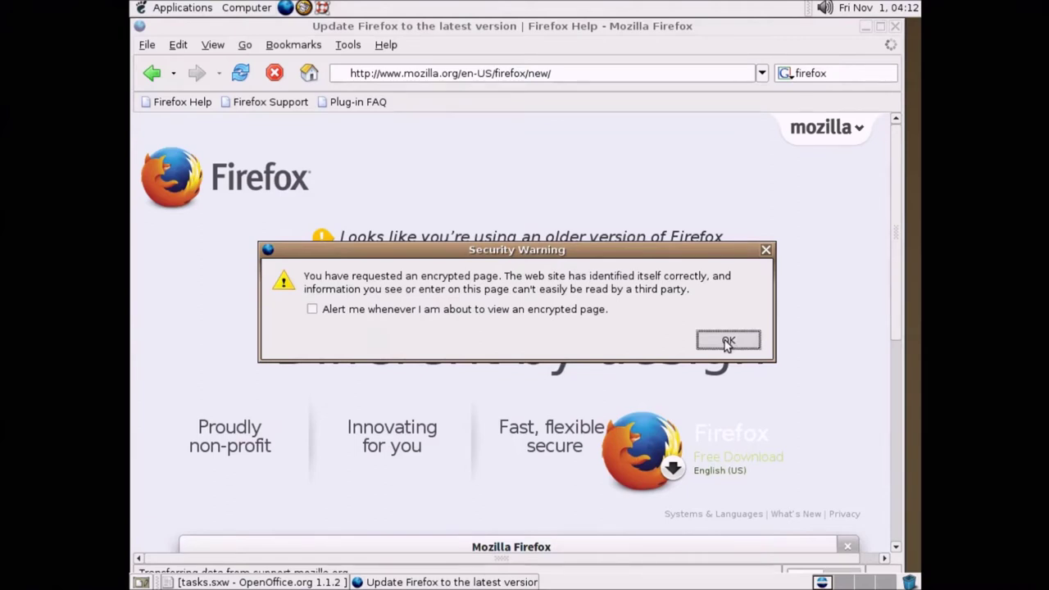
{"action": "left_click", "coordinate": [727, 342]}
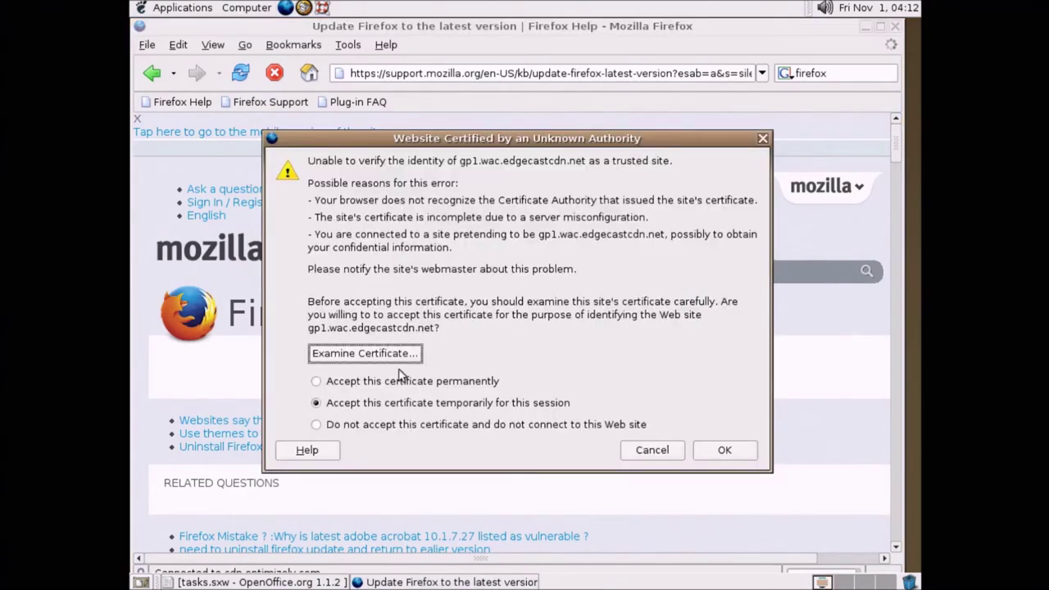
{"action": "left_click", "coordinate": [345, 384]}
{"action": "left_click", "coordinate": [728, 453]}
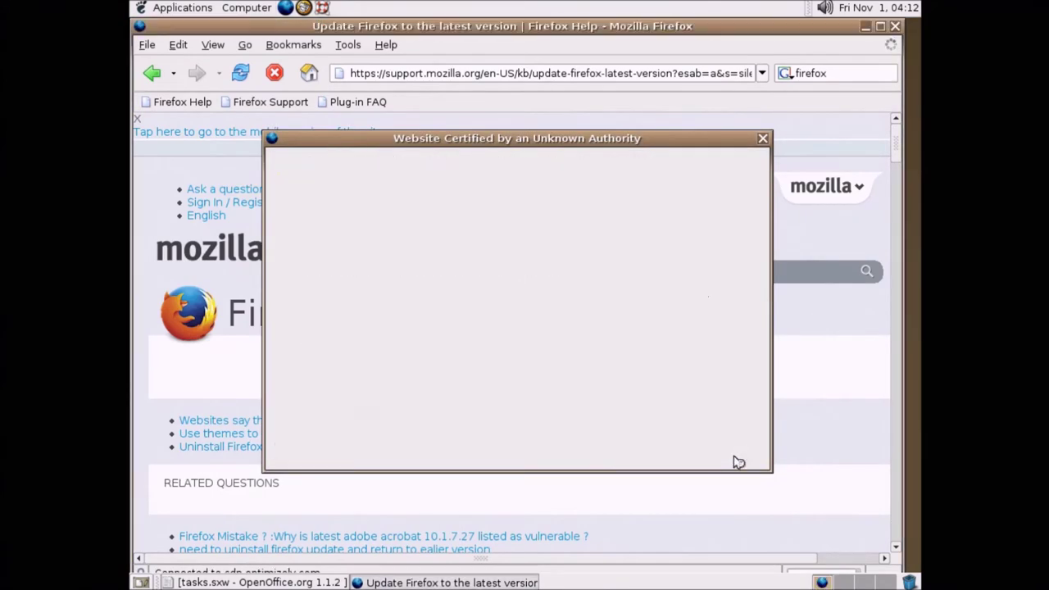
{"action": "left_click", "coordinate": [895, 547]}
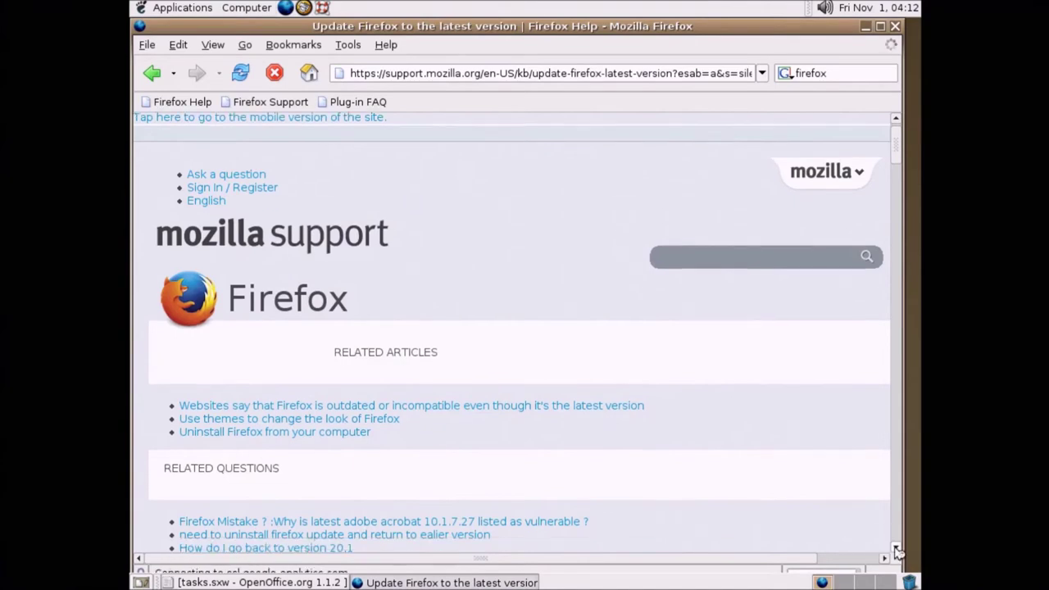
{"action": "left_click", "coordinate": [896, 548]}
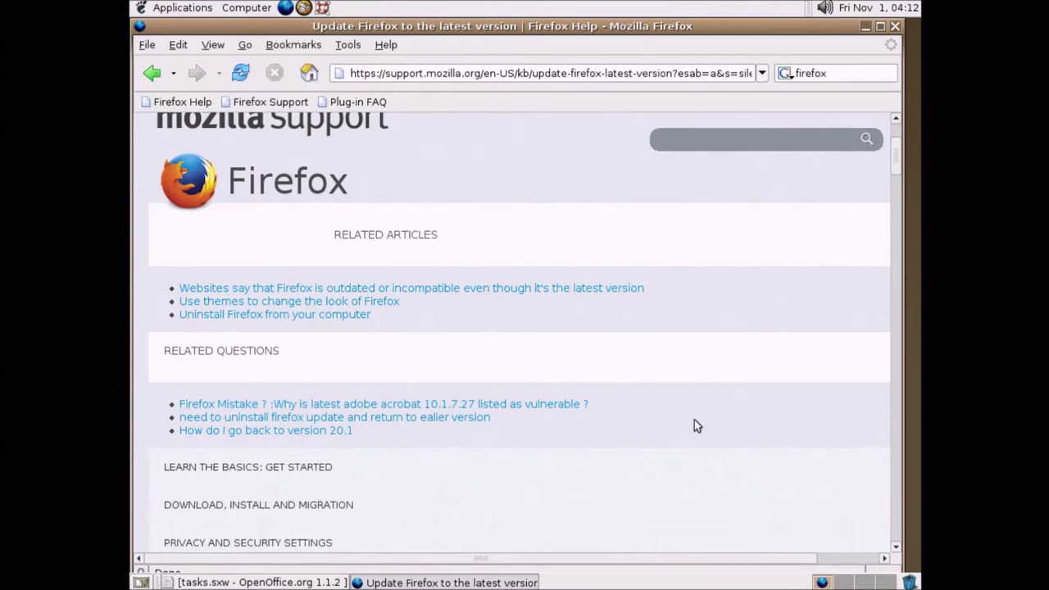
{"action": "scroll", "coordinate": [896, 551], "scroll_direction": "down", "scroll_amount": 10}
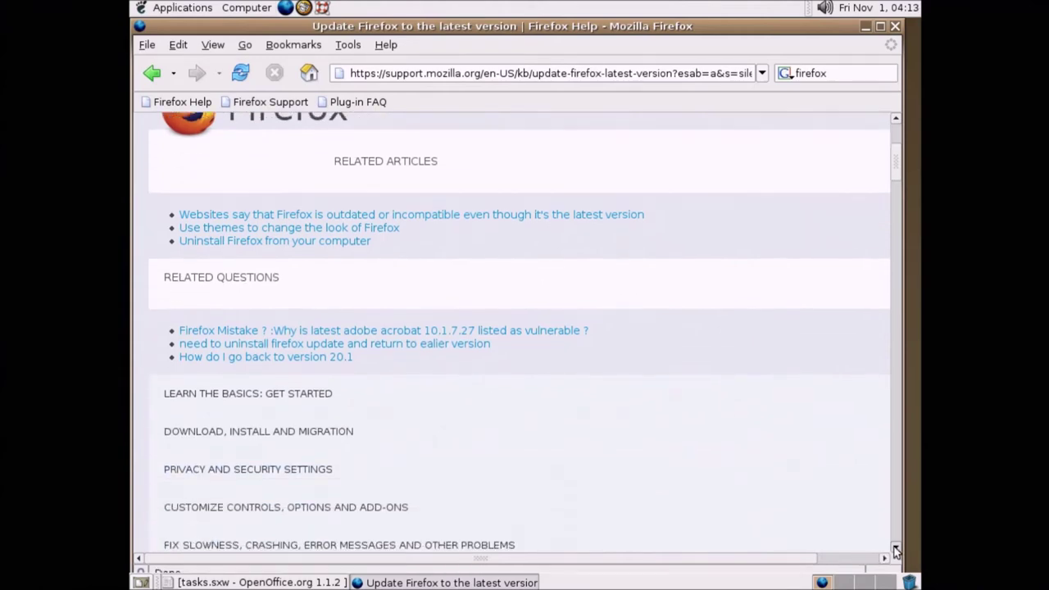
{"action": "scroll", "coordinate": [897, 551], "scroll_direction": "down", "scroll_amount": 5}
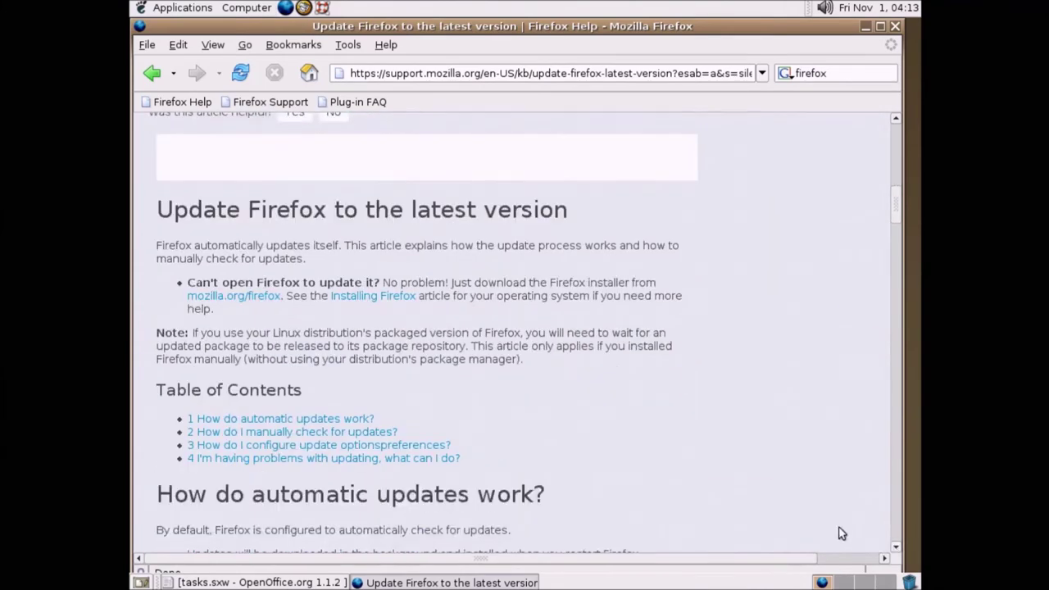
{"action": "scroll", "coordinate": [895, 548], "scroll_direction": "down", "scroll_amount": 9}
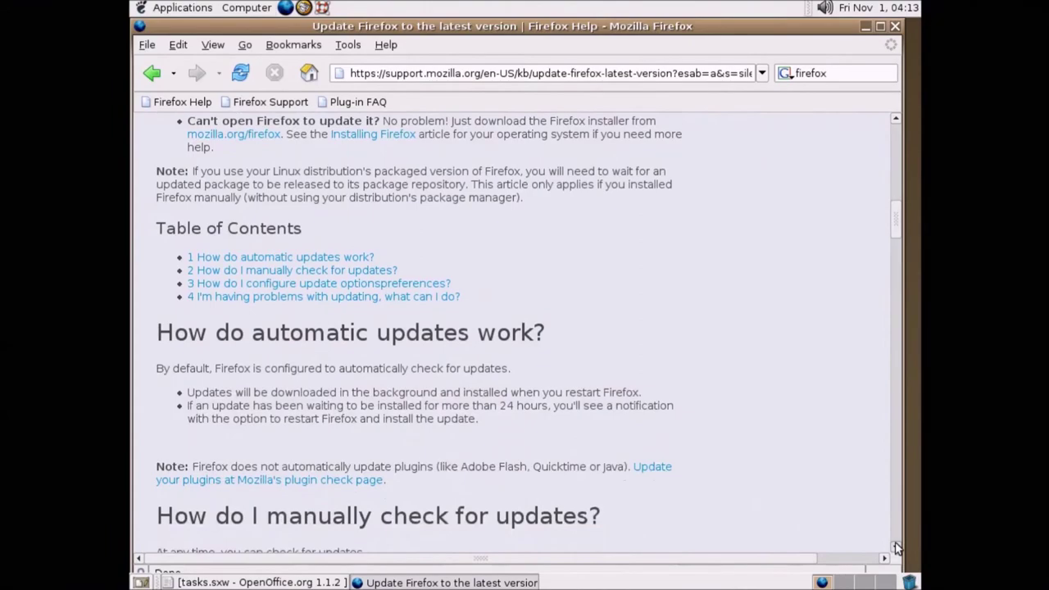
{"action": "scroll", "coordinate": [896, 548], "scroll_direction": "down", "scroll_amount": 20}
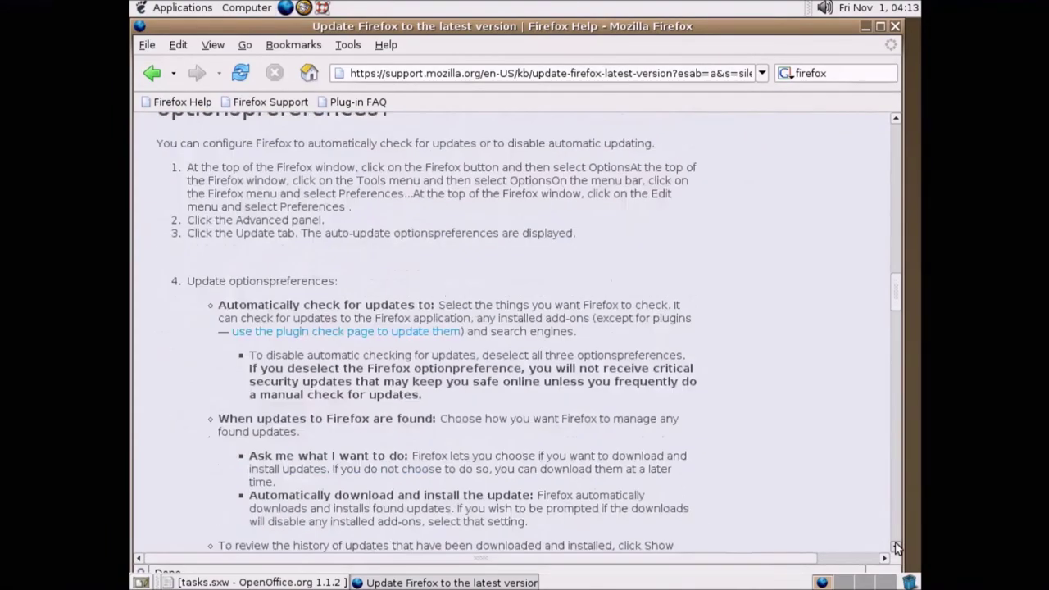
{"action": "scroll", "coordinate": [895, 548], "scroll_direction": "down", "scroll_amount": 11}
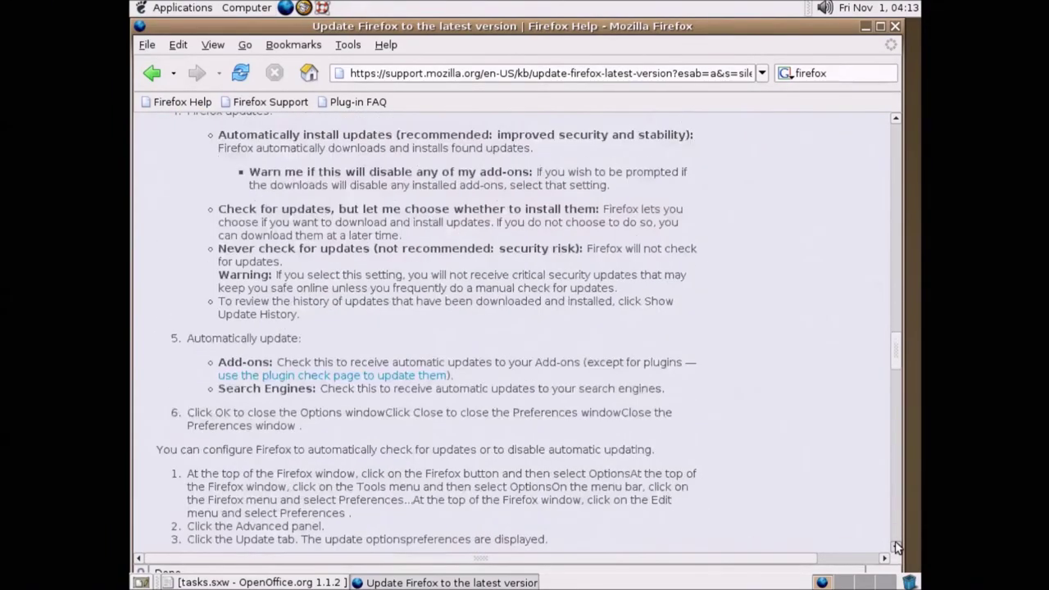
{"action": "scroll", "coordinate": [895, 547], "scroll_direction": "down", "scroll_amount": 15}
{"action": "left_click_drag", "start_coordinate": [895, 538], "coordinate": [890, 205]}
Step: Go from 'Installing Firefox' to 'Install Firefox on Linux', then press UPGRADE FIREFOX
{"action": "left_click", "coordinate": [395, 312]}
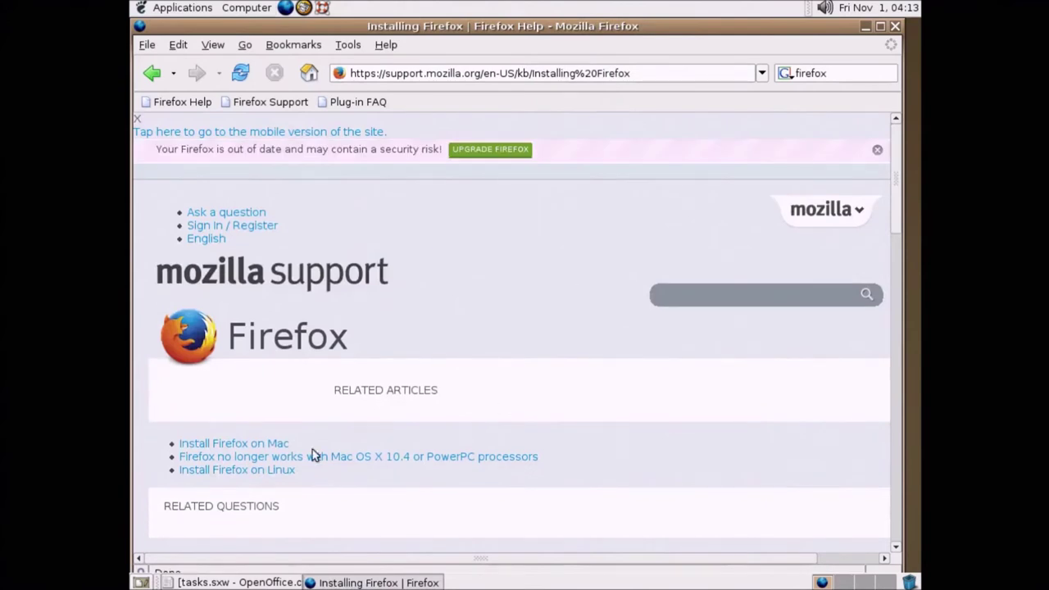
{"action": "left_click", "coordinate": [254, 472]}
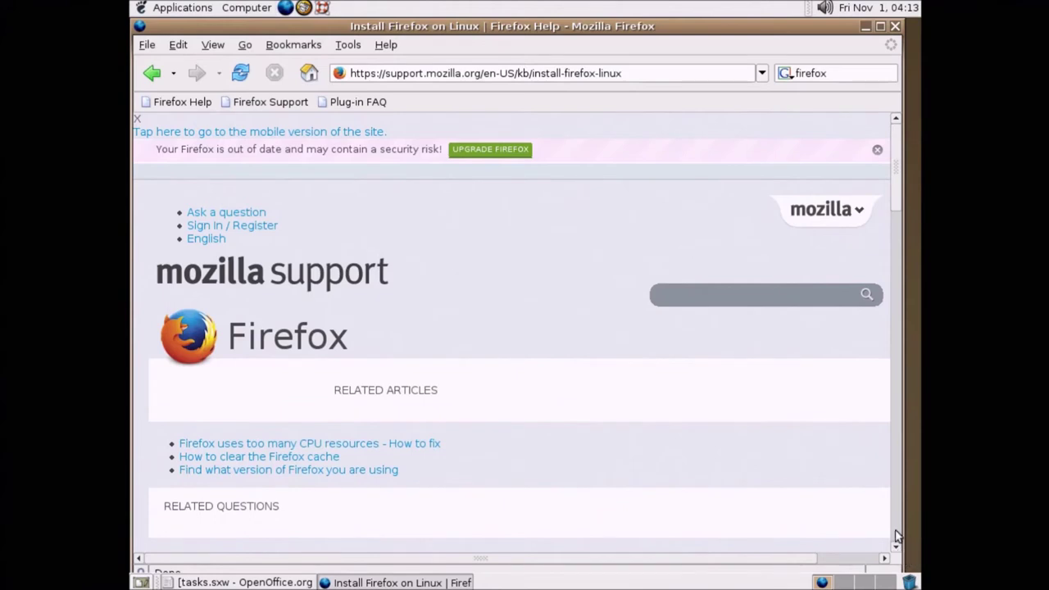
{"action": "left_click", "coordinate": [473, 150]}
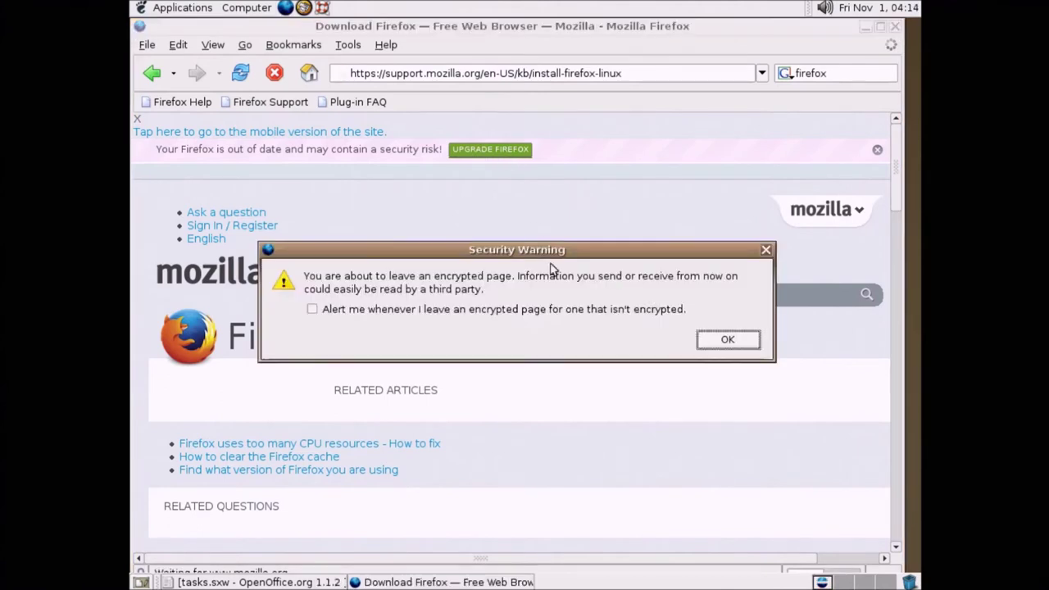
Step: Save the Firefox archive to disk and try opening the finished download in Downloads
{"action": "left_click", "coordinate": [726, 339]}
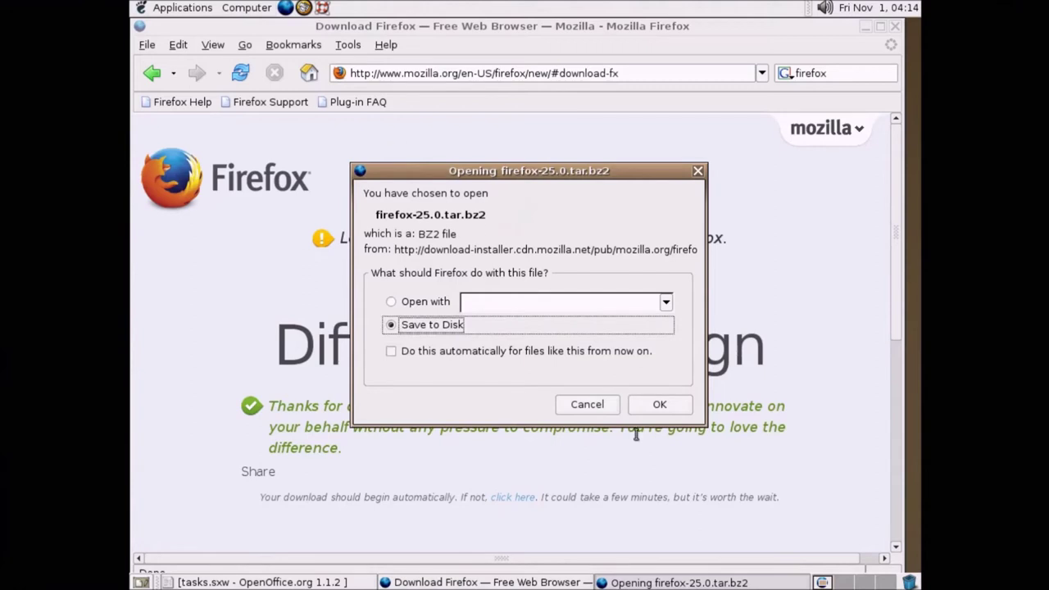
{"action": "left_click", "coordinate": [656, 405]}
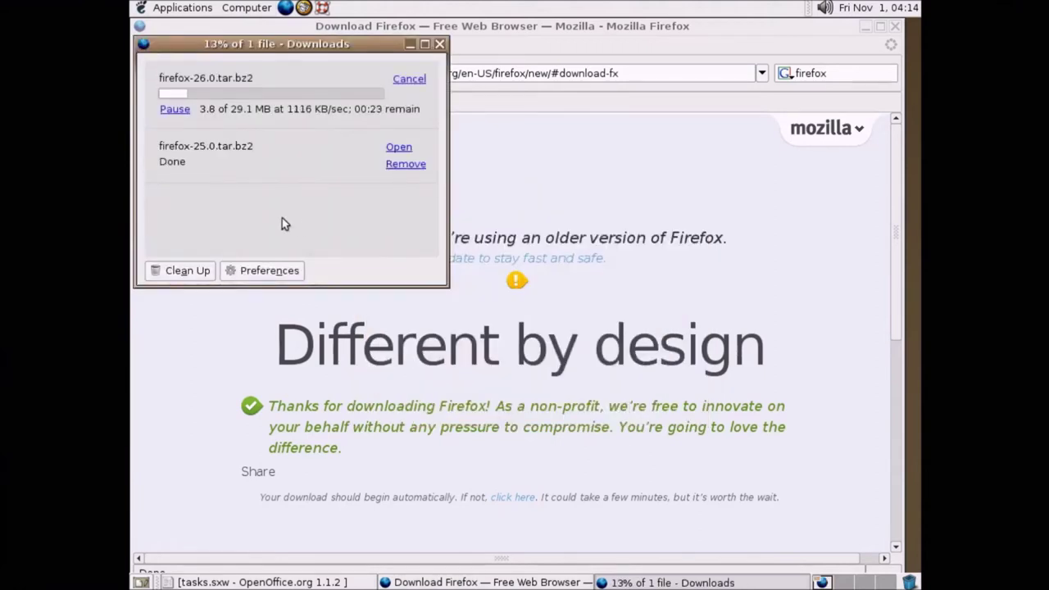
{"action": "left_click", "coordinate": [224, 158]}
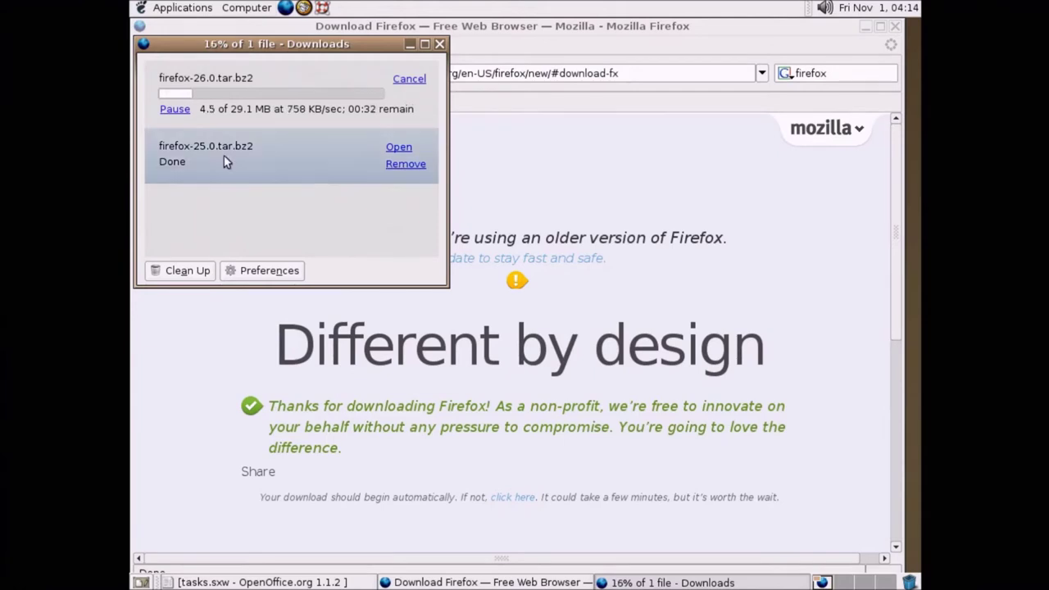
{"action": "left_click", "coordinate": [398, 150]}
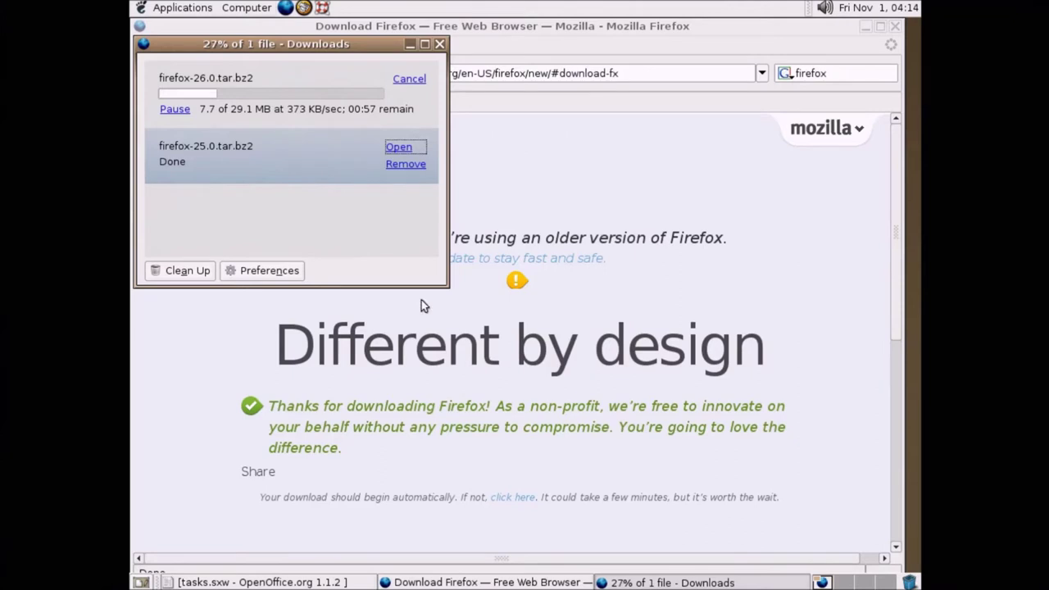
Step: Toggle showing the desktop, then minimize the Firefox window
{"action": "left_click", "coordinate": [141, 581]}
{"action": "left_click", "coordinate": [141, 582]}
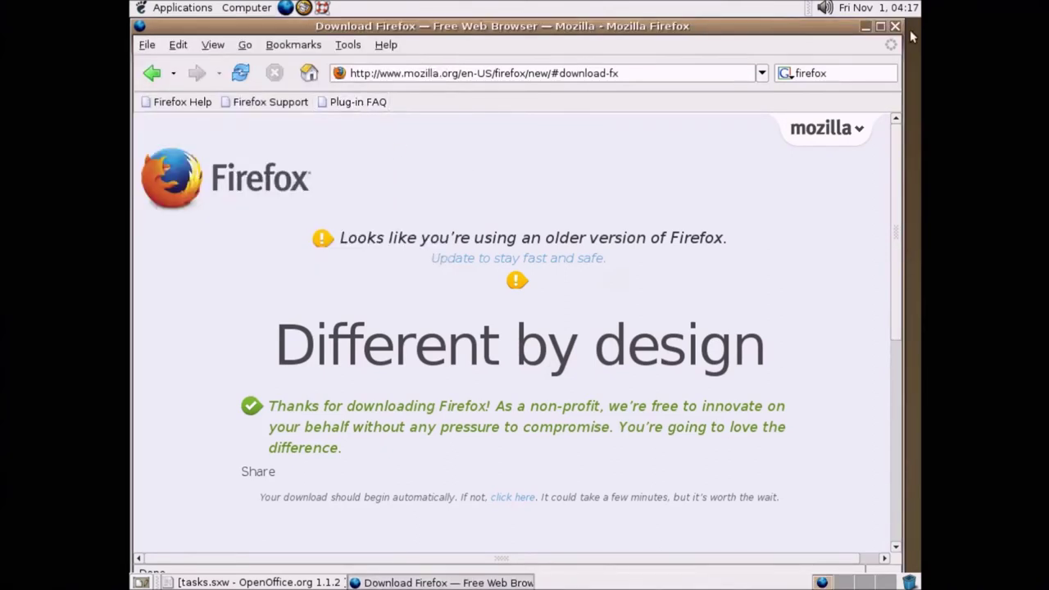
{"action": "left_click", "coordinate": [866, 27]}
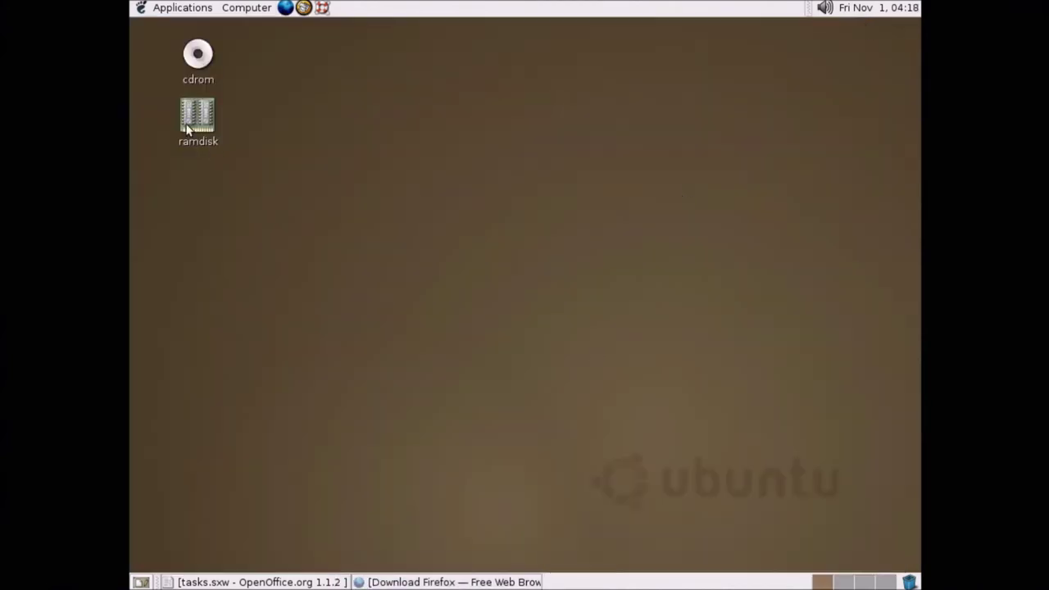
{"action": "left_click", "coordinate": [215, 120]}
{"action": "left_click", "coordinate": [409, 237]}
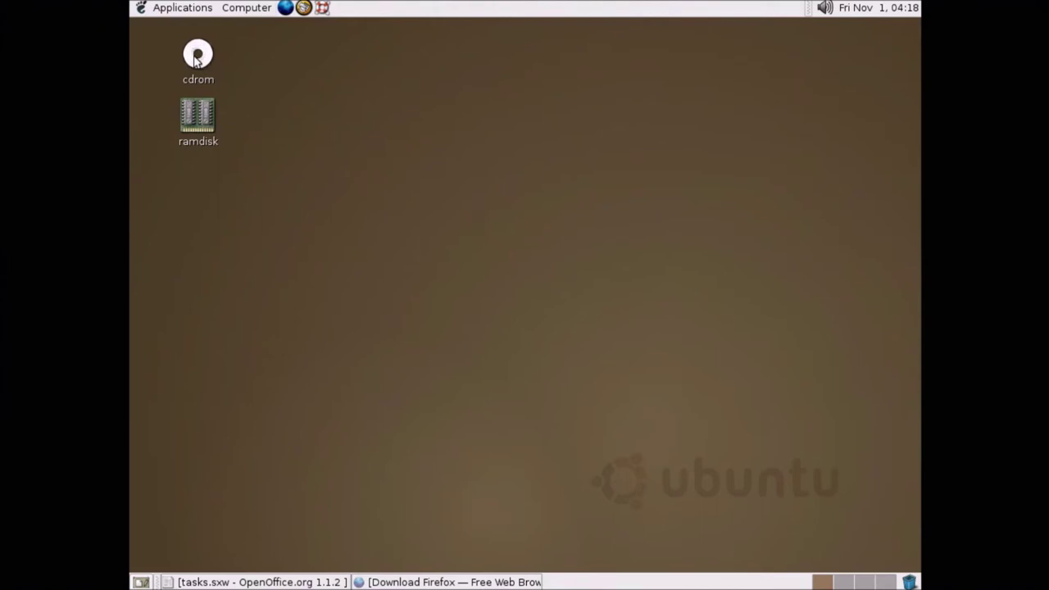
{"action": "double_click", "coordinate": [195, 57]}
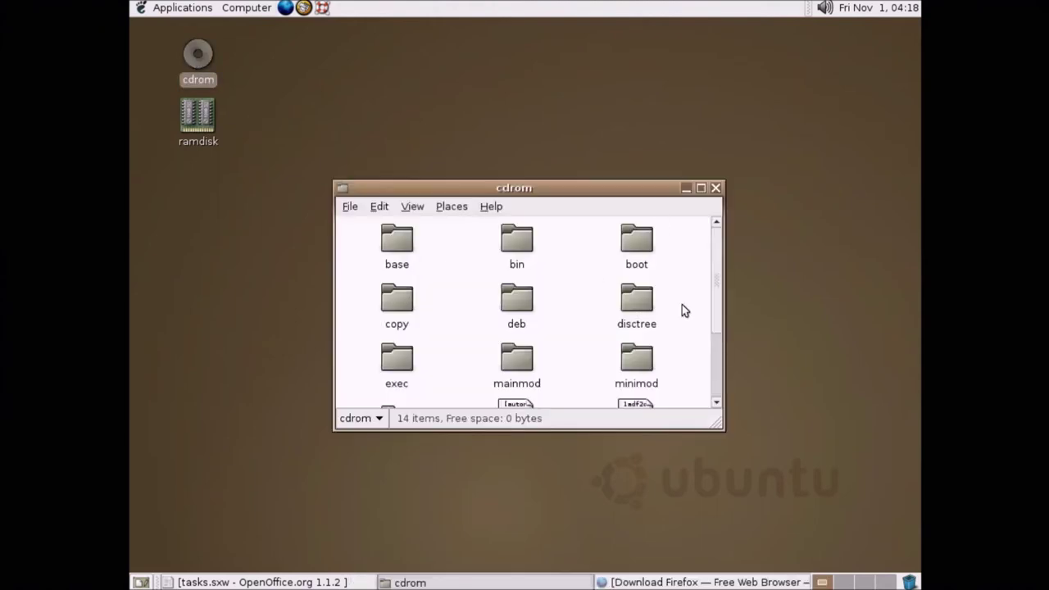
{"action": "scroll", "coordinate": [716, 327], "scroll_direction": "down", "scroll_amount": 3}
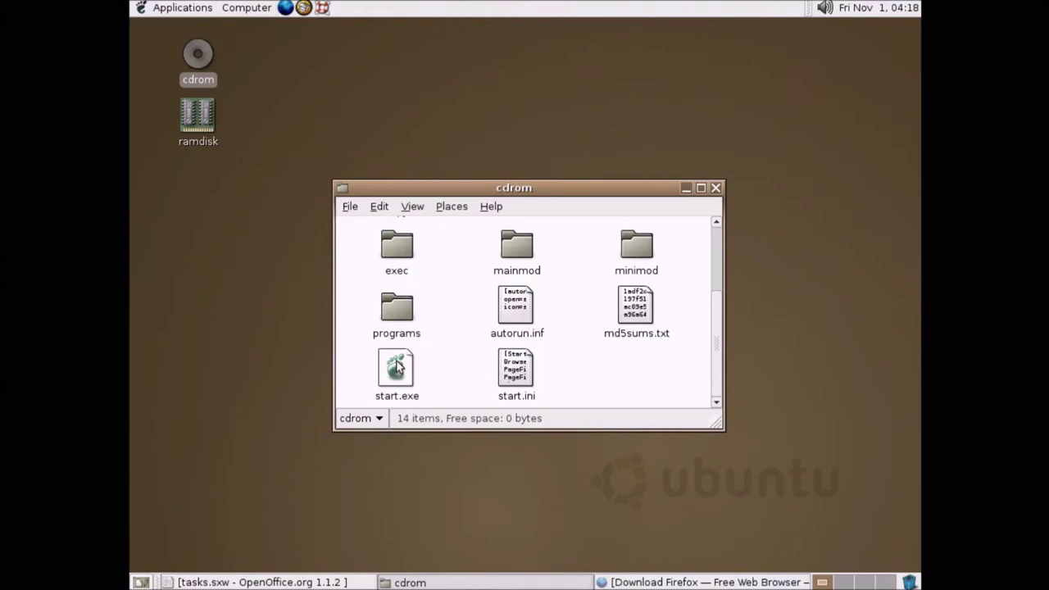
{"action": "double_click", "coordinate": [397, 367]}
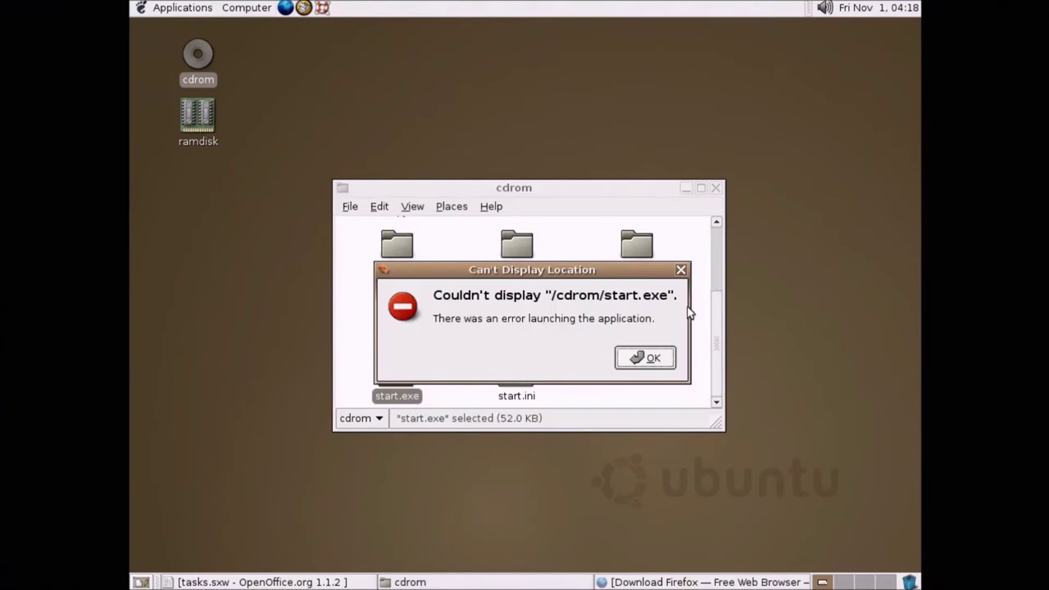
{"action": "left_click", "coordinate": [635, 364]}
{"action": "left_click", "coordinate": [632, 367]}
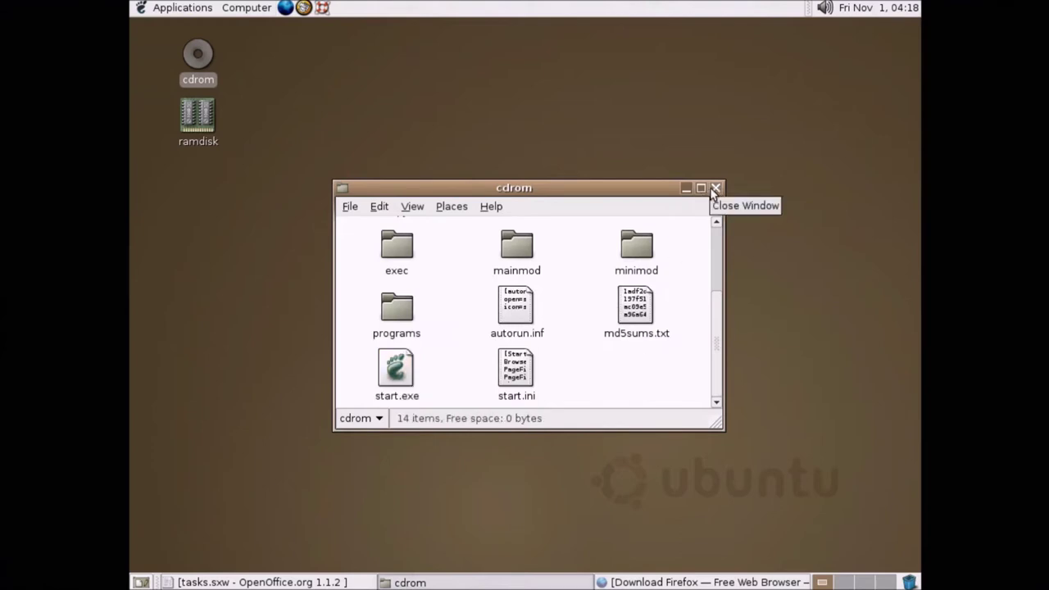
{"action": "left_click", "coordinate": [714, 189]}
{"action": "mouse_move", "coordinate": [410, 584]}
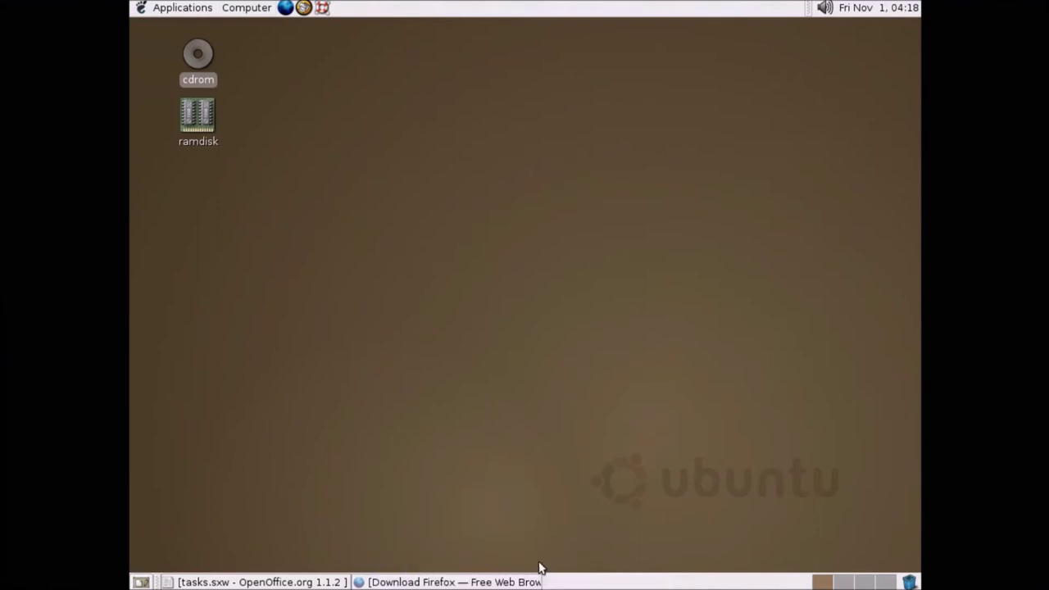
{"action": "left_click", "coordinate": [520, 580]}
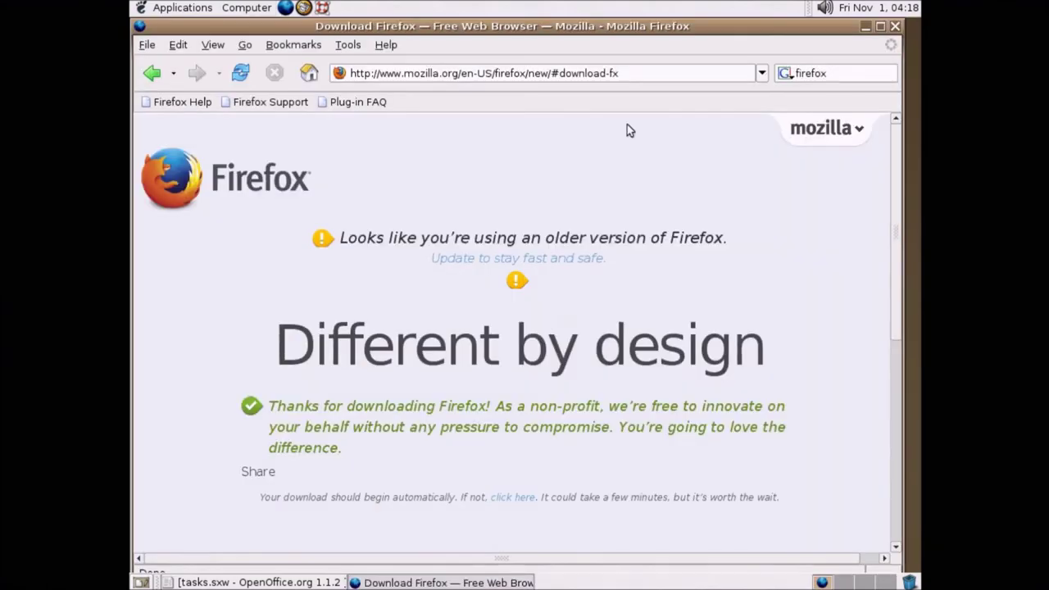
{"action": "left_click", "coordinate": [146, 45]}
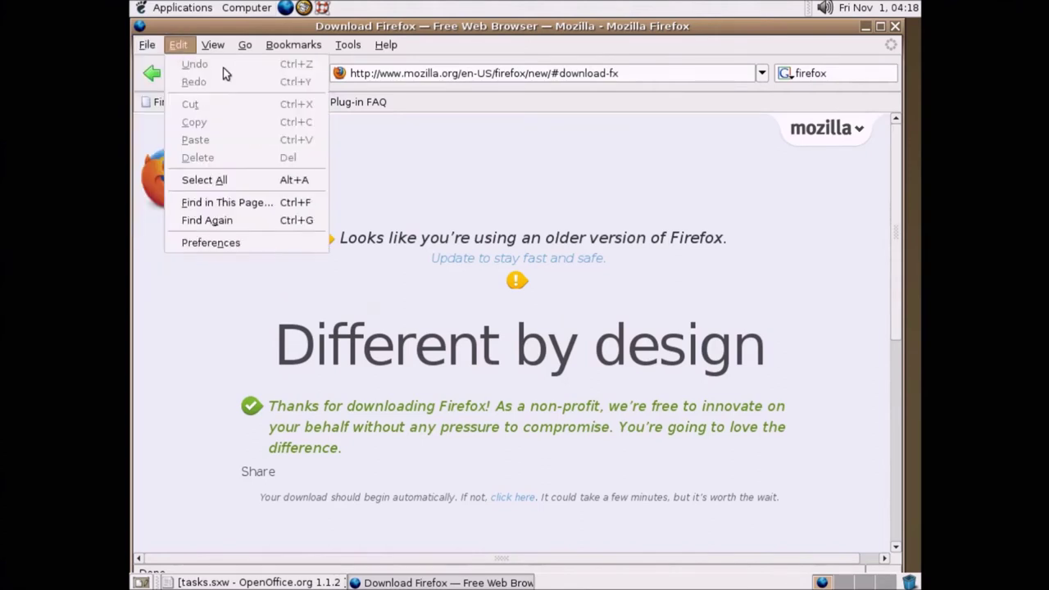
{"action": "mouse_move", "coordinate": [293, 44]}
{"action": "mouse_move", "coordinate": [180, 50]}
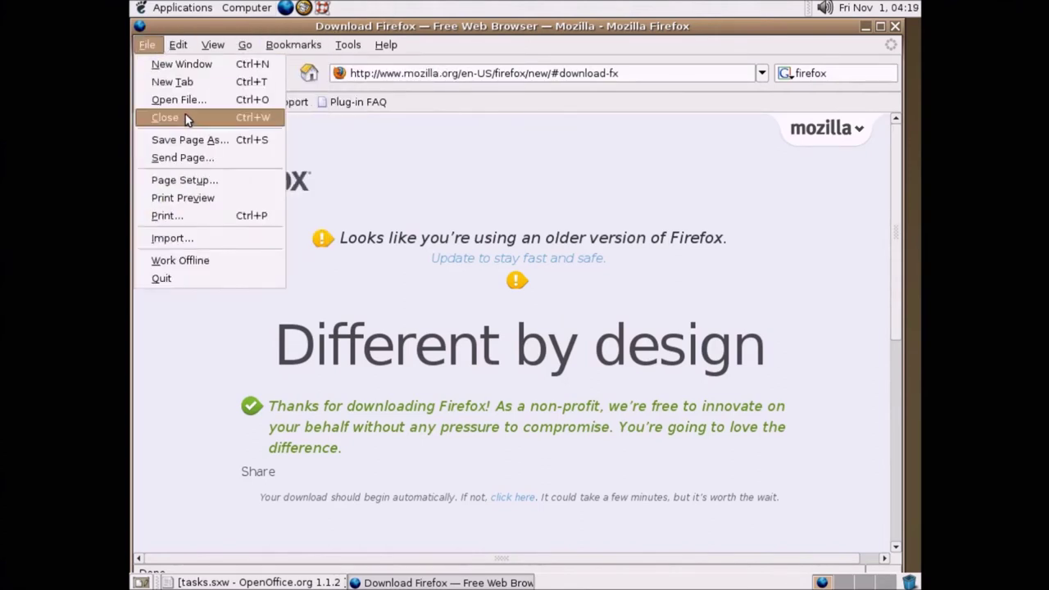
{"action": "mouse_move", "coordinate": [212, 44]}
{"action": "mouse_move", "coordinate": [218, 67]}
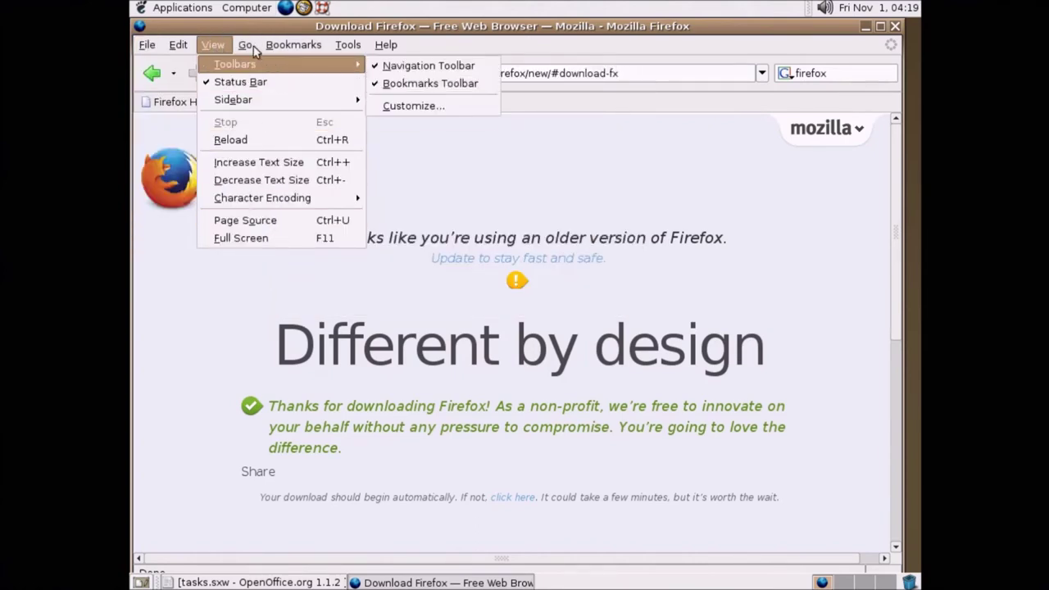
{"action": "mouse_move", "coordinate": [245, 46]}
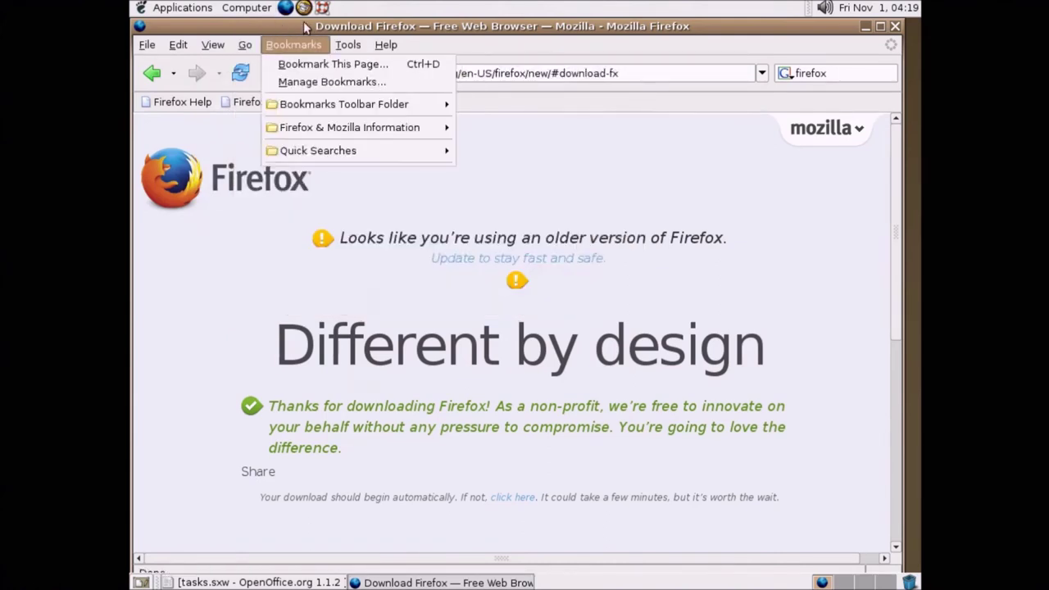
{"action": "mouse_move", "coordinate": [344, 47]}
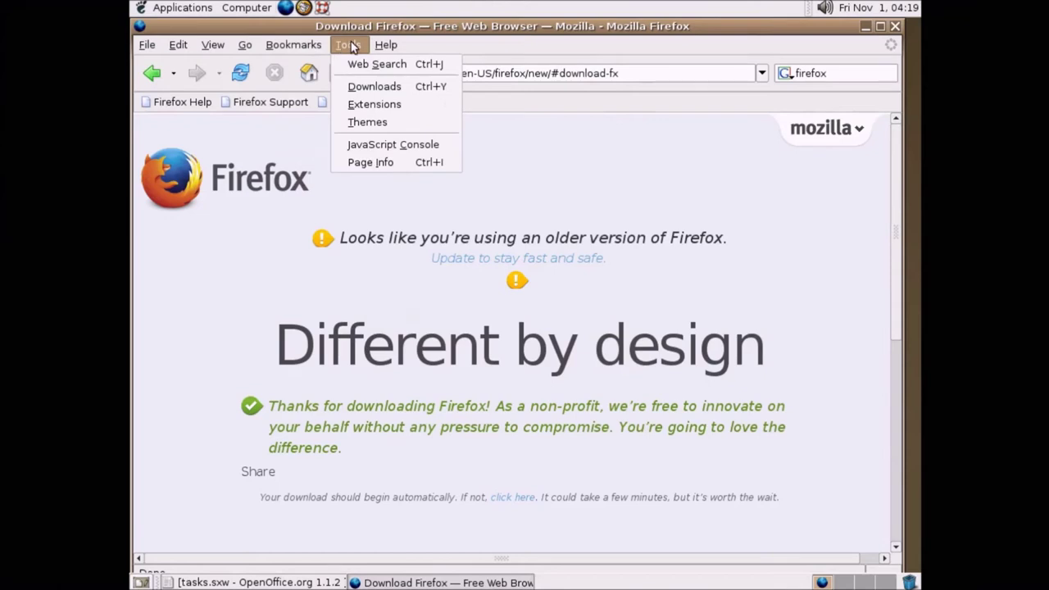
{"action": "mouse_move", "coordinate": [391, 45]}
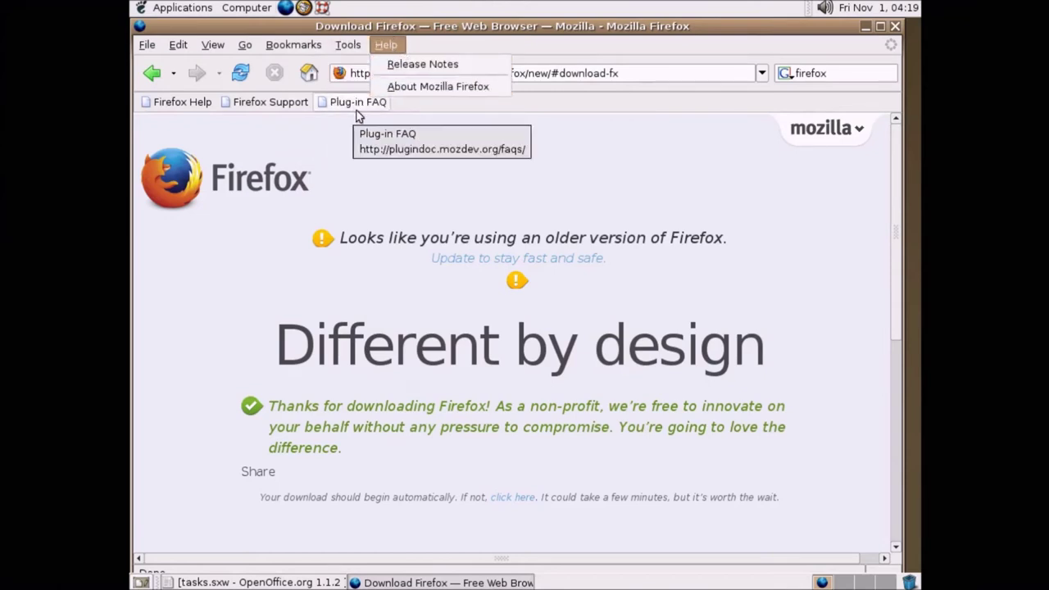
{"action": "left_click", "coordinate": [378, 148]}
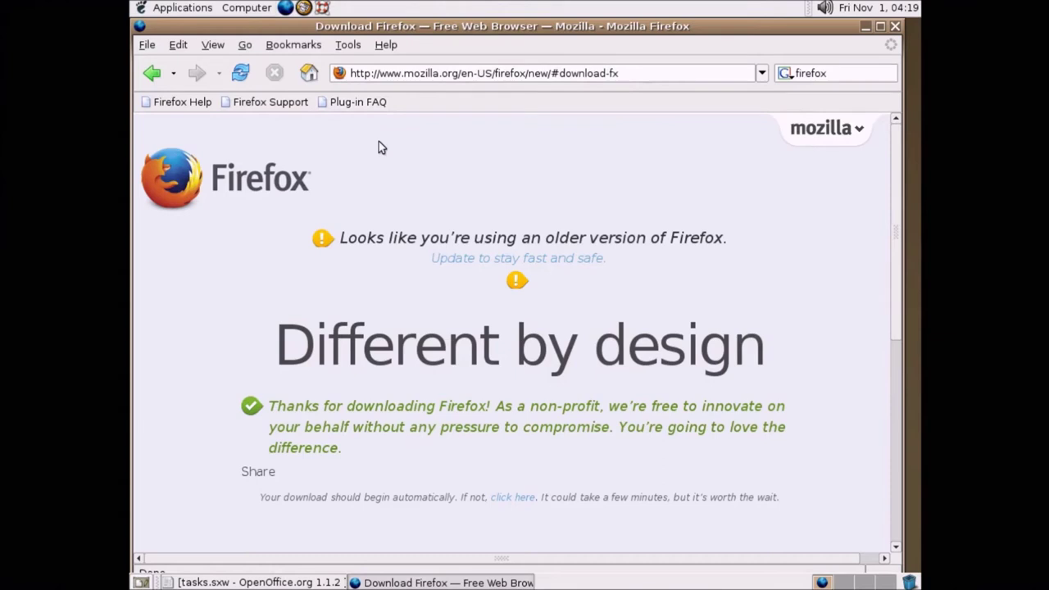
{"action": "left_click", "coordinate": [279, 49]}
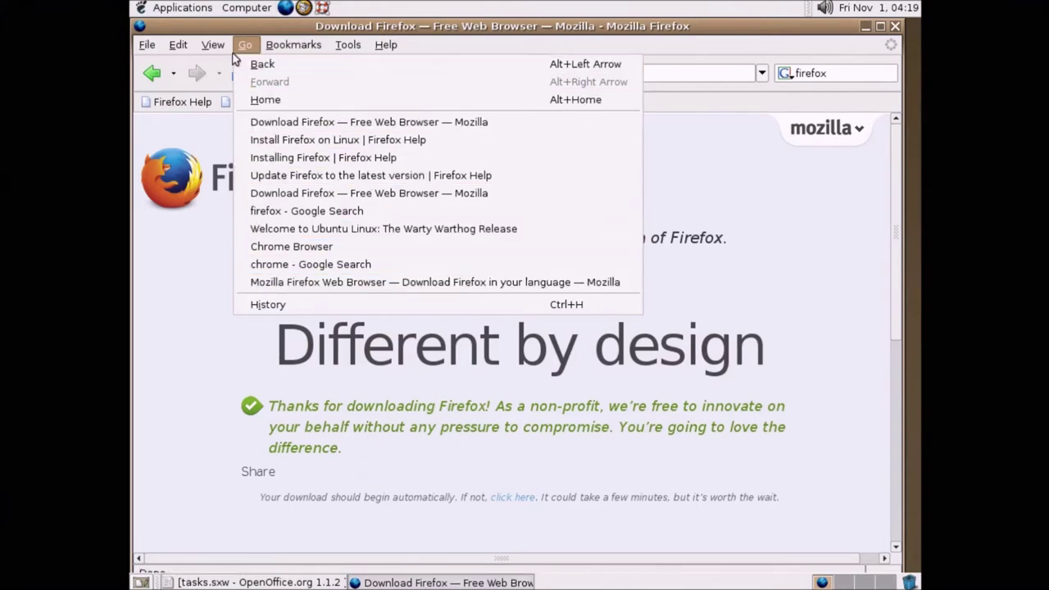
{"action": "mouse_move", "coordinate": [231, 101]}
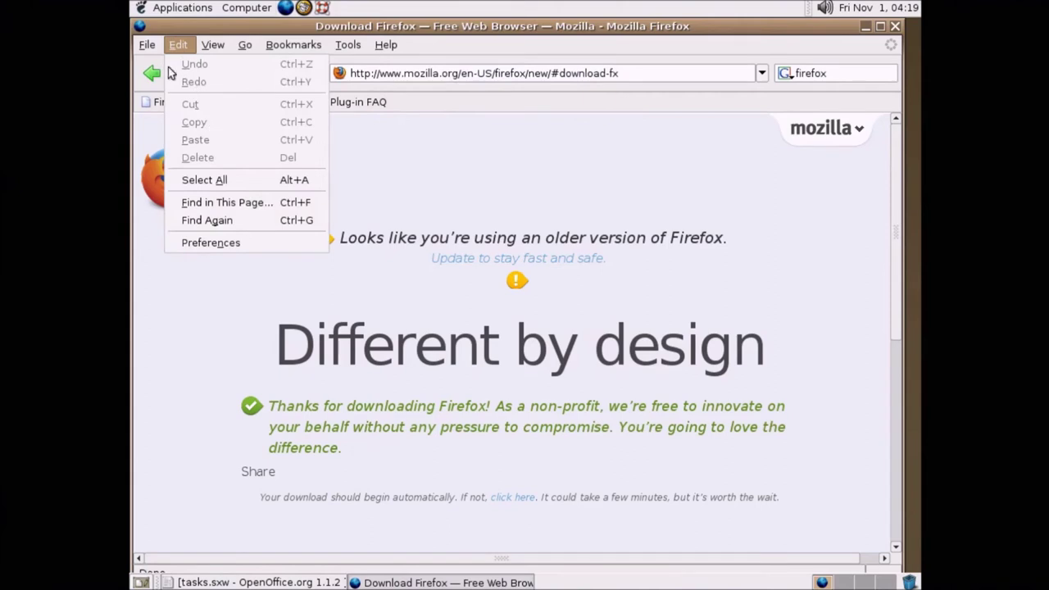
{"action": "key", "text": "Left"}
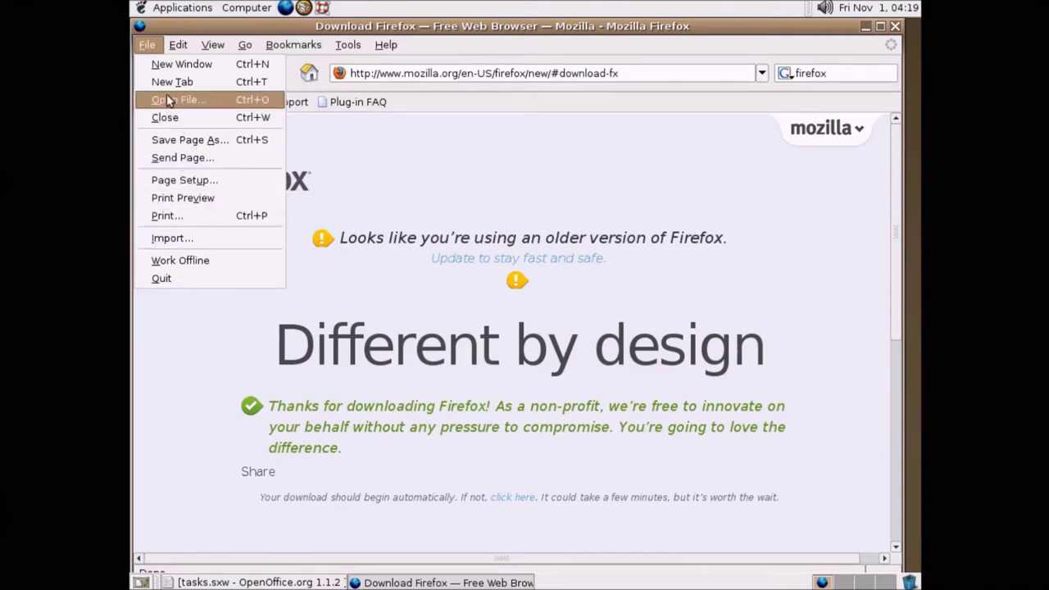
{"action": "left_click", "coordinate": [534, 164]}
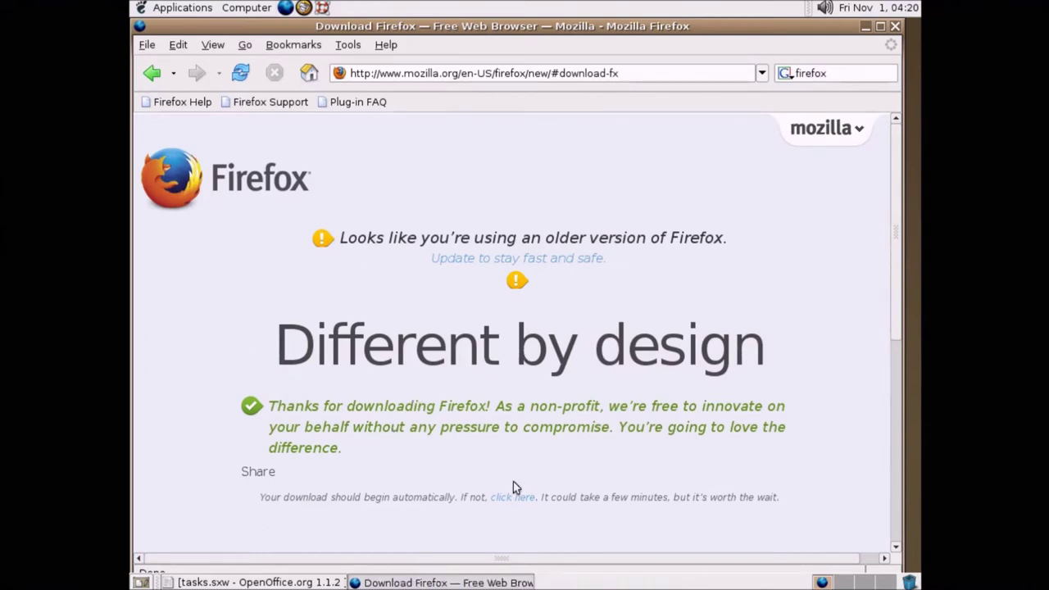
{"action": "left_click_drag", "start_coordinate": [896, 549], "coordinate": [911, 324]}
Step: Replace the search term with 'internet for ubuntu 4.10' and run the search
{"action": "left_click", "coordinate": [849, 74]}
{"action": "key", "text": "BackSpace"}
{"action": "key", "text": "BackSpace"}
{"action": "key", "text": "BackSpace"}
{"action": "key", "text": "BackSpace"}
{"action": "key", "text": "BackSpace"}
{"action": "key", "text": "BackSpace"}
{"action": "key", "text": "BackSpace"}
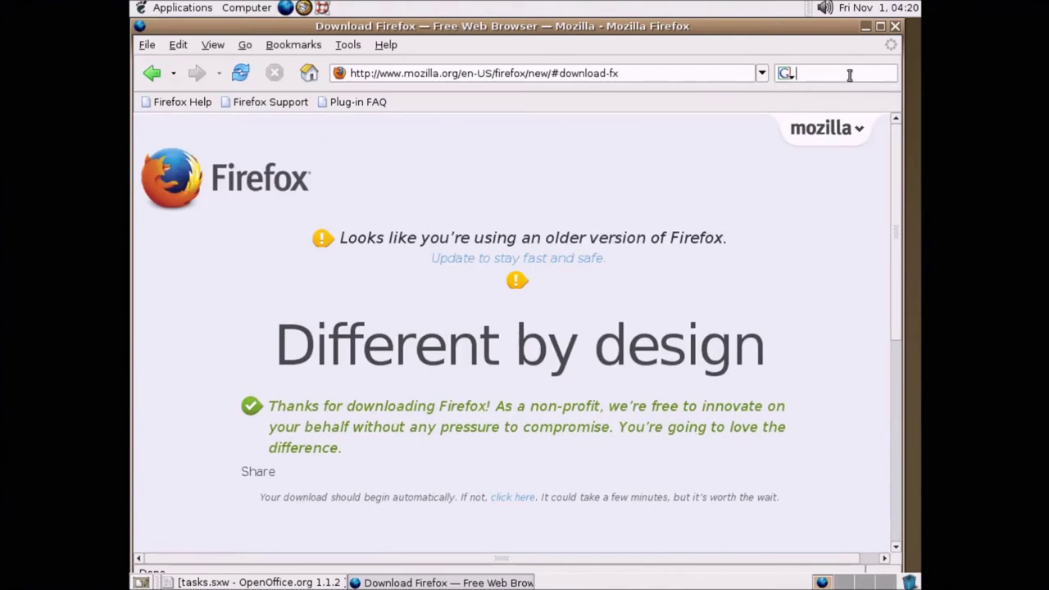
{"action": "type", "text": "inter"}
{"action": "type", "text": "net "}
{"action": "type", "text": "for ubuntu 4.1"}
{"action": "type", "text": "0"}
{"action": "key", "text": "Return"}
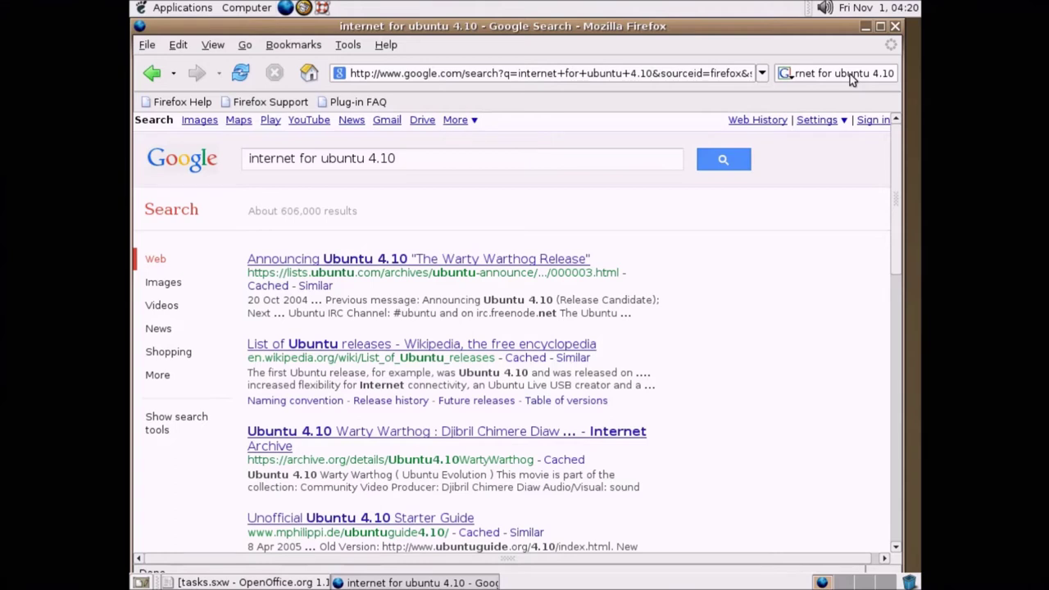
Step: Add 'browser' to the Google query, resubmit, and agree to send it unencrypted
{"action": "left_click", "coordinate": [895, 546]}
{"action": "left_click_drag", "start_coordinate": [896, 546], "coordinate": [895, 547]}
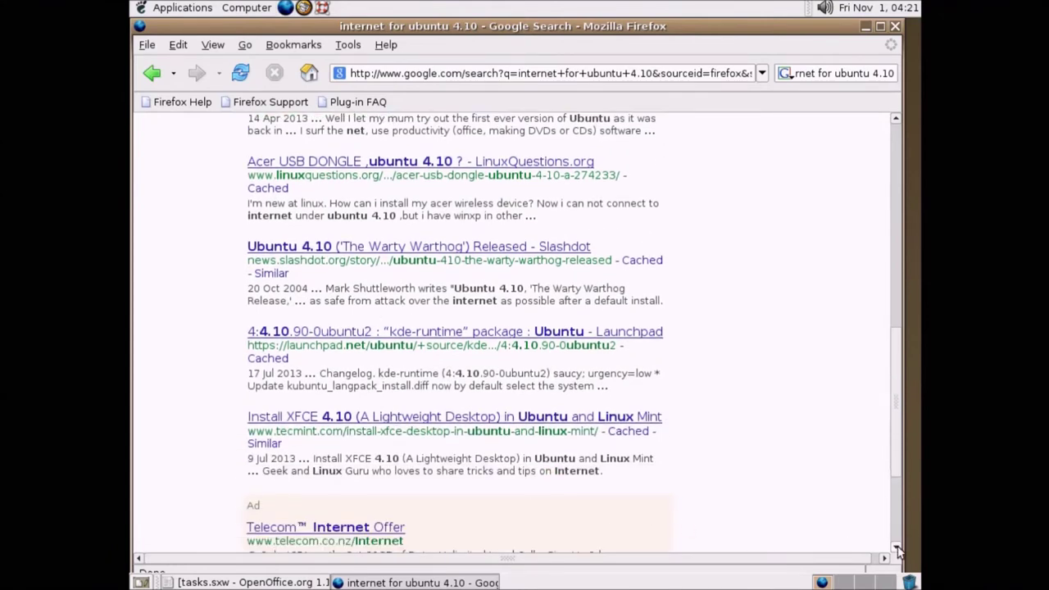
{"action": "left_click_drag", "start_coordinate": [899, 466], "coordinate": [885, 131]}
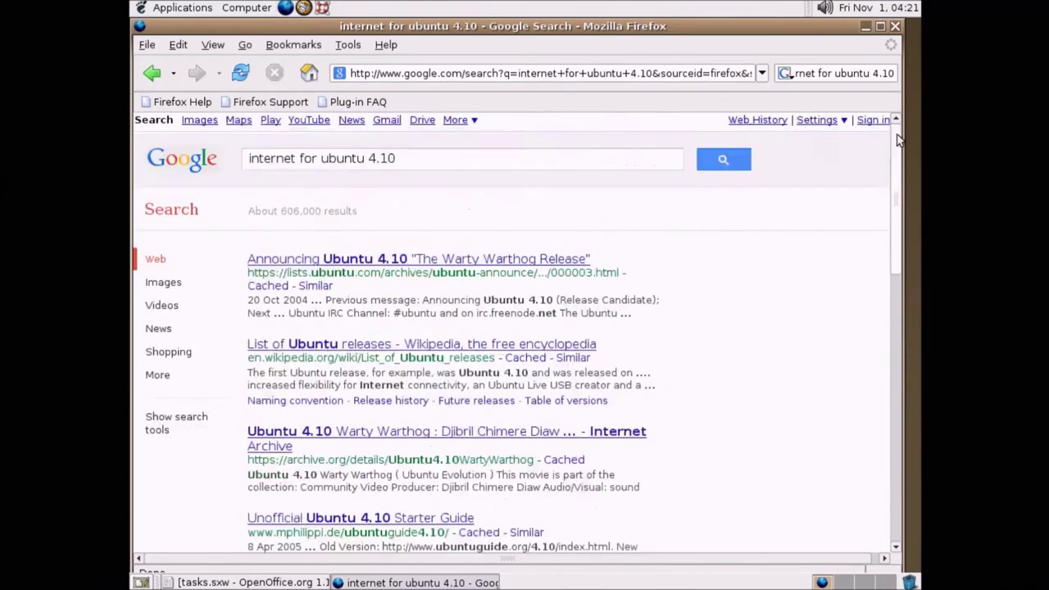
{"action": "left_click", "coordinate": [300, 157]}
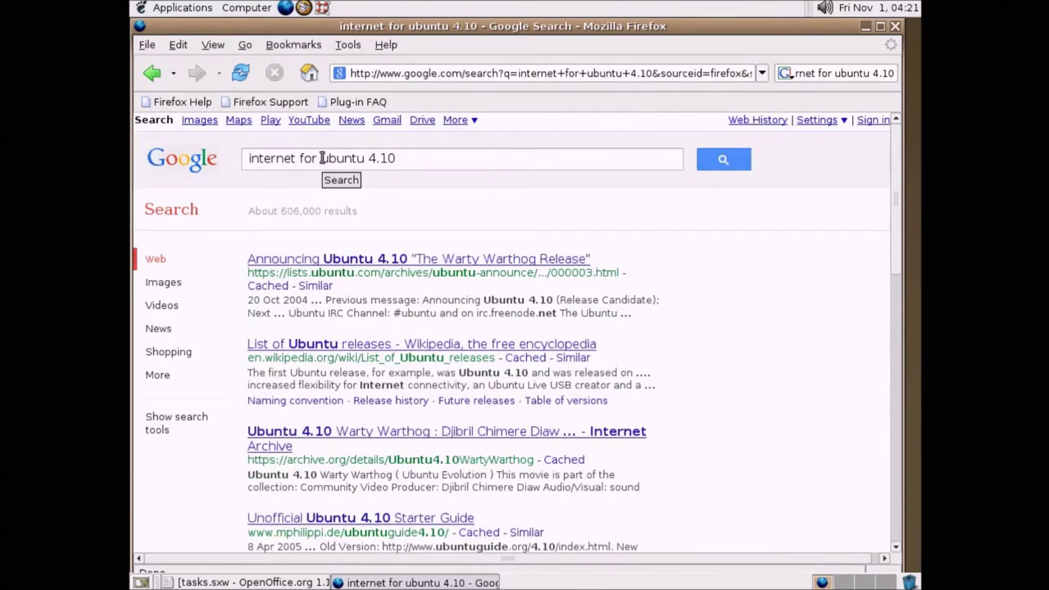
{"action": "type", "text": "browser"}
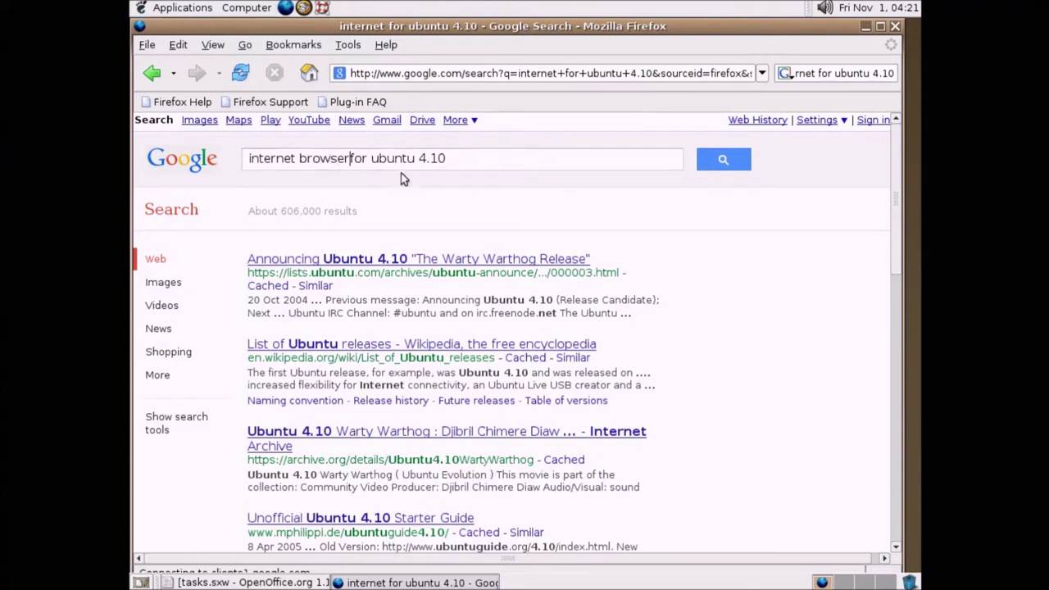
{"action": "key", "text": "Return"}
{"action": "left_click", "coordinate": [727, 353]}
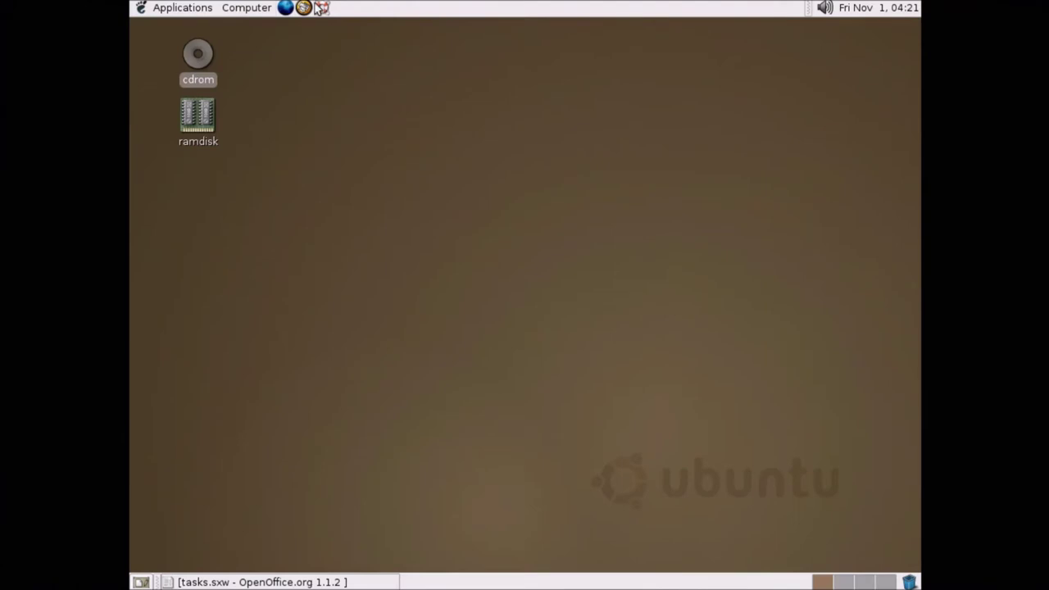
Step: Clear the desktop selection, launch Evolution from the top panel, and move past the Welcome page
{"action": "left_click", "coordinate": [327, 172]}
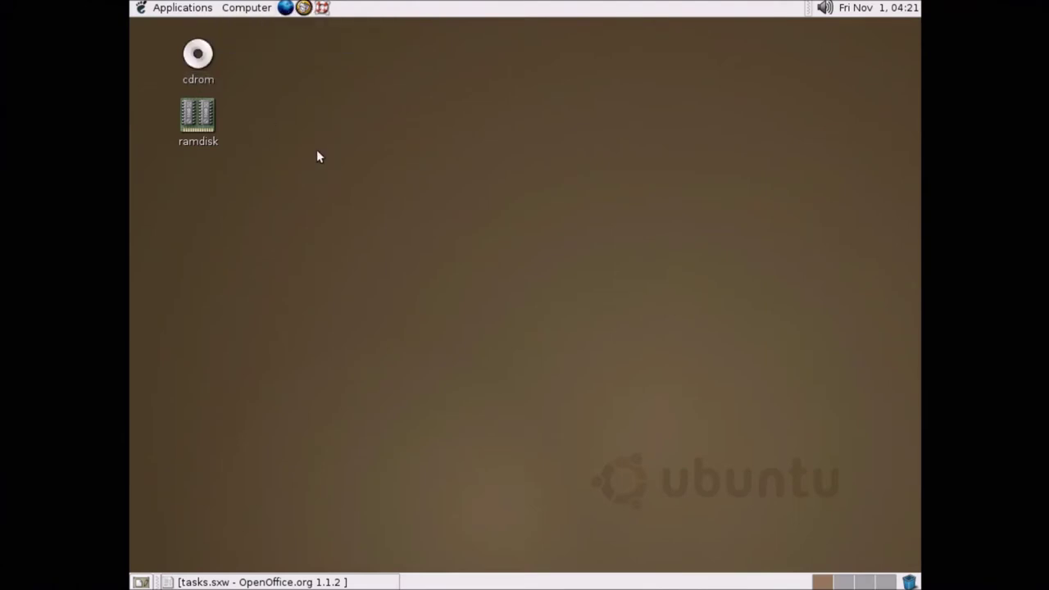
{"action": "left_click", "coordinate": [303, 8]}
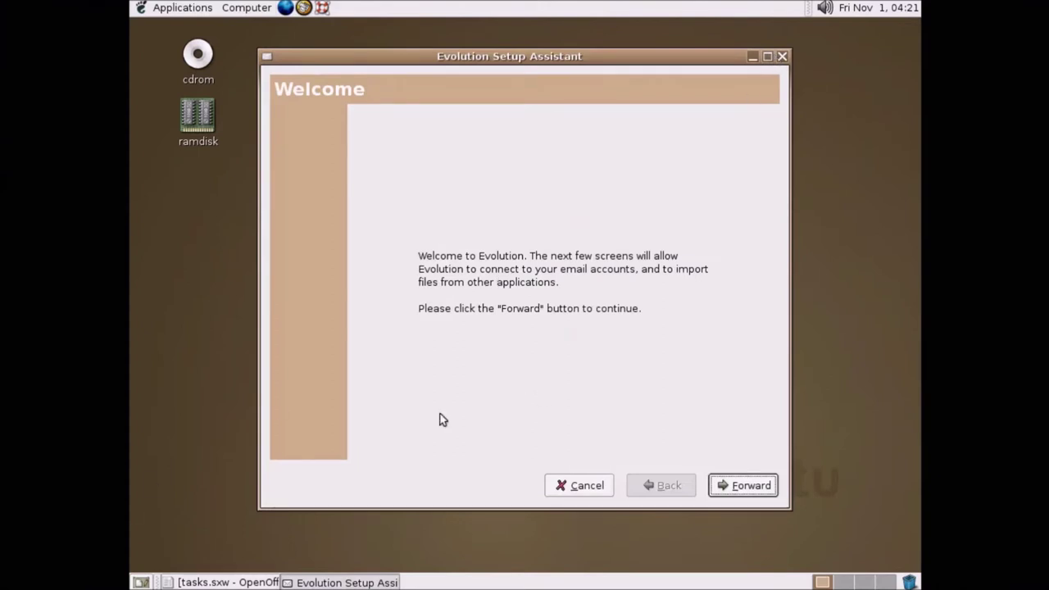
{"action": "left_click", "coordinate": [759, 486]}
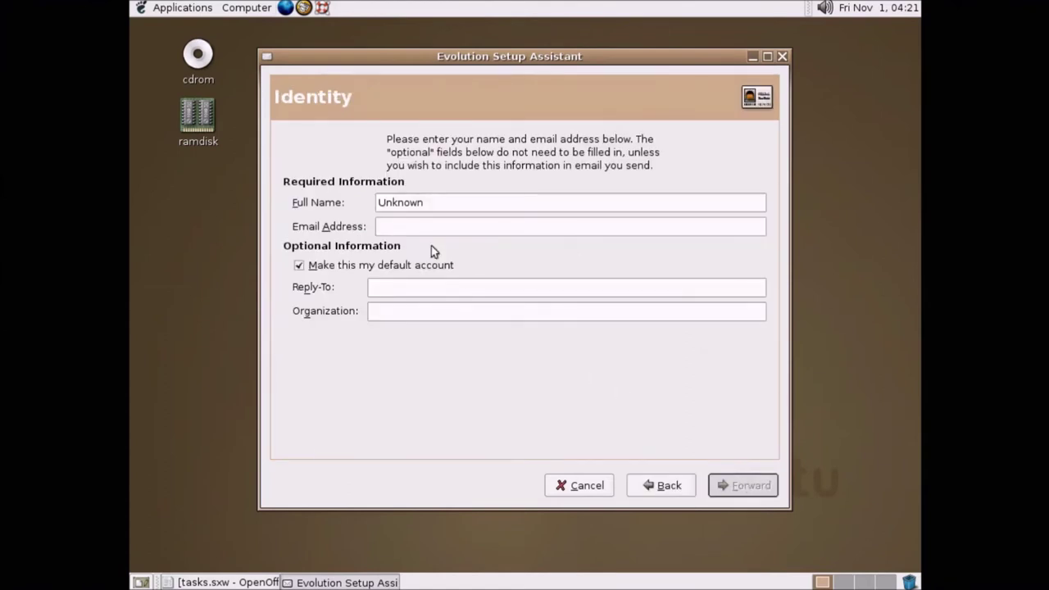
Step: Replace 'Unknown' with the user's full name, enter their e-mail address, and advance to Receiving Mail
{"action": "left_click", "coordinate": [437, 203]}
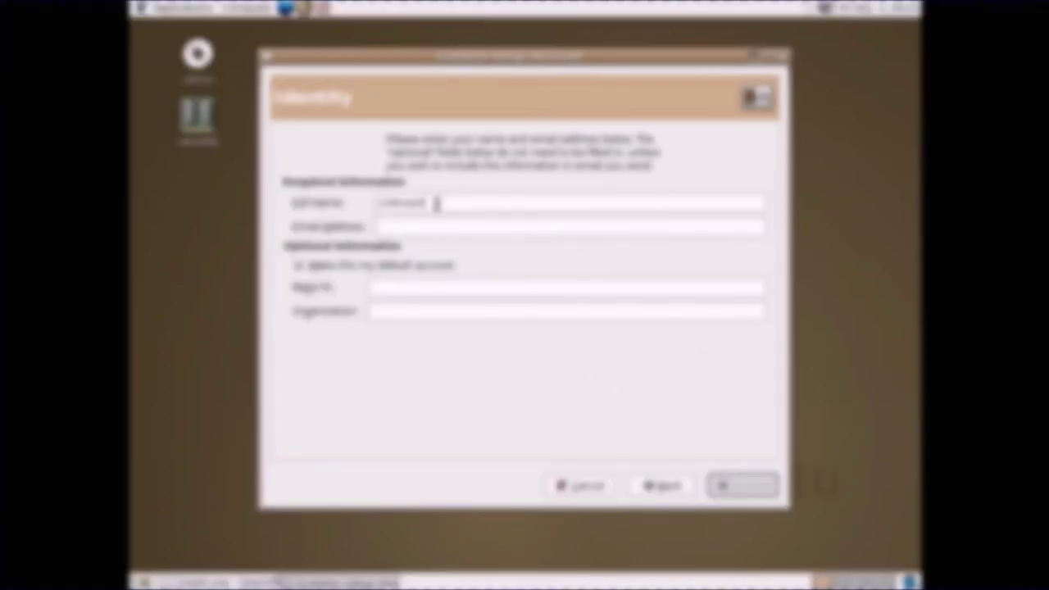
{"action": "left_click_drag", "start_coordinate": [435, 204], "coordinate": [311, 201]}
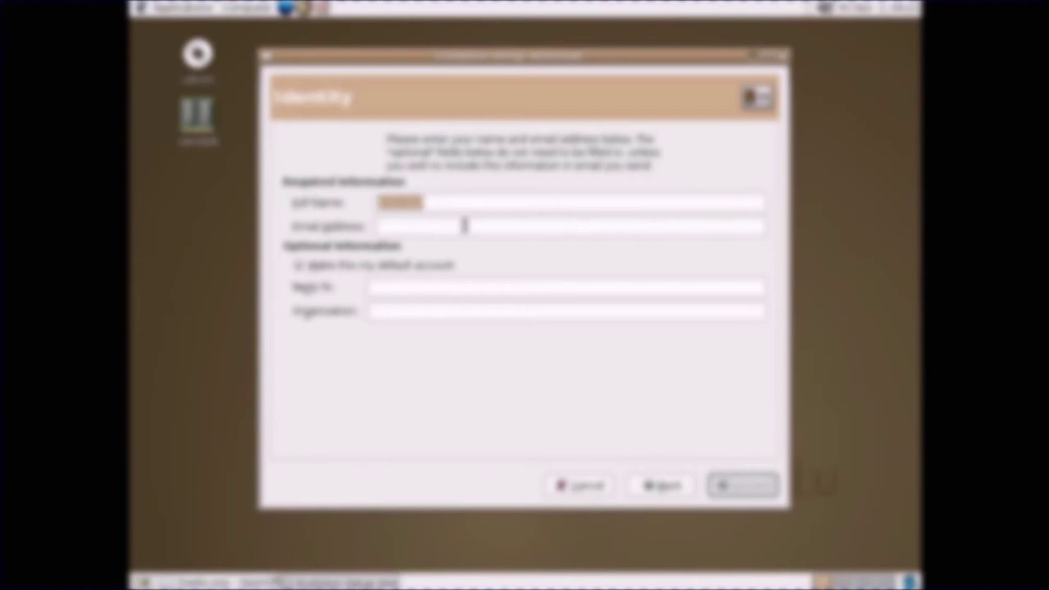
{"action": "type", "text": "M"}
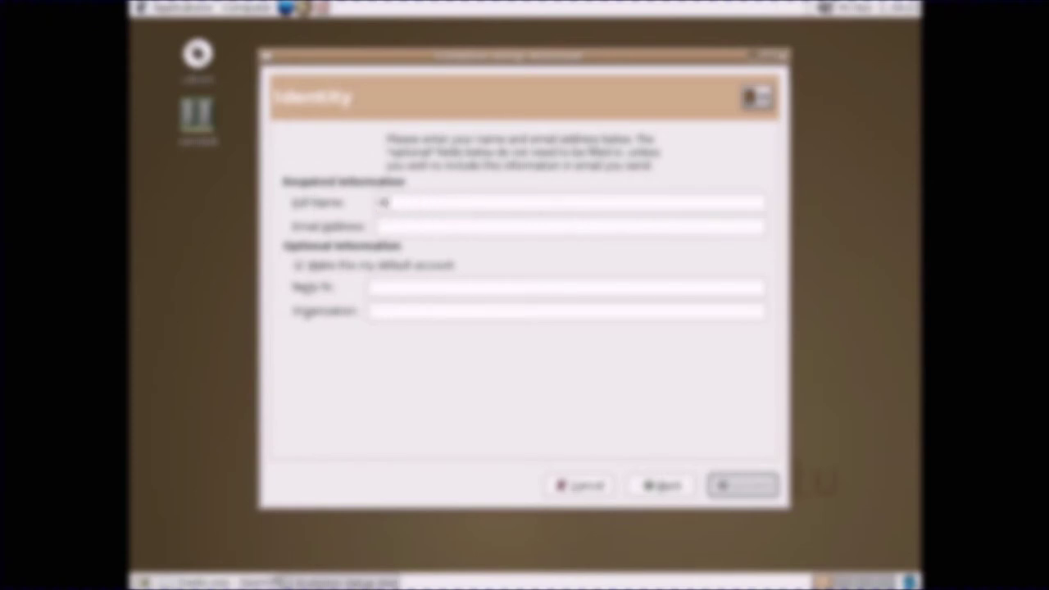
{"action": "type", "text": "ithun"}
{"action": "left_click", "coordinate": [463, 226]}
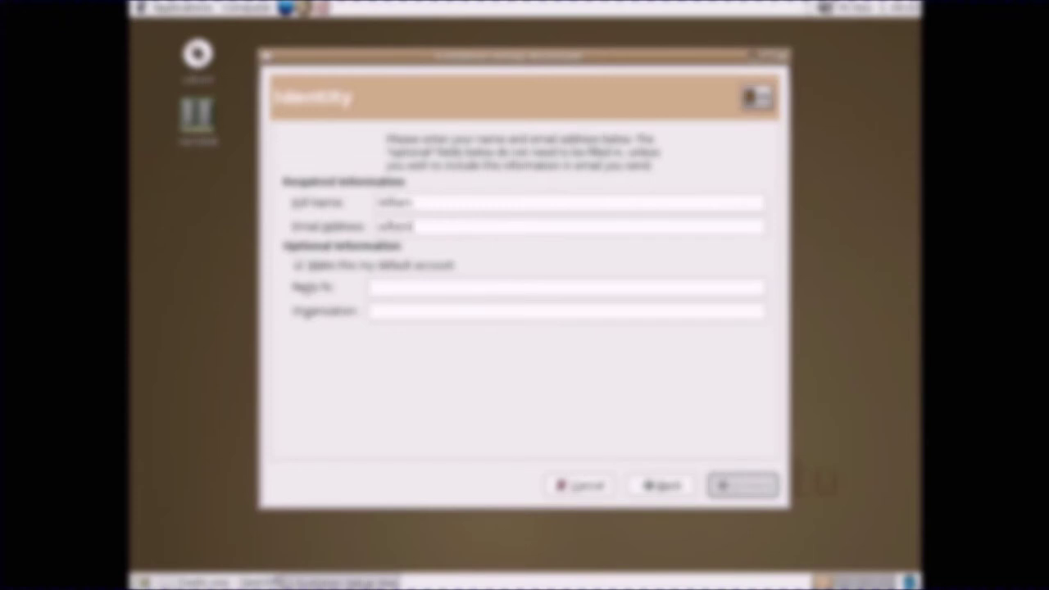
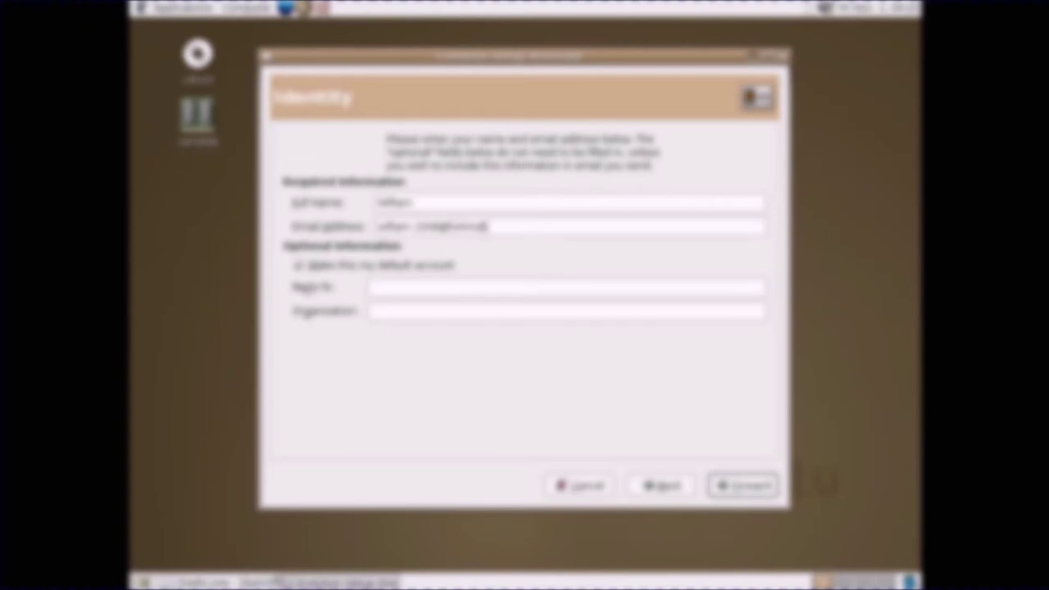
{"action": "left_click", "coordinate": [745, 488]}
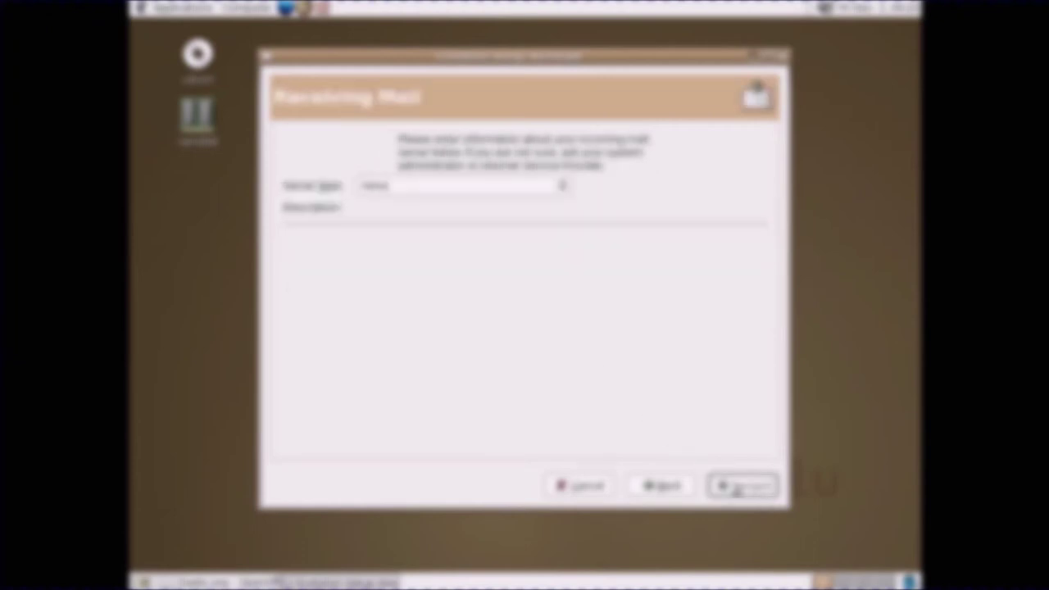
Step: Choose Microsoft Exchange as the incoming mail server type, then launch Firefox from the top panel
{"action": "left_click", "coordinate": [566, 189]}
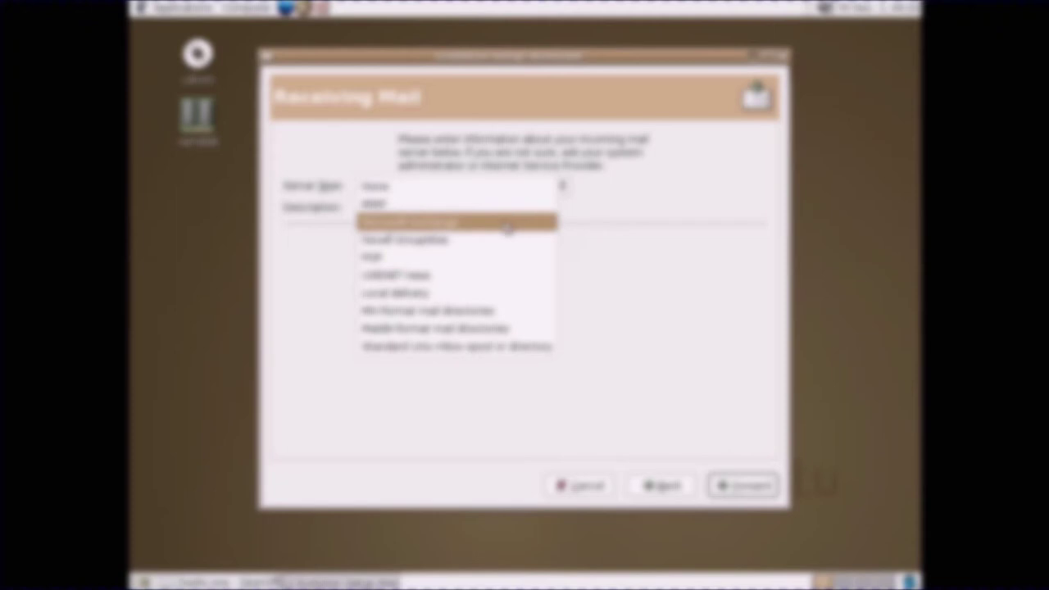
{"action": "left_click", "coordinate": [508, 230]}
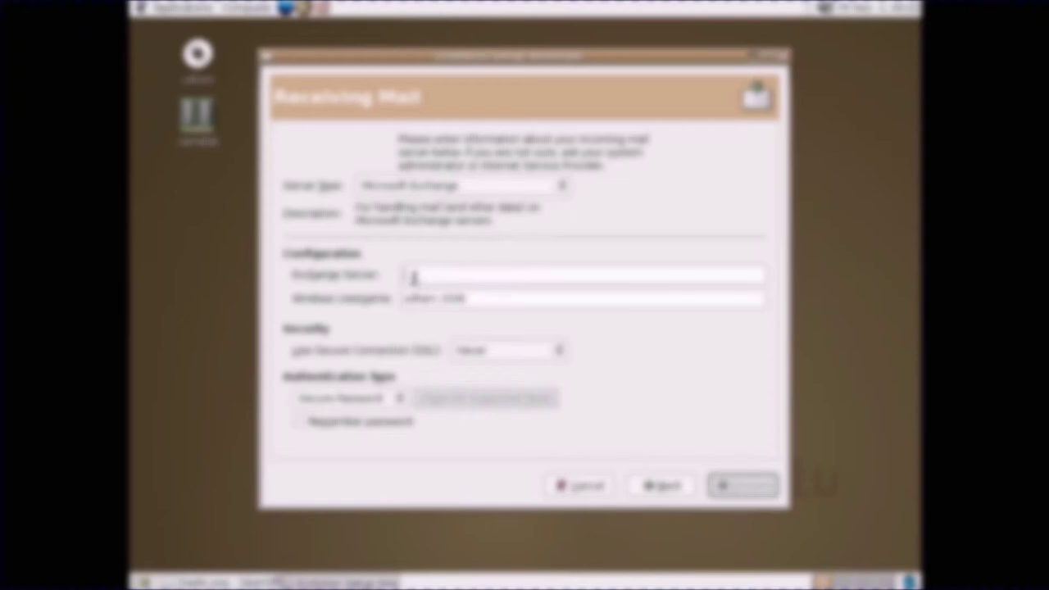
{"action": "left_click", "coordinate": [286, 10]}
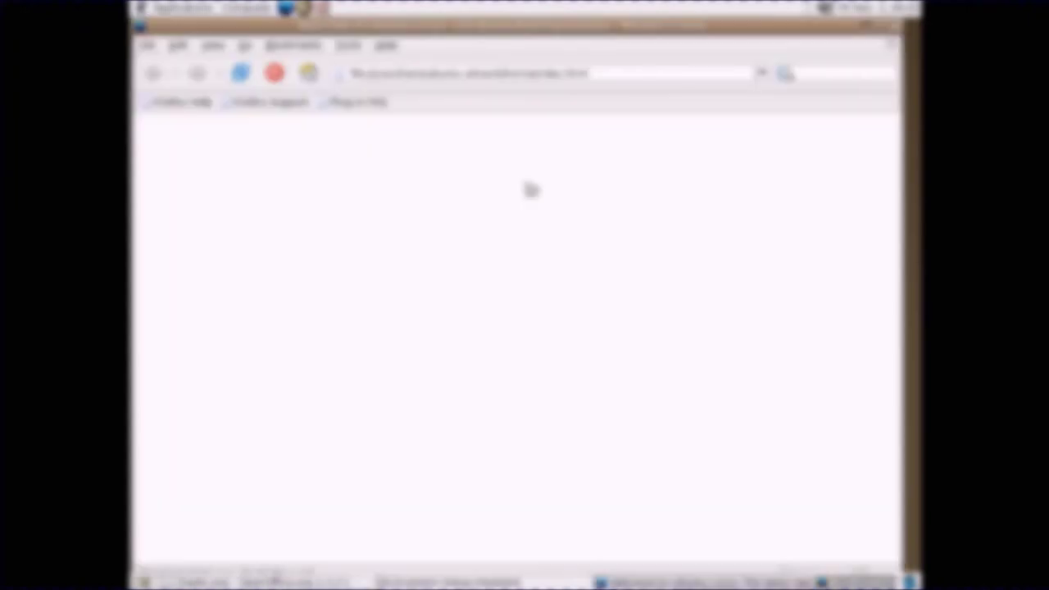
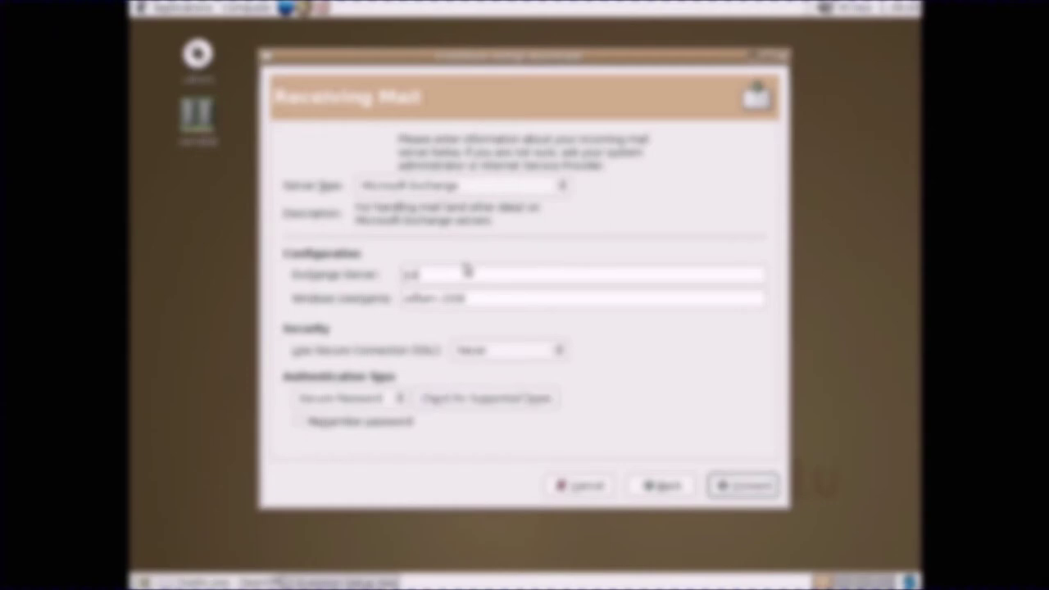
Step: Enter 'exch' as the Exchange server and advance past Exchange options, Sending Mail and Account Management
{"action": "type", "text": "ch"}
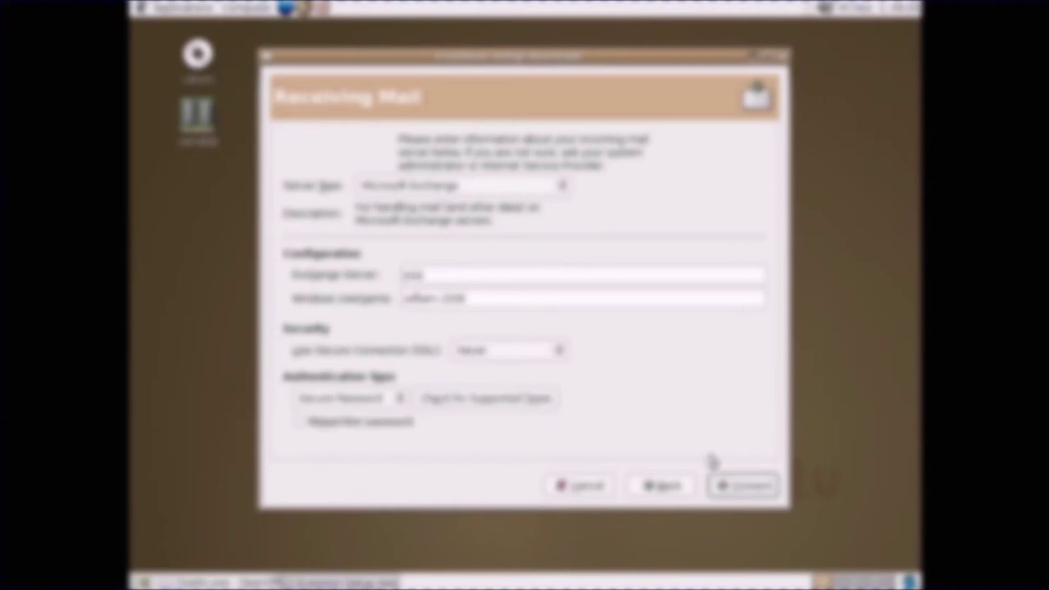
{"action": "left_click", "coordinate": [740, 485]}
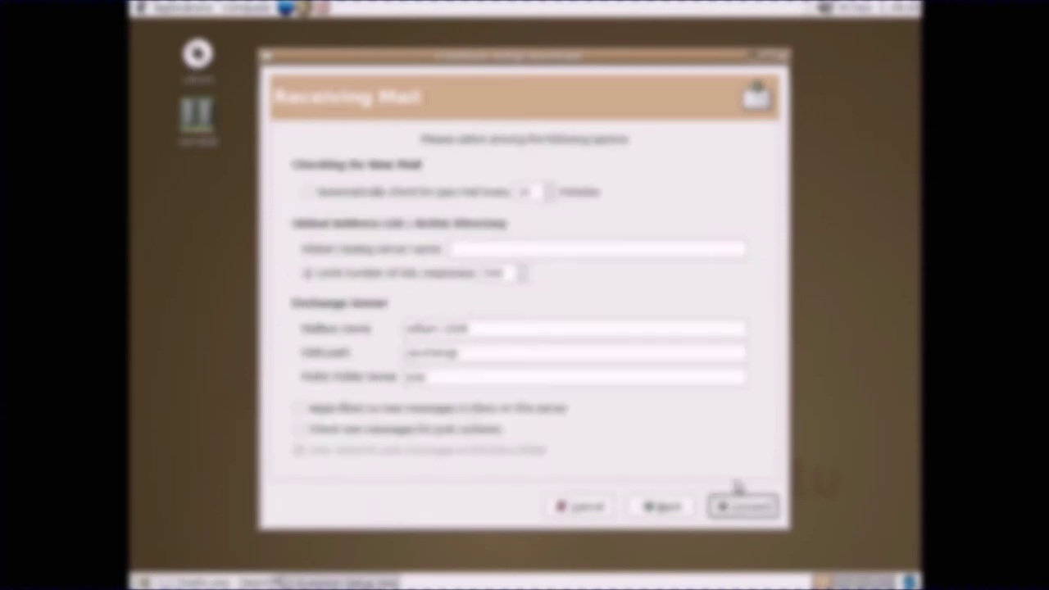
{"action": "left_click", "coordinate": [486, 246]}
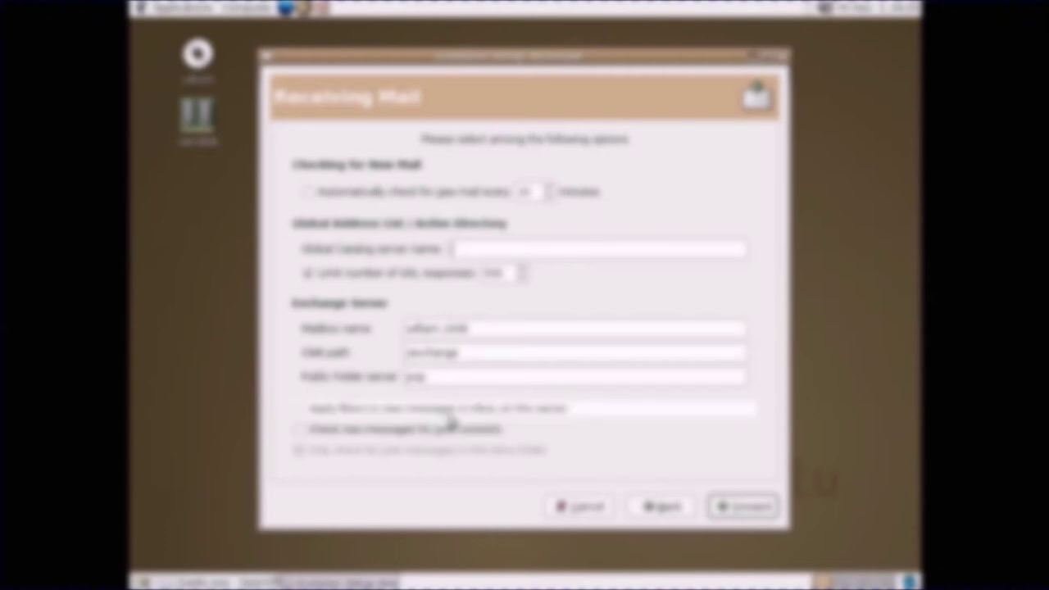
{"action": "left_click", "coordinate": [744, 507]}
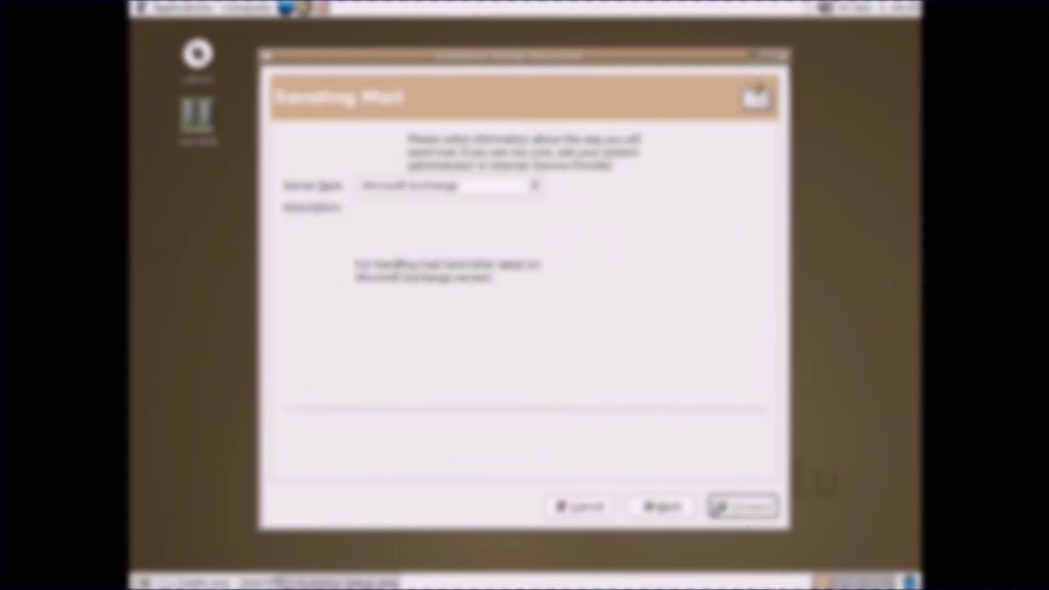
{"action": "left_click", "coordinate": [736, 508]}
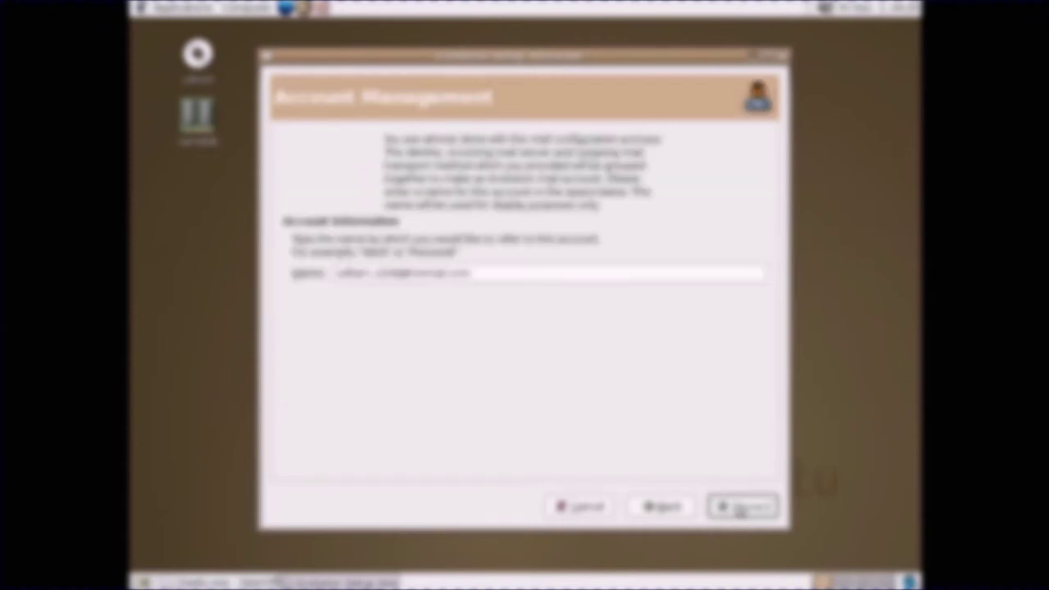
{"action": "left_click", "coordinate": [742, 508]}
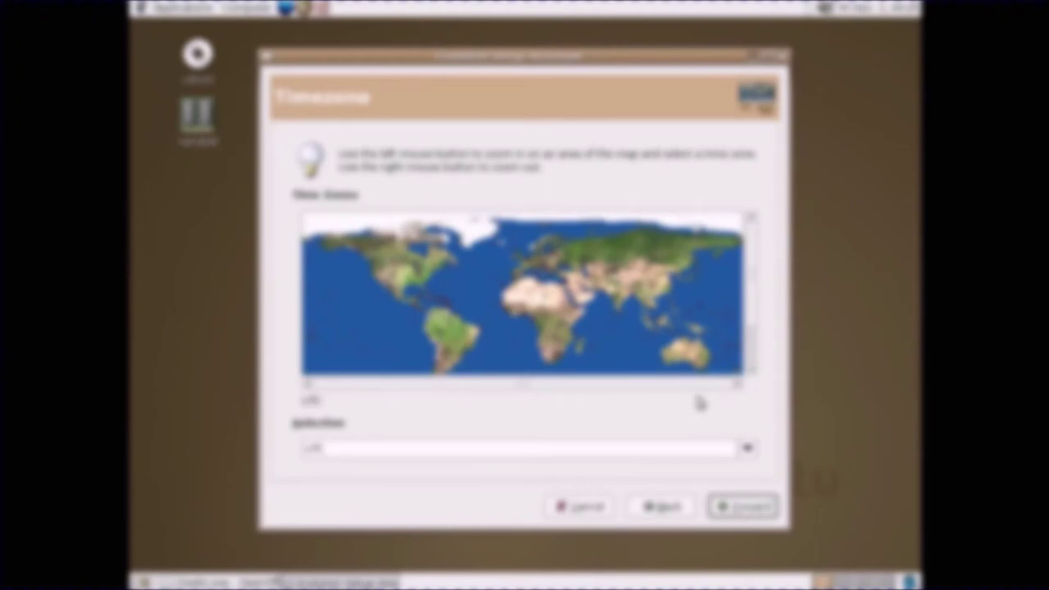
Step: Choose New Zealand on the map to set the time zone to Pacific/Auckland and continue
{"action": "left_click", "coordinate": [751, 370]}
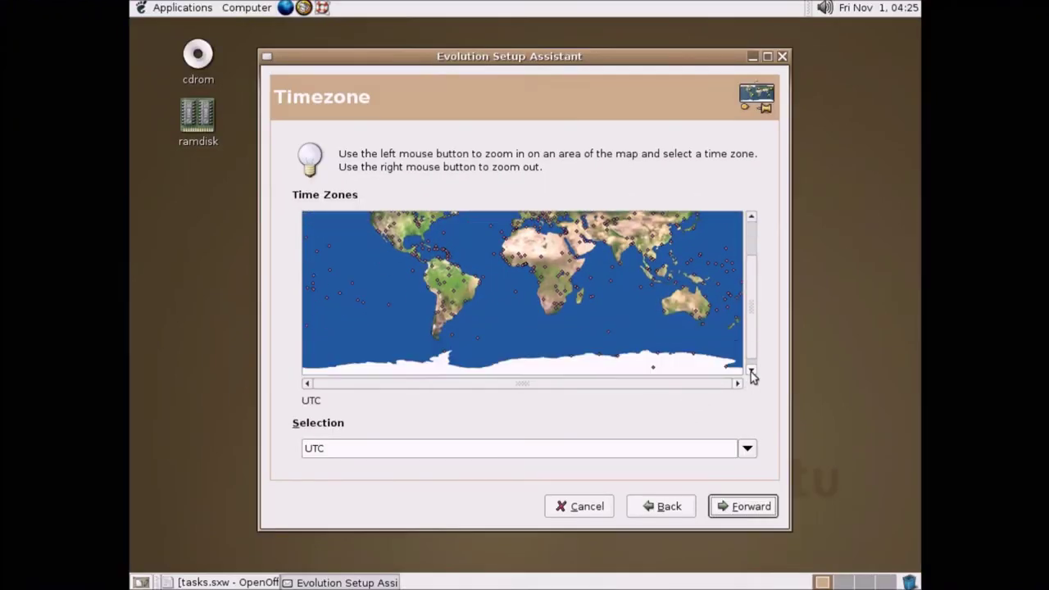
{"action": "left_click", "coordinate": [731, 326]}
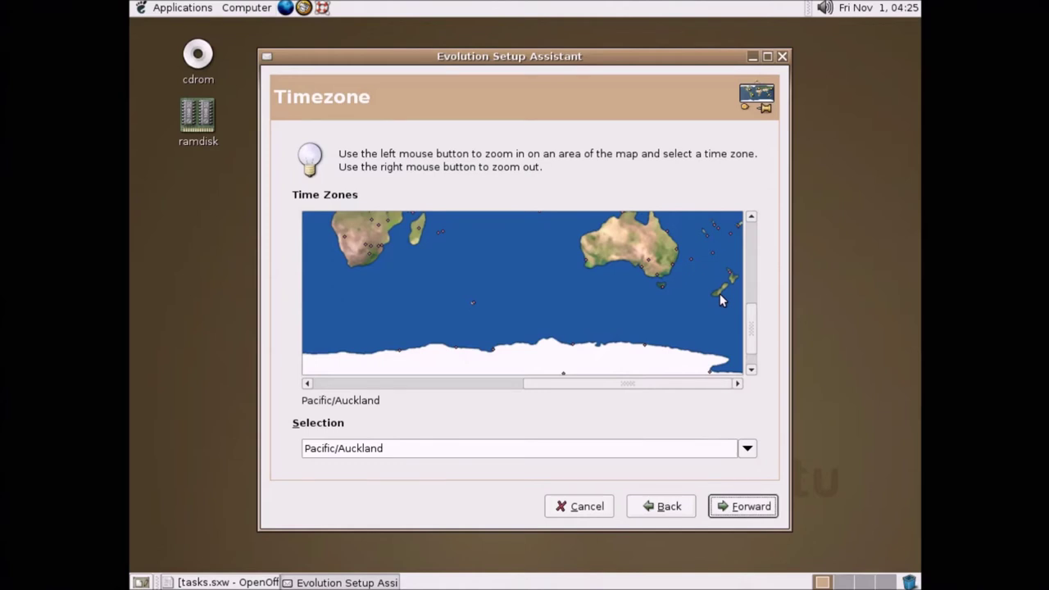
{"action": "left_click", "coordinate": [569, 450]}
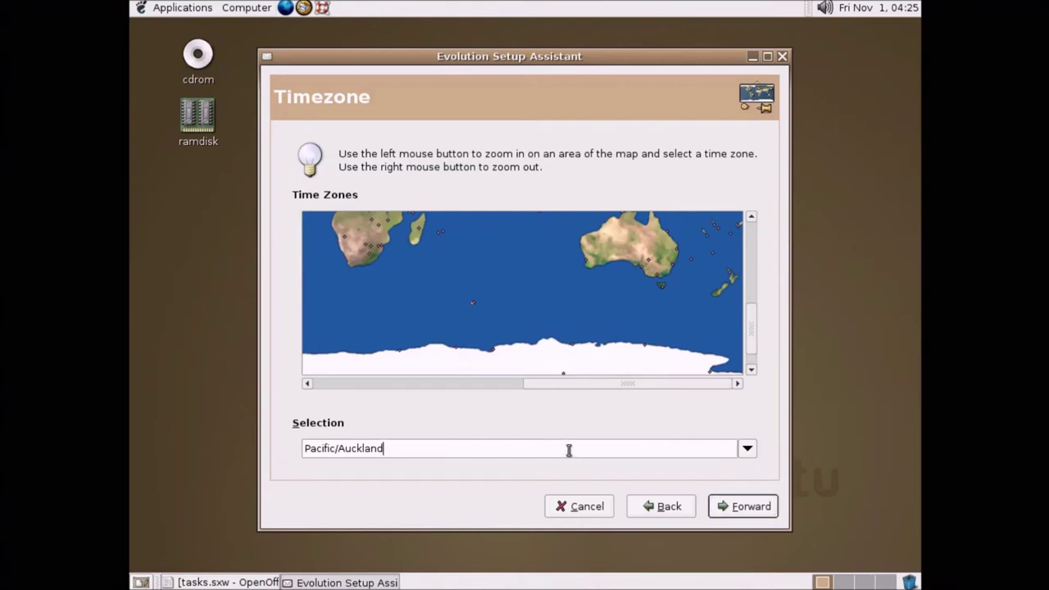
{"action": "left_click", "coordinate": [732, 510]}
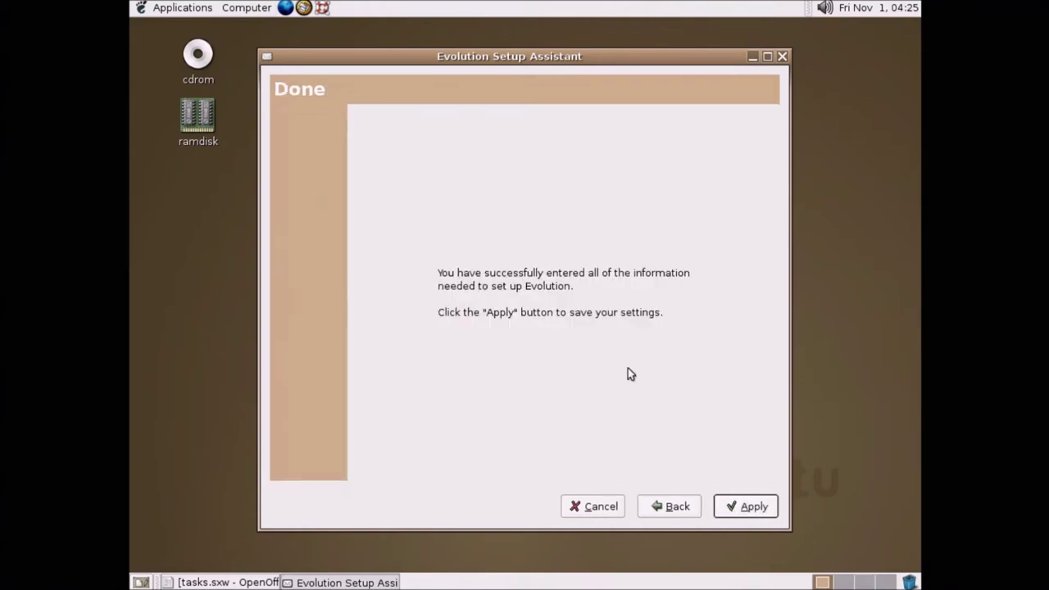
Step: Apply the account settings, enter the account password, and dismiss the Exchange connection error
{"action": "left_click", "coordinate": [738, 507]}
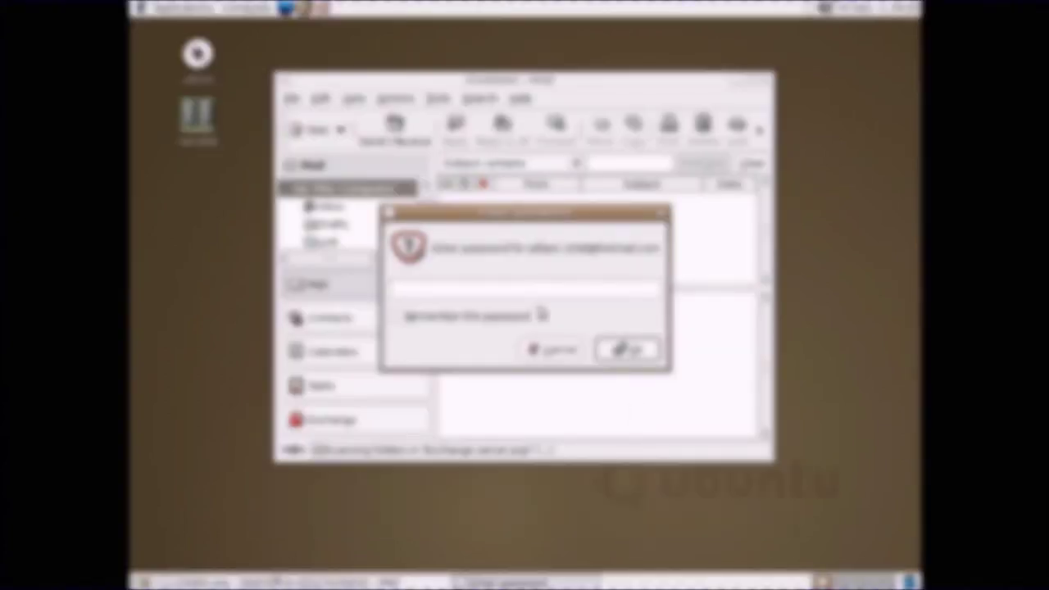
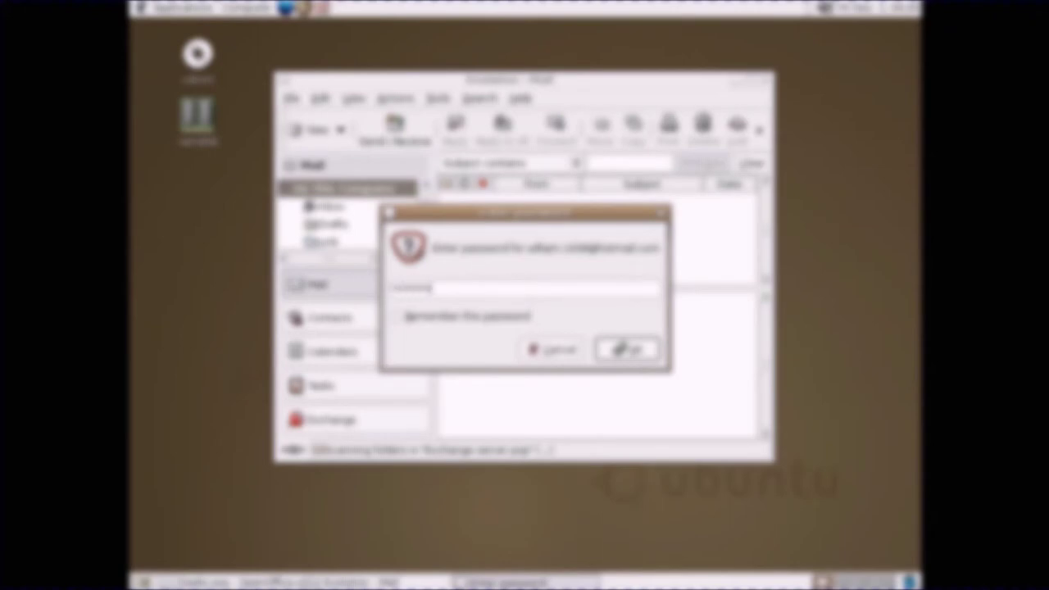
{"action": "left_click", "coordinate": [627, 350]}
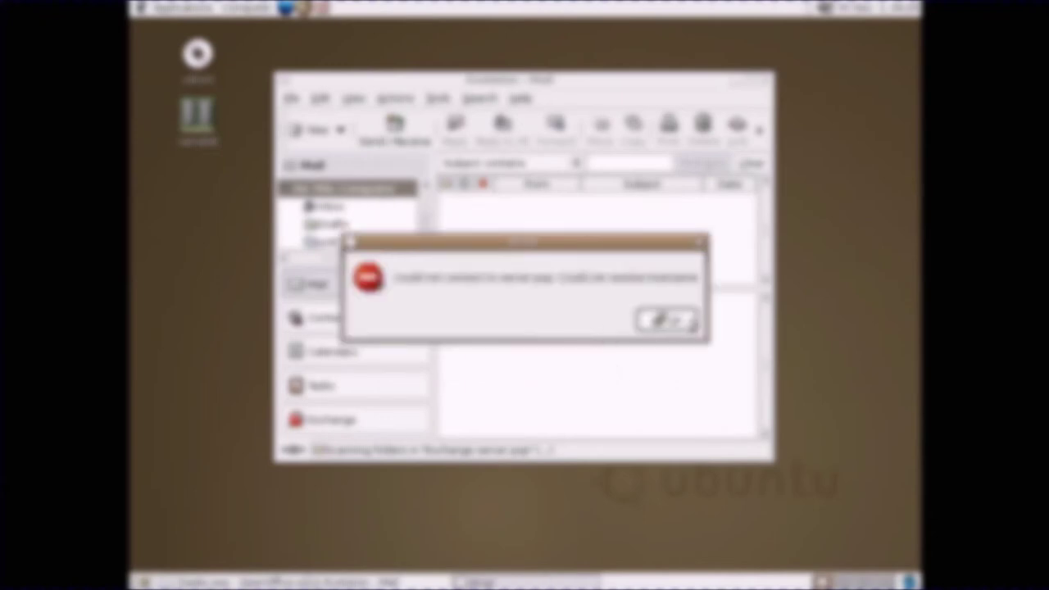
{"action": "left_click", "coordinate": [670, 319]}
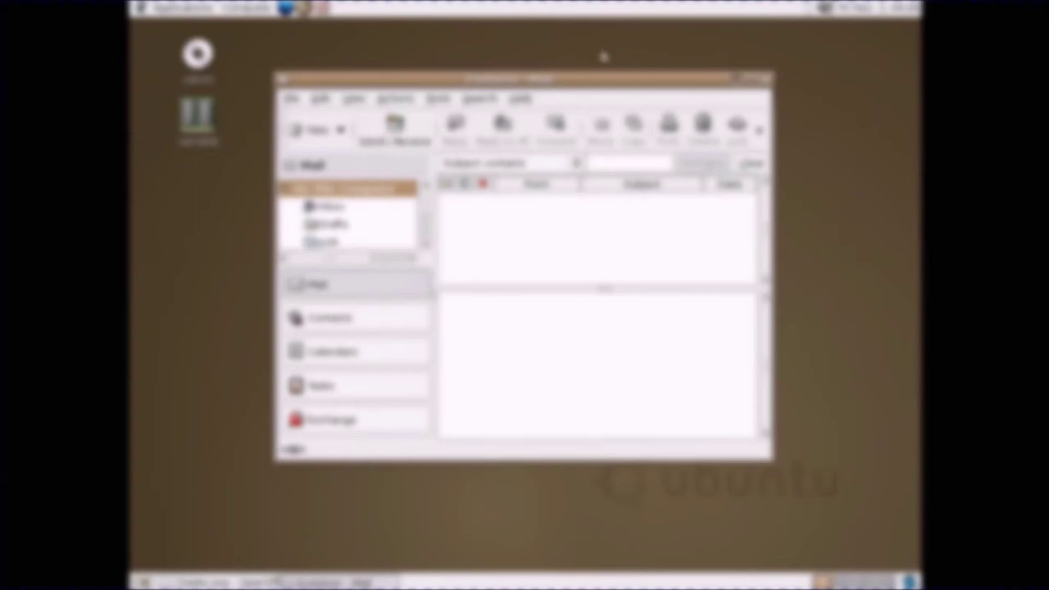
Step: Close Evolution, launch Firefox, then return to tasks.sxw and start a new empty bullet
{"action": "left_click", "coordinate": [763, 79]}
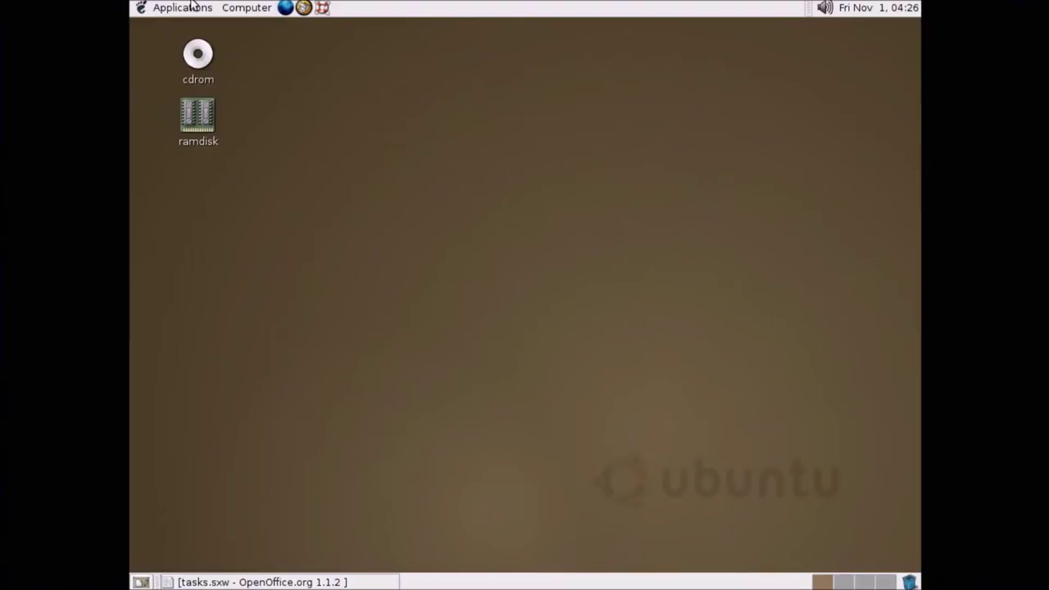
{"action": "left_click", "coordinate": [286, 7]}
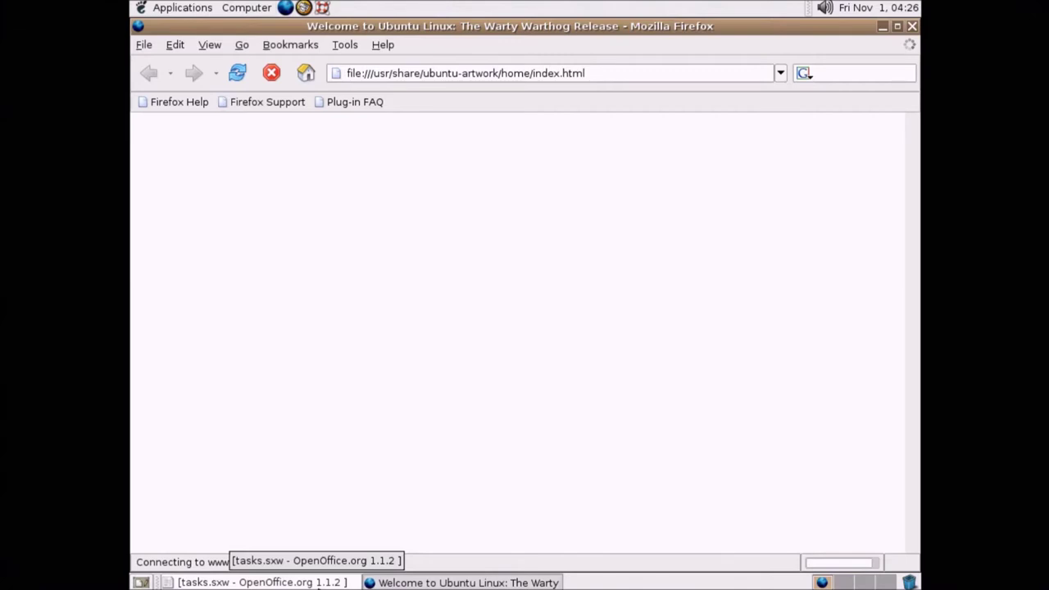
{"action": "left_click", "coordinate": [318, 582]}
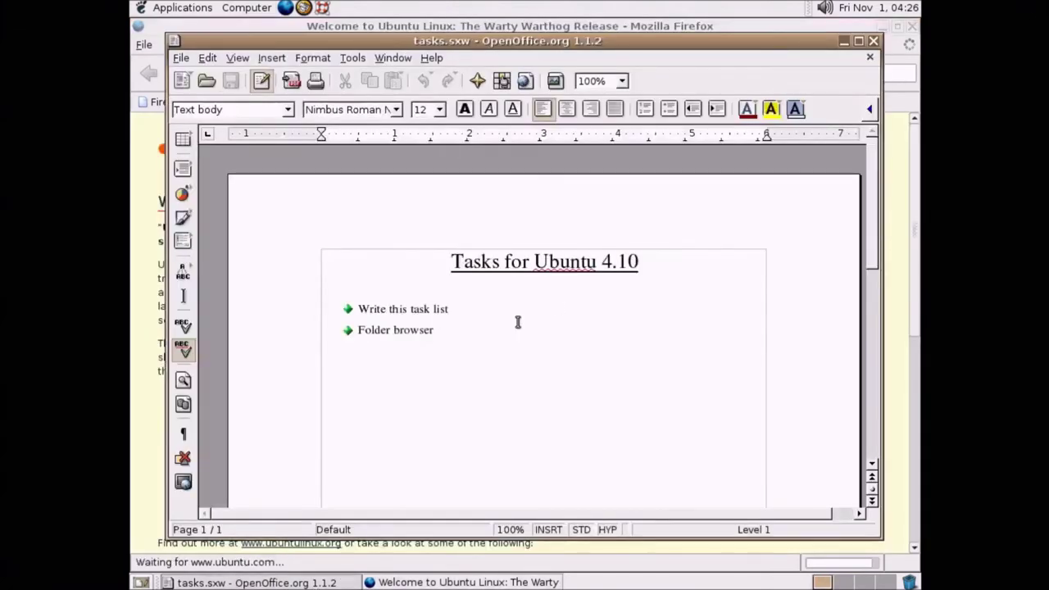
{"action": "key", "text": "Return"}
Step: Append PASS to the first task, trying right alignment before restoring left alignment
{"action": "left_click", "coordinate": [481, 309]}
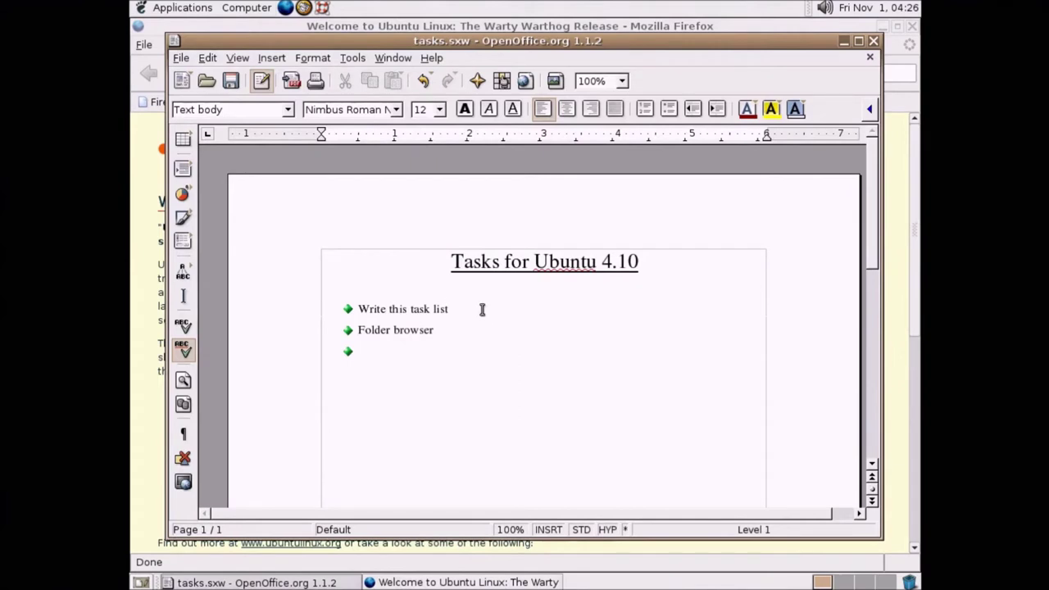
{"action": "left_click", "coordinate": [591, 109]}
{"action": "left_click", "coordinate": [543, 109]}
{"action": "type", "text": "PASS"}
{"action": "left_click_drag", "start_coordinate": [489, 308], "coordinate": [456, 300]}
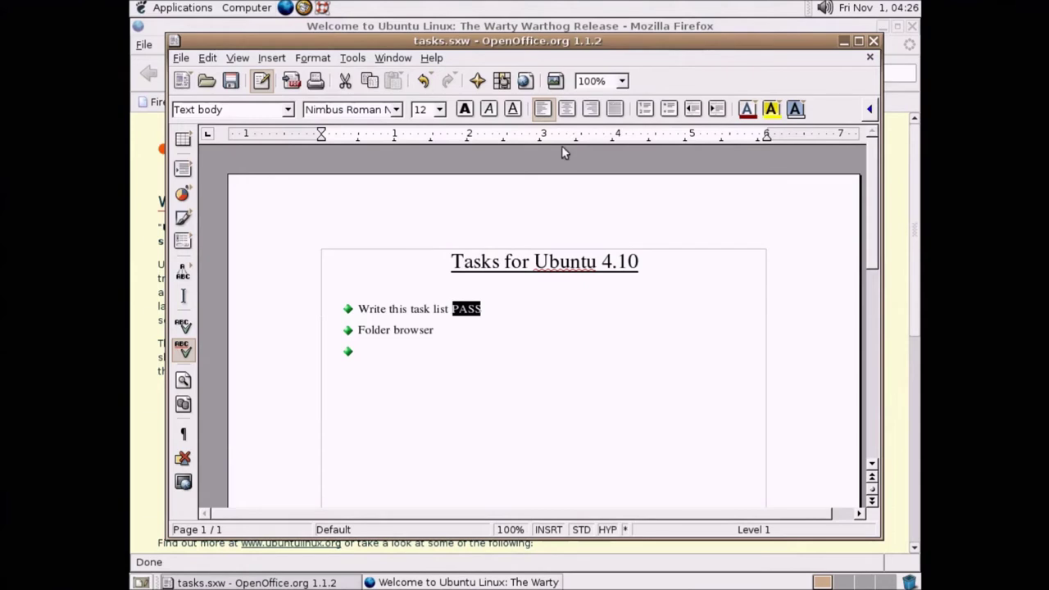
{"action": "left_click", "coordinate": [590, 109]}
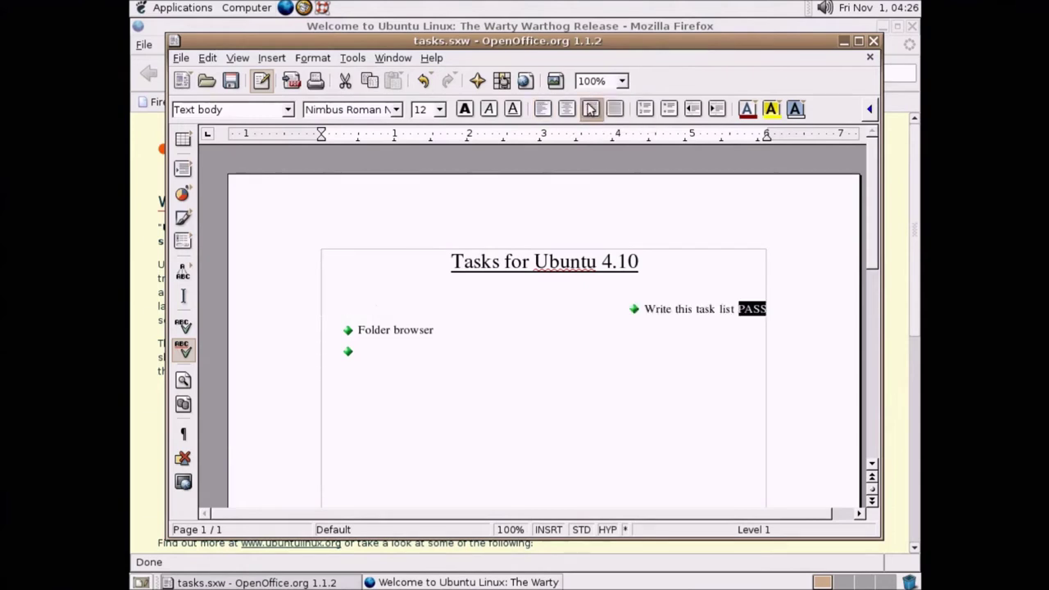
{"action": "left_click", "coordinate": [542, 109]}
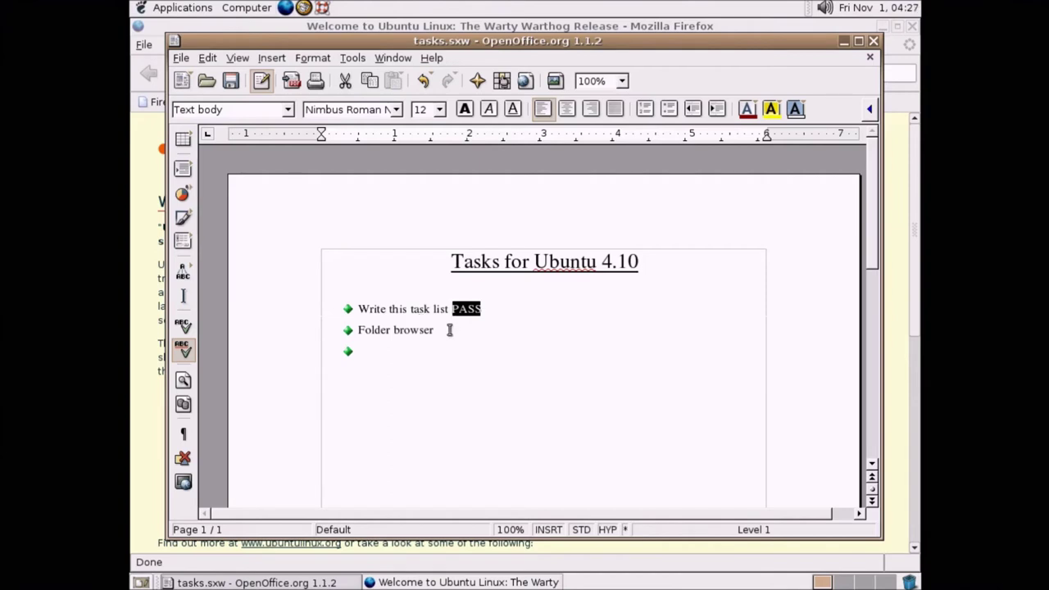
Step: Mark the Folder browser task as PASS
{"action": "left_click", "coordinate": [449, 328]}
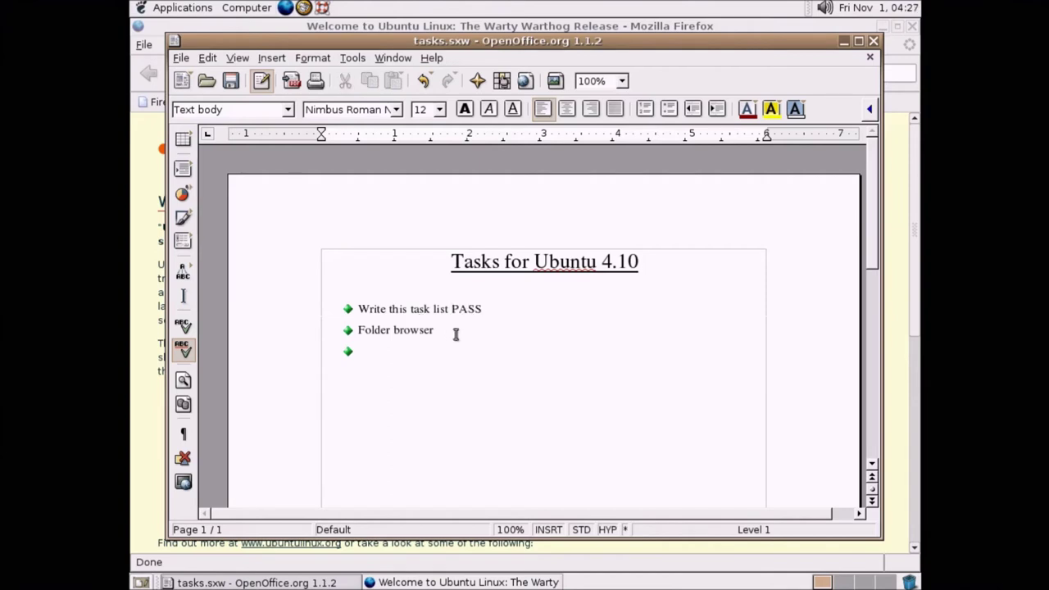
{"action": "left_click", "coordinate": [453, 309]}
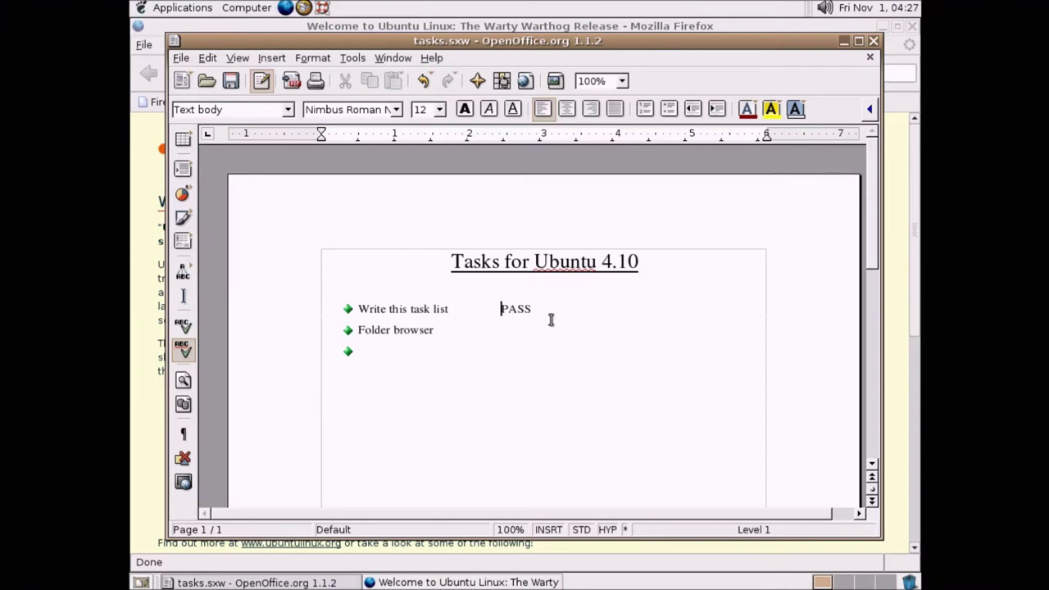
{"action": "left_click", "coordinate": [447, 330]}
{"action": "type", "text": "Pa"}
{"action": "key", "text": "BackSpace"}
{"action": "type", "text": "ASS"}
Step: Add an Internet browsing task marked HALF, then begin an Email task
{"action": "key", "text": "Return"}
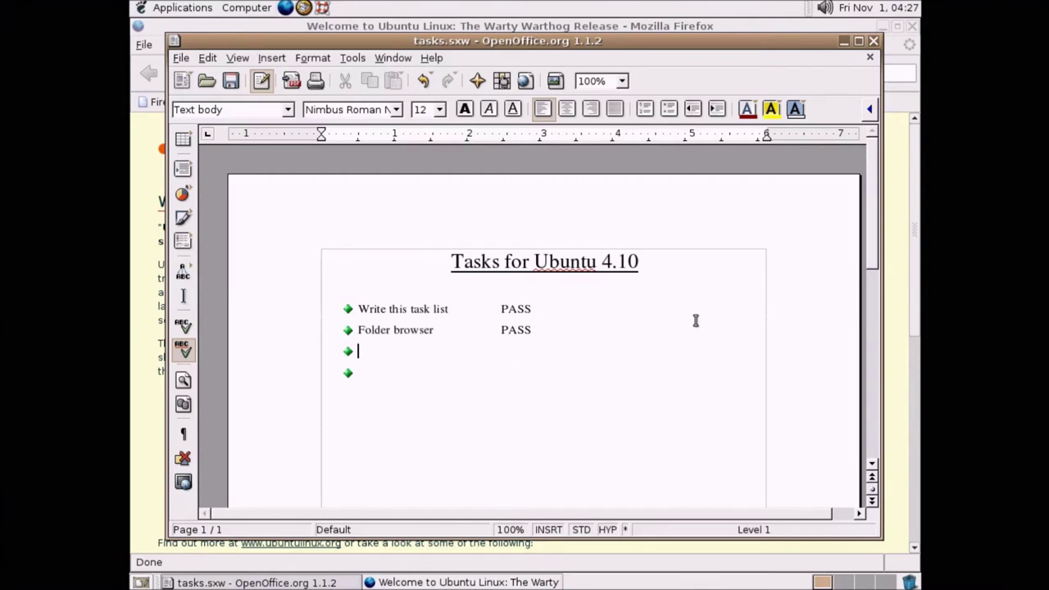
{"action": "key", "text": "BackSpace"}
{"action": "key", "text": "BackSpace"}
{"action": "key", "text": "BackSpace"}
{"action": "type", "text": "S"}
{"action": "type", "text": "Inter"}
{"action": "type", "text": "net b"}
{"action": "type", "text": "rows"}
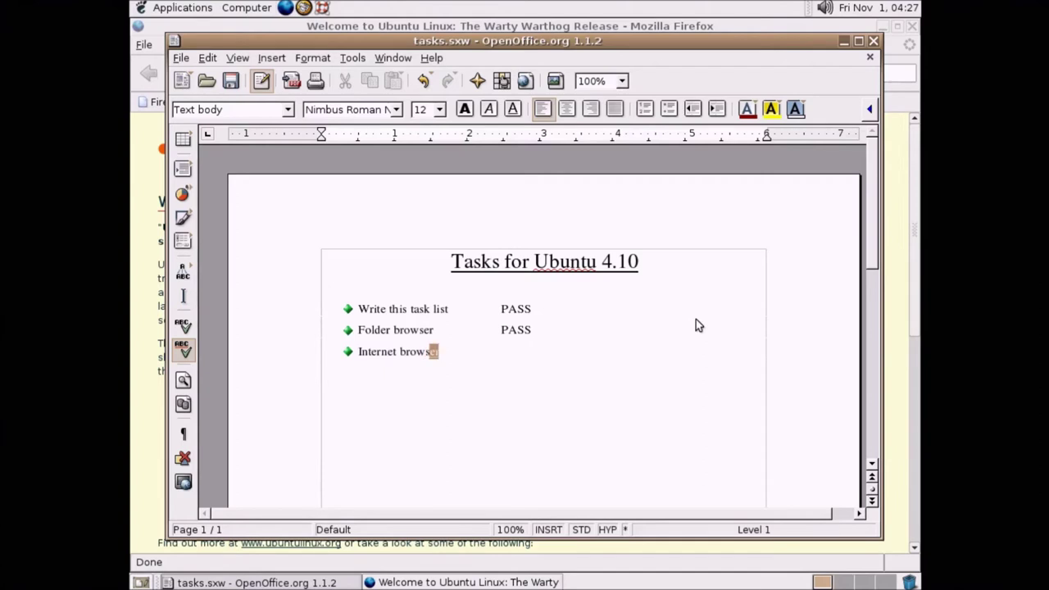
{"action": "type", "text": "ing"}
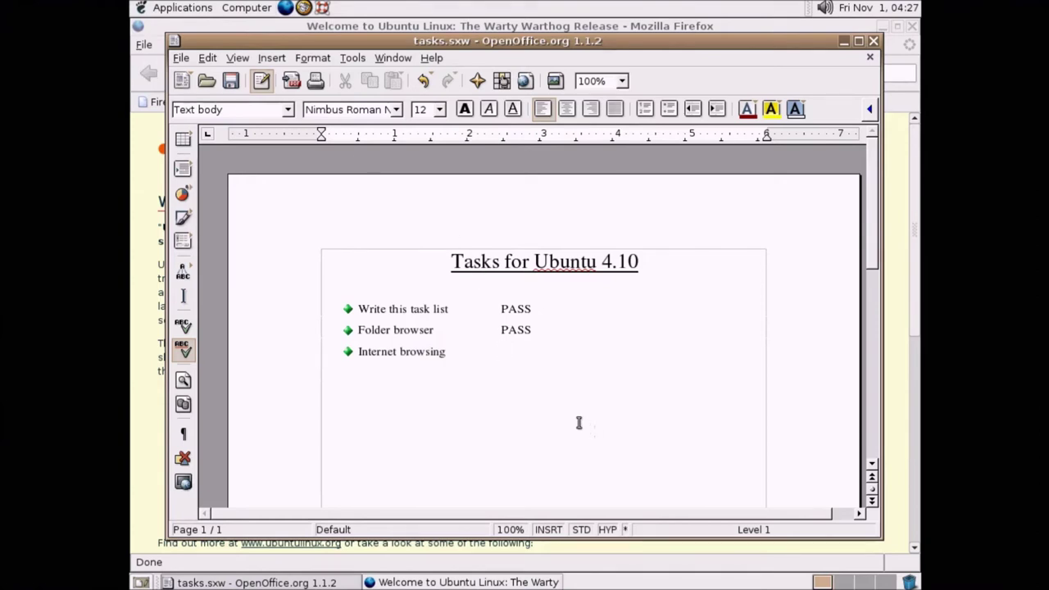
{"action": "type", "text": "HALF"}
{"action": "key", "text": "Return"}
{"action": "type", "text": "Email"}
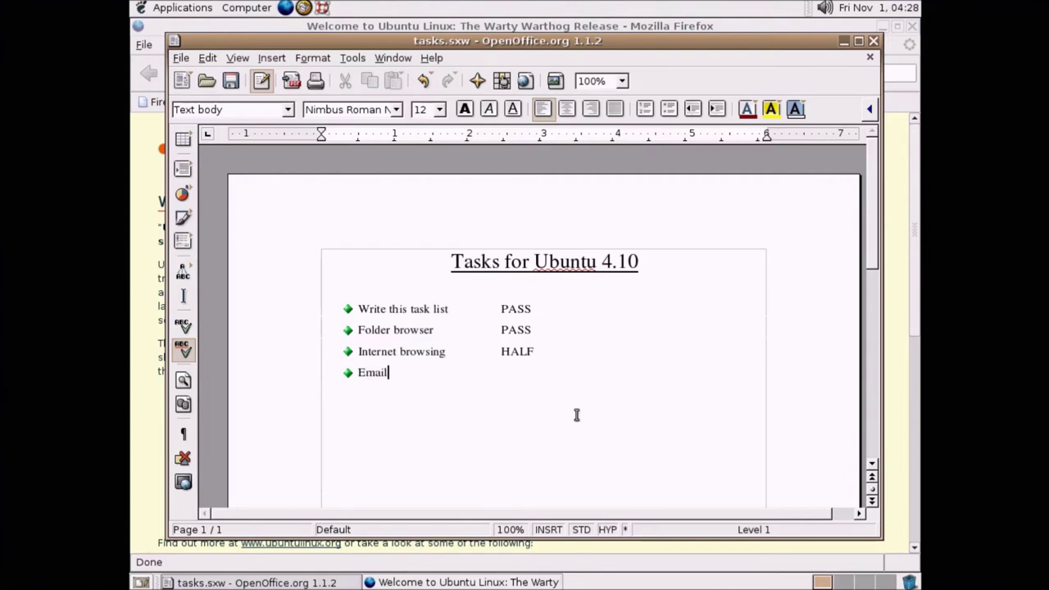
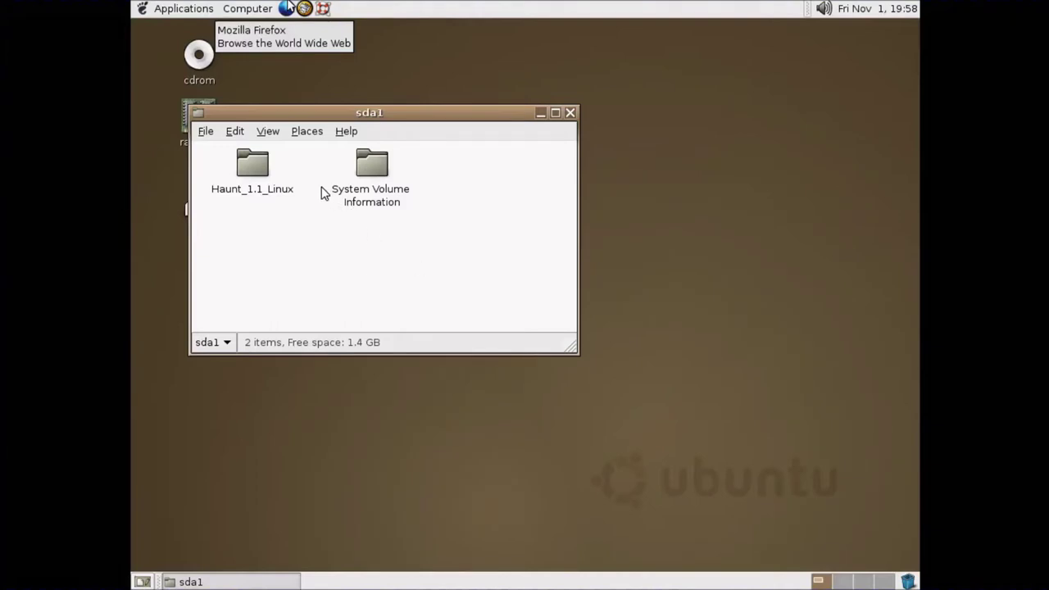
Step: Open the Haunt_1.1_Linux folder and try running the Haunt_1.1.x86 game program
{"action": "left_click", "coordinate": [287, 8]}
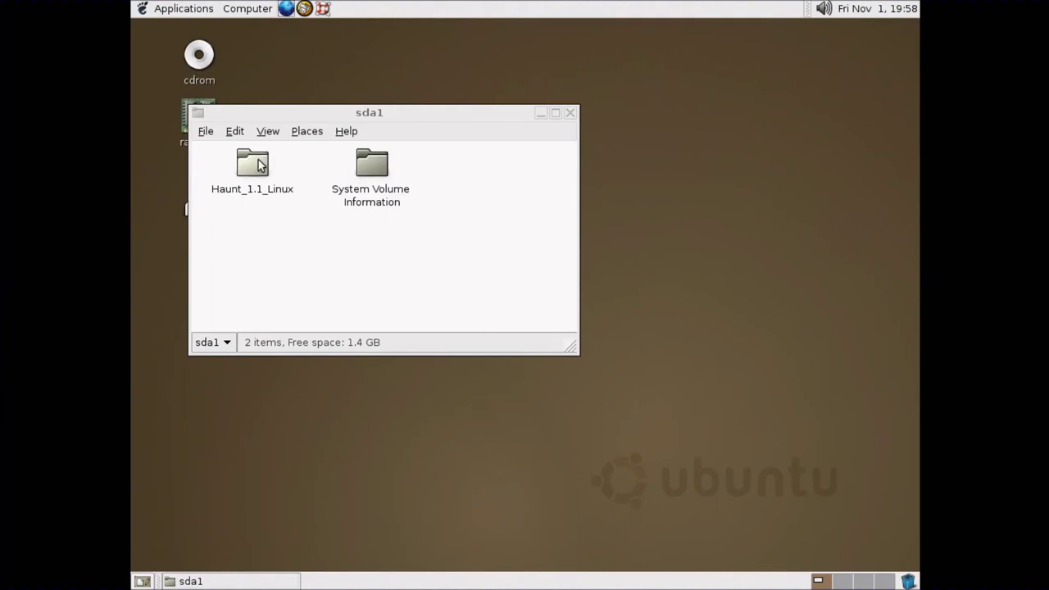
{"action": "left_click", "coordinate": [276, 171]}
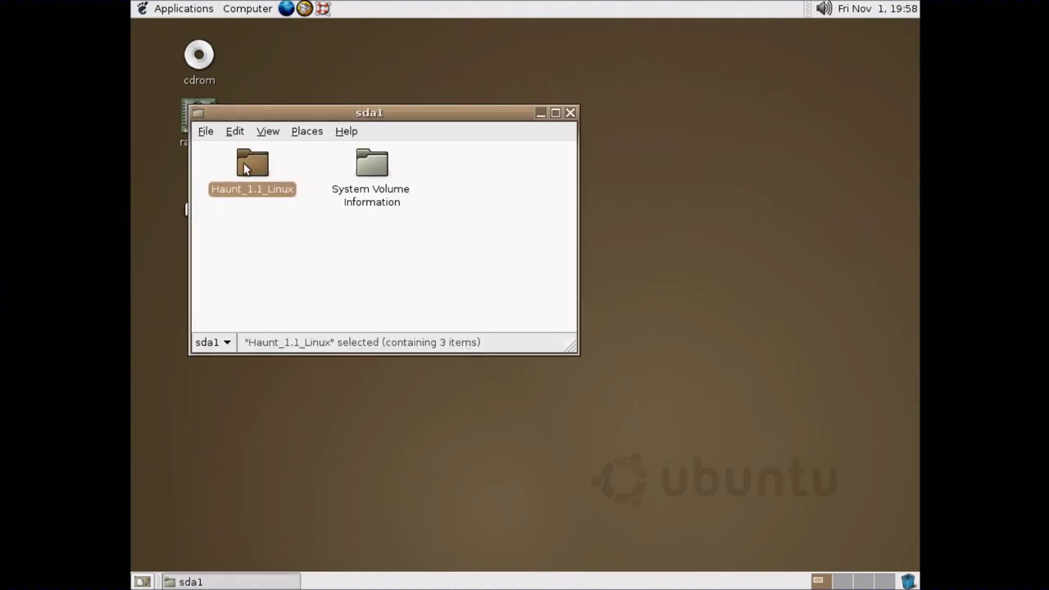
{"action": "double_click", "coordinate": [248, 166]}
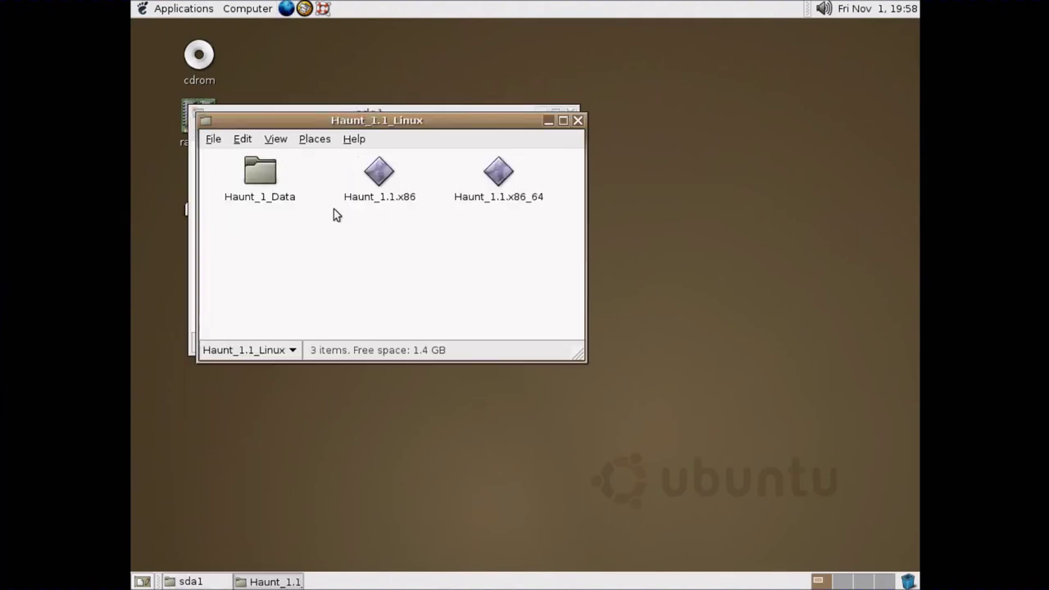
{"action": "double_click", "coordinate": [389, 176]}
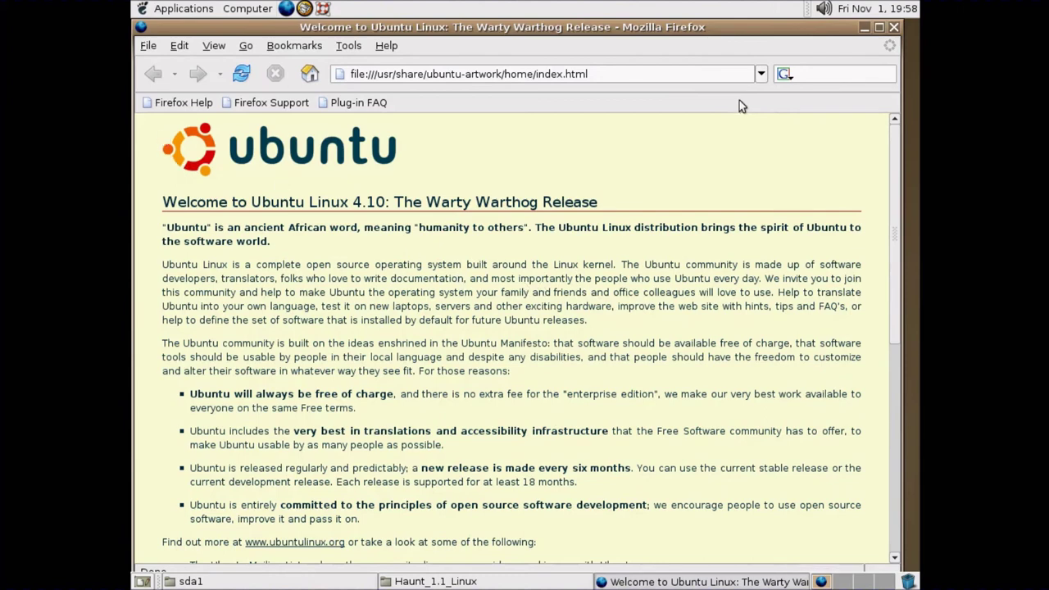
{"action": "left_click", "coordinate": [896, 27]}
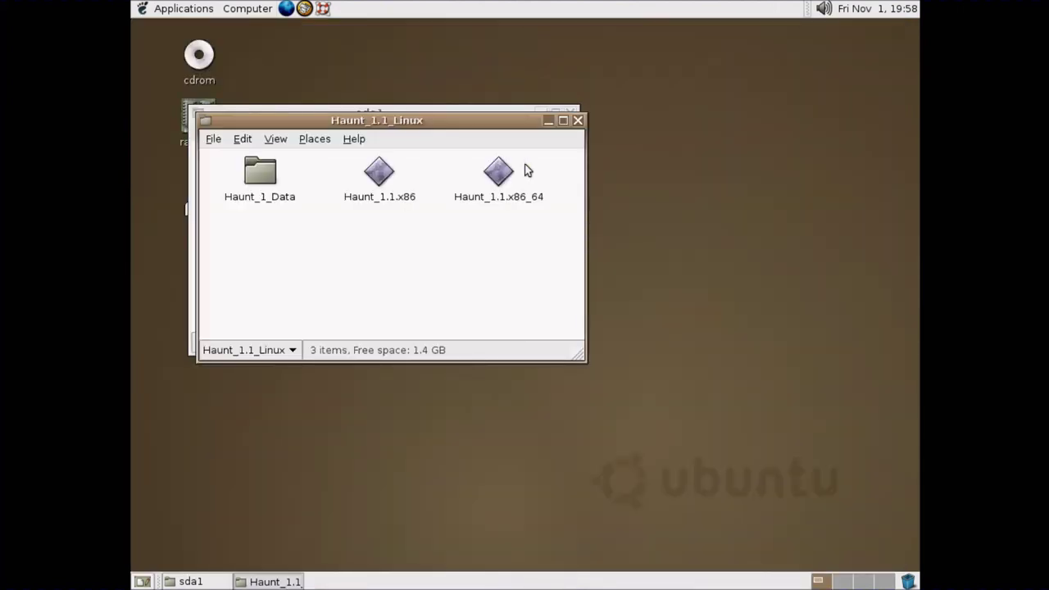
{"action": "left_click", "coordinate": [373, 180]}
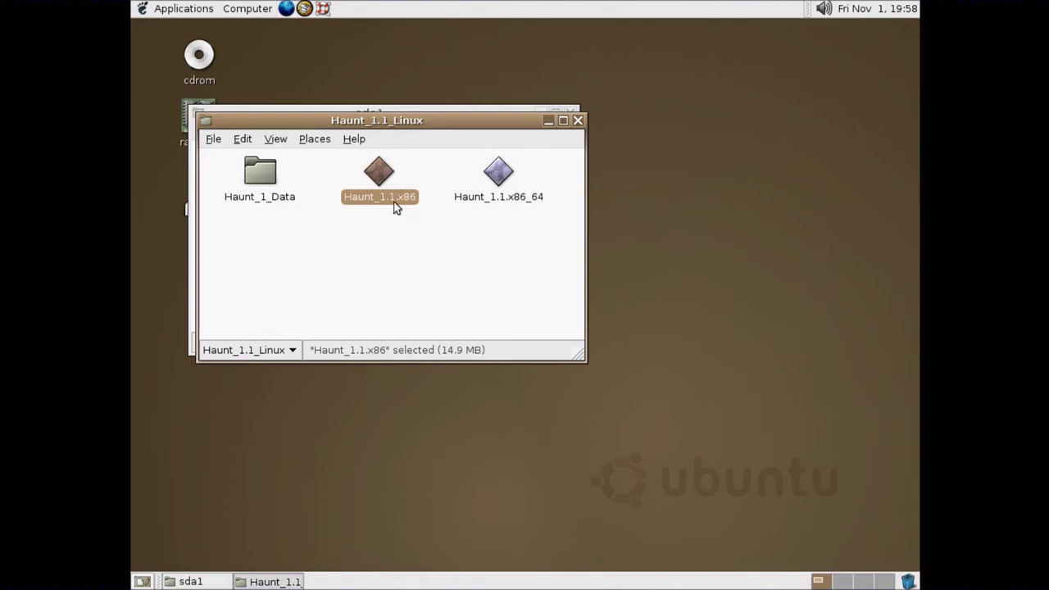
{"action": "left_click", "coordinate": [424, 258]}
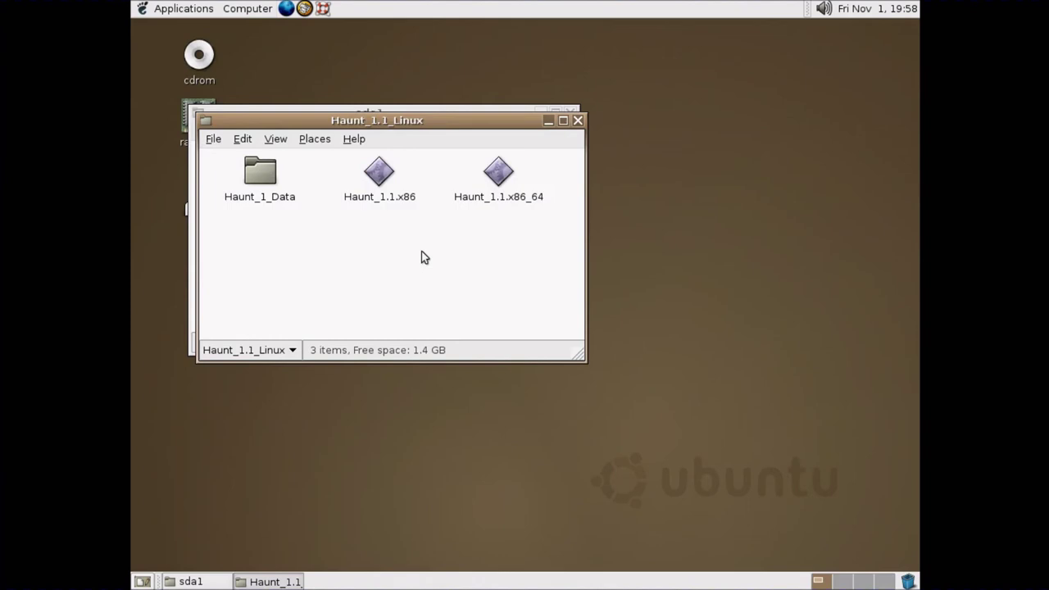
{"action": "left_click", "coordinate": [499, 170]}
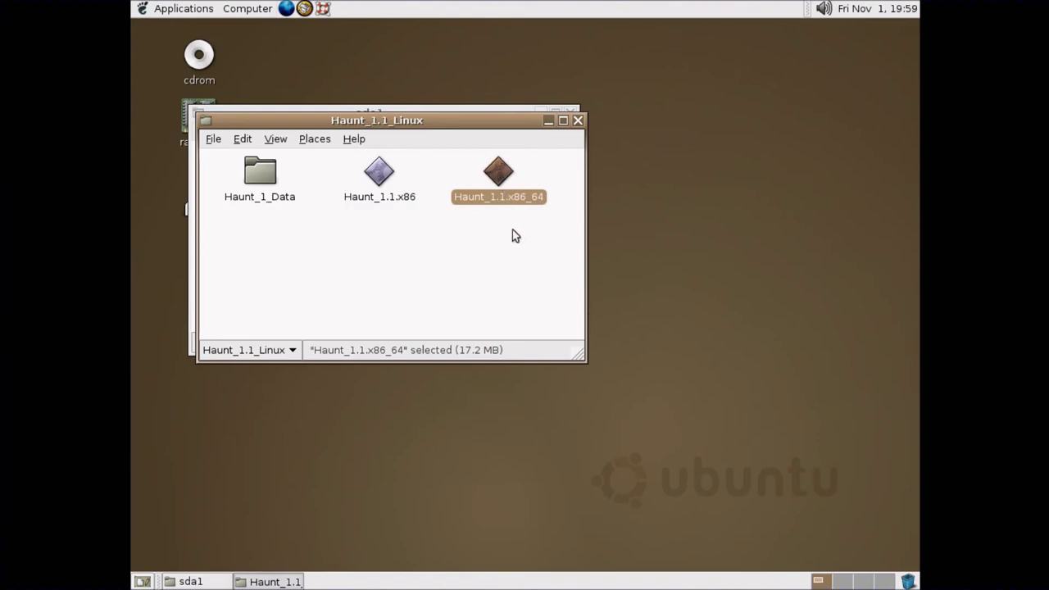
{"action": "left_click", "coordinate": [479, 225]}
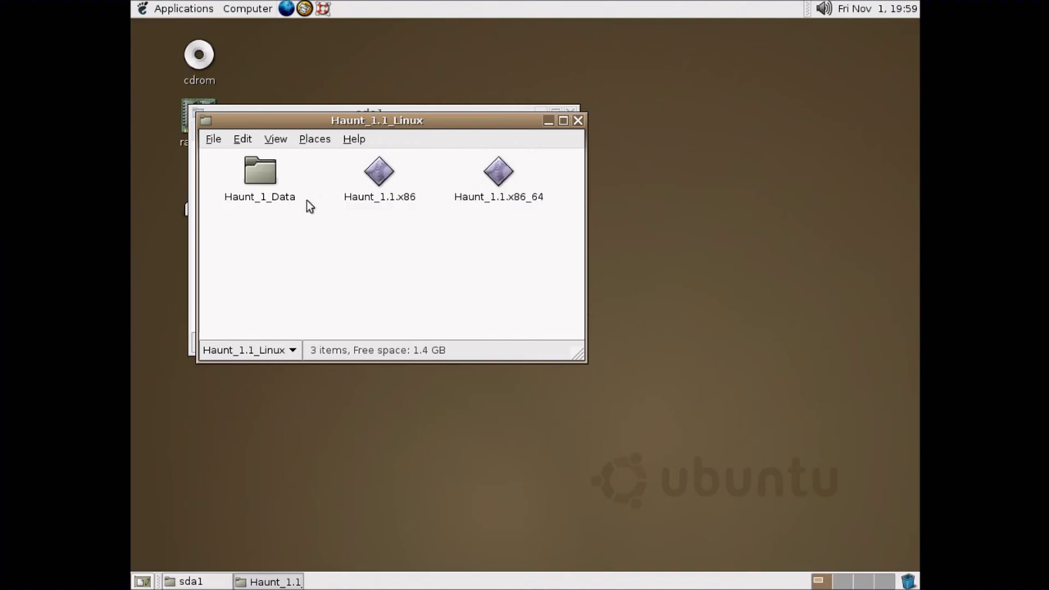
Step: Try opening level0 in Haunt_1_Data, dismiss the can't-display error and close that folder
{"action": "left_click", "coordinate": [256, 173]}
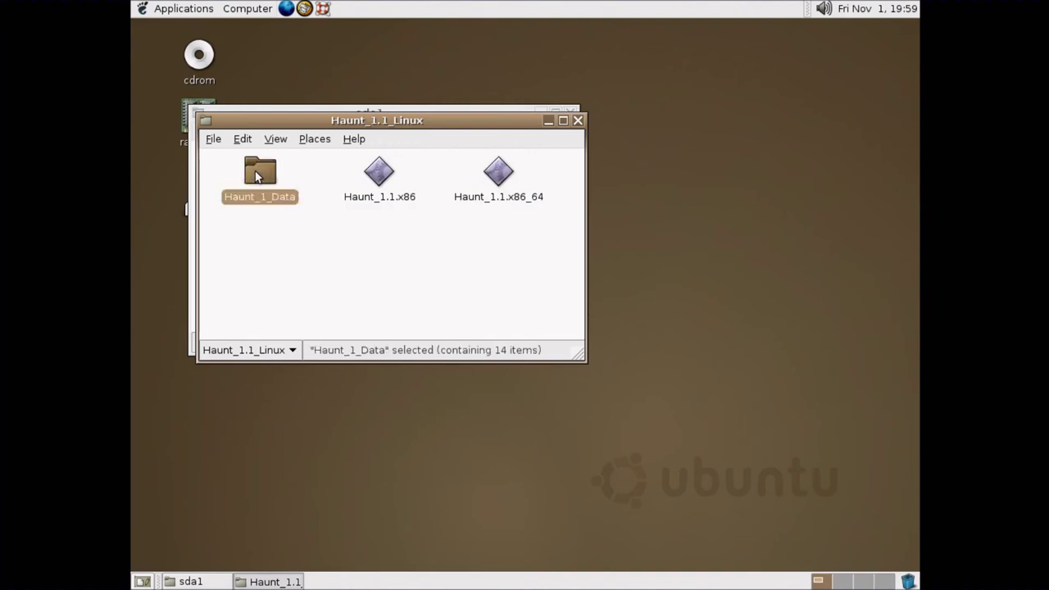
{"action": "double_click", "coordinate": [256, 175]}
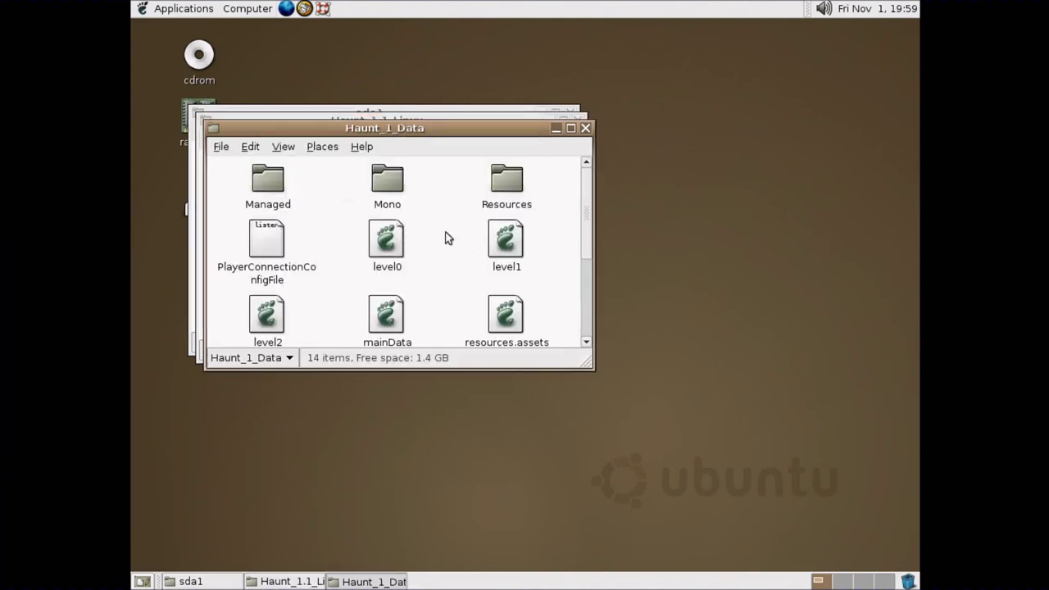
{"action": "mouse_move", "coordinate": [586, 242]}
{"action": "left_mouse_down"}
{"action": "mouse_move", "coordinate": [590, 322]}
{"action": "mouse_move", "coordinate": [580, 246]}
{"action": "left_mouse_up"}
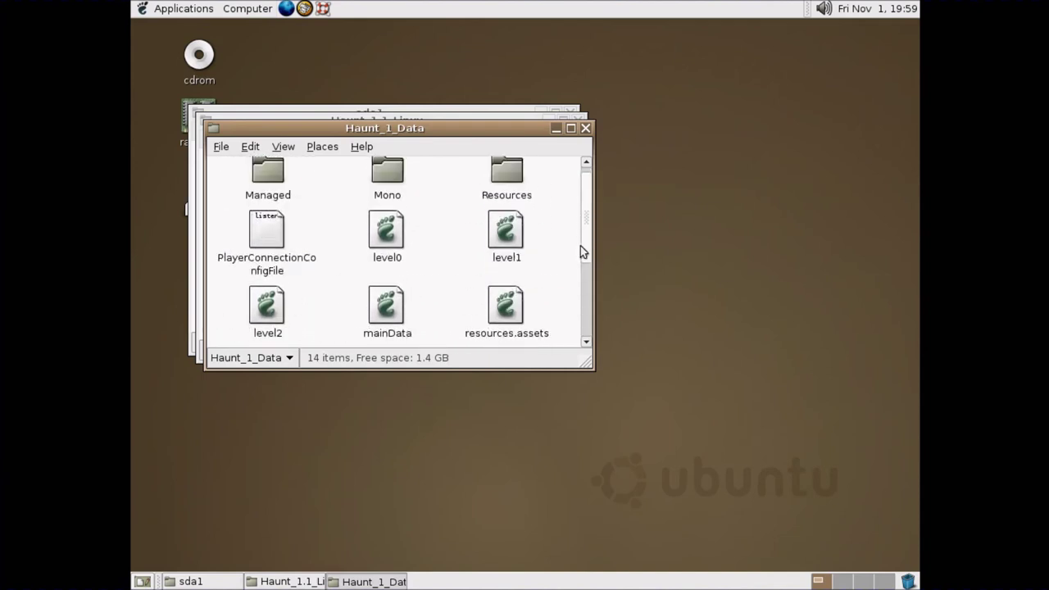
{"action": "double_click", "coordinate": [387, 240]}
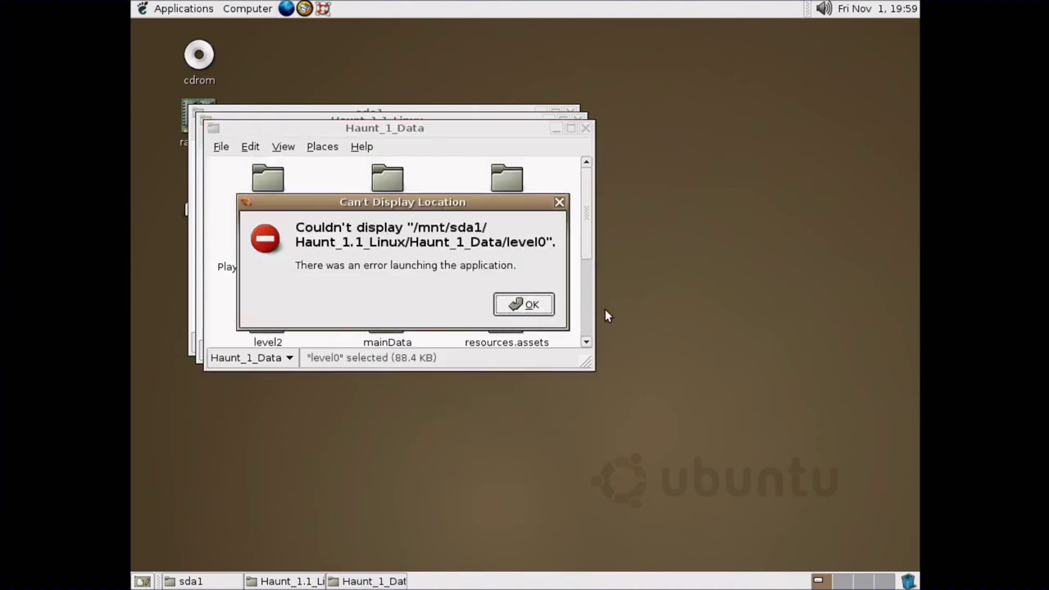
{"action": "left_click", "coordinate": [527, 304]}
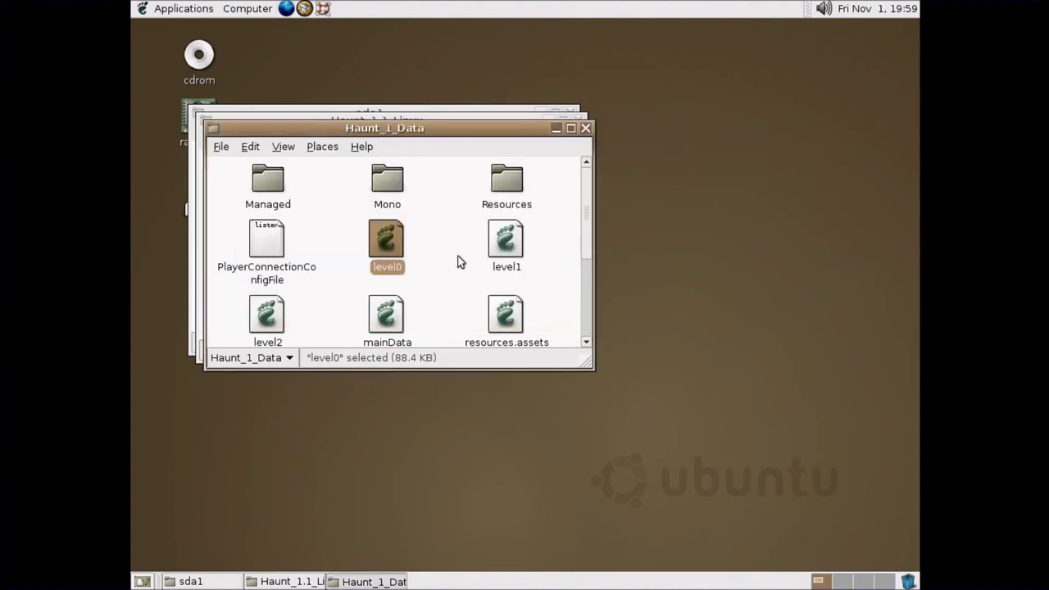
{"action": "left_click", "coordinate": [585, 128]}
{"action": "left_click", "coordinate": [410, 246]}
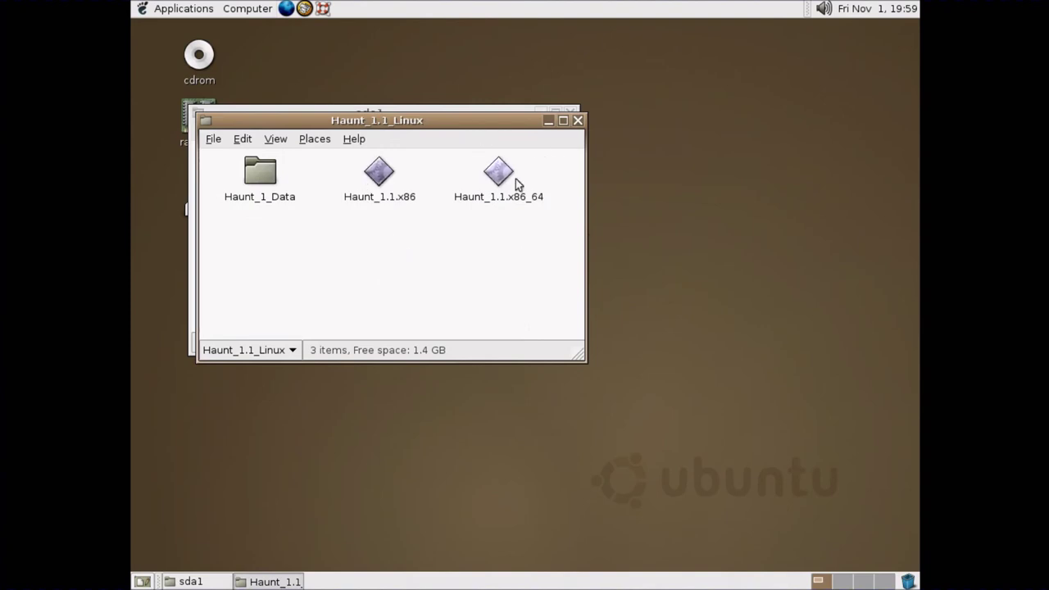
{"action": "left_click", "coordinate": [379, 171]}
{"action": "right_click", "coordinate": [380, 172]}
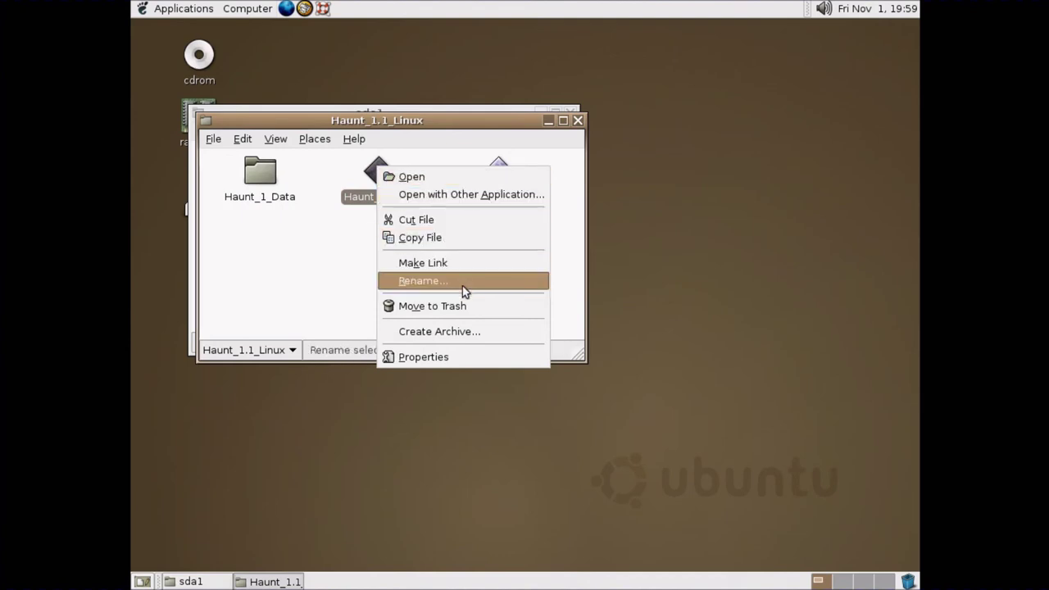
{"action": "left_click", "coordinate": [445, 358]}
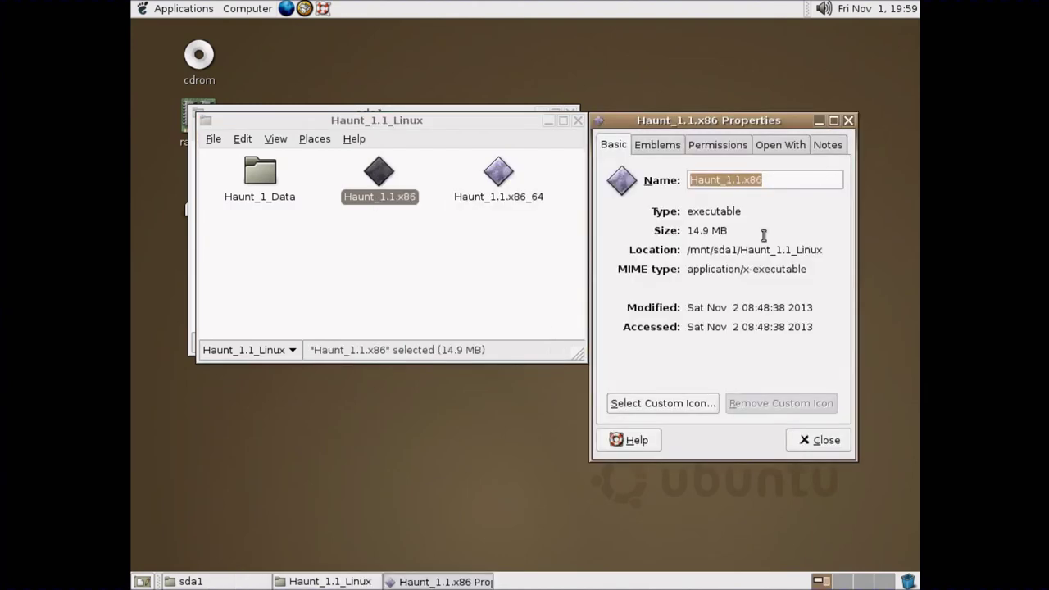
{"action": "double_click", "coordinate": [722, 212]}
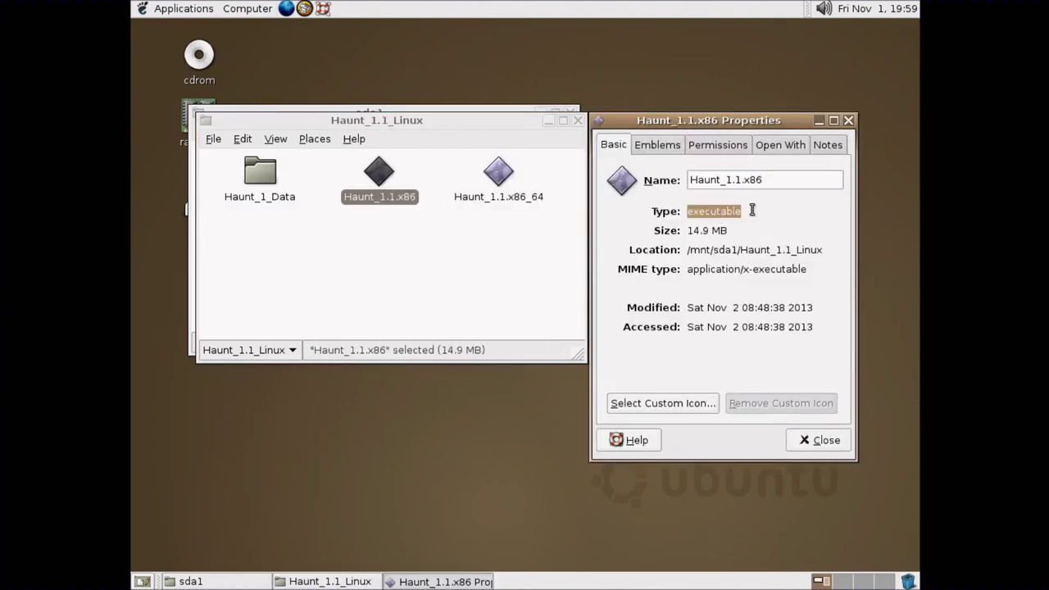
{"action": "left_click", "coordinate": [733, 211]}
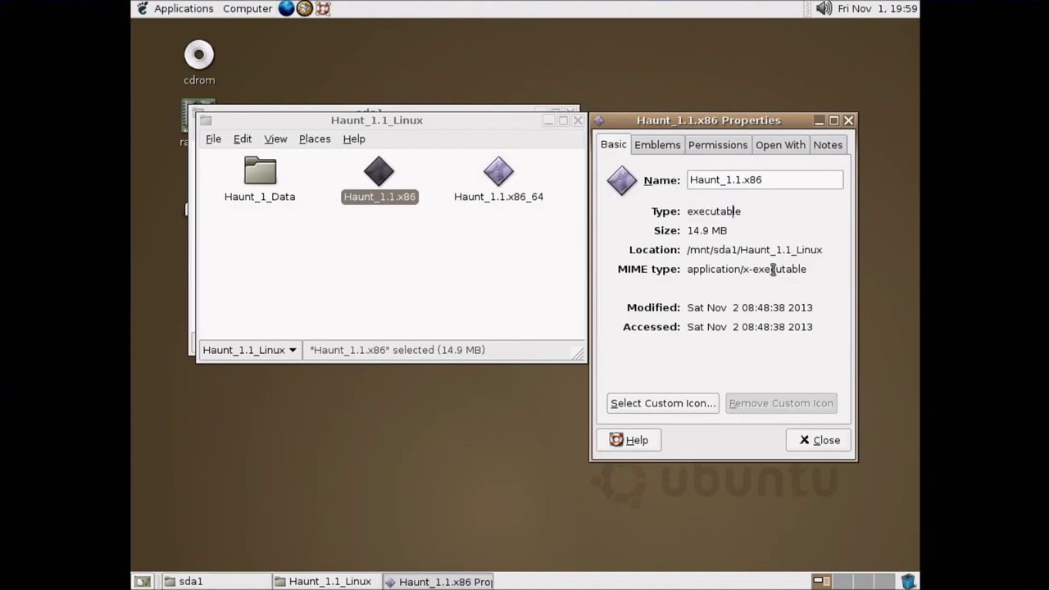
{"action": "left_click", "coordinate": [847, 120]}
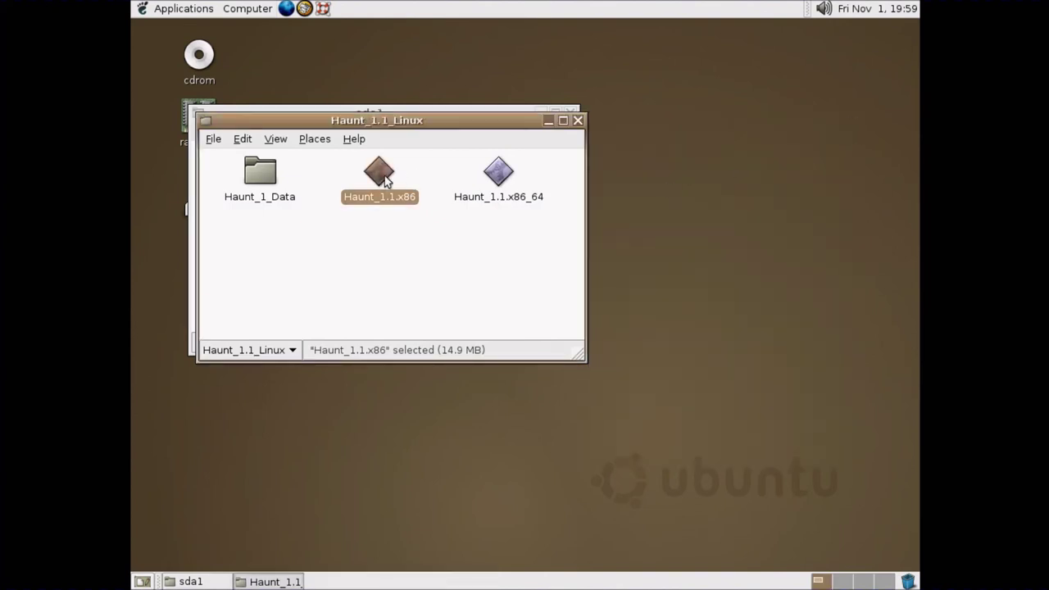
{"action": "left_click", "coordinate": [297, 224]}
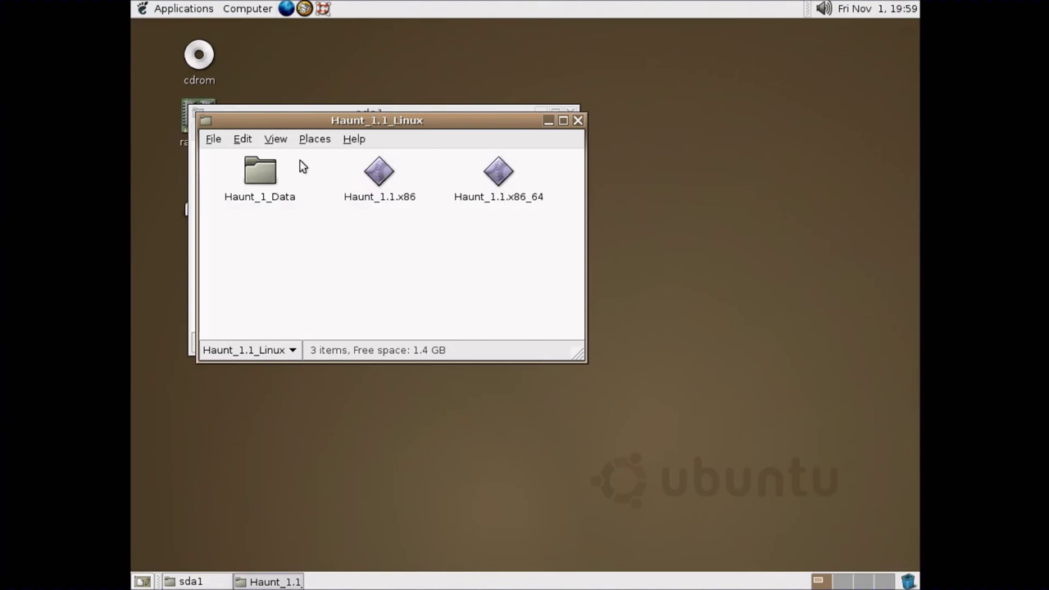
Step: Try playing sharedassets1.assets.resS from Haunt_1_Data in the movie player, then close the player
{"action": "double_click", "coordinate": [260, 173]}
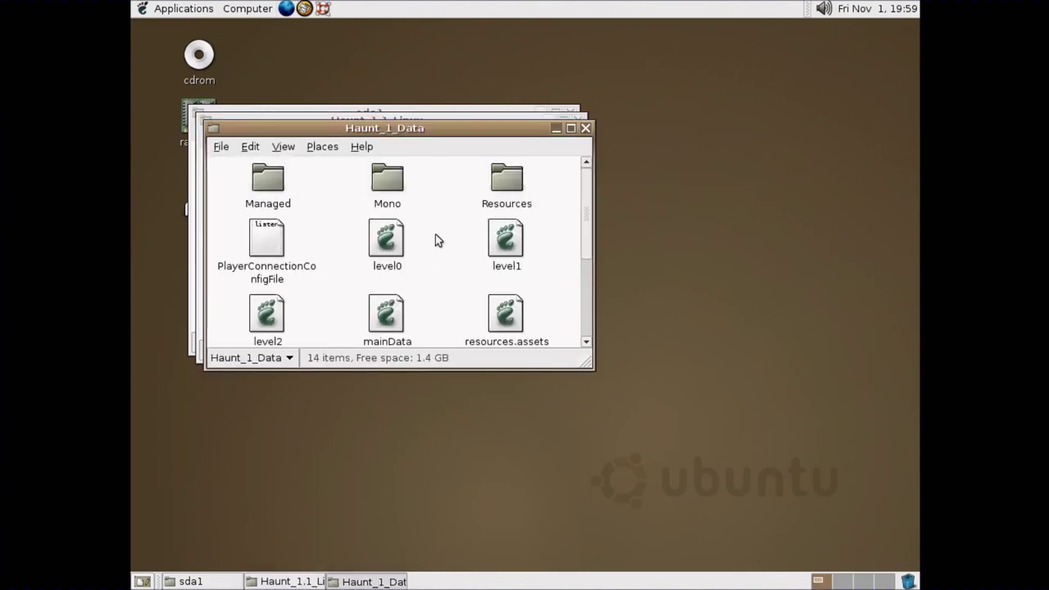
{"action": "left_click_drag", "start_coordinate": [588, 219], "coordinate": [585, 304]}
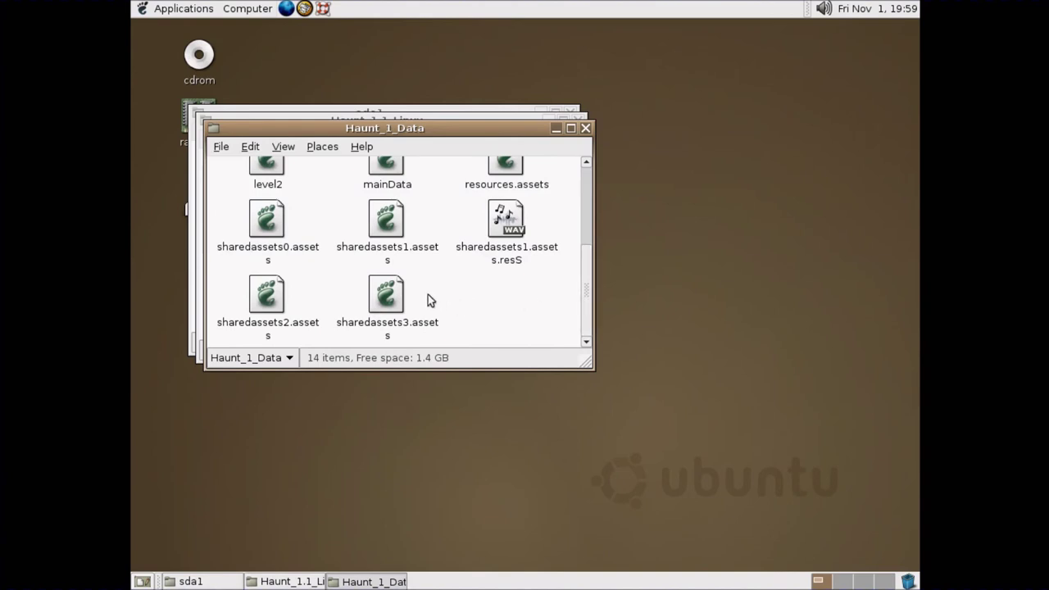
{"action": "left_click", "coordinate": [389, 293]}
{"action": "left_click", "coordinate": [551, 301]}
{"action": "left_click", "coordinate": [501, 215]}
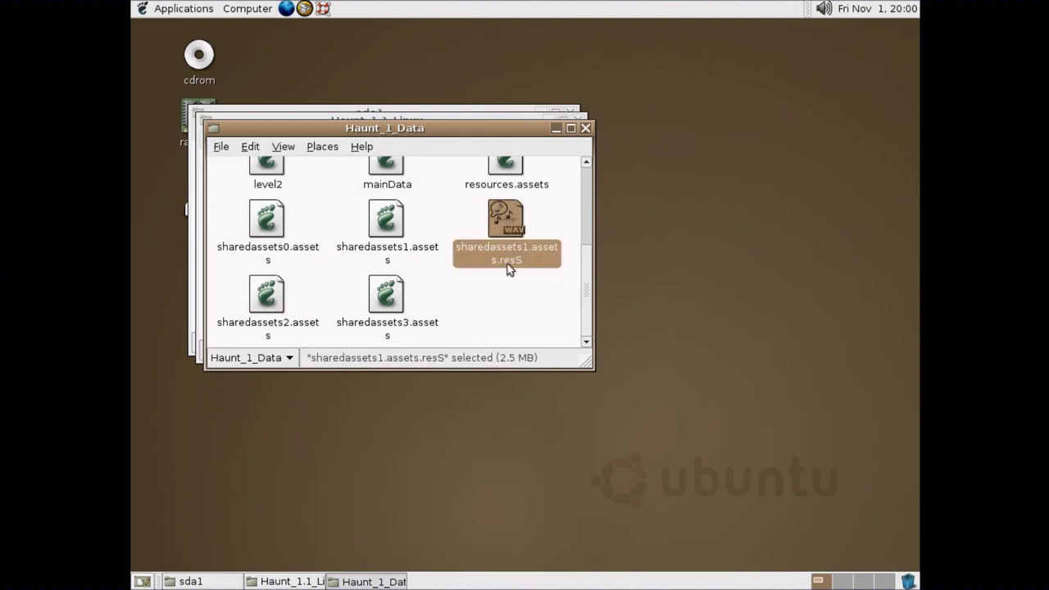
{"action": "double_click", "coordinate": [506, 220]}
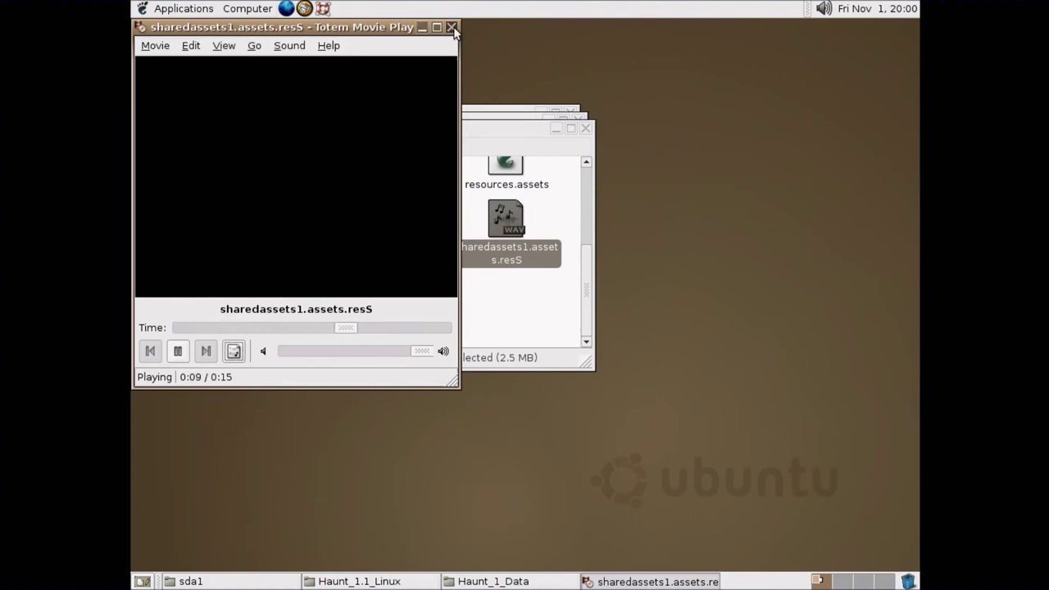
{"action": "left_click", "coordinate": [453, 28]}
{"action": "left_click", "coordinate": [551, 282]}
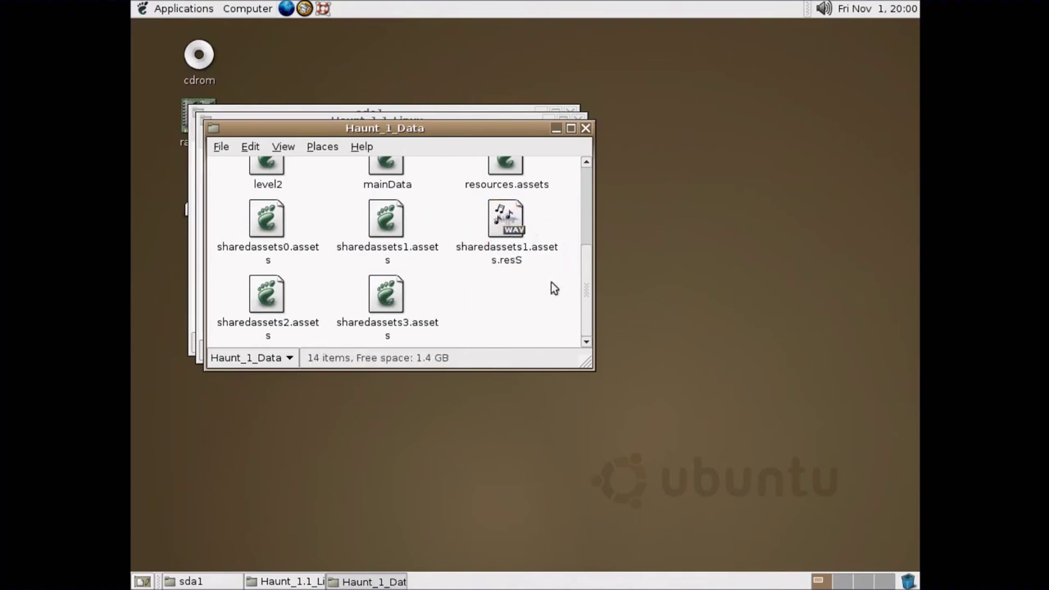
{"action": "left_click_drag", "start_coordinate": [584, 282], "coordinate": [583, 192]}
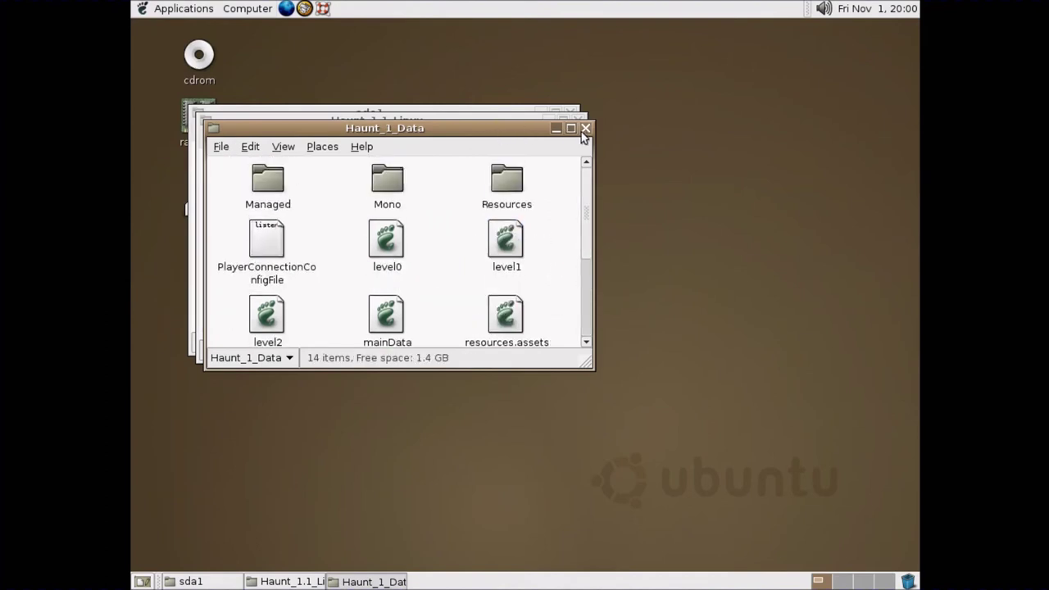
Step: Close the Haunt_1_Data, Haunt_1.1_Linux and sda1 folder windows
{"action": "left_click", "coordinate": [587, 129]}
{"action": "left_click", "coordinate": [431, 247]}
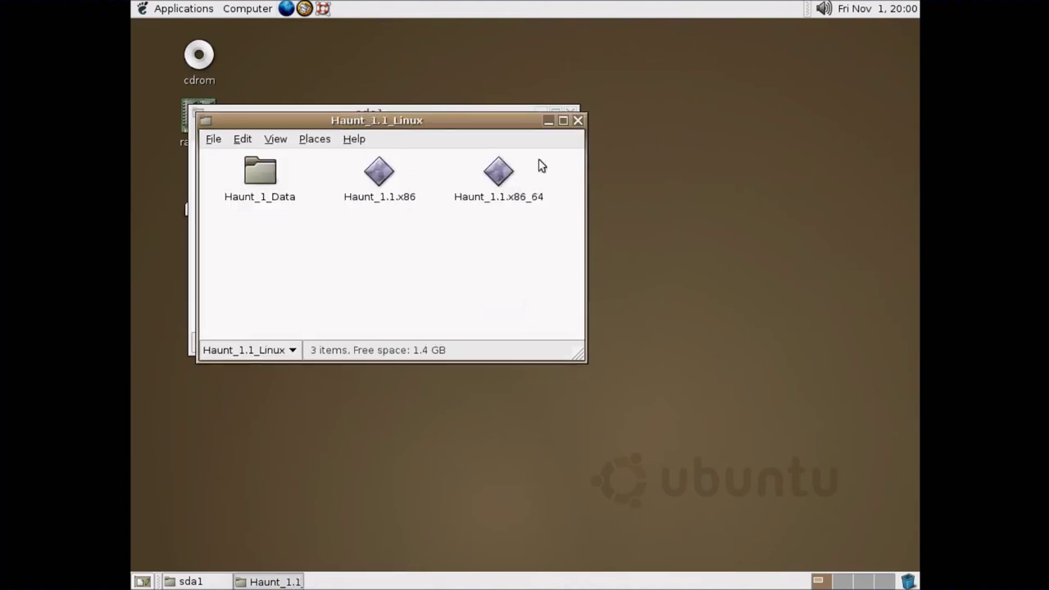
{"action": "left_click", "coordinate": [395, 174]}
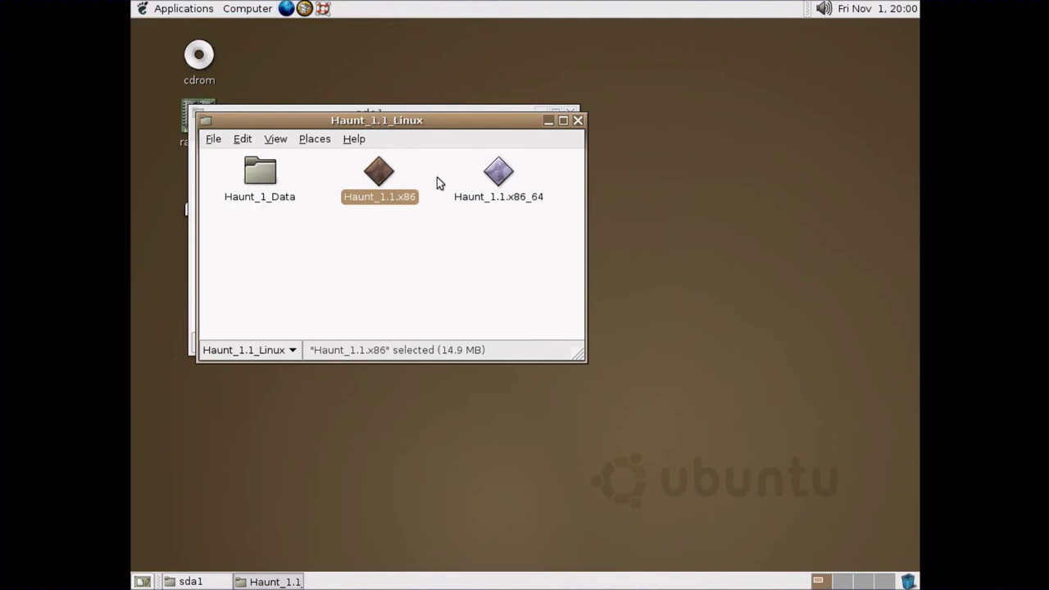
{"action": "left_click", "coordinate": [501, 172]}
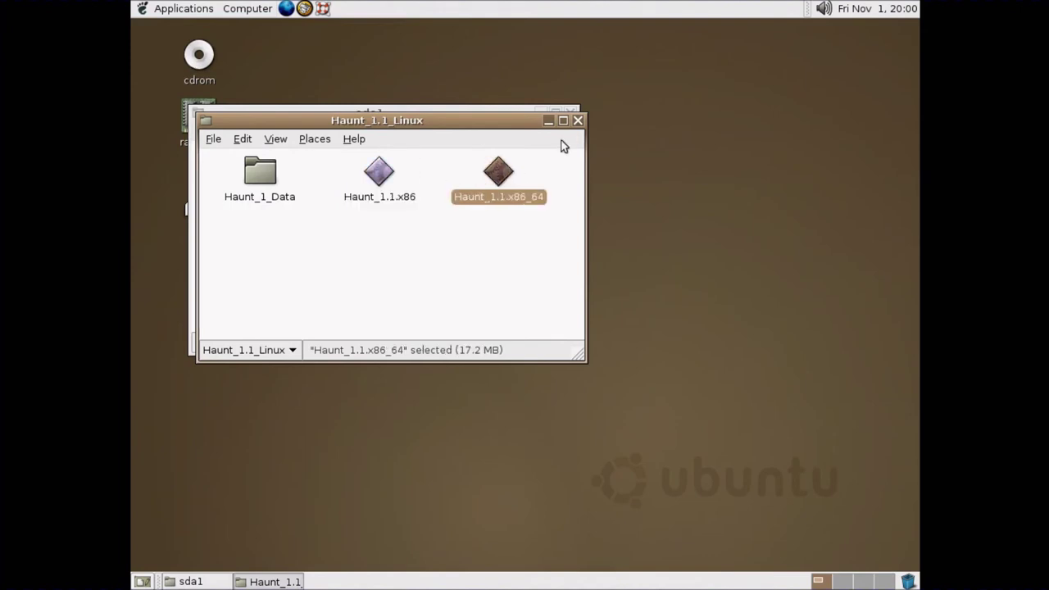
{"action": "left_click", "coordinate": [579, 120]}
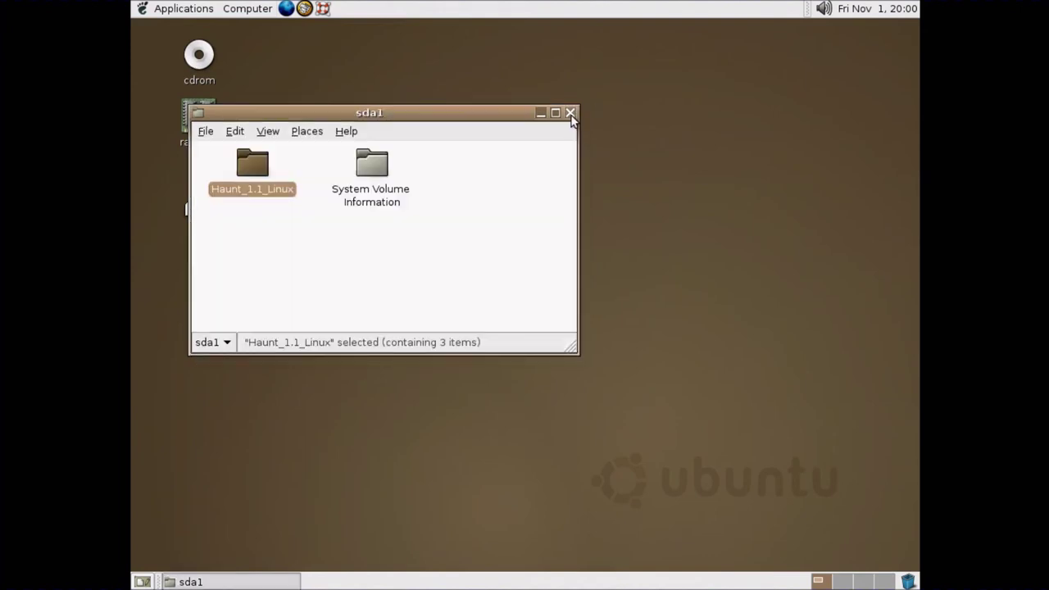
{"action": "left_click", "coordinate": [570, 112]}
Step: Open tasks.sxw from the Documents folder in the home directory
{"action": "left_click", "coordinate": [246, 8]}
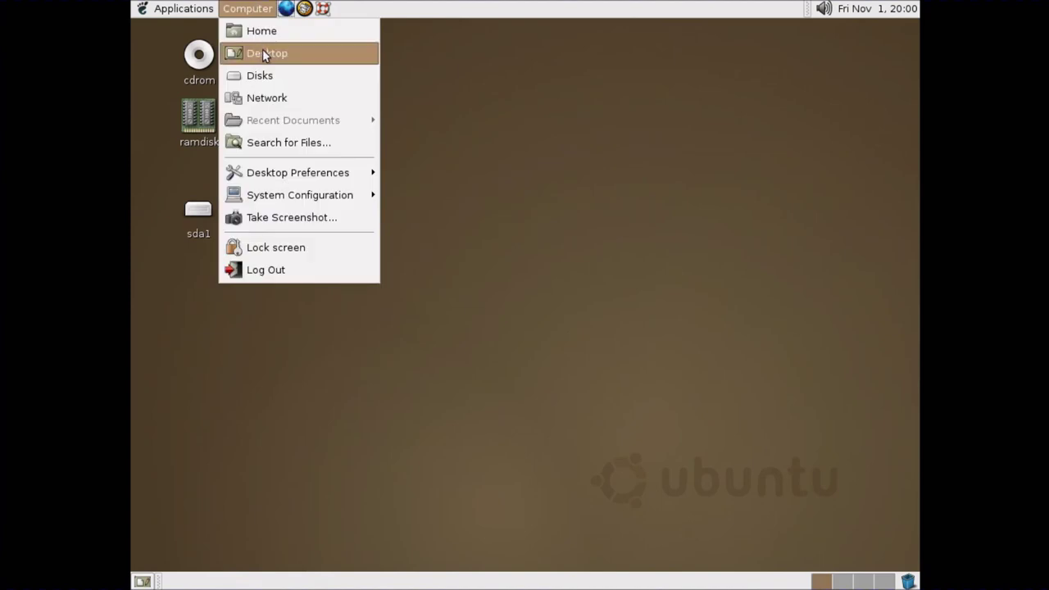
{"action": "left_click", "coordinate": [261, 37]}
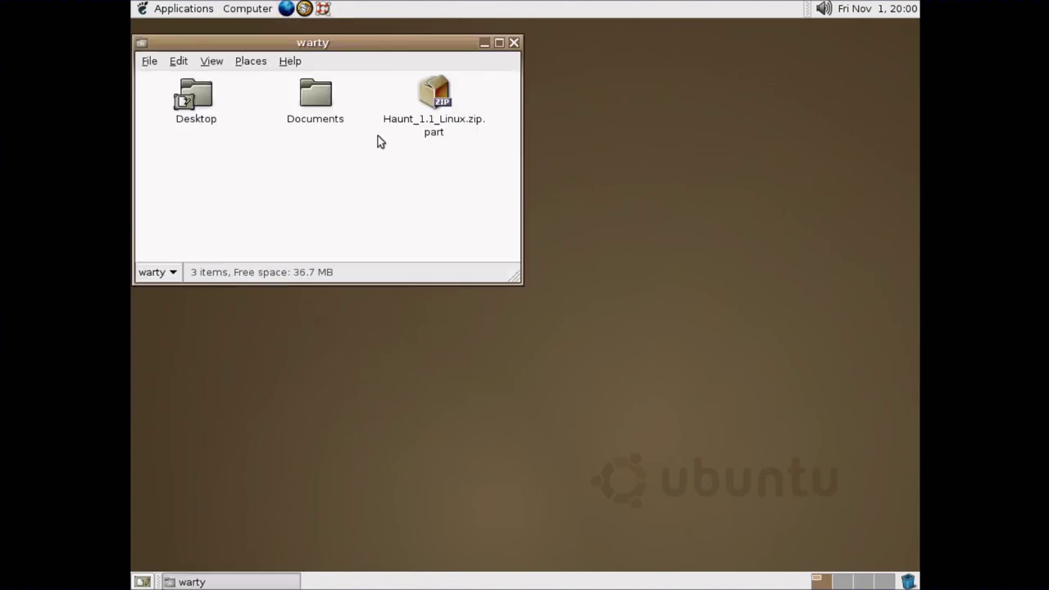
{"action": "double_click", "coordinate": [320, 102]}
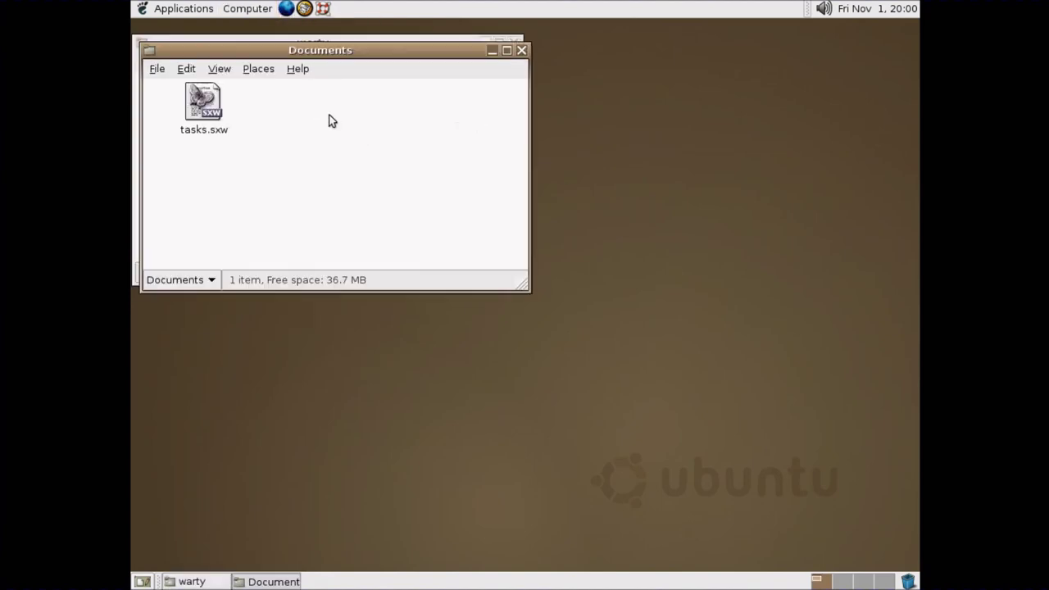
{"action": "left_click", "coordinate": [203, 102]}
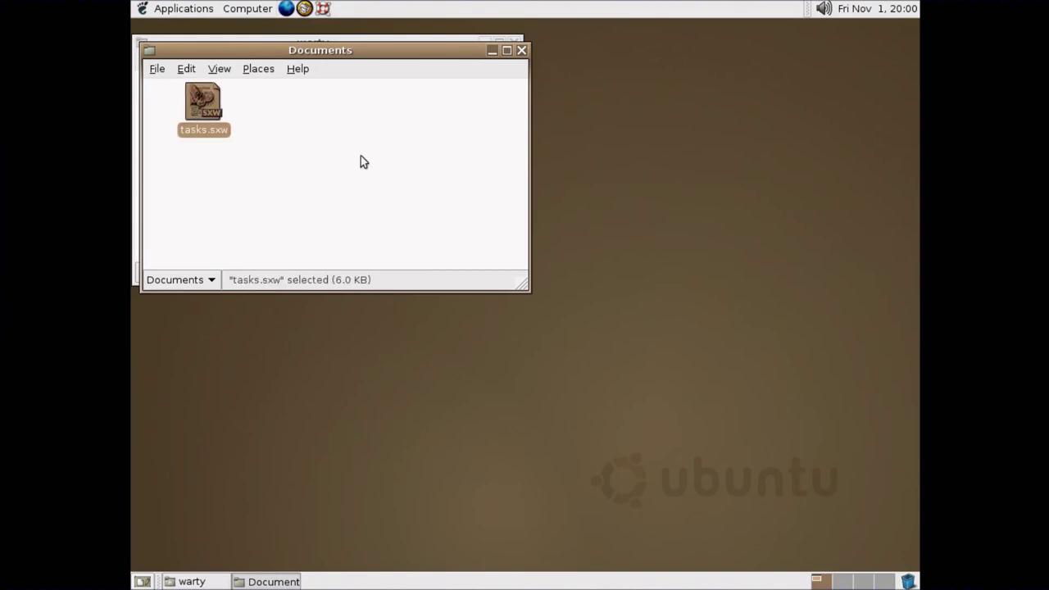
{"action": "double_click", "coordinate": [204, 104]}
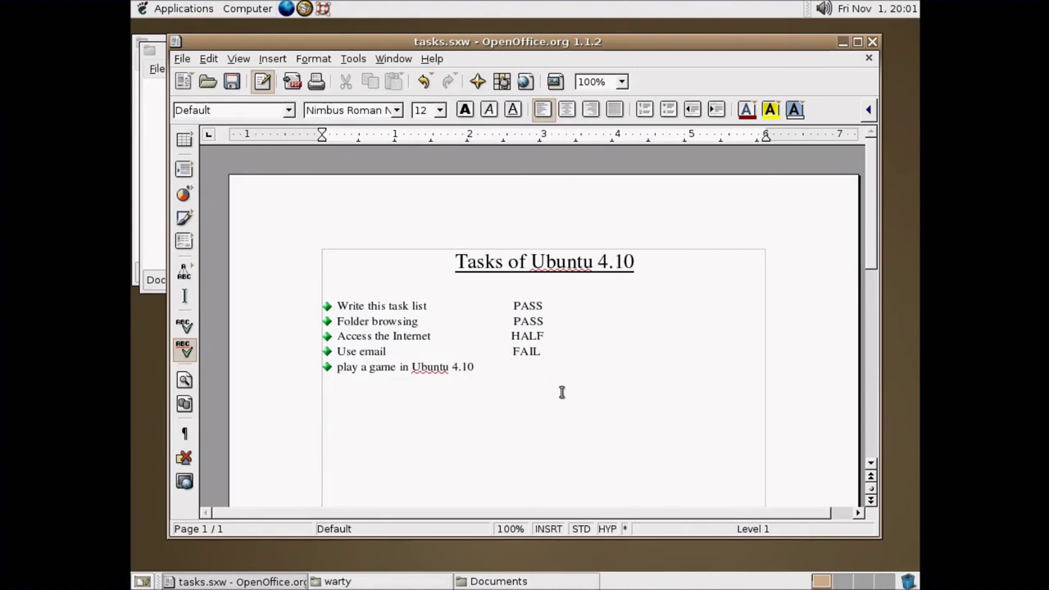
Step: Mark 'play a game in Ubuntu 4.10' as FAIL, aligned with the others, and start a new bullet
{"action": "type", "text": "FAIL"}
{"action": "key", "text": "Left"}
{"action": "key", "text": "Return"}
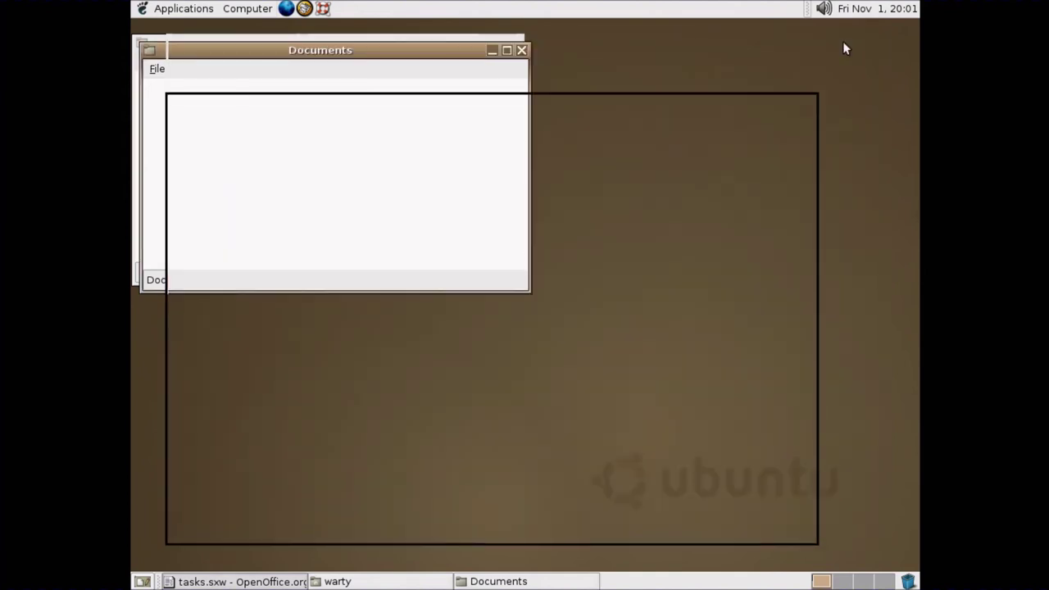
Step: Minimize the task list and close the Documents and home folder windows
{"action": "left_click", "coordinate": [843, 41]}
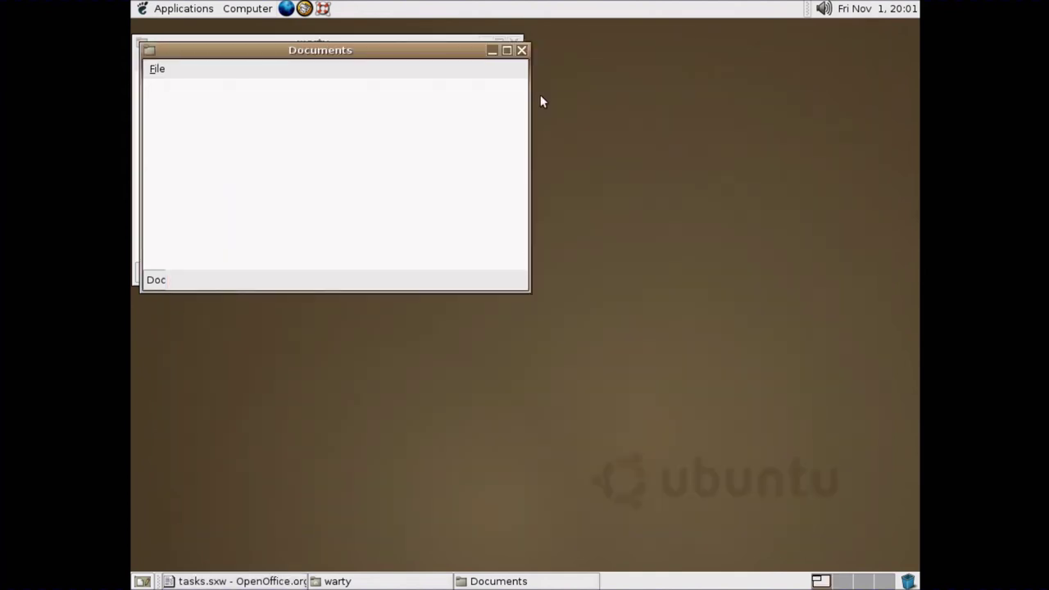
{"action": "left_click", "coordinate": [519, 45]}
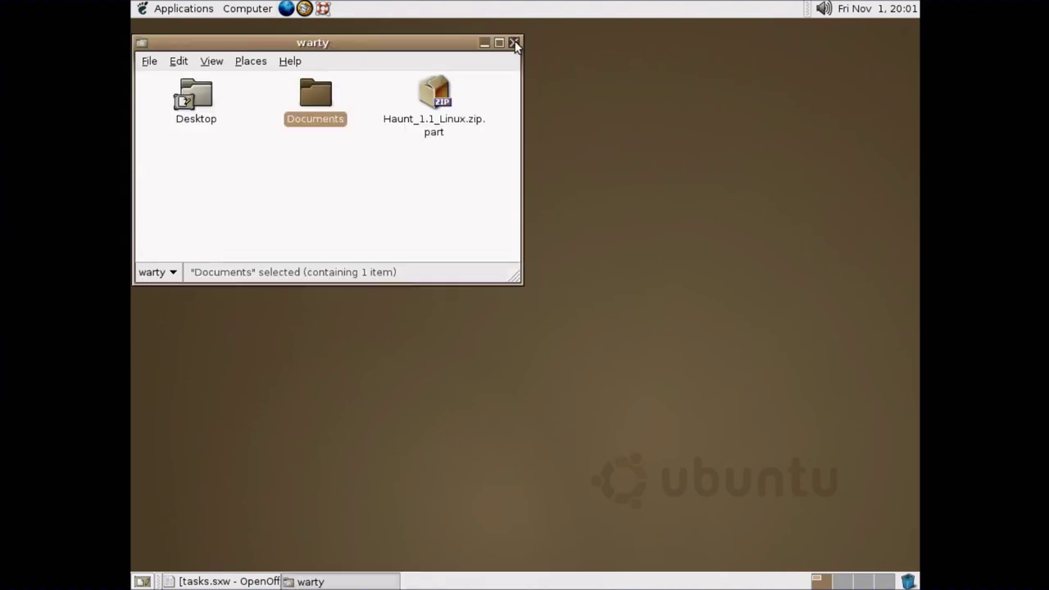
{"action": "left_click", "coordinate": [514, 42]}
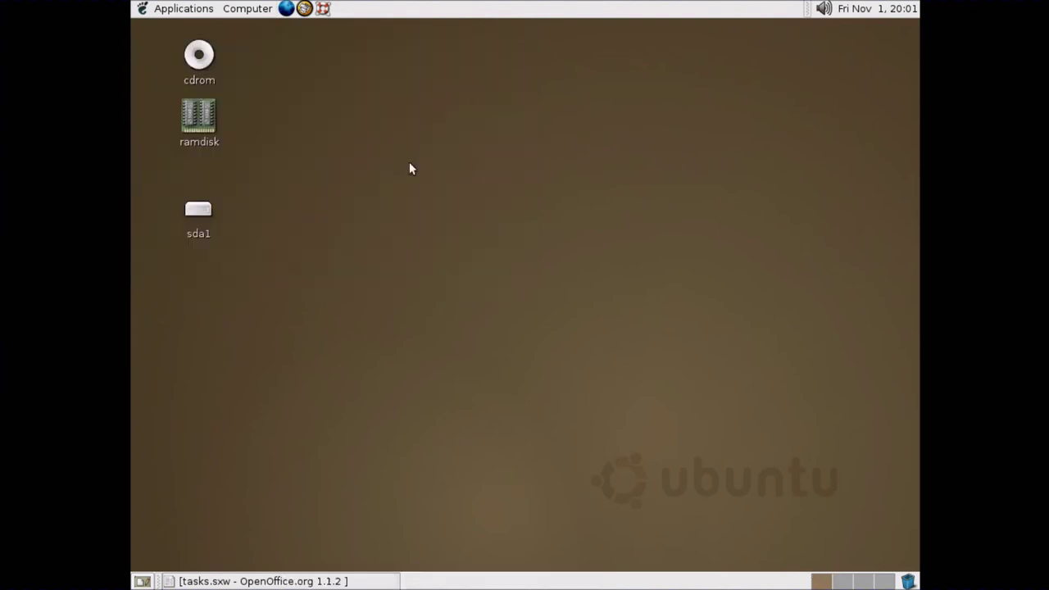
Step: Launch The GIMP from Applications > Graphics and dismiss the Tip of the Day
{"action": "left_click", "coordinate": [197, 8]}
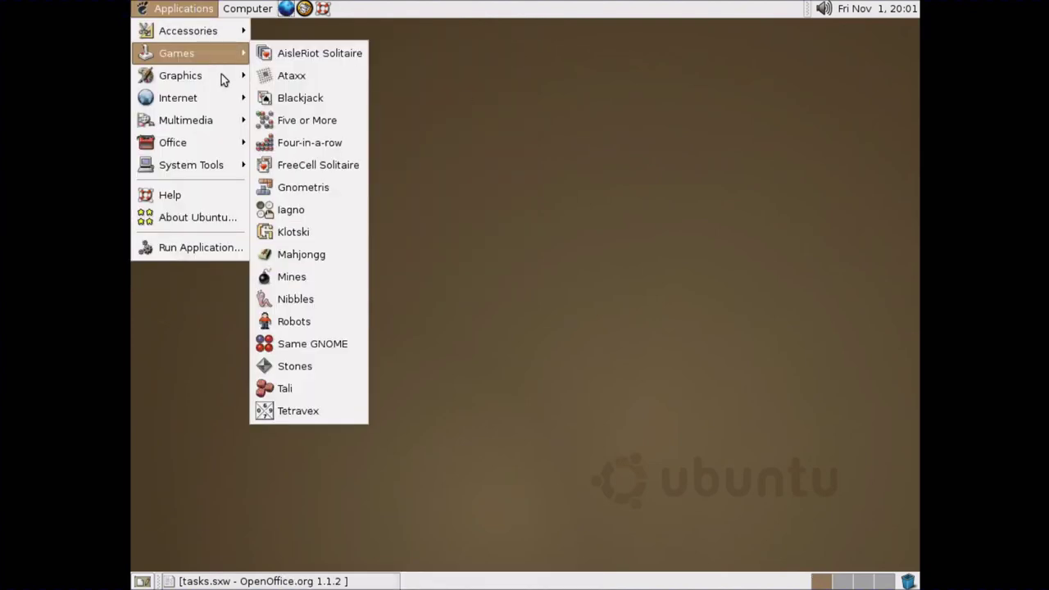
{"action": "mouse_move", "coordinate": [223, 78]}
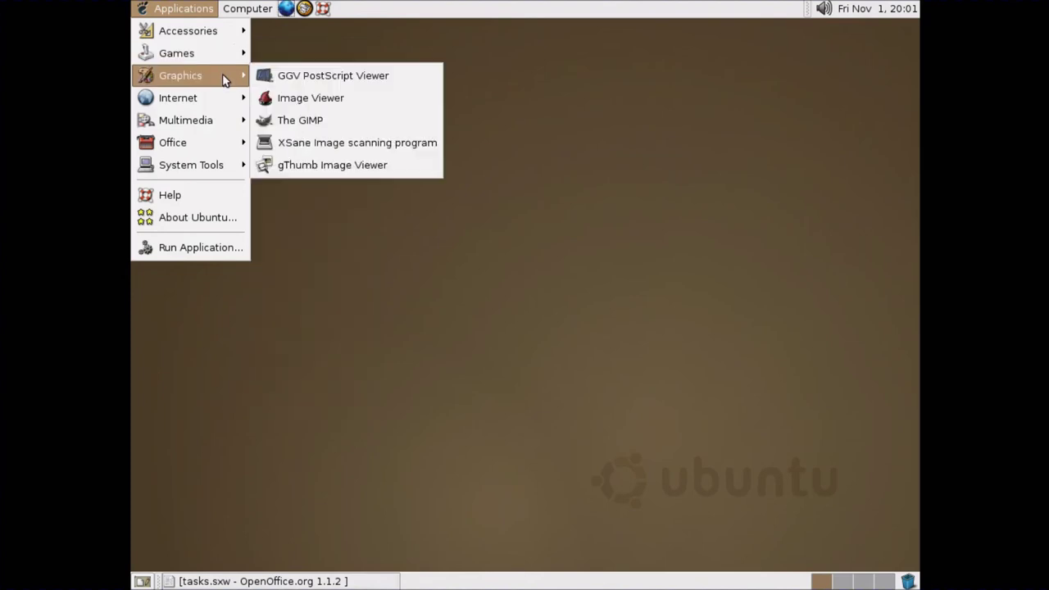
{"action": "left_click", "coordinate": [318, 123]}
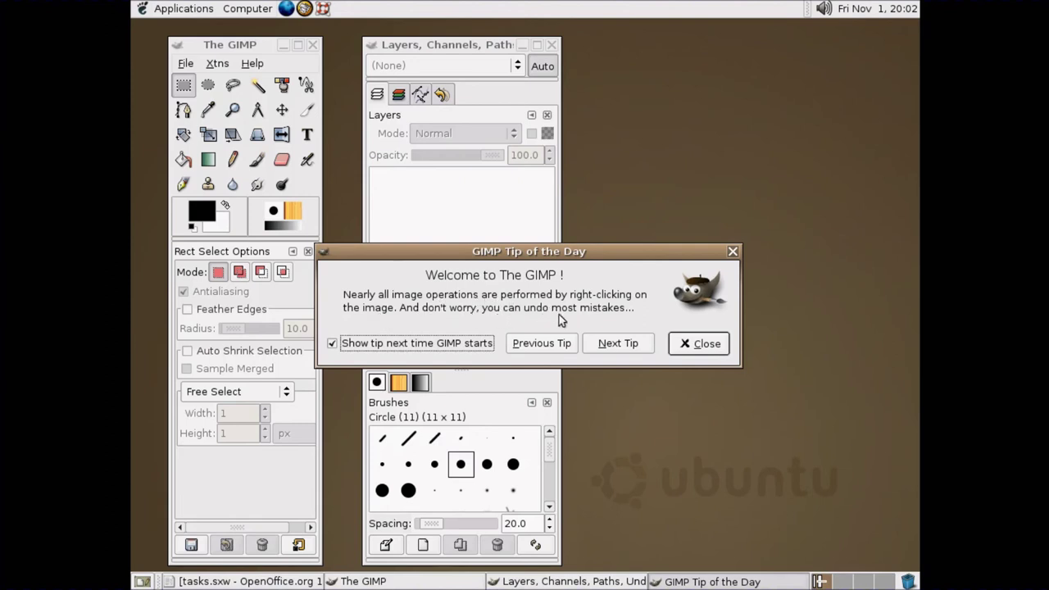
{"action": "left_click", "coordinate": [700, 345]}
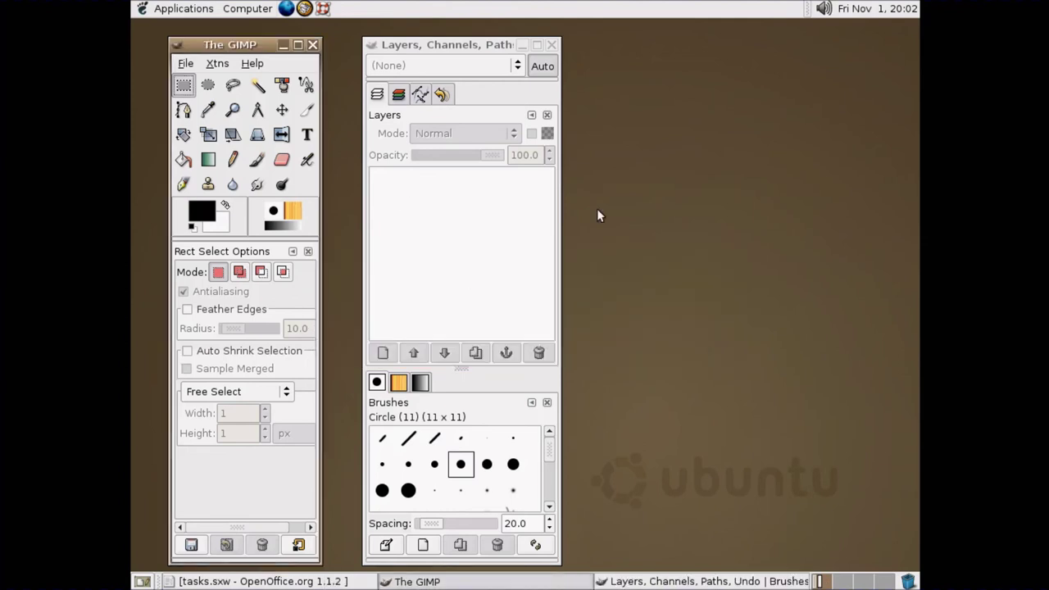
Step: Stretch the Layers dock across most of the screen and select the Pencil tool
{"action": "left_click_drag", "start_coordinate": [218, 50], "coordinate": [206, 45]}
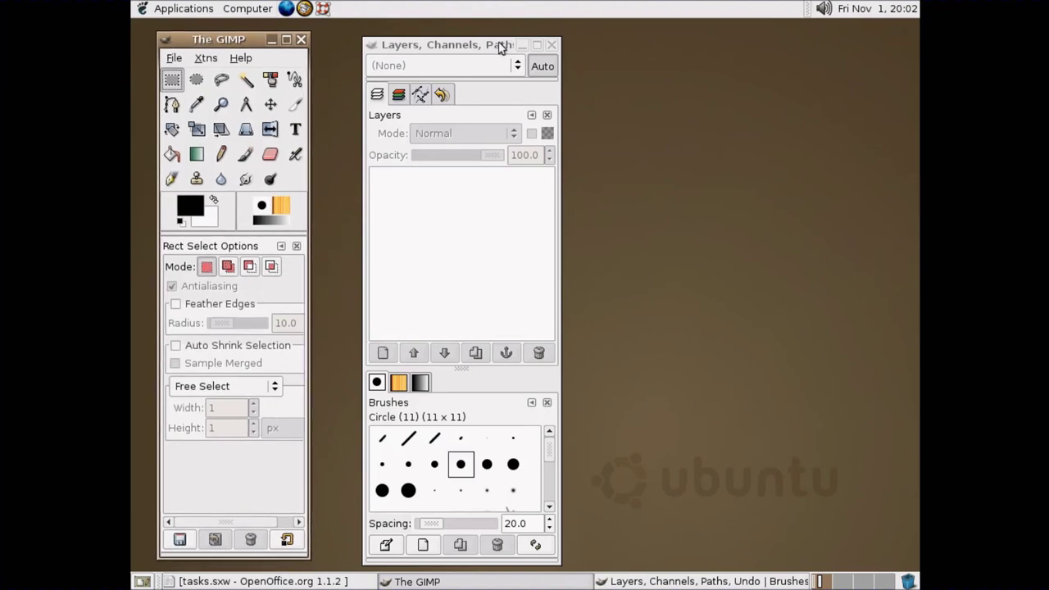
{"action": "left_click", "coordinate": [500, 47]}
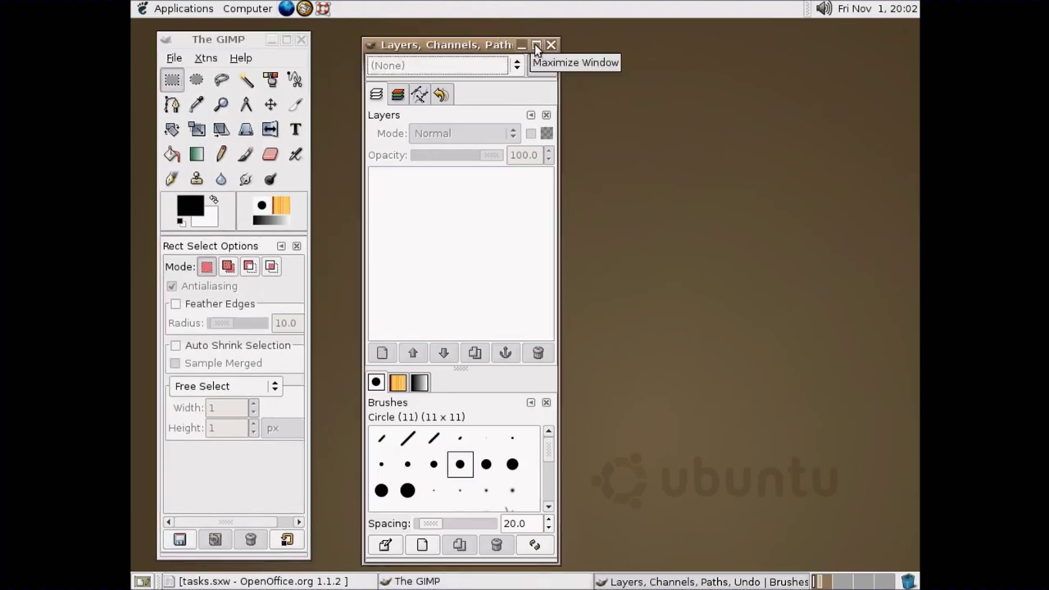
{"action": "left_click", "coordinate": [535, 46]}
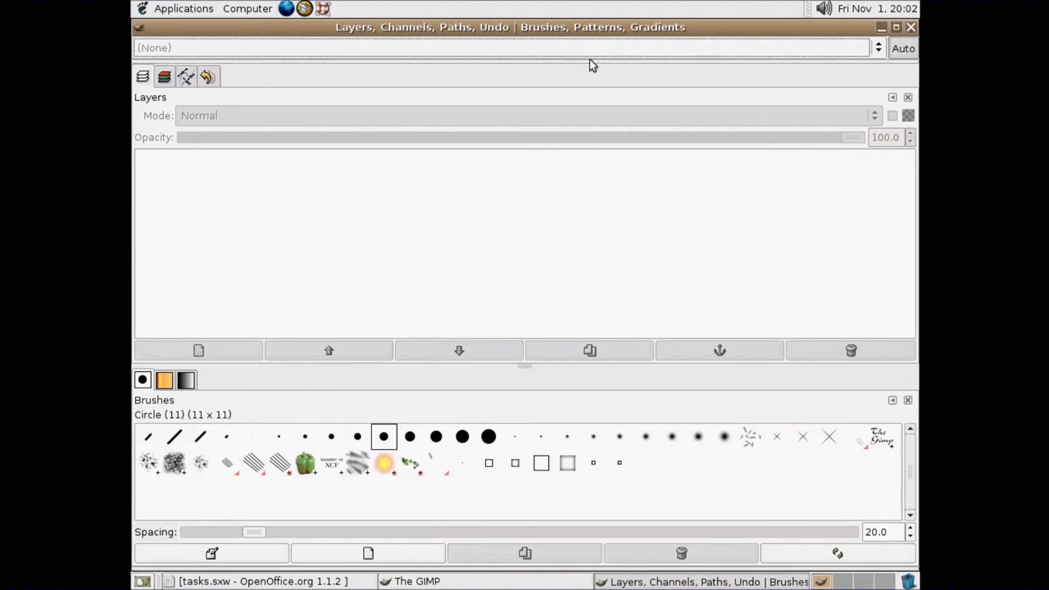
{"action": "left_click", "coordinate": [896, 27]}
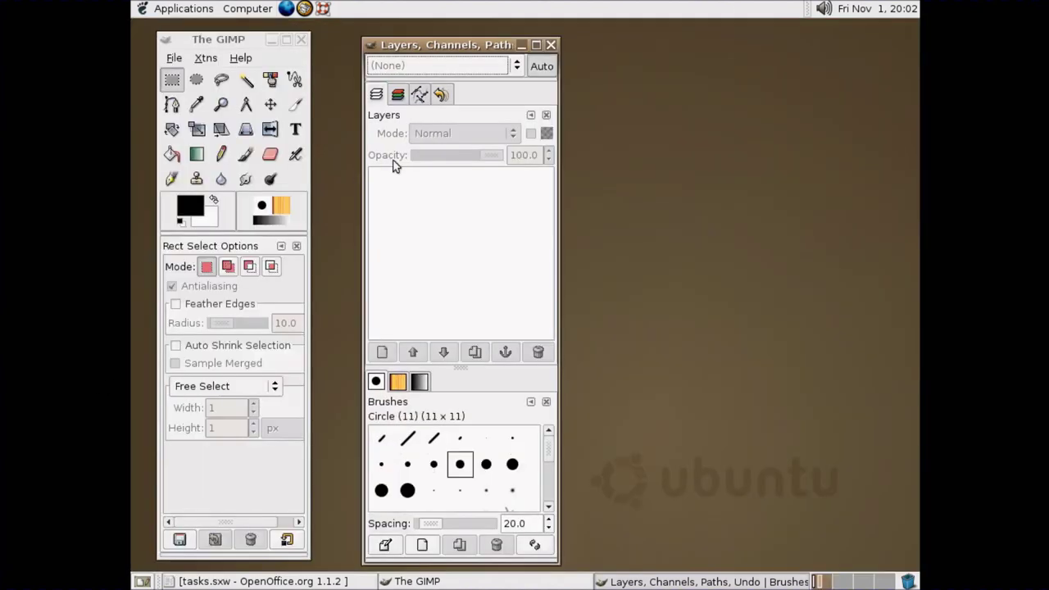
{"action": "left_click_drag", "start_coordinate": [364, 194], "coordinate": [305, 190]}
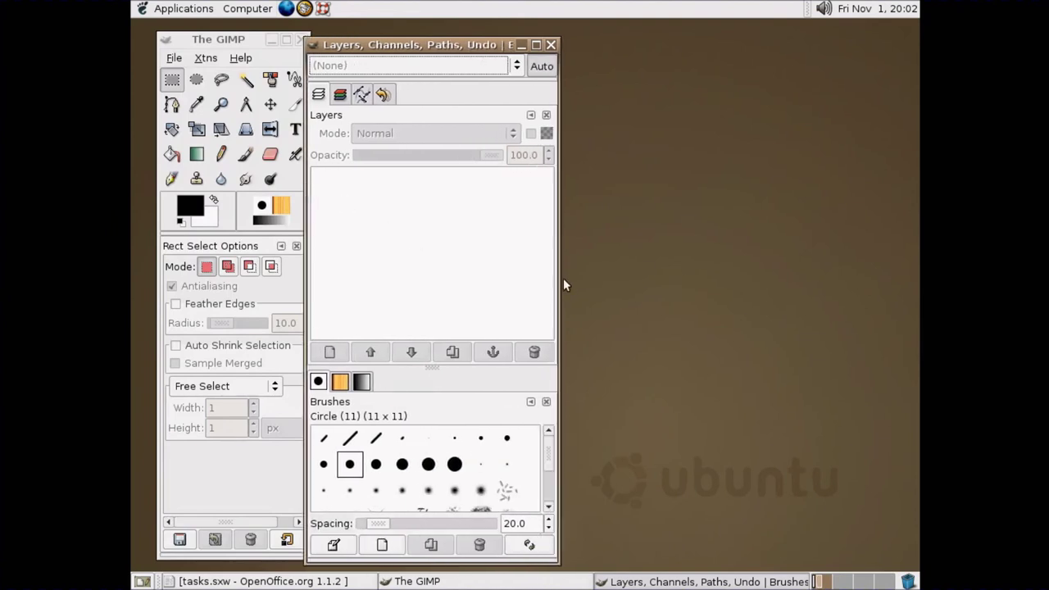
{"action": "left_click_drag", "start_coordinate": [557, 278], "coordinate": [914, 277]}
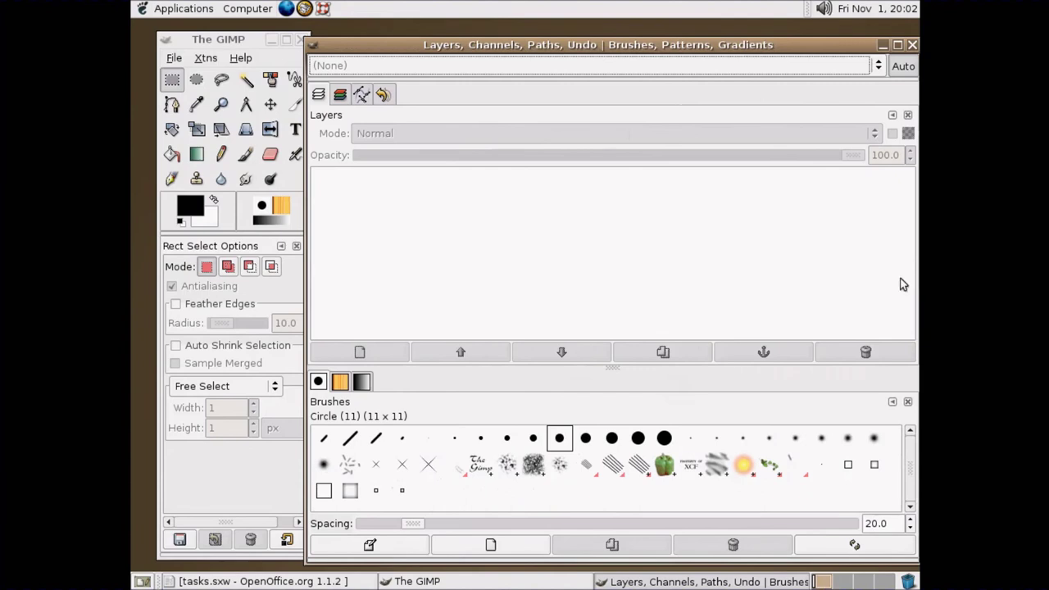
{"action": "left_click", "coordinate": [427, 202]}
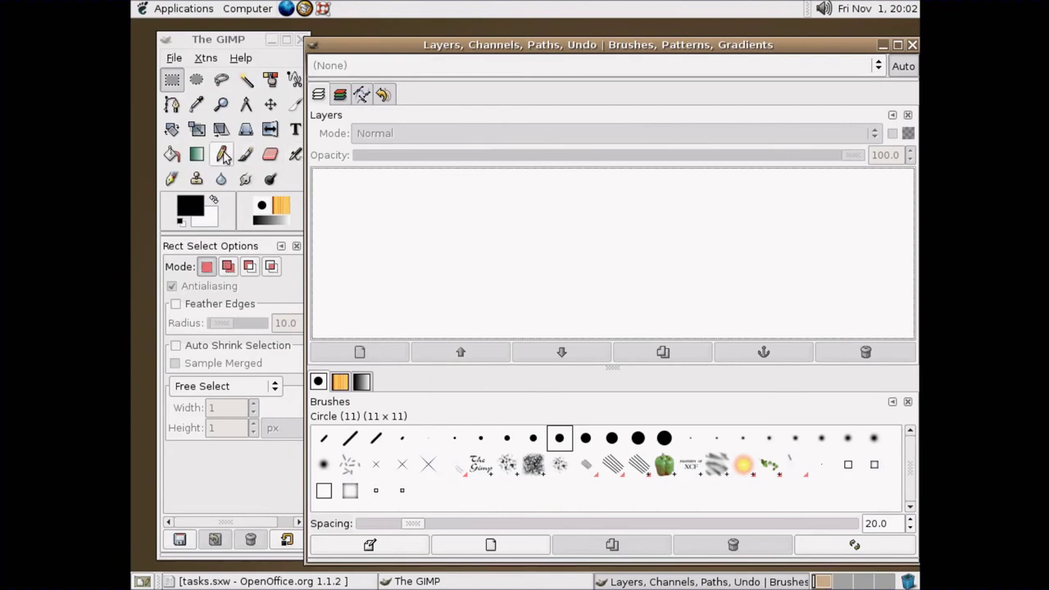
{"action": "left_click", "coordinate": [222, 154]}
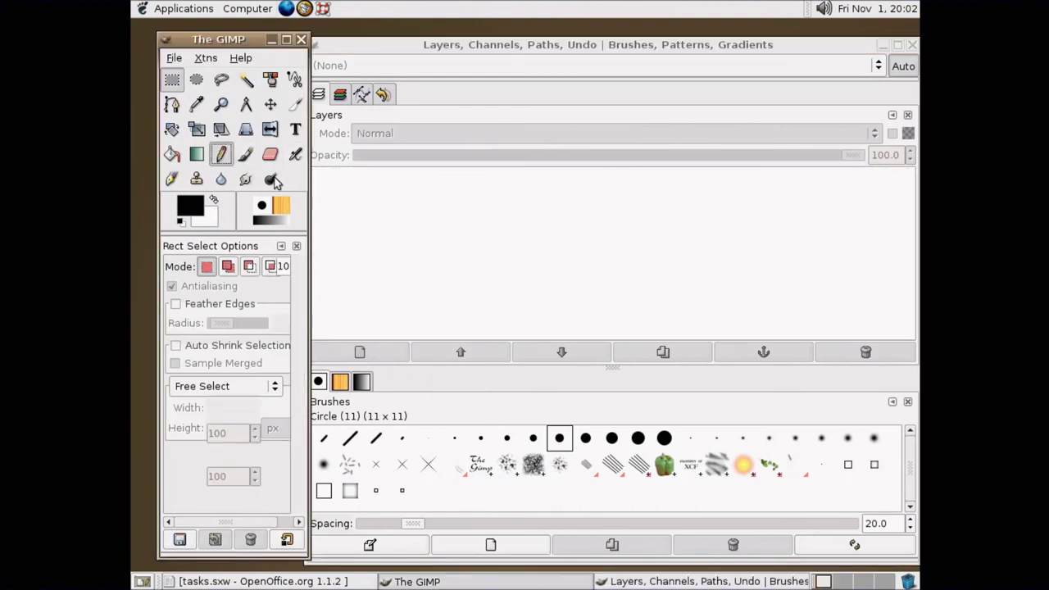
{"action": "left_click", "coordinate": [658, 197]}
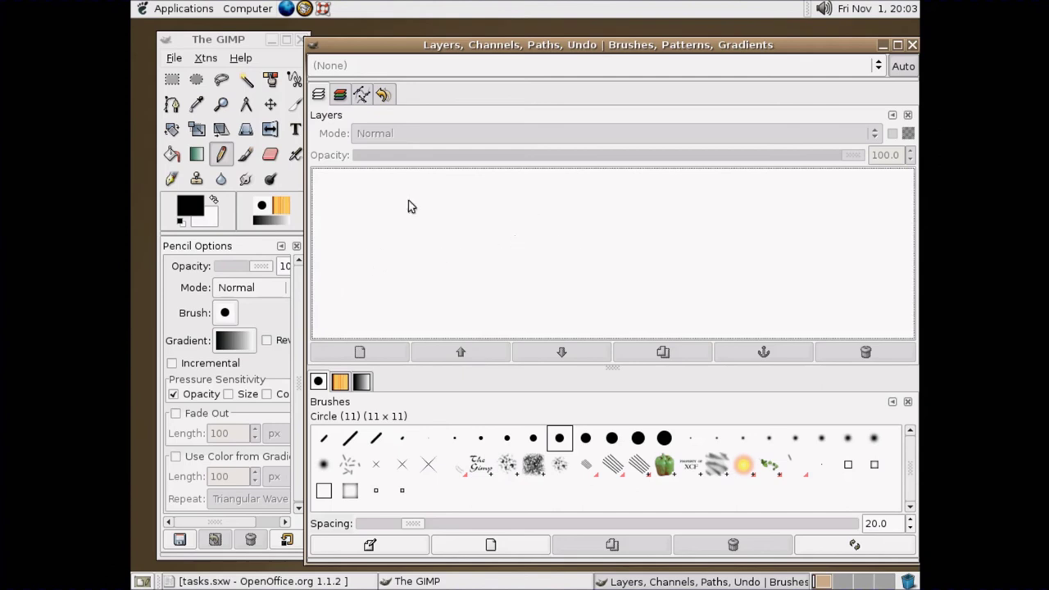
{"action": "left_click", "coordinate": [340, 94]}
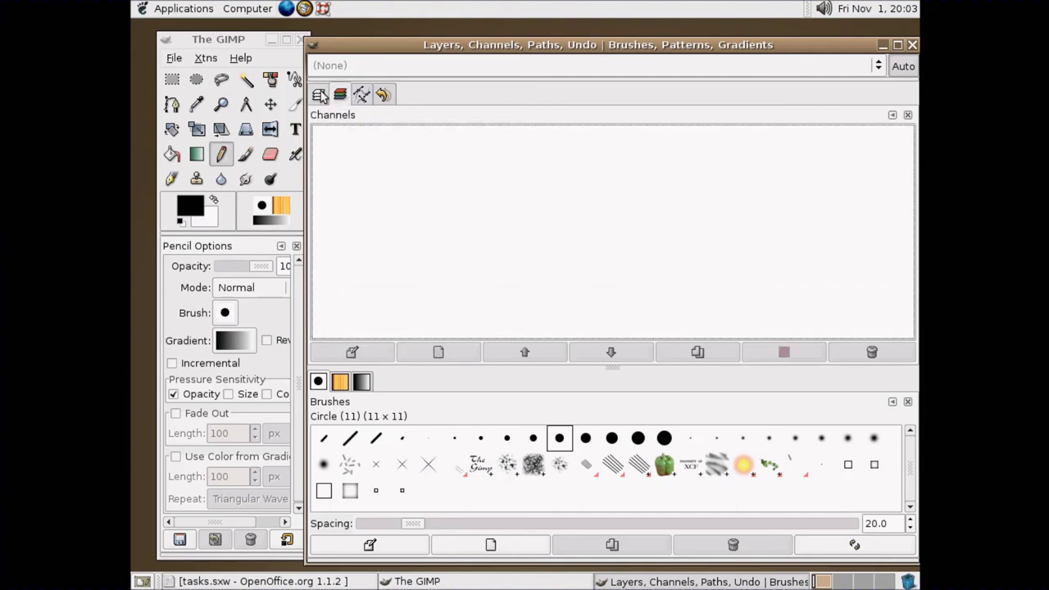
{"action": "left_click", "coordinate": [320, 94]}
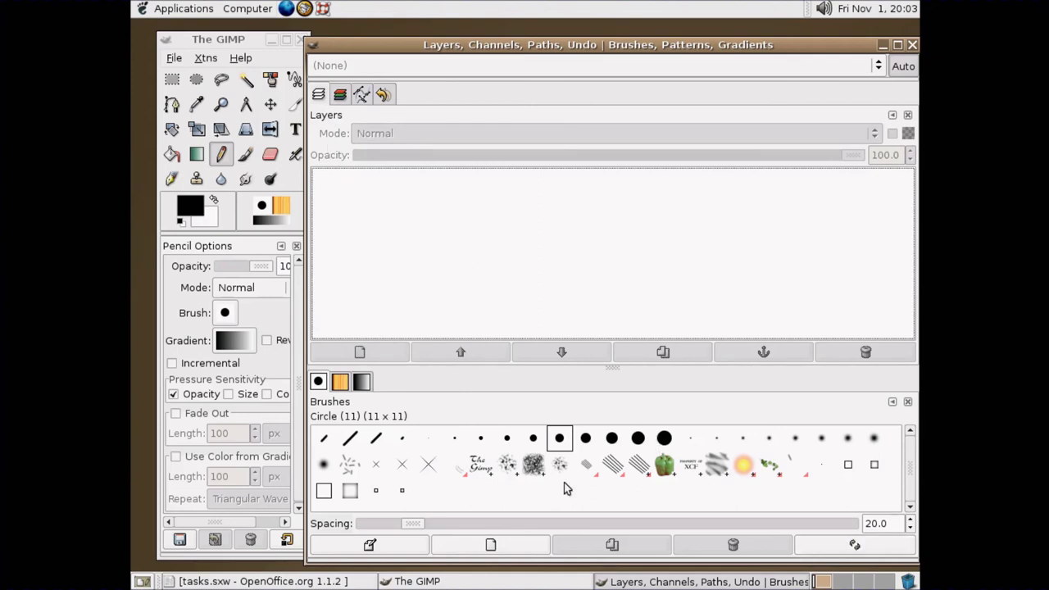
{"action": "left_click", "coordinate": [244, 156]}
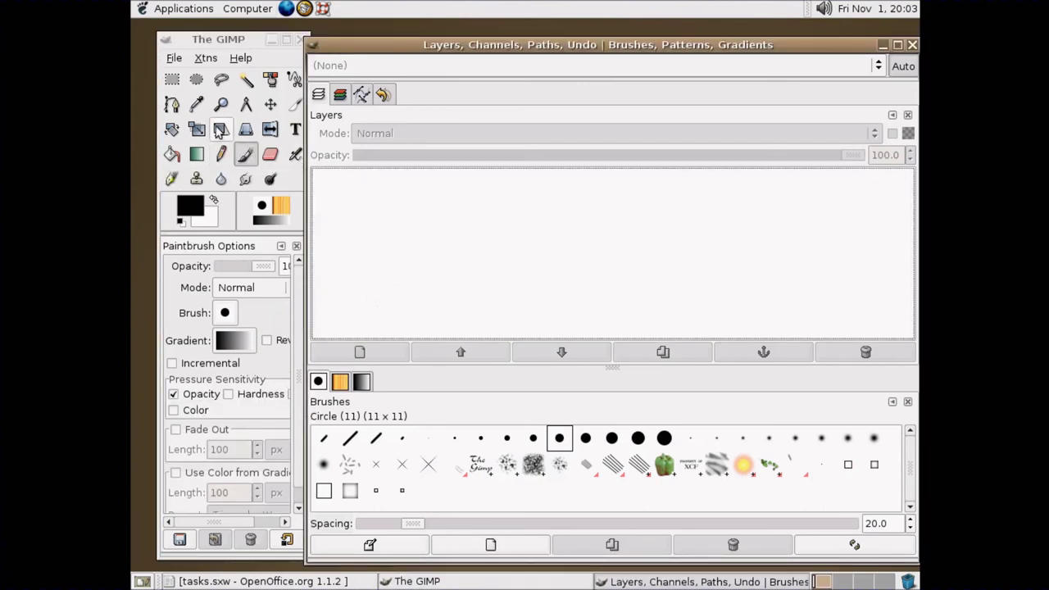
{"action": "left_click", "coordinate": [245, 106]}
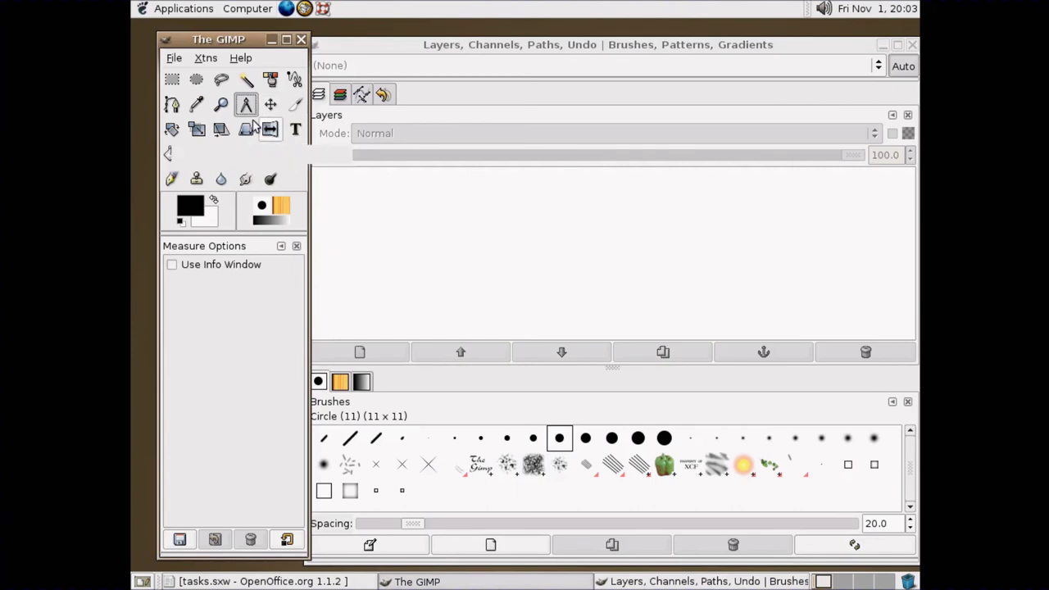
{"action": "left_click", "coordinate": [220, 132]}
{"action": "left_click", "coordinate": [245, 154]}
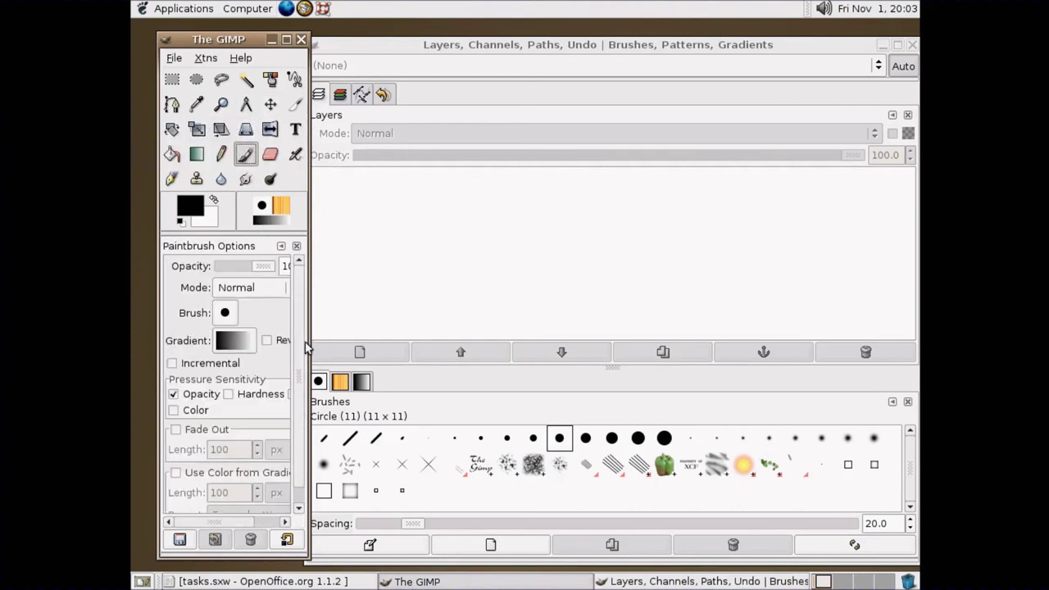
{"action": "scroll", "coordinate": [304, 363], "scroll_direction": "down", "scroll_amount": 1}
{"action": "scroll", "coordinate": [302, 385], "scroll_direction": "up", "scroll_amount": 1}
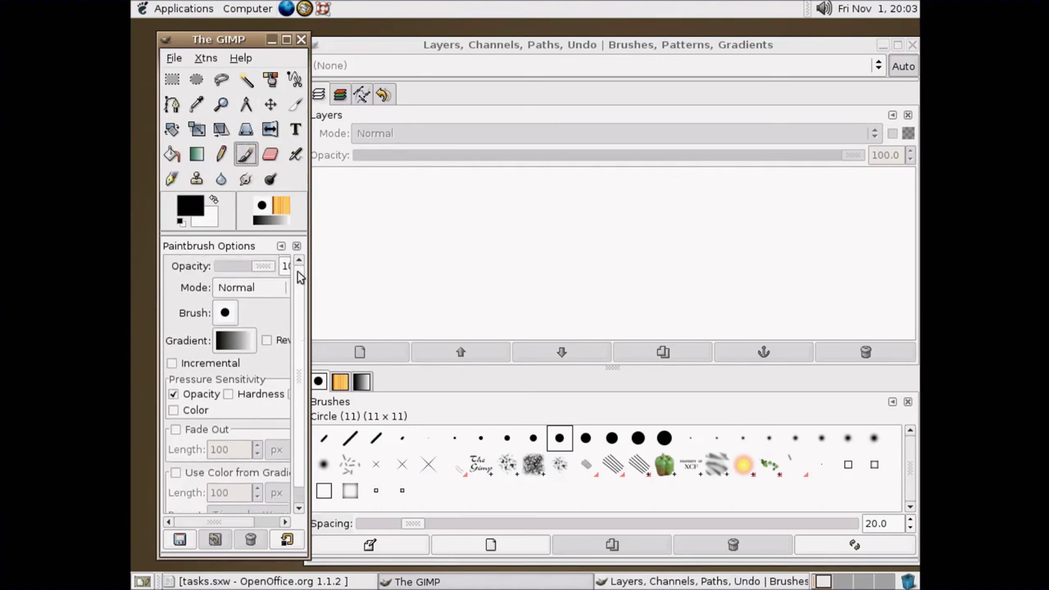
{"action": "left_click", "coordinate": [451, 239]}
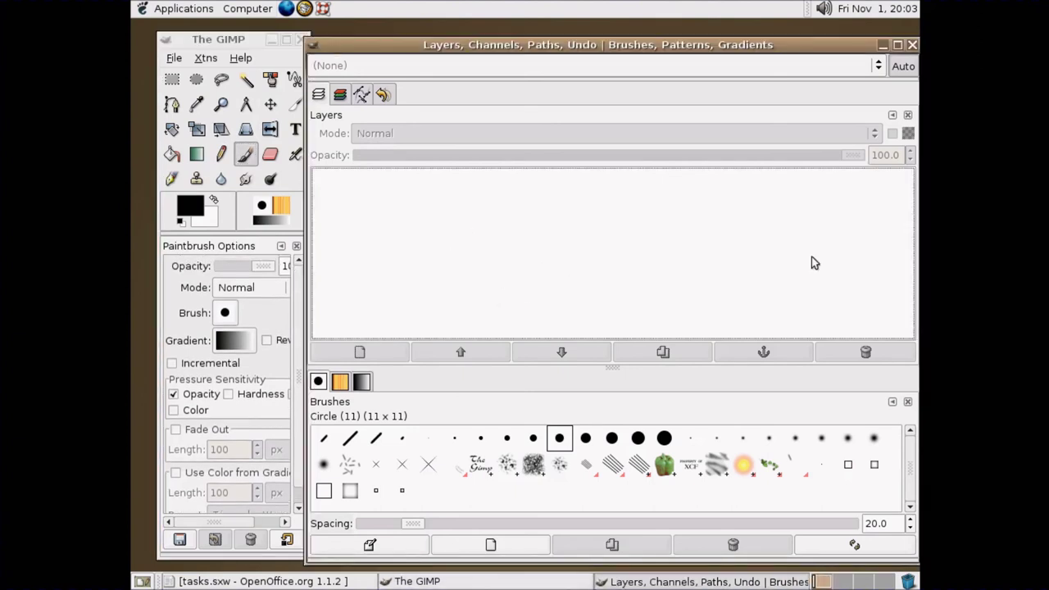
{"action": "left_click", "coordinate": [384, 95]}
{"action": "left_click", "coordinate": [361, 95]}
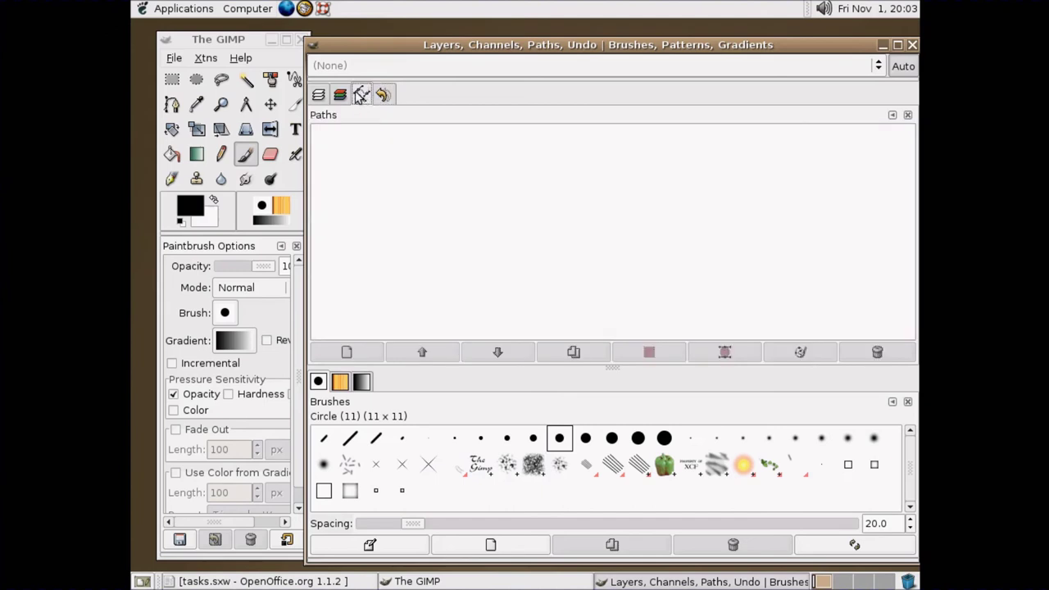
{"action": "left_click", "coordinate": [340, 95]}
{"action": "left_click", "coordinate": [361, 95]}
{"action": "left_click", "coordinate": [340, 95]}
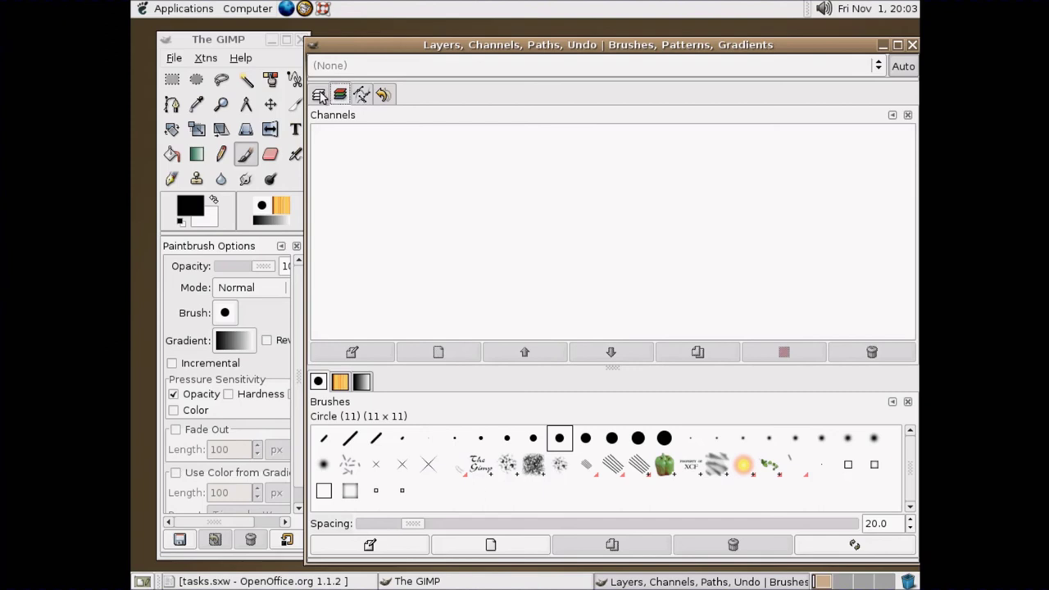
{"action": "left_click", "coordinate": [319, 96]}
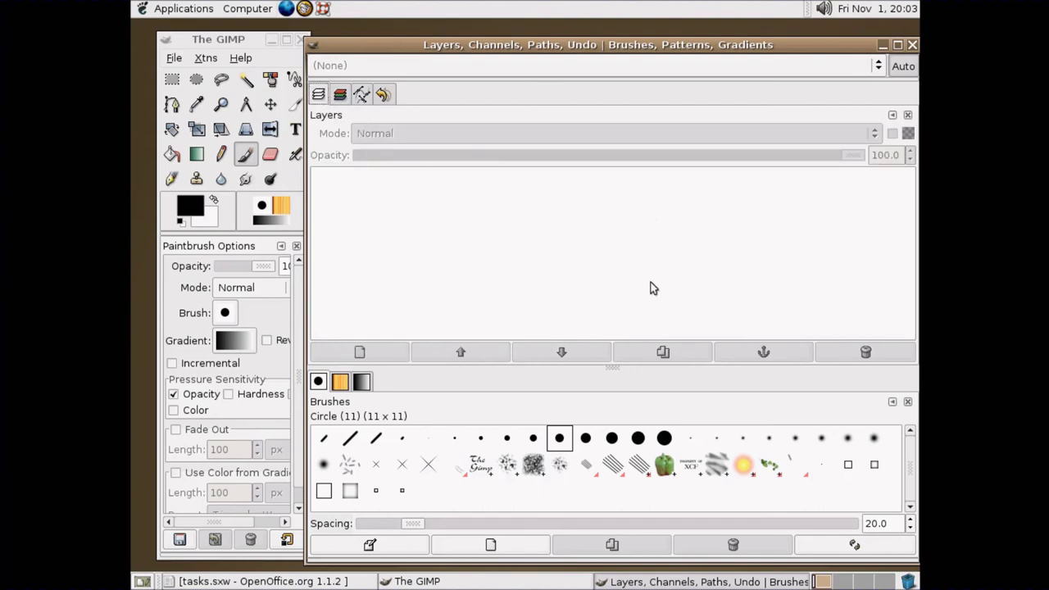
Step: Inspect the Circle (11) brush's enlarged preview in the Brush Editor, then close it
{"action": "left_click", "coordinate": [351, 545]}
{"action": "left_click_drag", "start_coordinate": [233, 29], "coordinate": [450, 142]}
{"action": "left_click", "coordinate": [435, 240]}
{"action": "left_click", "coordinate": [438, 209]}
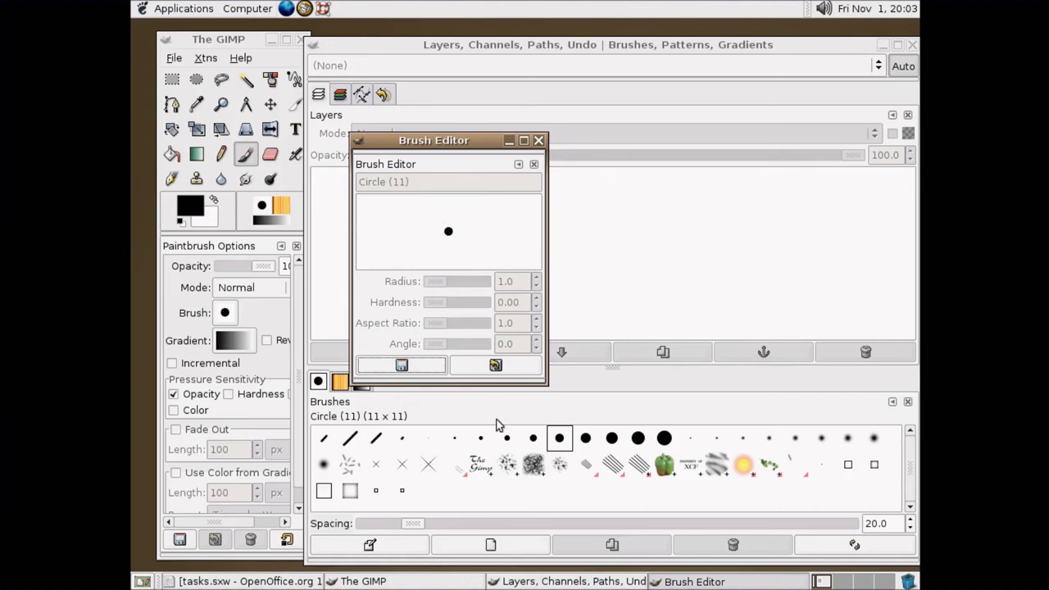
{"action": "left_click", "coordinate": [538, 140]}
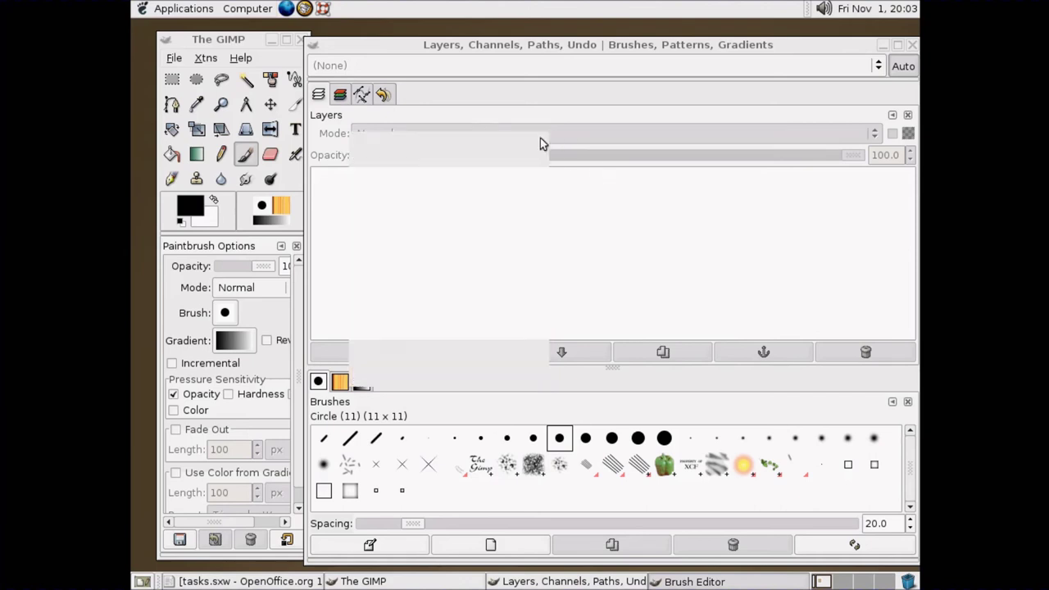
Step: Create a new Untitled brush, check its preview and close the Brush Editor
{"action": "left_click", "coordinate": [499, 546]}
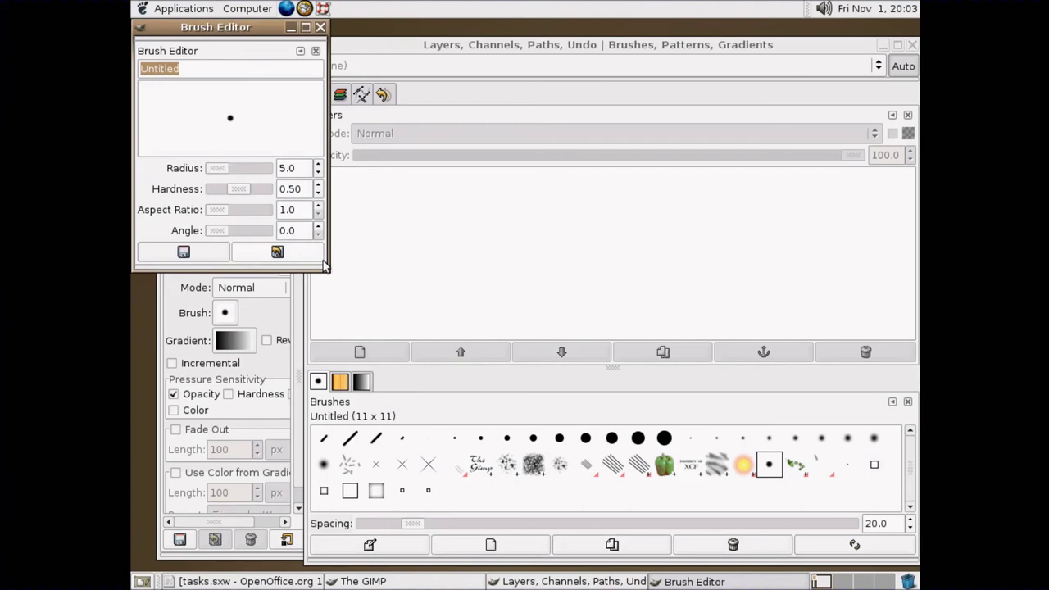
{"action": "left_click_drag", "start_coordinate": [266, 124], "coordinate": [229, 117]}
{"action": "left_click", "coordinate": [322, 27]}
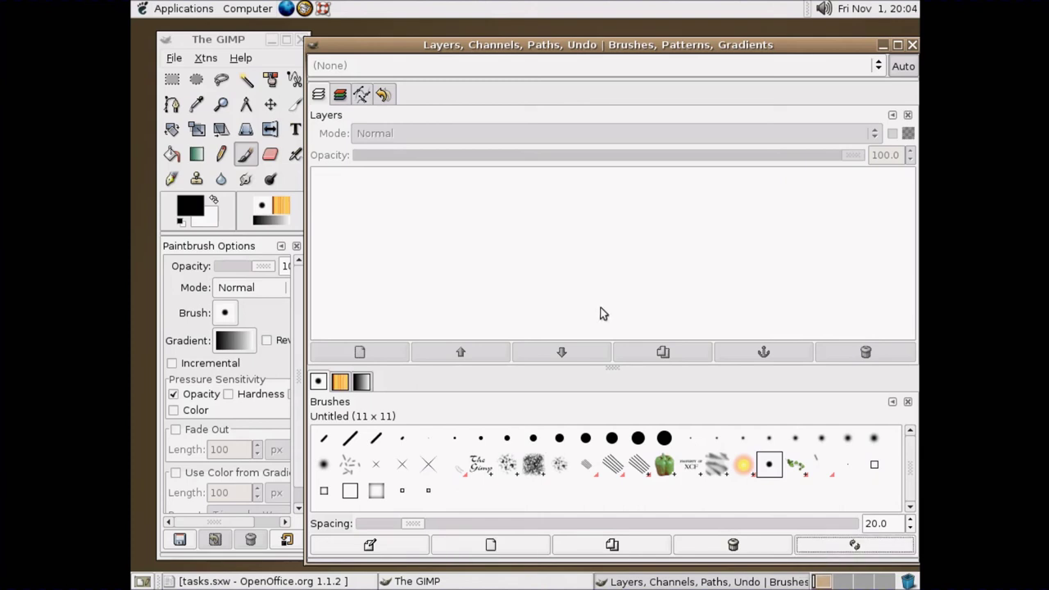
{"action": "left_click", "coordinate": [580, 268]}
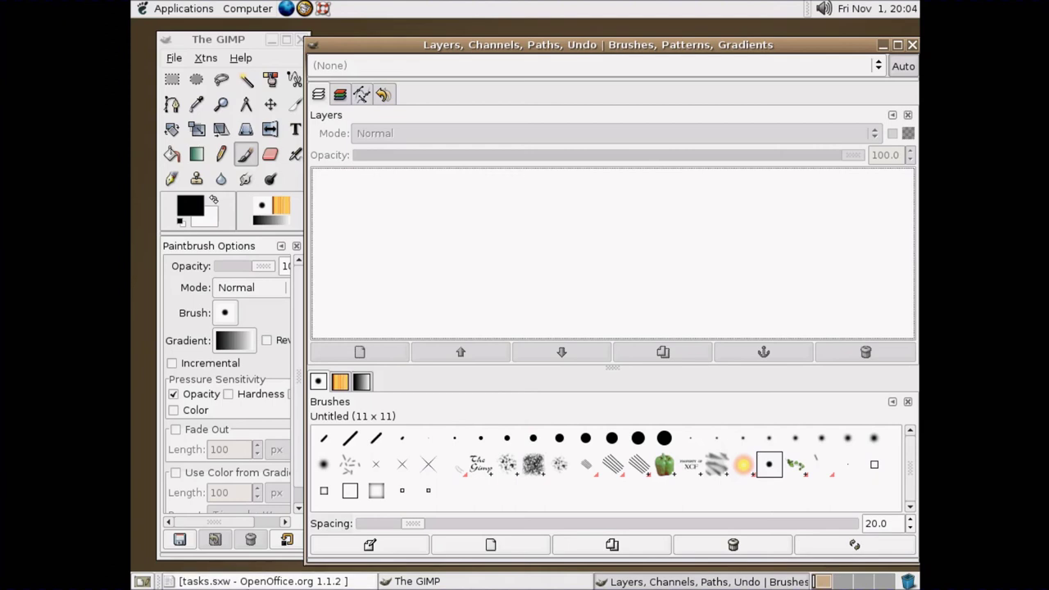
Step: Read the Tip of the Day from the Help menu, view the next tip, then close it
{"action": "left_click", "coordinate": [297, 358]}
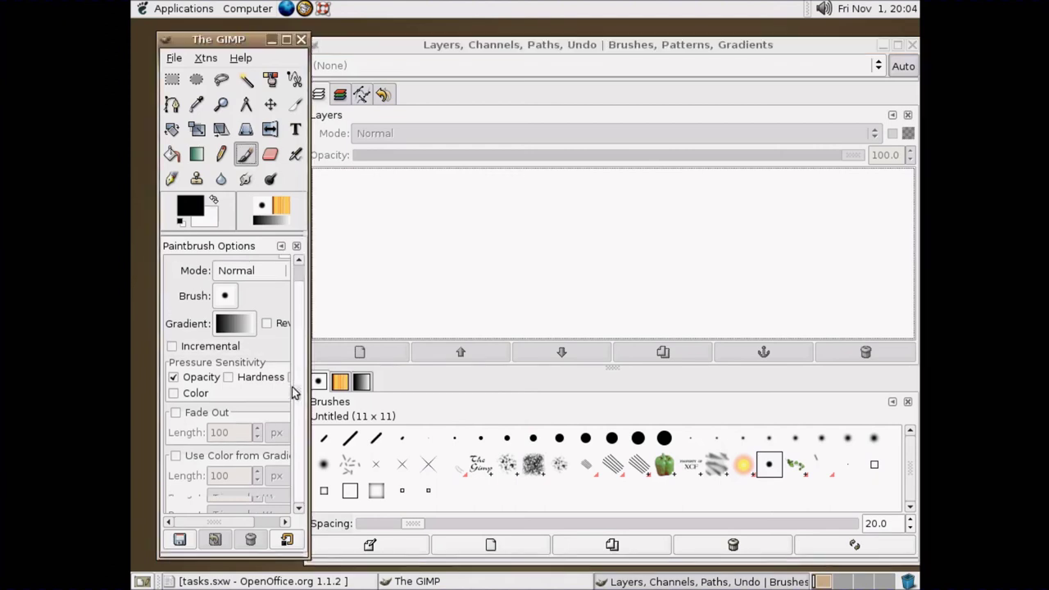
{"action": "left_click_drag", "start_coordinate": [249, 38], "coordinate": [239, 39]}
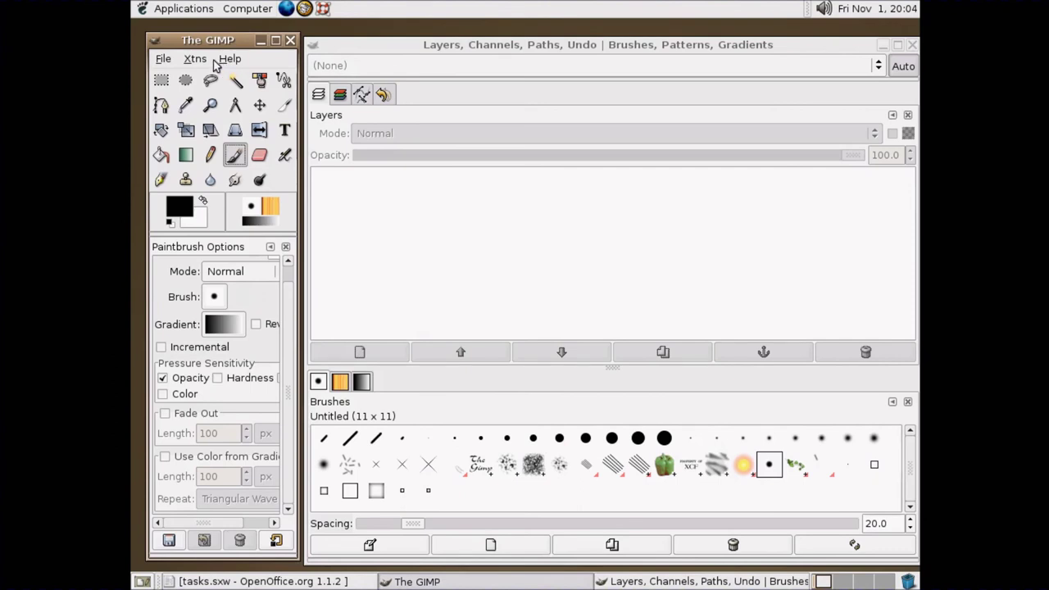
{"action": "left_click", "coordinate": [229, 61]}
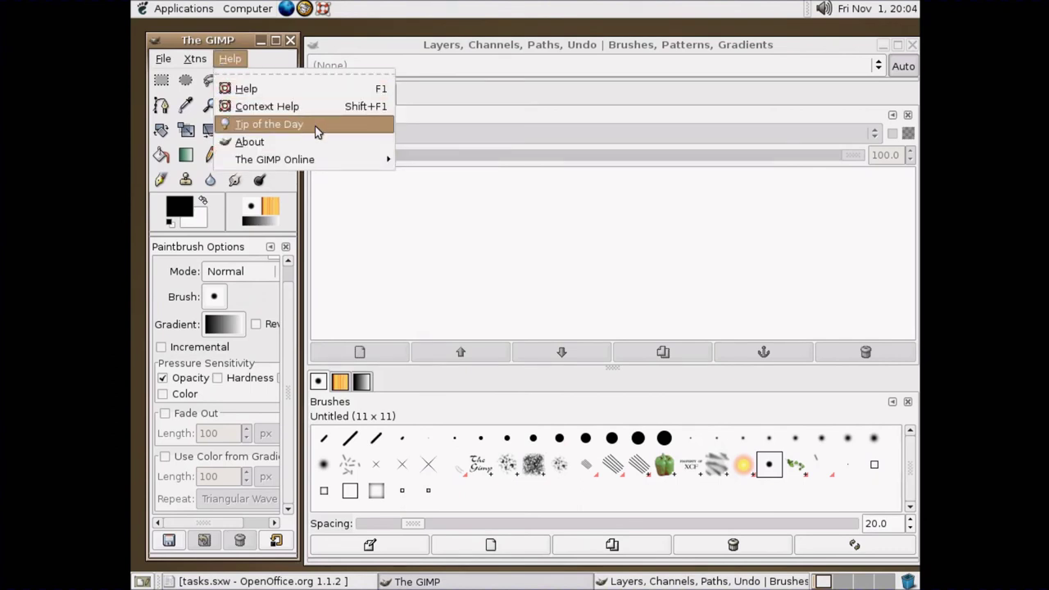
{"action": "left_click", "coordinate": [318, 125]}
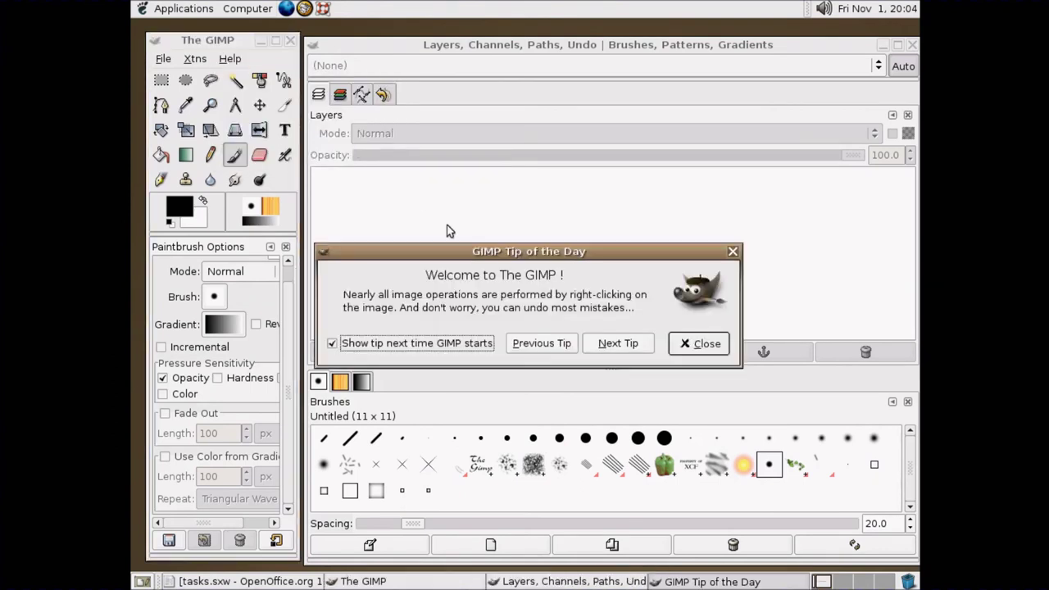
{"action": "left_click", "coordinate": [624, 345]}
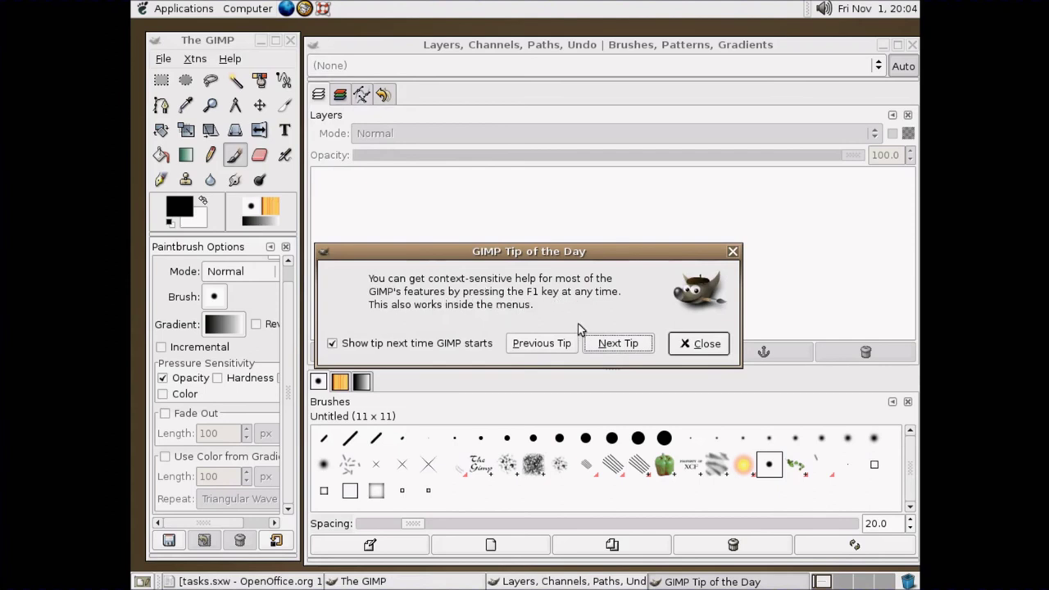
{"action": "left_click", "coordinate": [733, 253]}
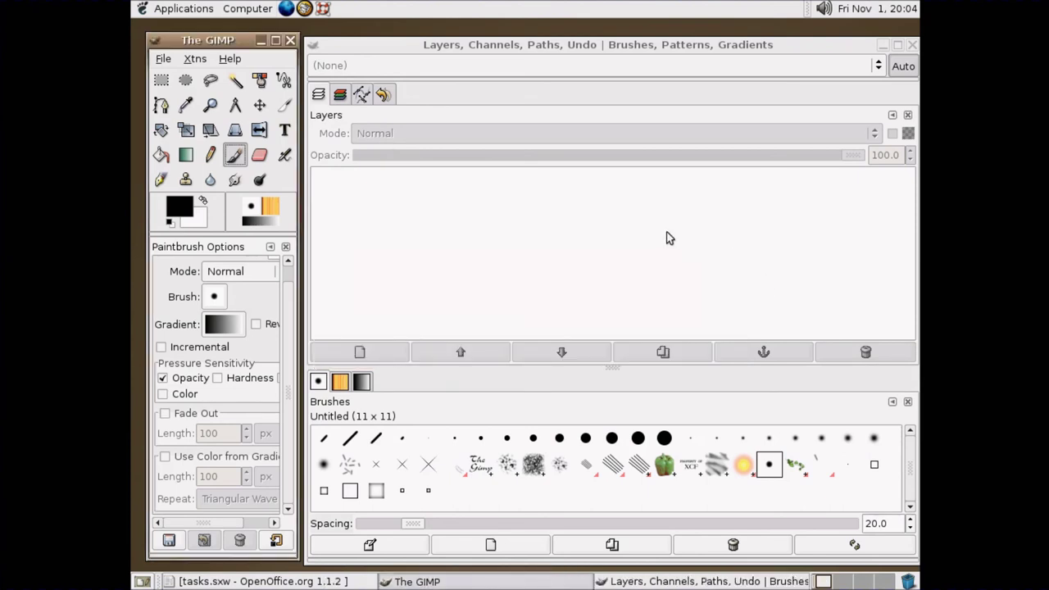
Step: Check F1 help, which reports missing help files, close it and choose Crop & Resize
{"action": "key", "text": "F1"}
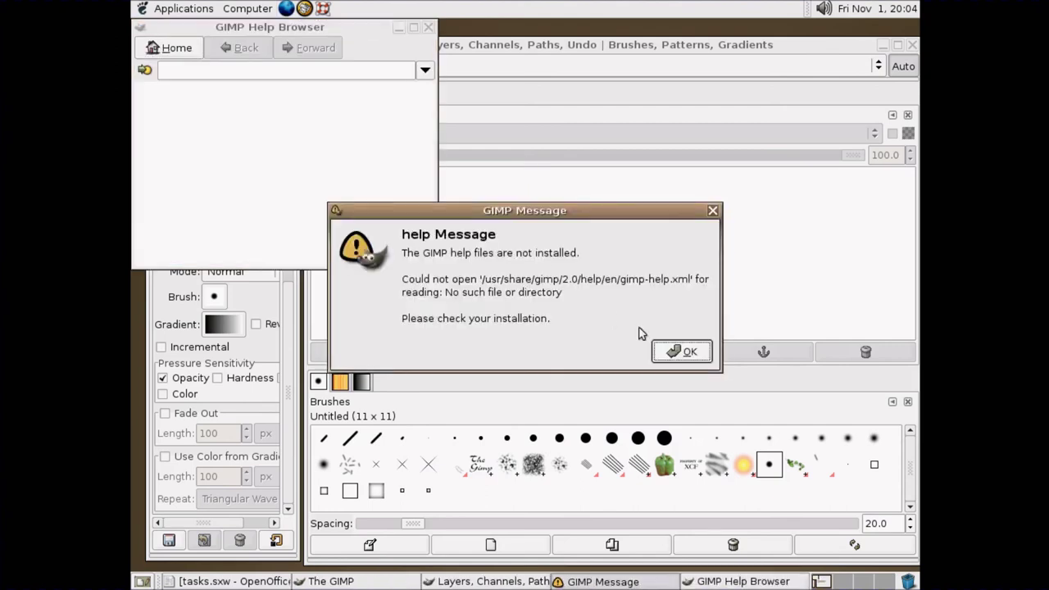
{"action": "left_click", "coordinate": [674, 351]}
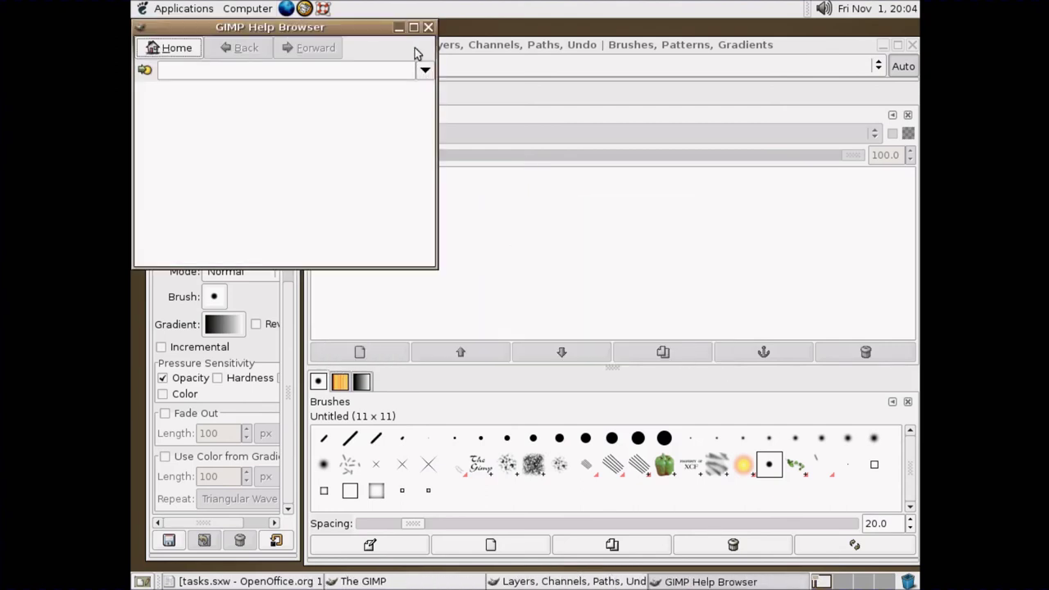
{"action": "left_click", "coordinate": [428, 27]}
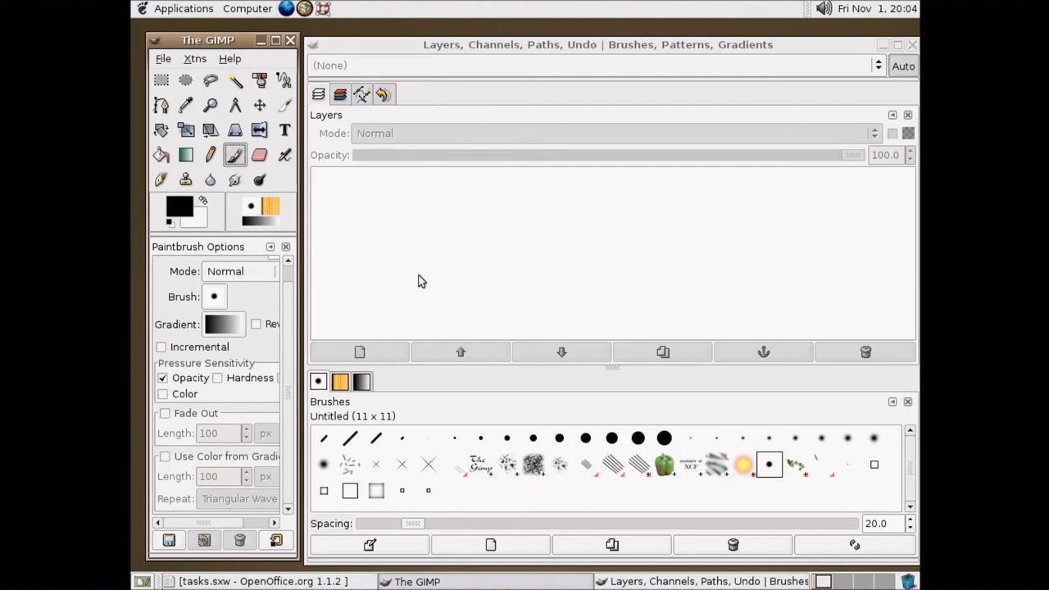
{"action": "left_click", "coordinate": [284, 107]}
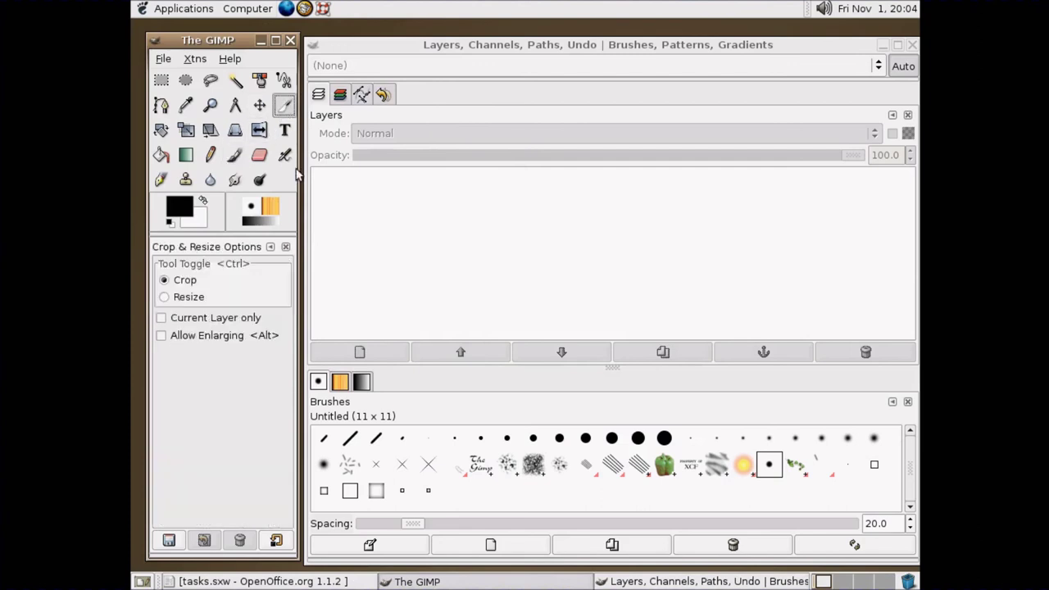
Step: Close the GIMP Layers dock and toolbox to quit The GIMP
{"action": "left_click", "coordinate": [398, 229]}
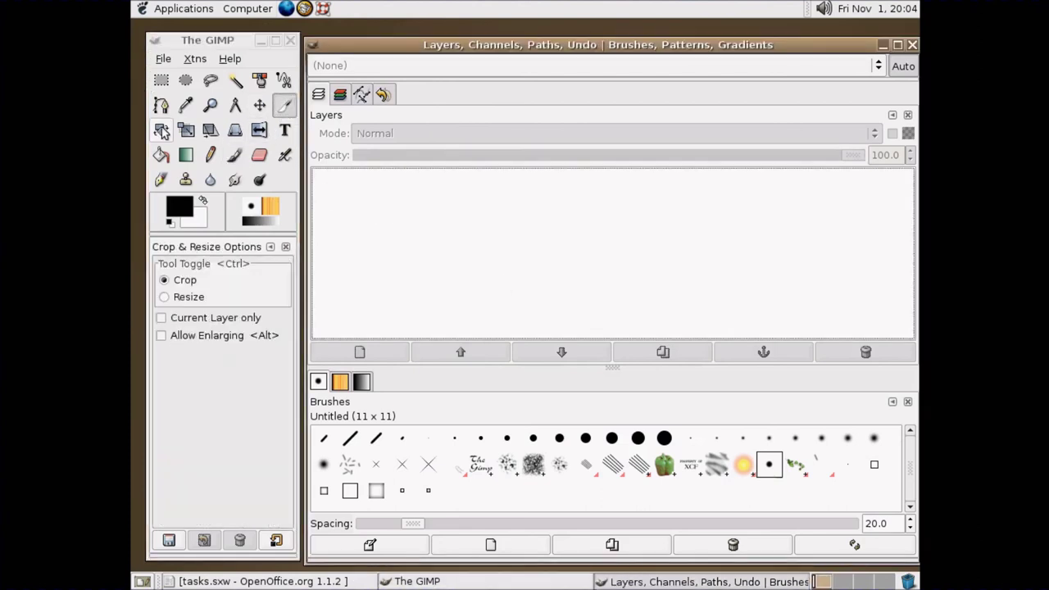
{"action": "left_click", "coordinate": [211, 154]}
{"action": "left_click", "coordinate": [645, 283]}
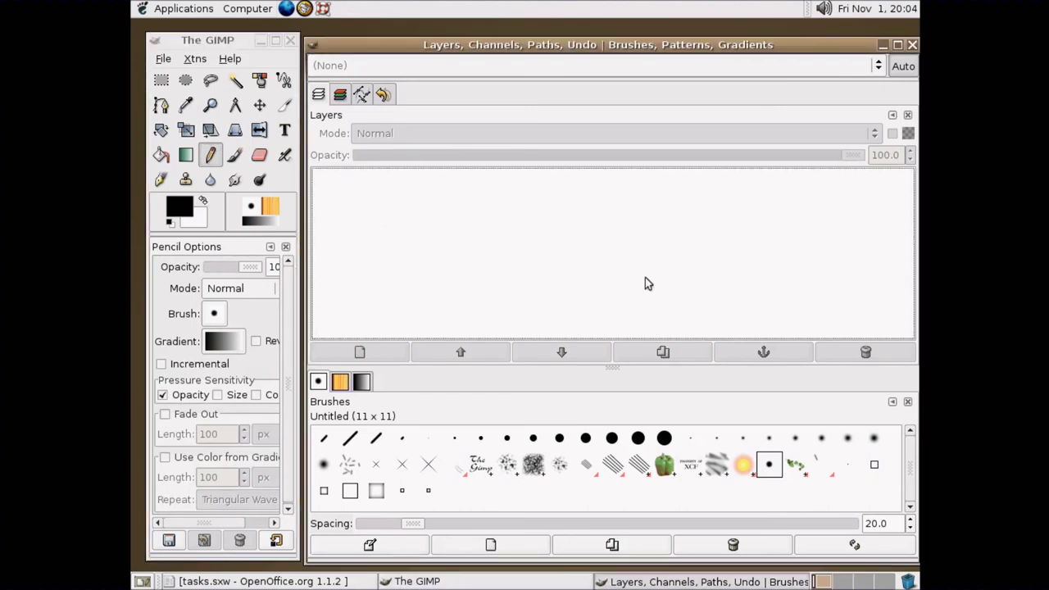
{"action": "left_click", "coordinate": [912, 45]}
{"action": "left_click", "coordinate": [290, 39]}
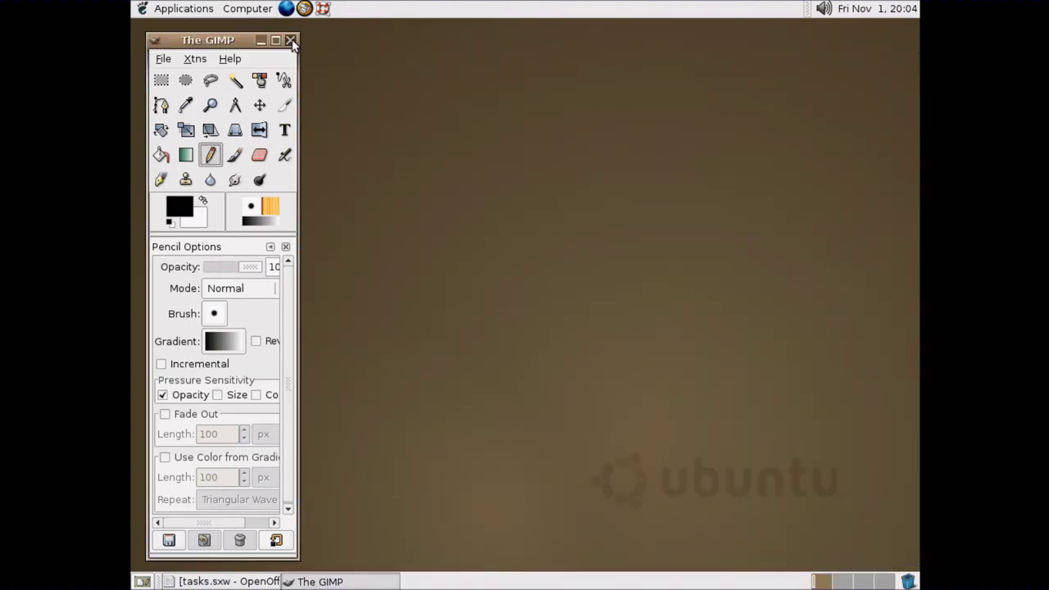
Step: Browse the Applications > Graphics menu, dismiss it, and restore tasks.sxw from the taskbar
{"action": "left_click", "coordinate": [195, 9]}
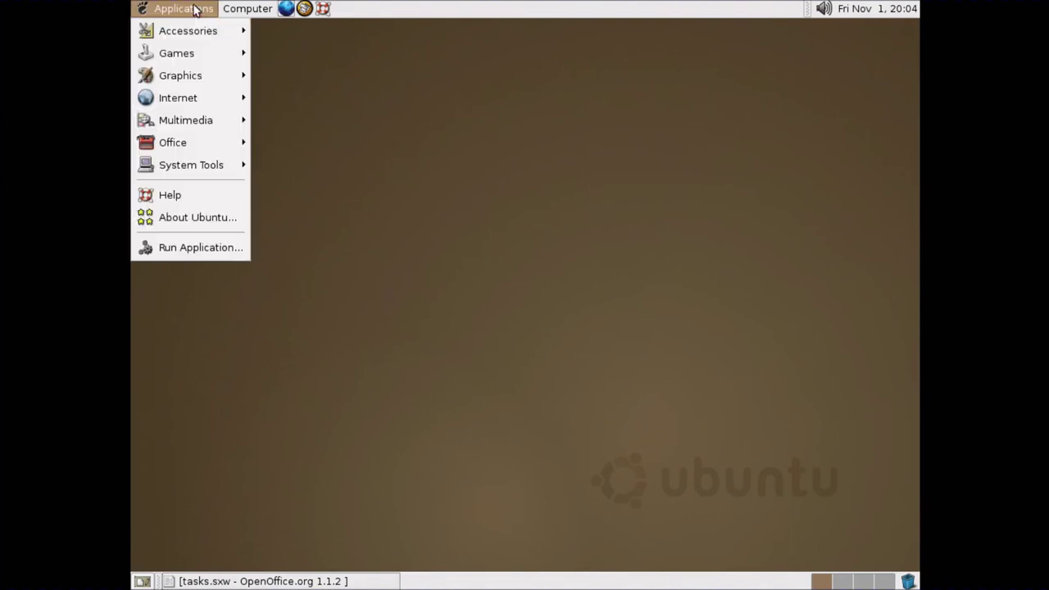
{"action": "mouse_move", "coordinate": [218, 73]}
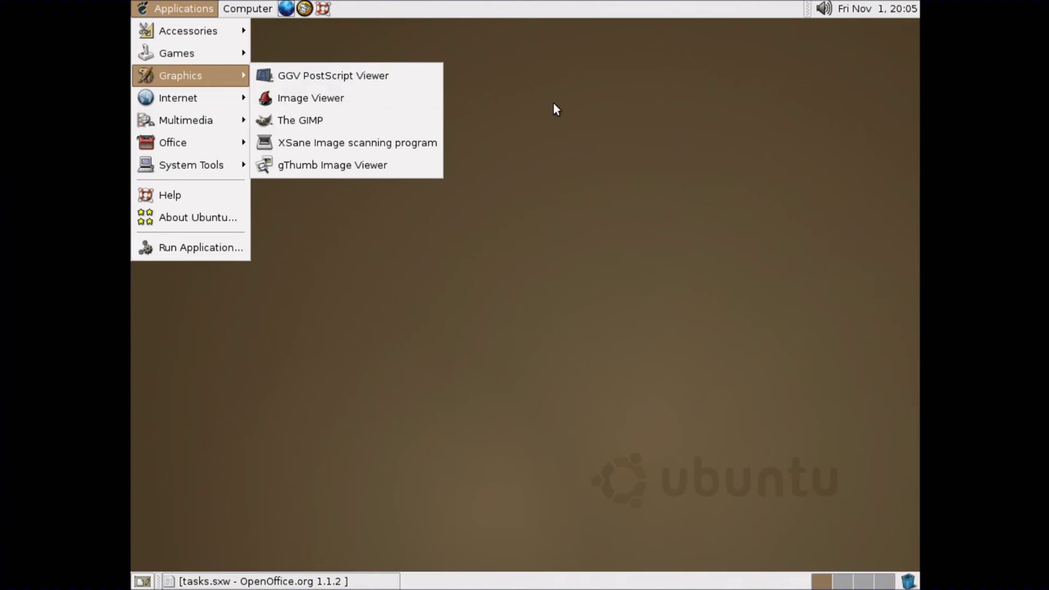
{"action": "left_click", "coordinate": [561, 167]}
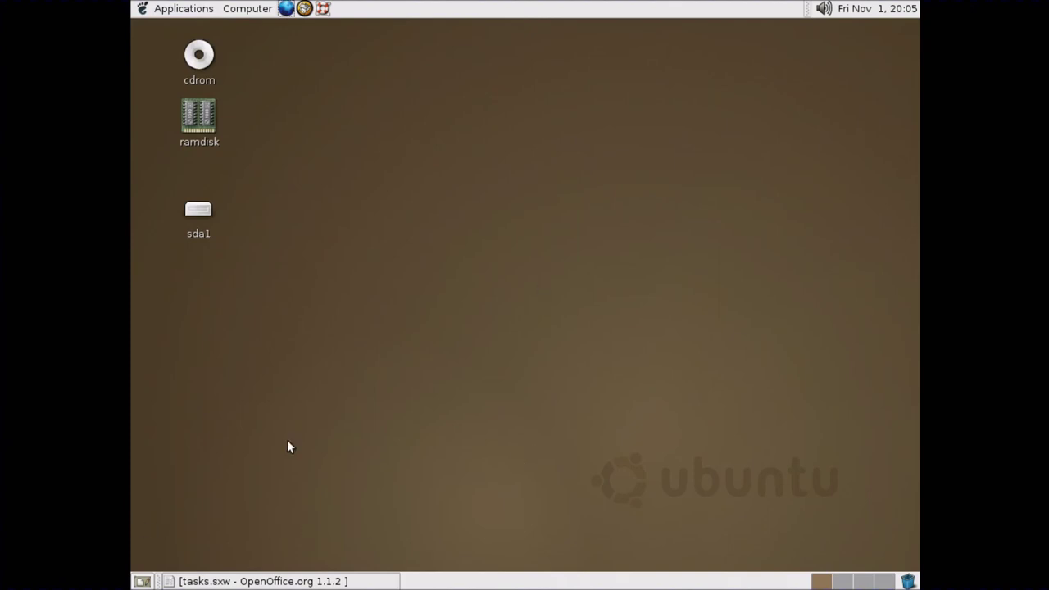
{"action": "left_click", "coordinate": [262, 581]}
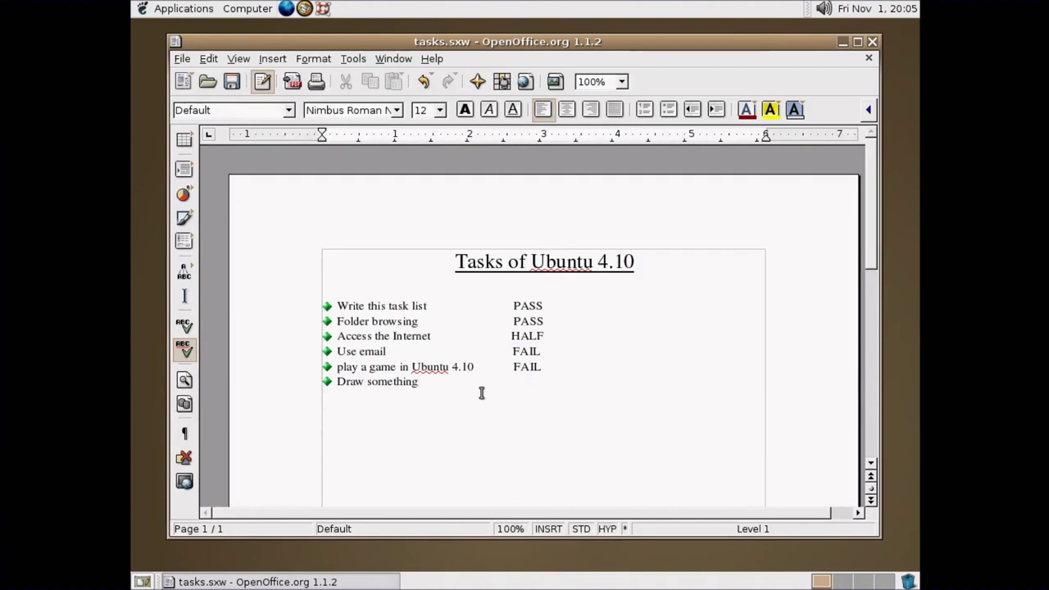
Step: Delete the last character of the 'Draw something' bullet
{"action": "key", "text": "BackSpace"}
{"action": "key", "text": "BackSpace"}
{"action": "key", "text": "BackSpace"}
{"action": "key", "text": "BackSpace"}
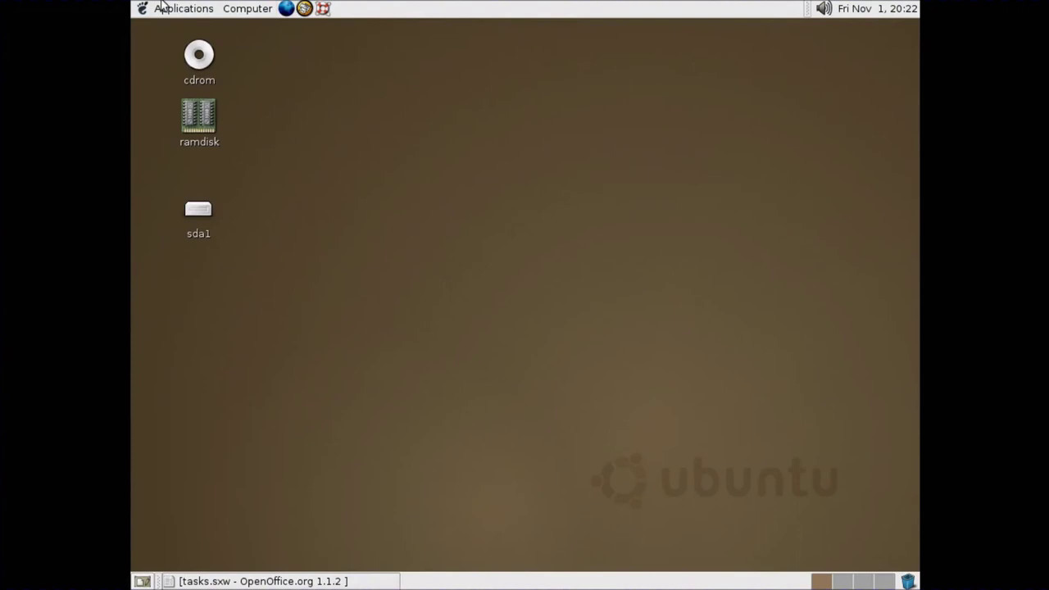
Step: Browse Computer, look inside the sda1 drive, then close its window
{"action": "left_click", "coordinate": [253, 7]}
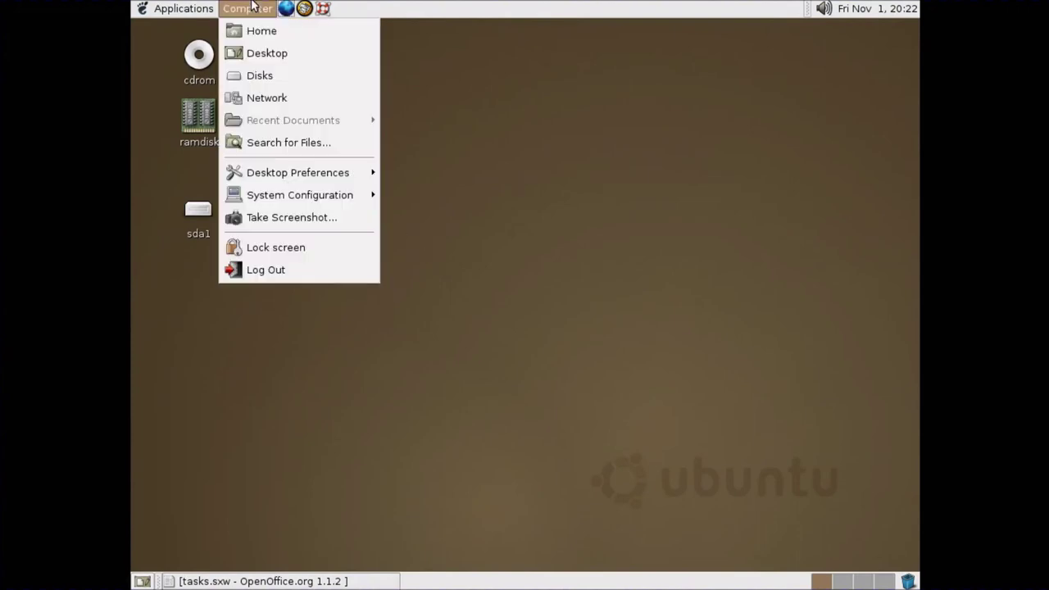
{"action": "left_click", "coordinate": [283, 76]}
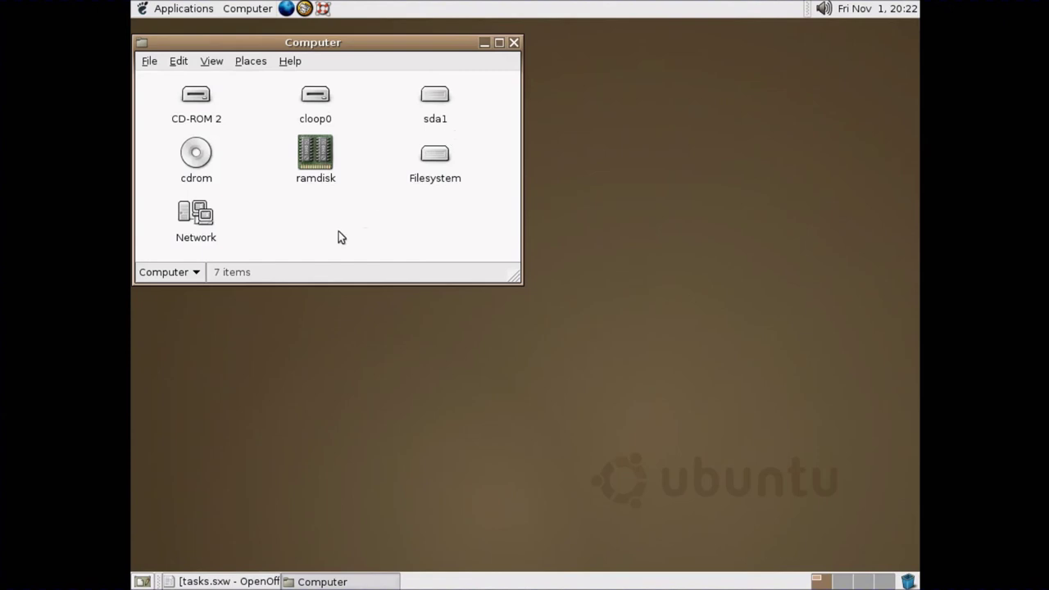
{"action": "double_click", "coordinate": [443, 95]}
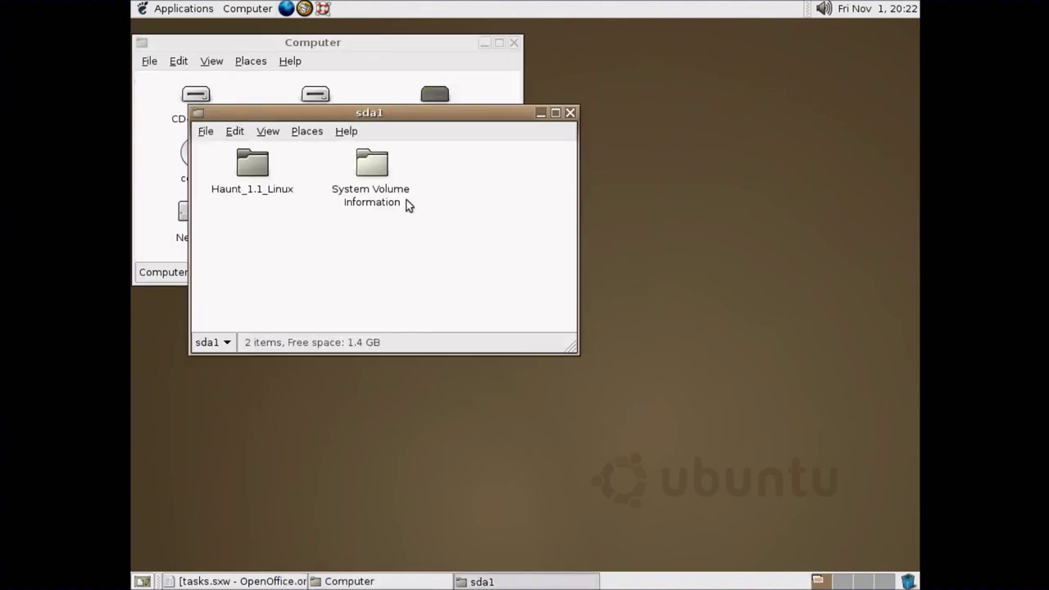
{"action": "left_click", "coordinate": [258, 182]}
{"action": "left_click", "coordinate": [461, 227]}
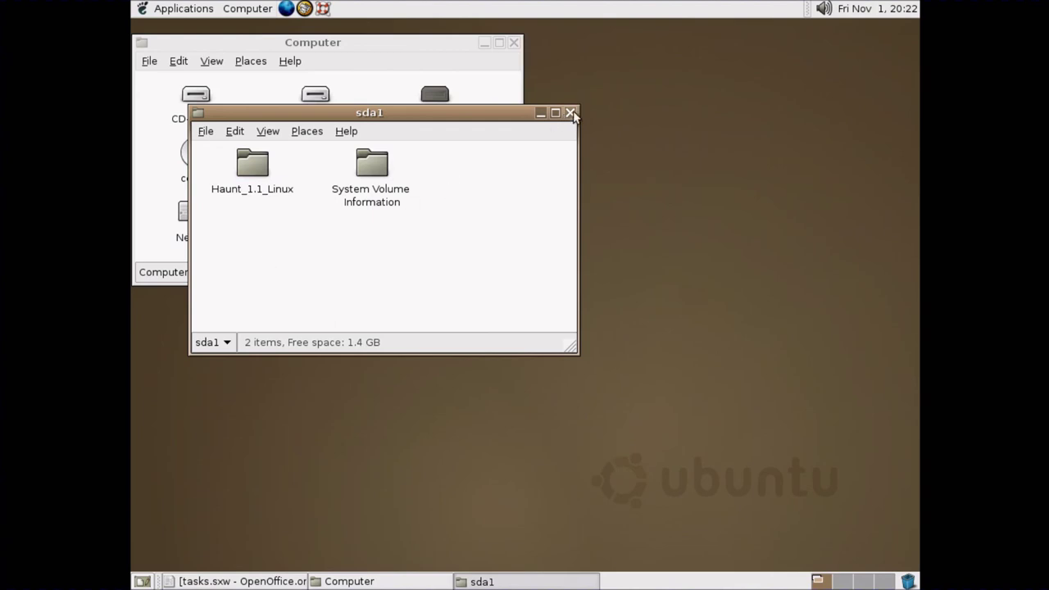
{"action": "left_click", "coordinate": [571, 113]}
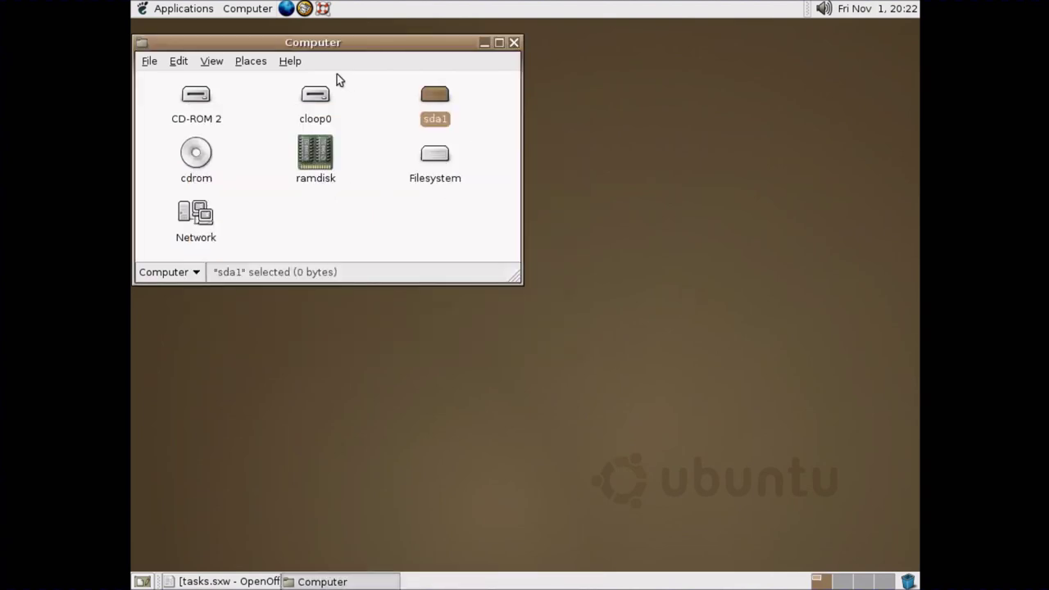
Step: Try opening cloop0, Filesystem, cdrom and CD-ROM 2, dismissing the mount errors, then return to the task list
{"action": "double_click", "coordinate": [320, 94]}
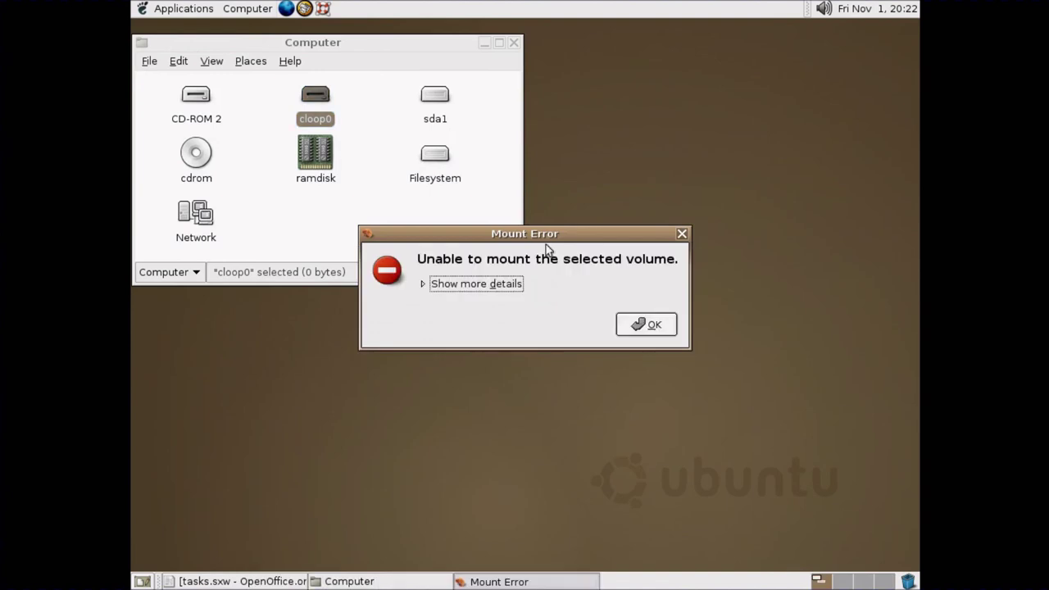
{"action": "left_click", "coordinate": [645, 324]}
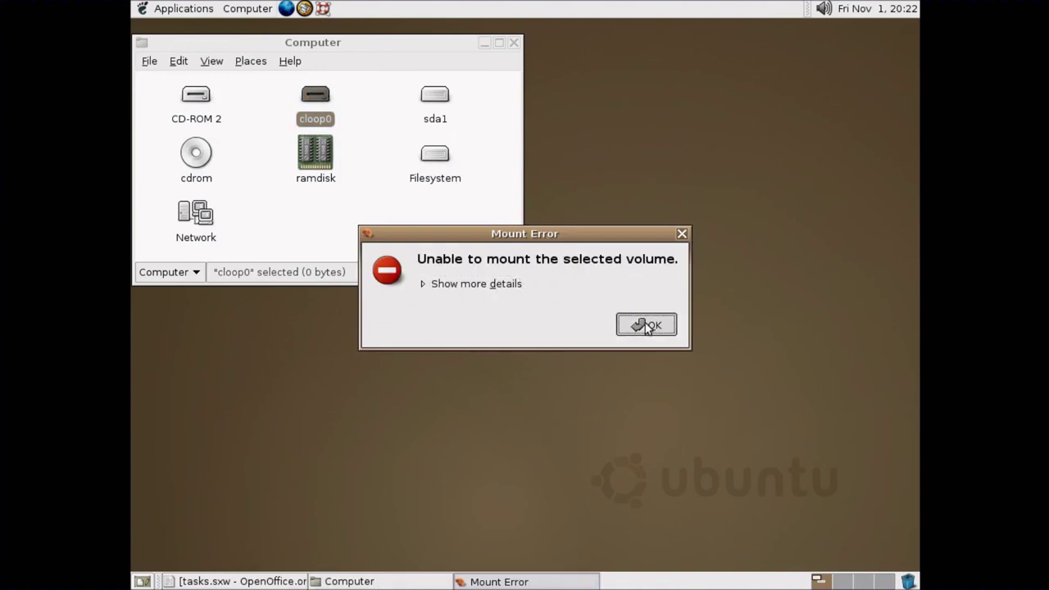
{"action": "double_click", "coordinate": [435, 154]}
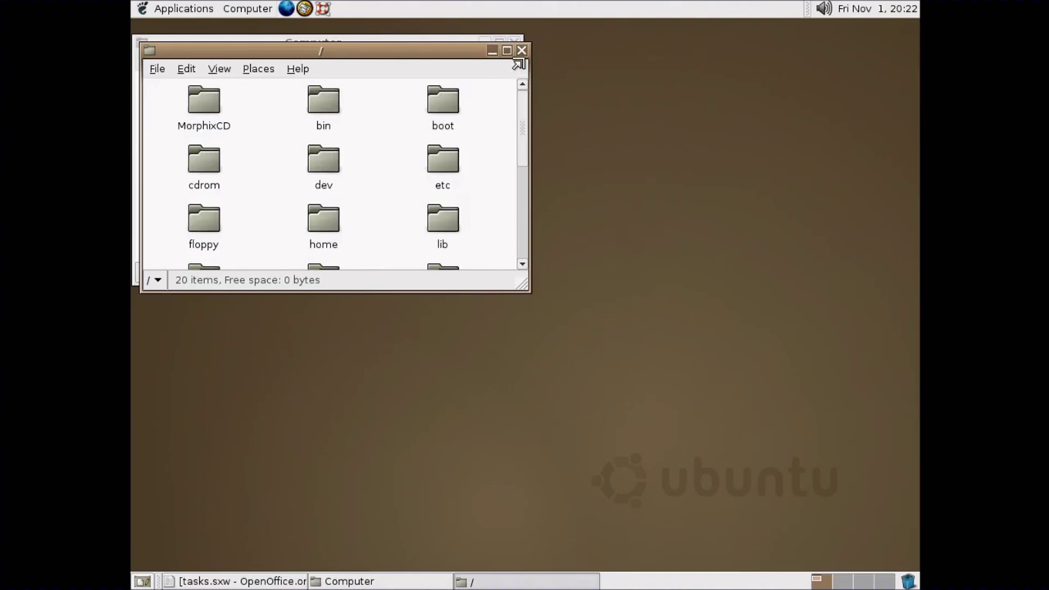
{"action": "left_click", "coordinate": [522, 51]}
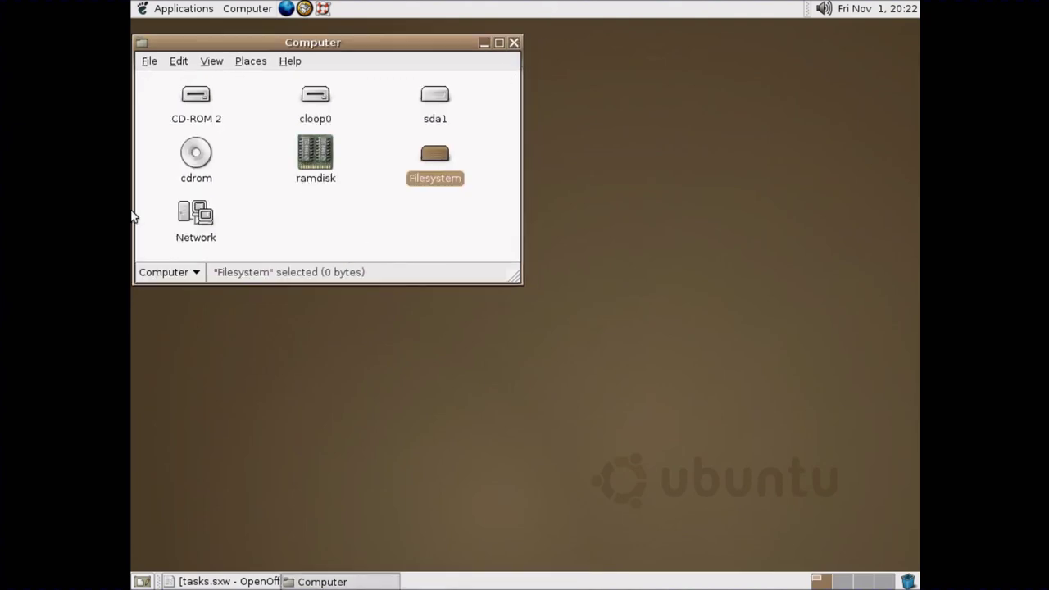
{"action": "double_click", "coordinate": [202, 157]}
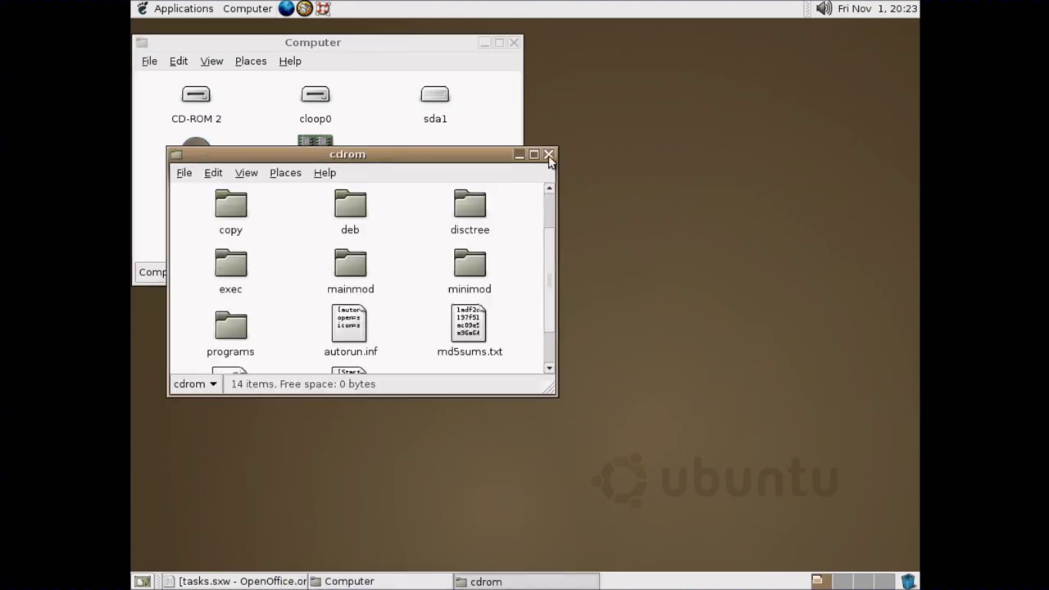
{"action": "left_click", "coordinate": [548, 154]}
{"action": "double_click", "coordinate": [196, 96]}
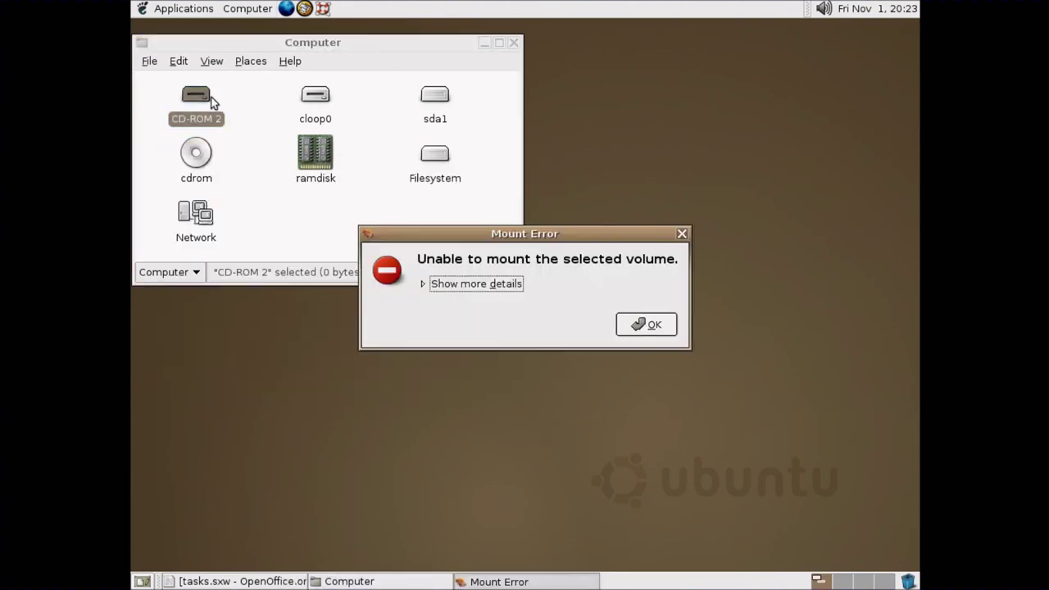
{"action": "left_click", "coordinate": [659, 332]}
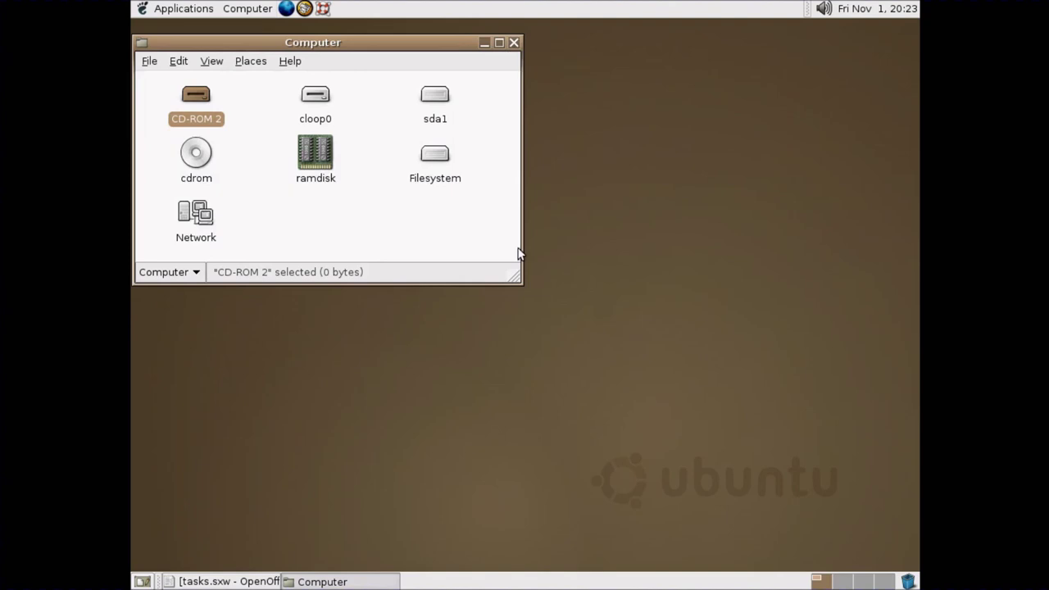
{"action": "key", "text": "alt+Tab"}
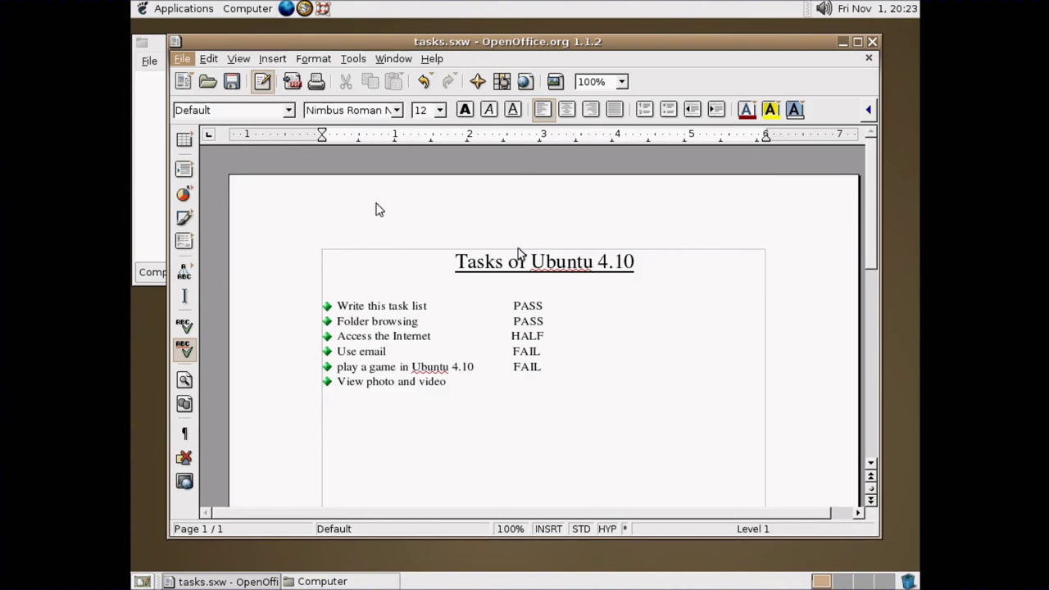
Step: In the host's File Explorer, view DSCN1190.JPG from CANON_DC (F:) DCIM\113NIKON
{"action": "key", "text": "alt+Tab"}
{"action": "key", "text": "alt+Tab"}
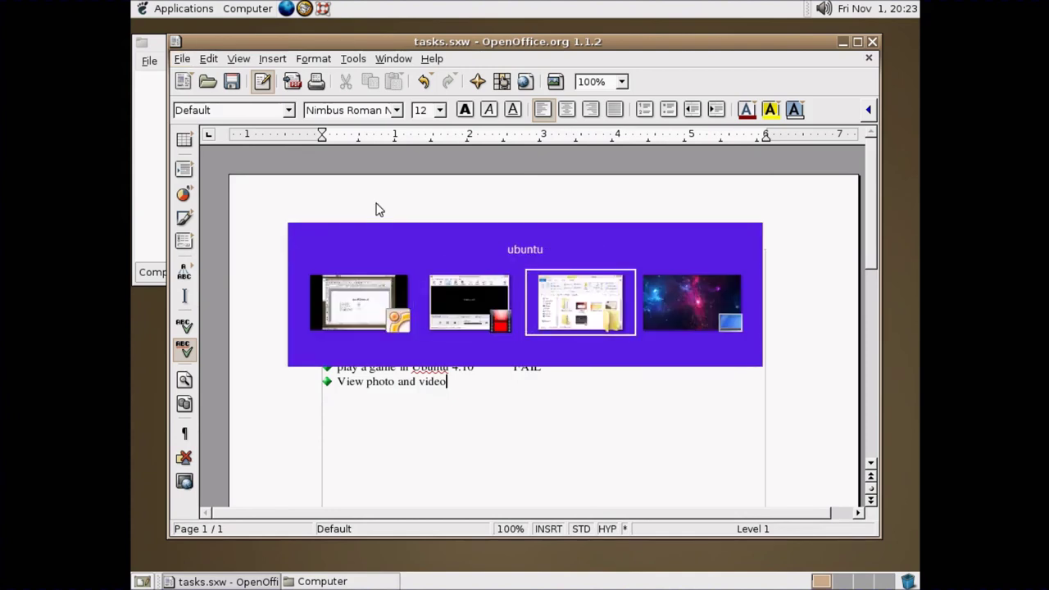
{"action": "key", "text": "alt+Tab"}
{"action": "key", "text": "alt+Tab"}
{"action": "key", "text": "alt+Tab"}
{"action": "key", "text": "alt+Tab"}
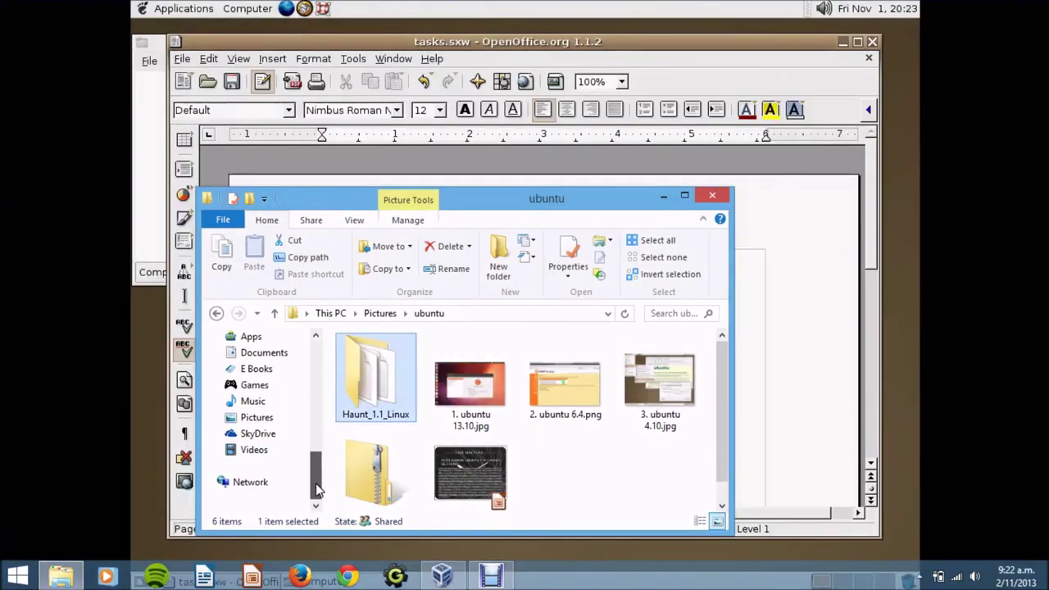
{"action": "left_click_drag", "start_coordinate": [316, 489], "coordinate": [314, 446]}
{"action": "left_click", "coordinate": [278, 439]}
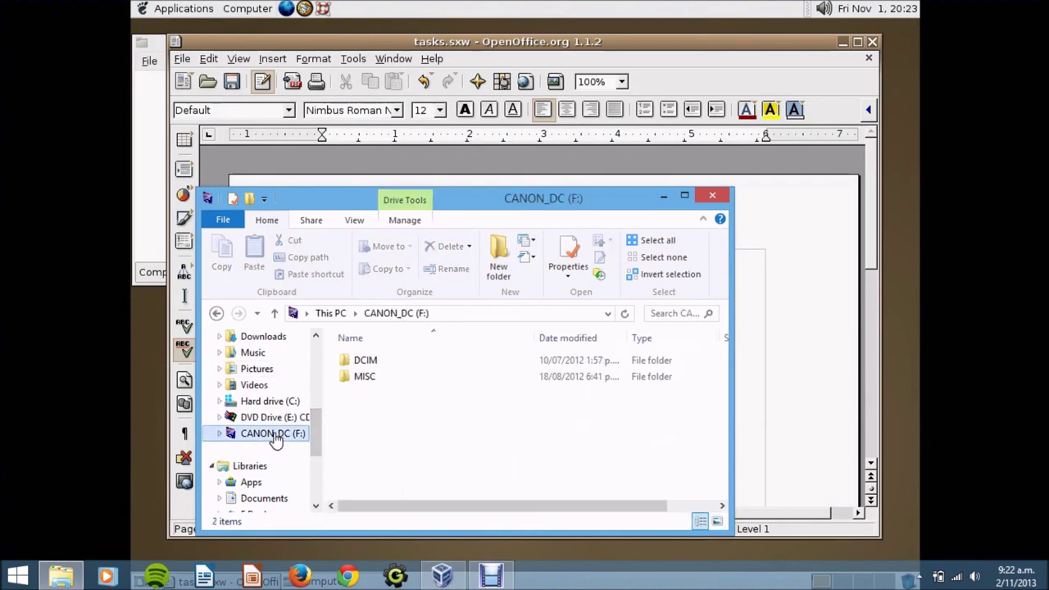
{"action": "double_click", "coordinate": [396, 359]}
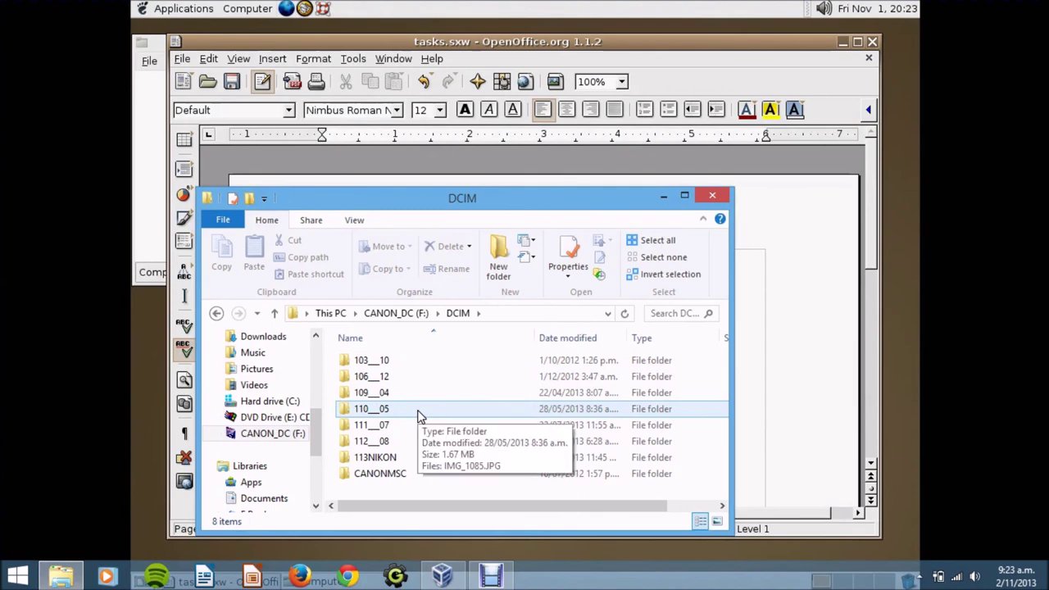
{"action": "left_click", "coordinate": [415, 464]}
{"action": "double_click", "coordinate": [414, 464]}
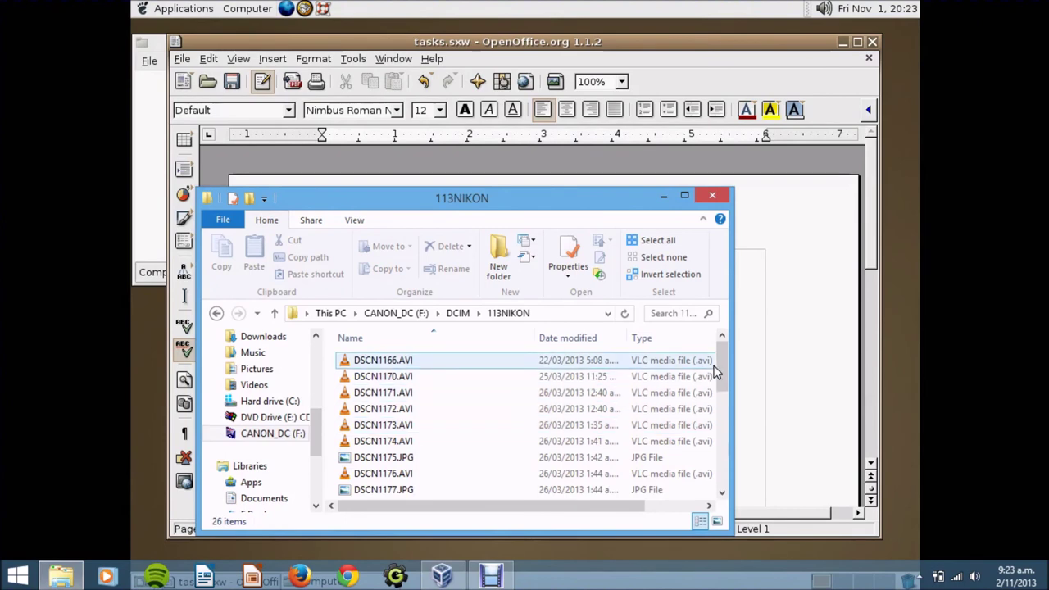
{"action": "left_click_drag", "start_coordinate": [723, 379], "coordinate": [723, 474]}
{"action": "left_click", "coordinate": [463, 428]}
{"action": "double_click", "coordinate": [462, 427]}
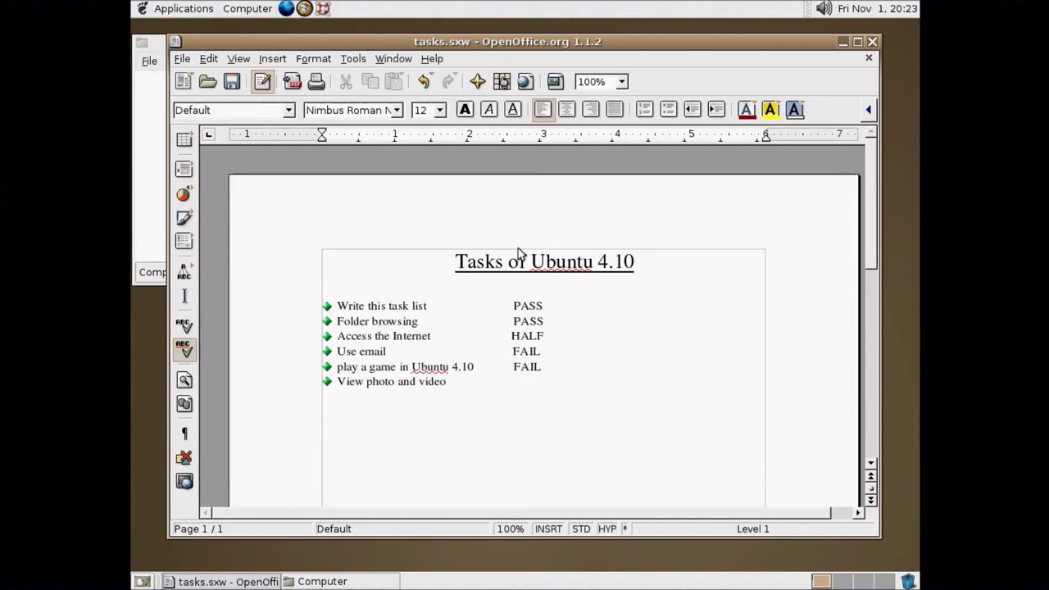
Step: Switch back from the host to the virtual machine window
{"action": "key", "text": "alt+Tab"}
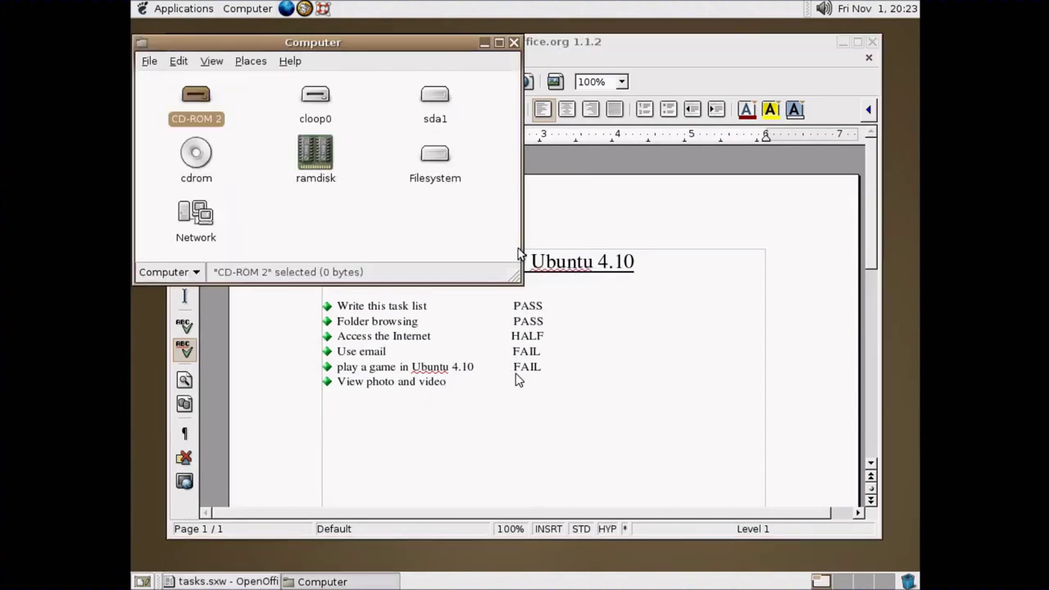
{"action": "key", "text": "alt+Tab"}
{"action": "key", "text": "alt+Tab"}
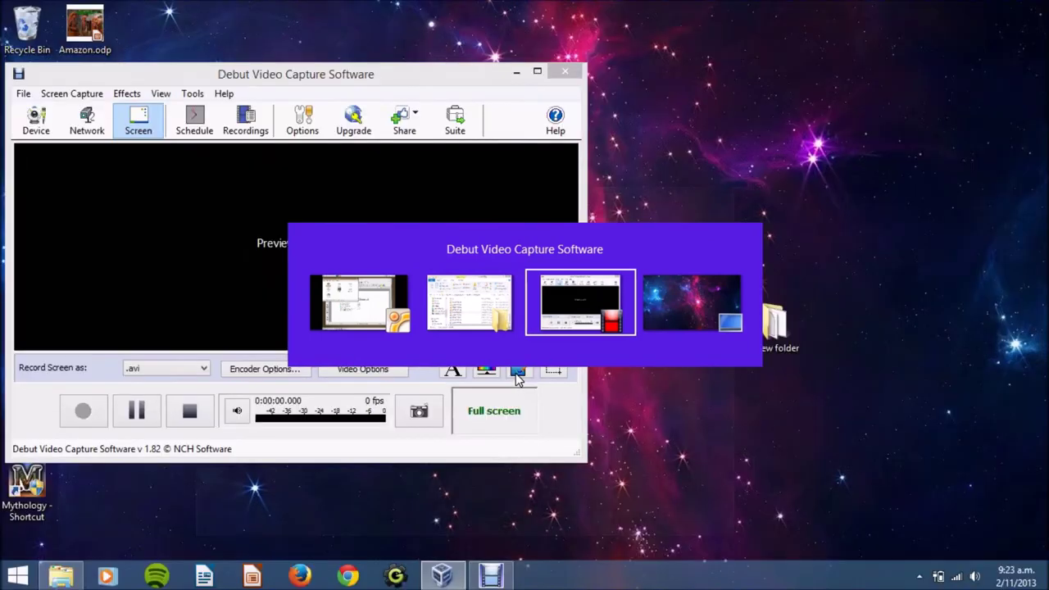
{"action": "key", "text": "alt+Tab"}
{"action": "key", "text": "alt+Tab"}
{"action": "key", "text": "alt+Tab"}
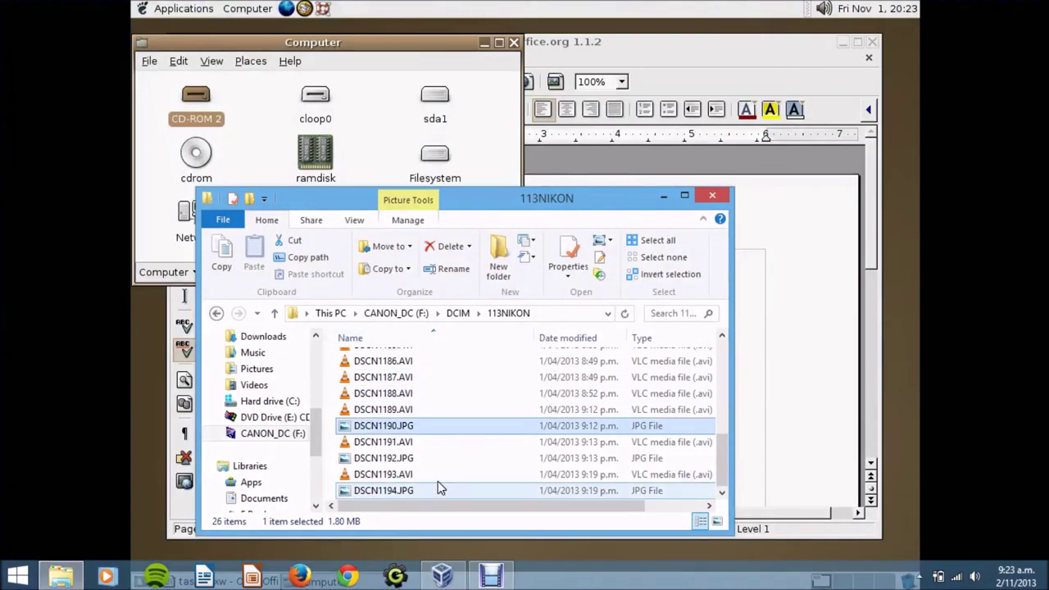
Step: Preview DSCN1192.JPG and DSCN1194.JPG in Windows Photo Viewer, closing it after each
{"action": "double_click", "coordinate": [423, 456]}
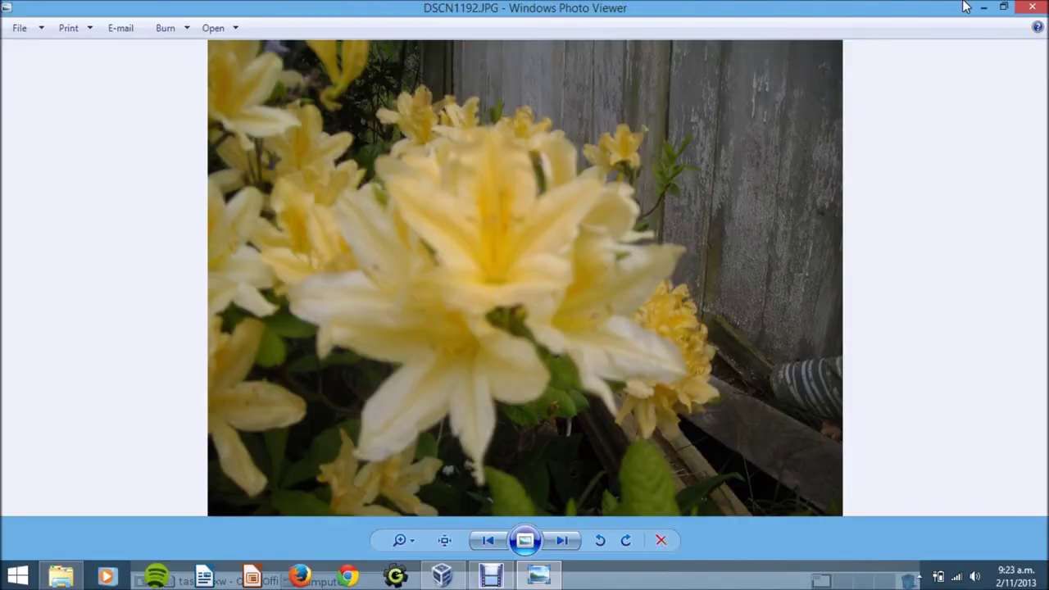
{"action": "left_click", "coordinate": [1032, 8]}
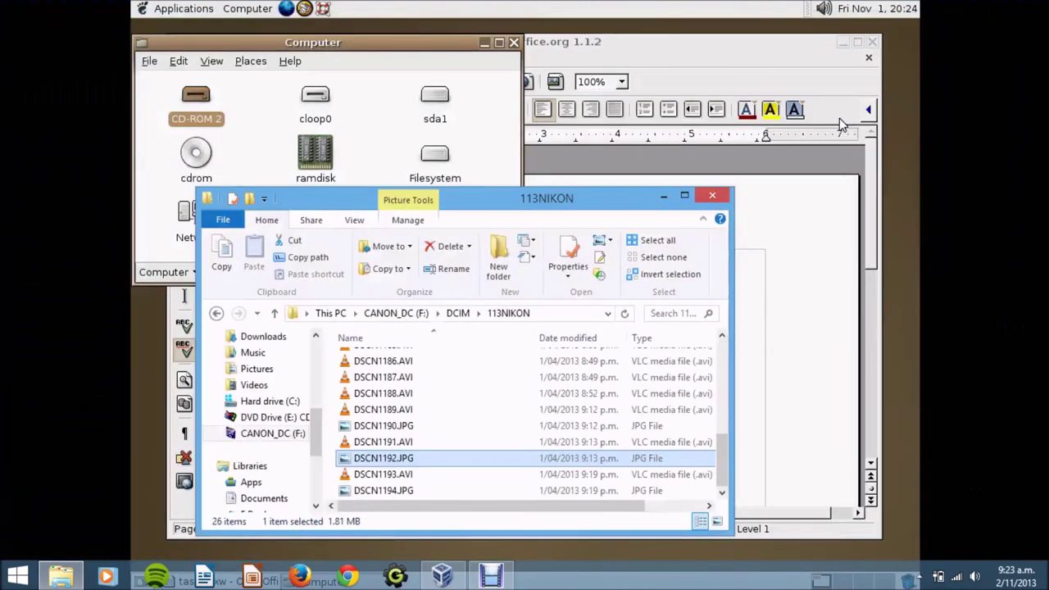
{"action": "double_click", "coordinate": [396, 490]}
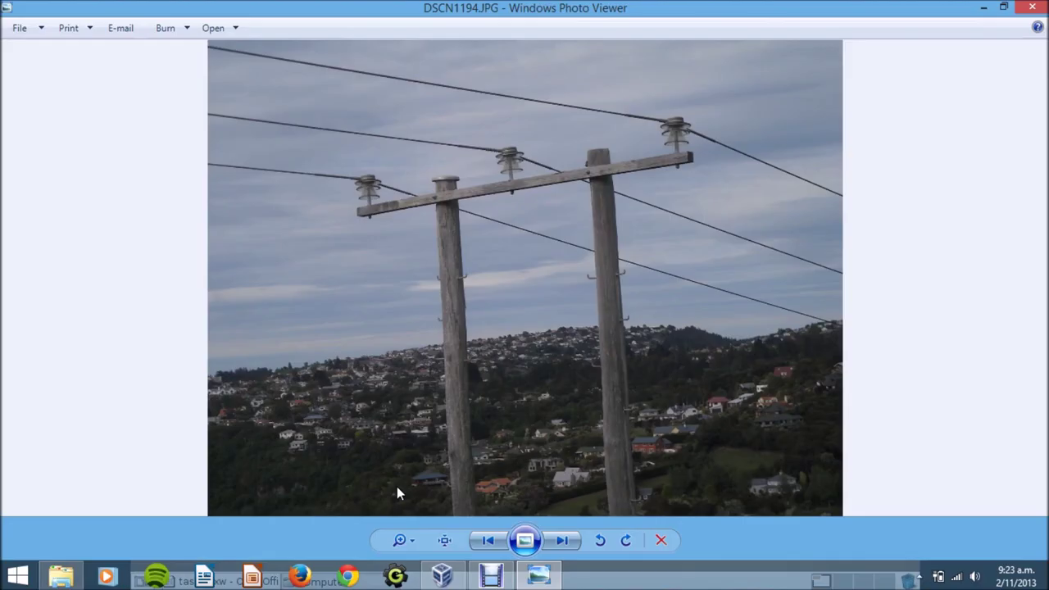
{"action": "left_click", "coordinate": [1031, 8]}
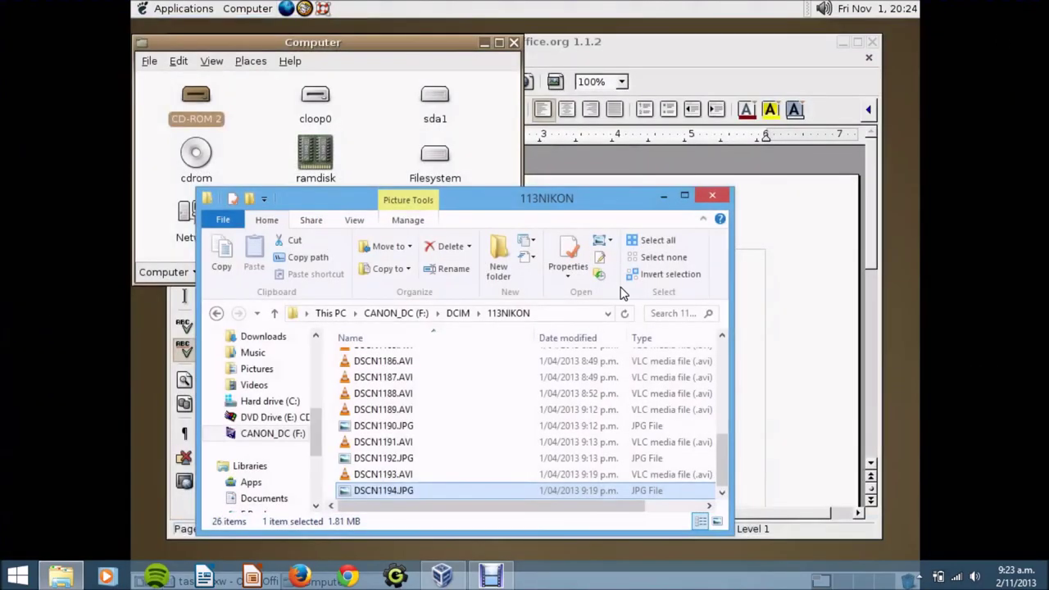
Step: Select DSCN1189.AVI through DSCN1194.JPG and copy the six files
{"action": "left_click", "coordinate": [420, 426]}
{"action": "left_click", "coordinate": [417, 412]}
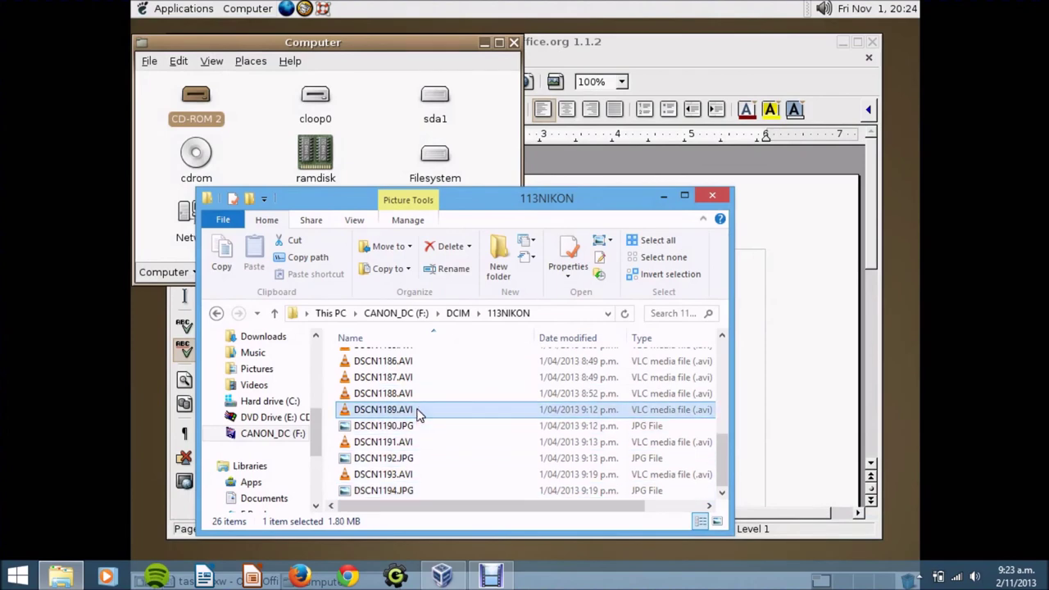
{"action": "left_click", "coordinate": [382, 490], "text": "shift"}
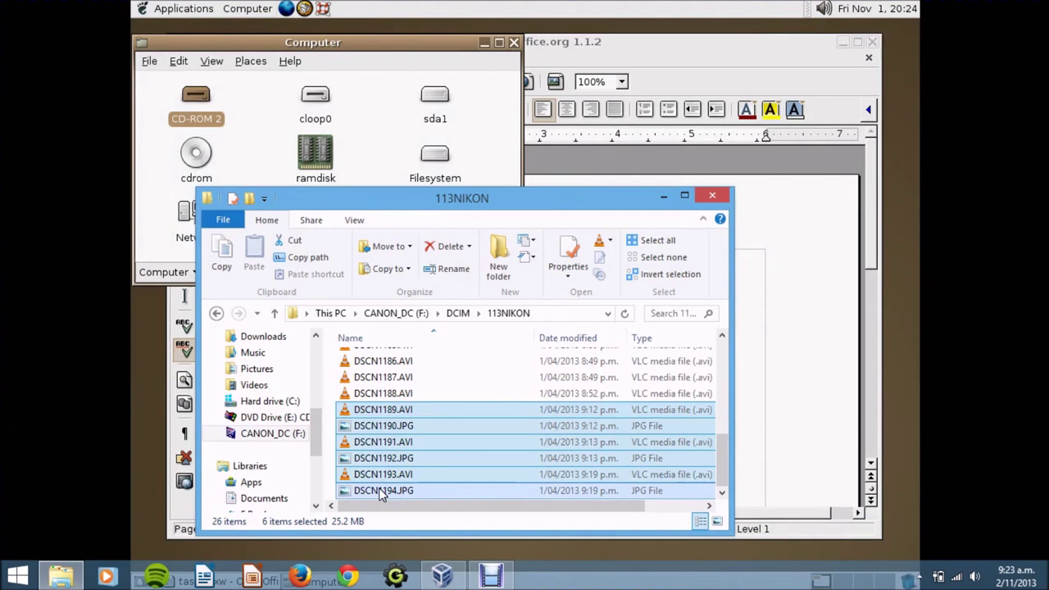
{"action": "right_click", "coordinate": [442, 422]}
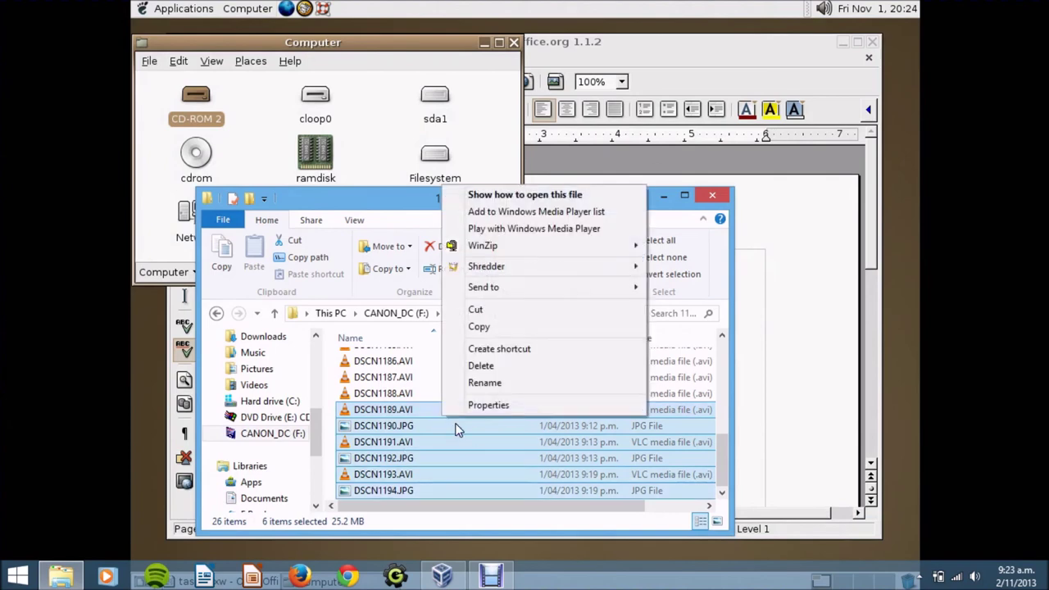
{"action": "left_click", "coordinate": [525, 328]}
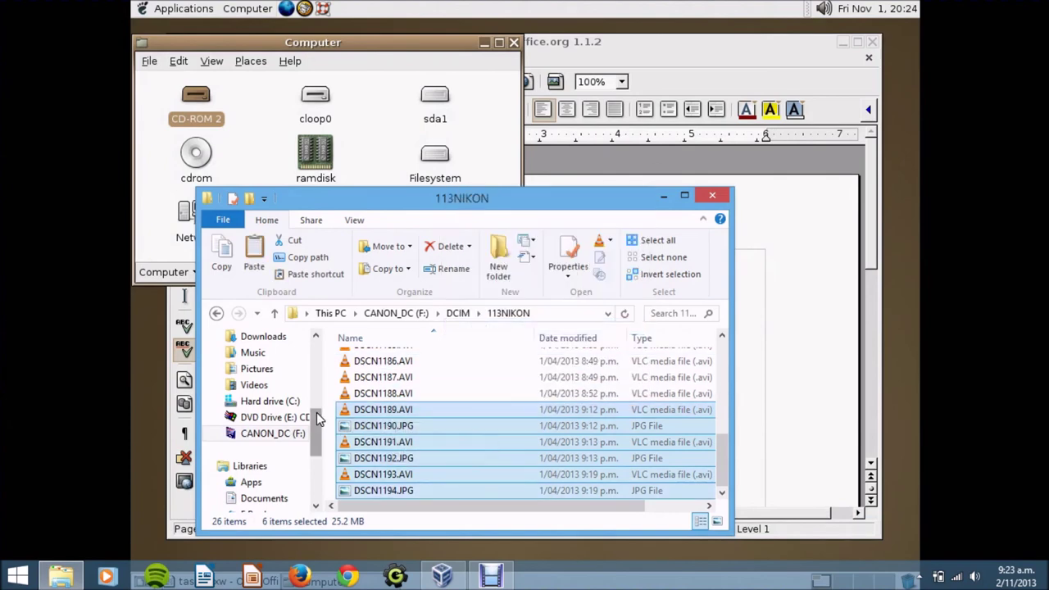
Step: Paste DSCN1189.AVI–DSCN1194.JPG into Removable Disk (G:), then close the G: and 113NIKON windows
{"action": "left_click_drag", "start_coordinate": [317, 422], "coordinate": [322, 408]}
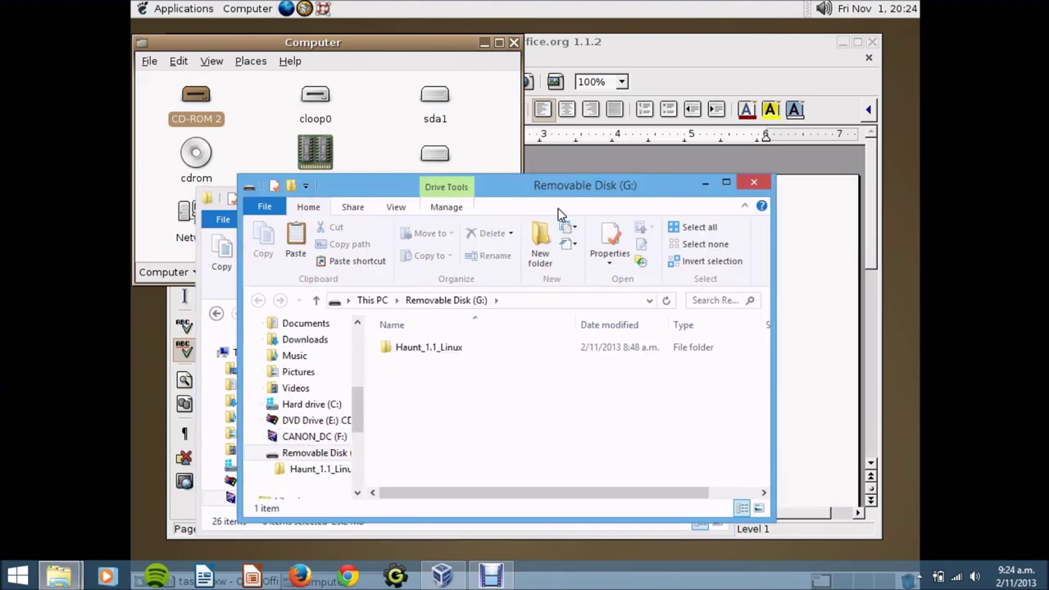
{"action": "left_click_drag", "start_coordinate": [547, 191], "coordinate": [822, 112]}
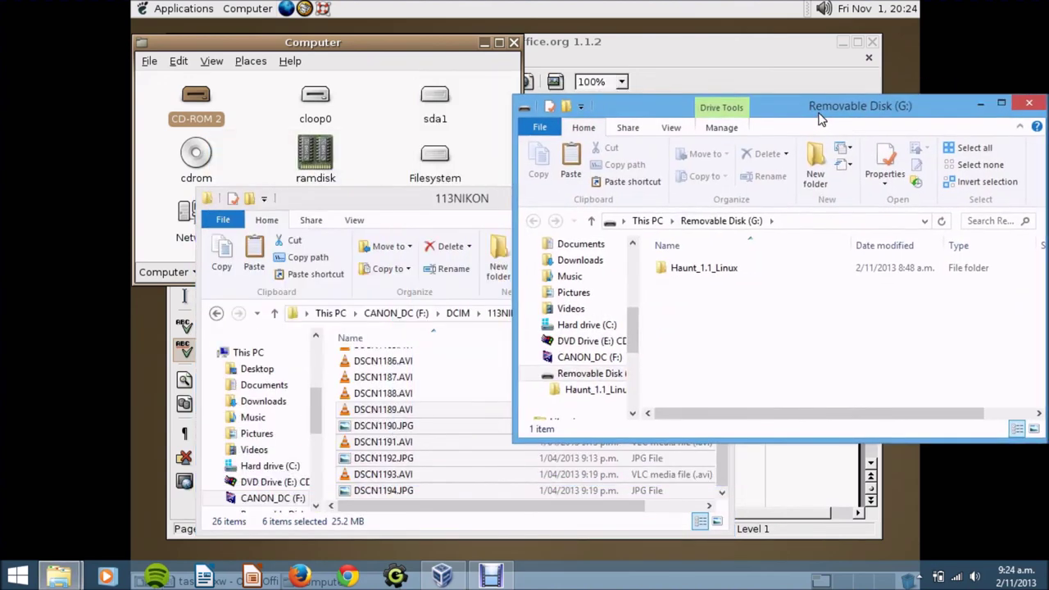
{"action": "right_click", "coordinate": [705, 357]}
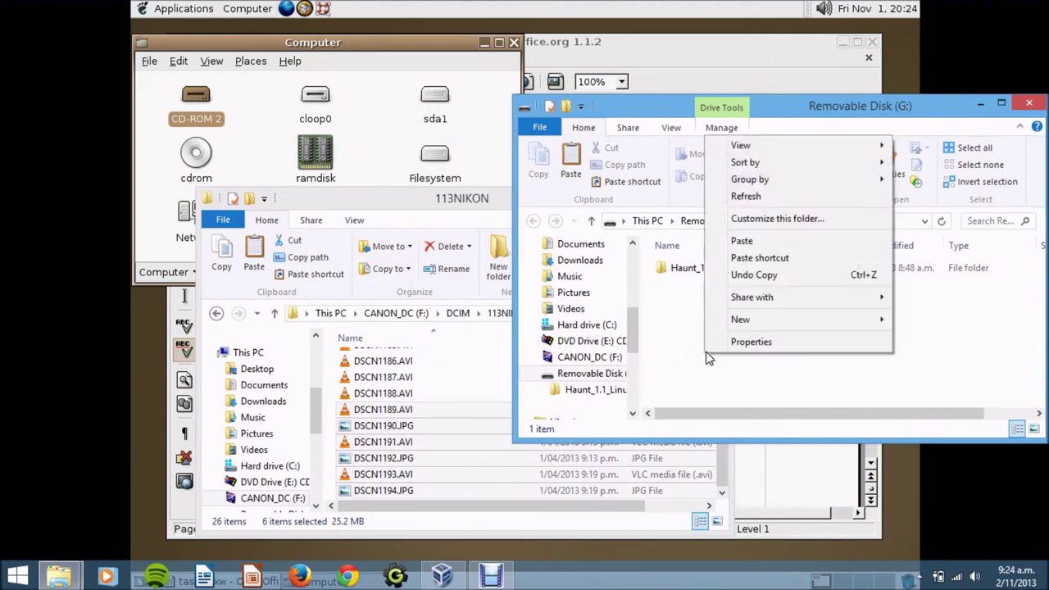
{"action": "left_click", "coordinate": [742, 241]}
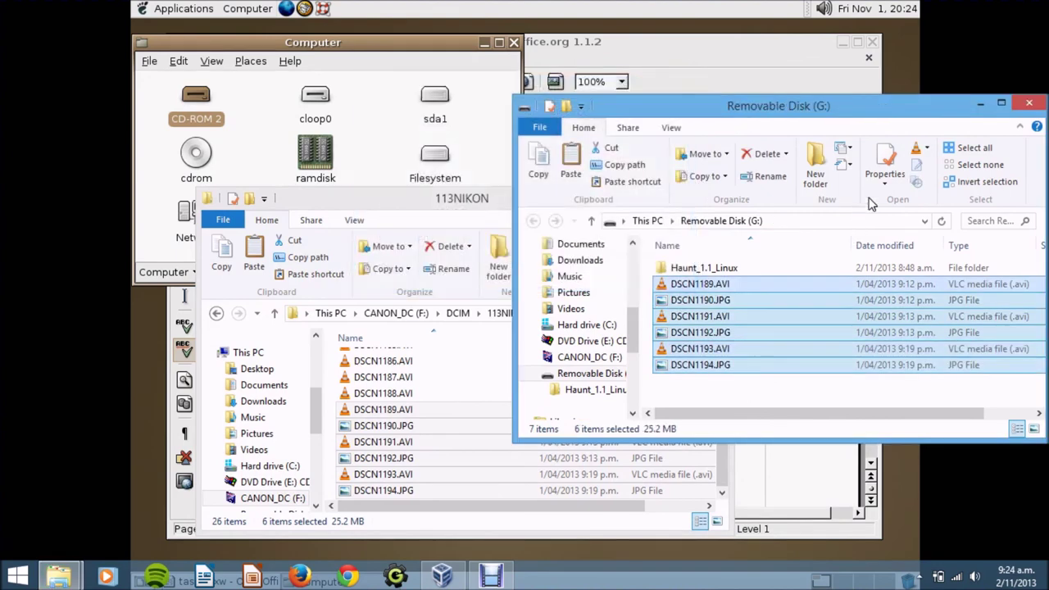
{"action": "left_click", "coordinate": [1028, 105]}
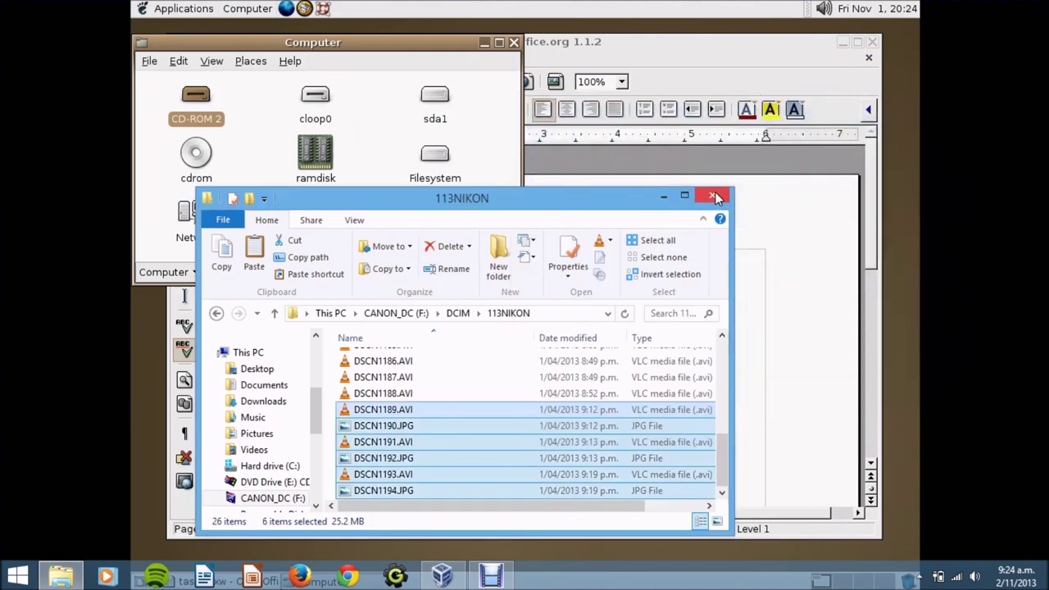
{"action": "left_click", "coordinate": [706, 192]}
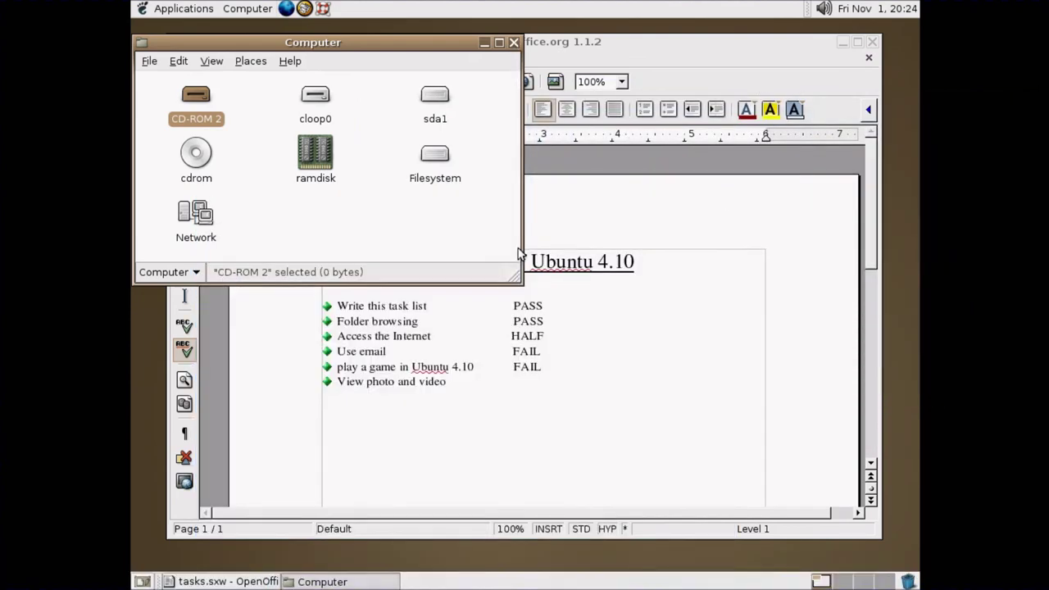
Step: Minimize the task document and open the sda1 drive from Computer's disk list
{"action": "left_click", "coordinate": [514, 42]}
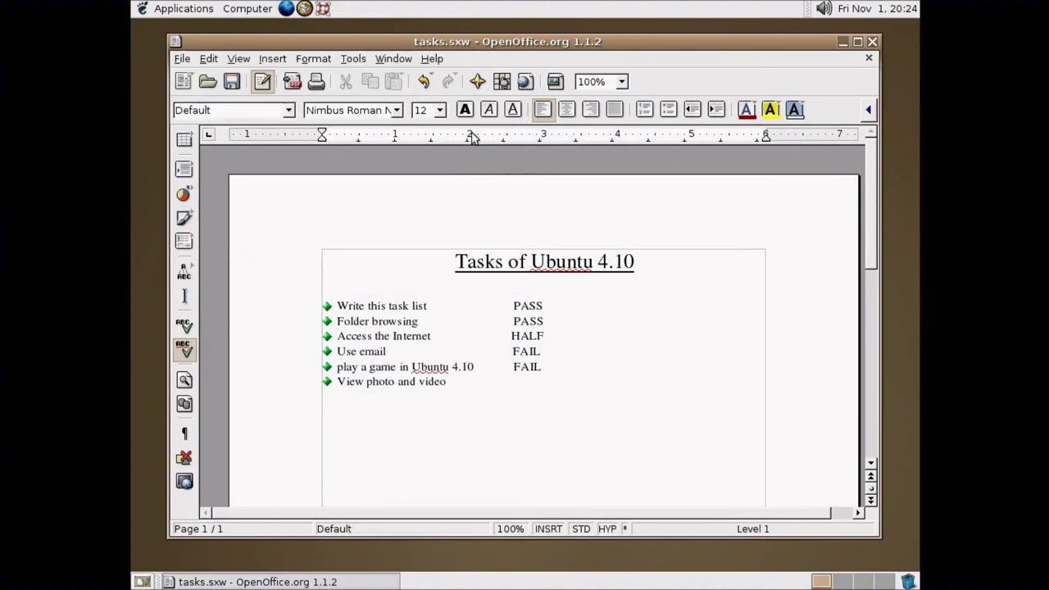
{"action": "left_click", "coordinate": [842, 42]}
{"action": "left_click", "coordinate": [250, 8]}
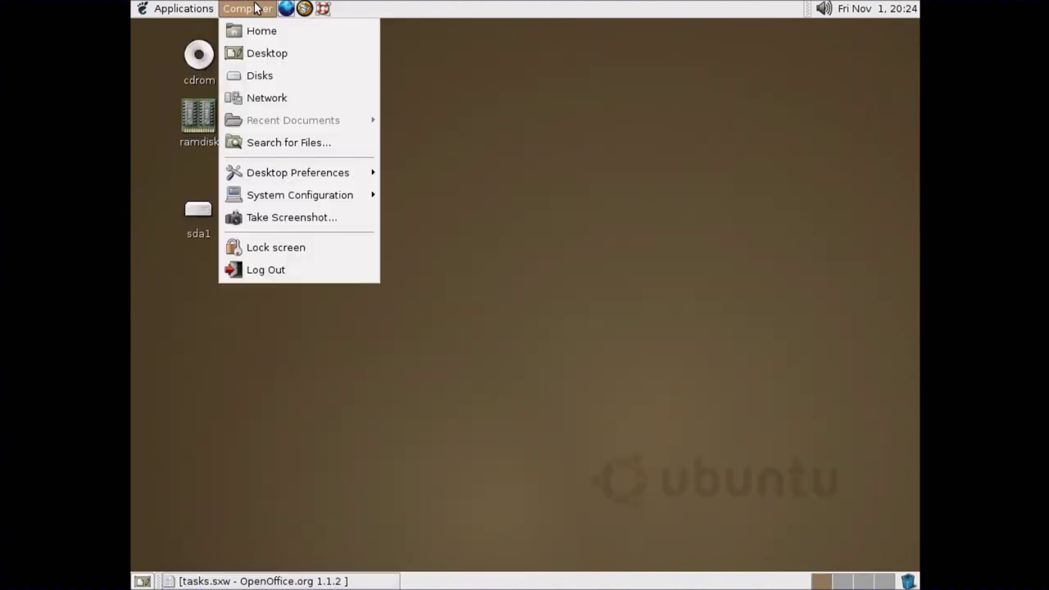
{"action": "left_click", "coordinate": [280, 74]}
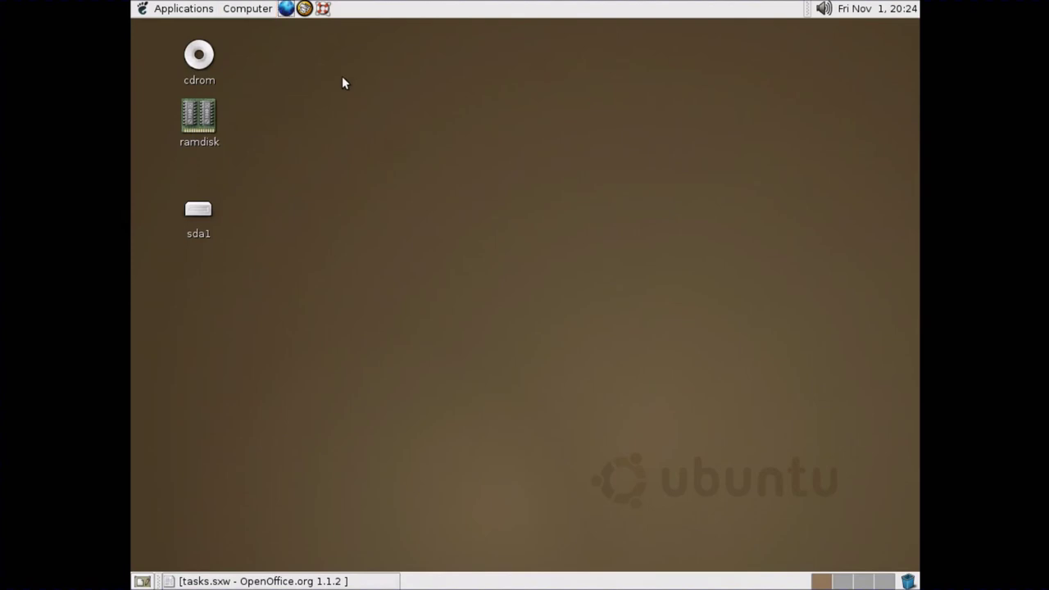
{"action": "double_click", "coordinate": [434, 98]}
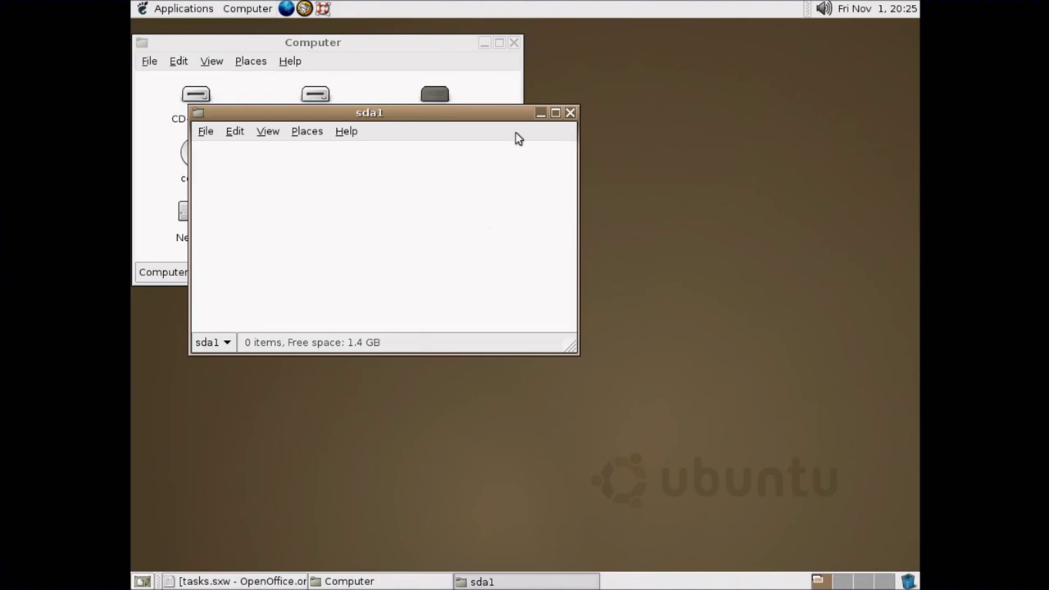
Step: Check the cloop0 volume, which fails to mount, and the root filesystem
{"action": "left_click", "coordinate": [570, 112]}
{"action": "left_click", "coordinate": [379, 207]}
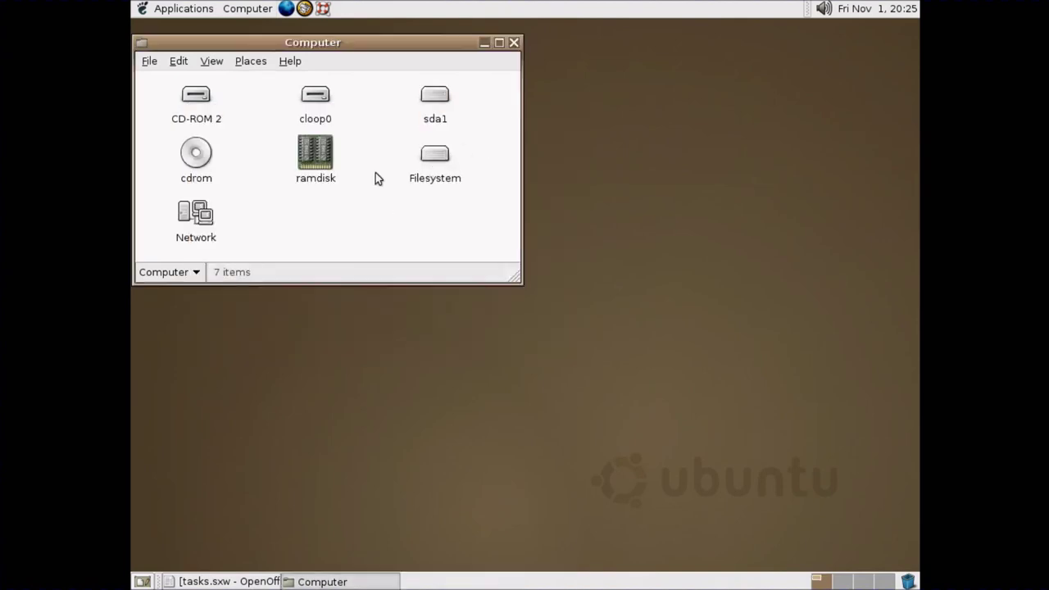
{"action": "double_click", "coordinate": [310, 92]}
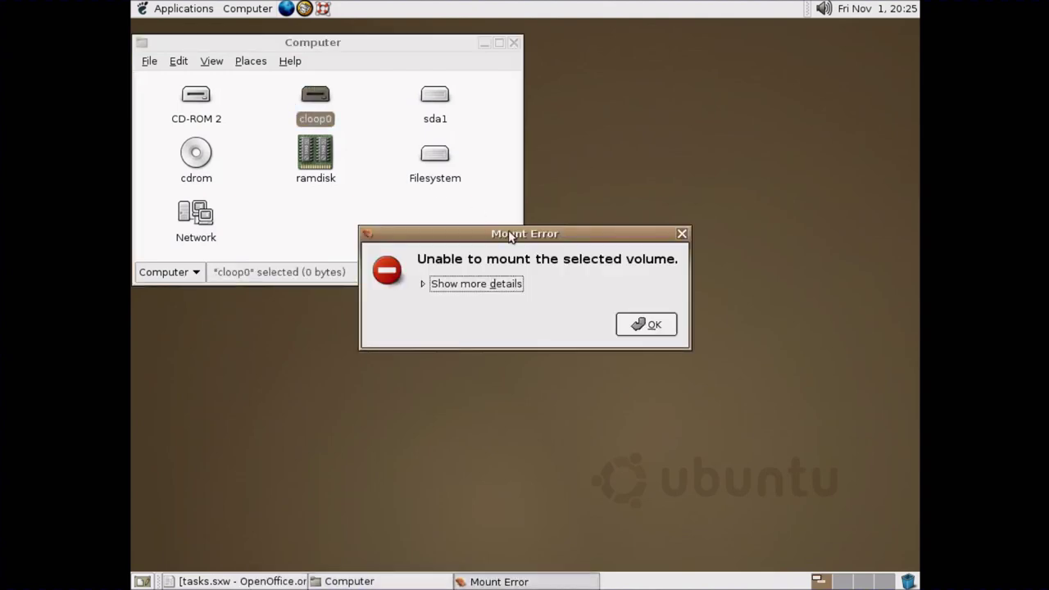
{"action": "left_click", "coordinate": [647, 323]}
{"action": "double_click", "coordinate": [434, 156]}
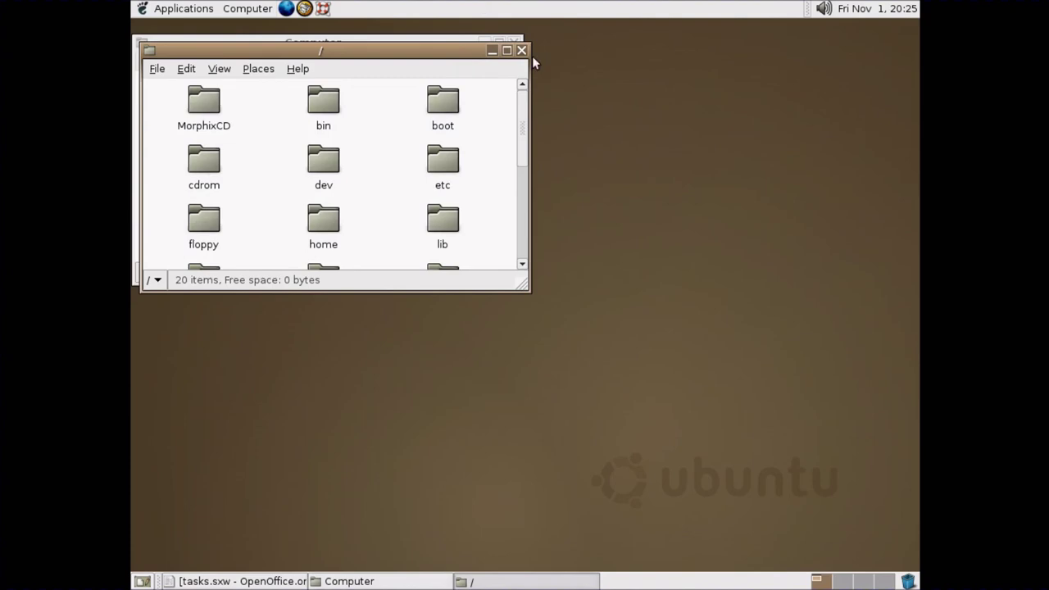
{"action": "left_click", "coordinate": [521, 51]}
Step: Reopen sda1, browse up to the mnt folder, then close all drive windows
{"action": "double_click", "coordinate": [429, 117]}
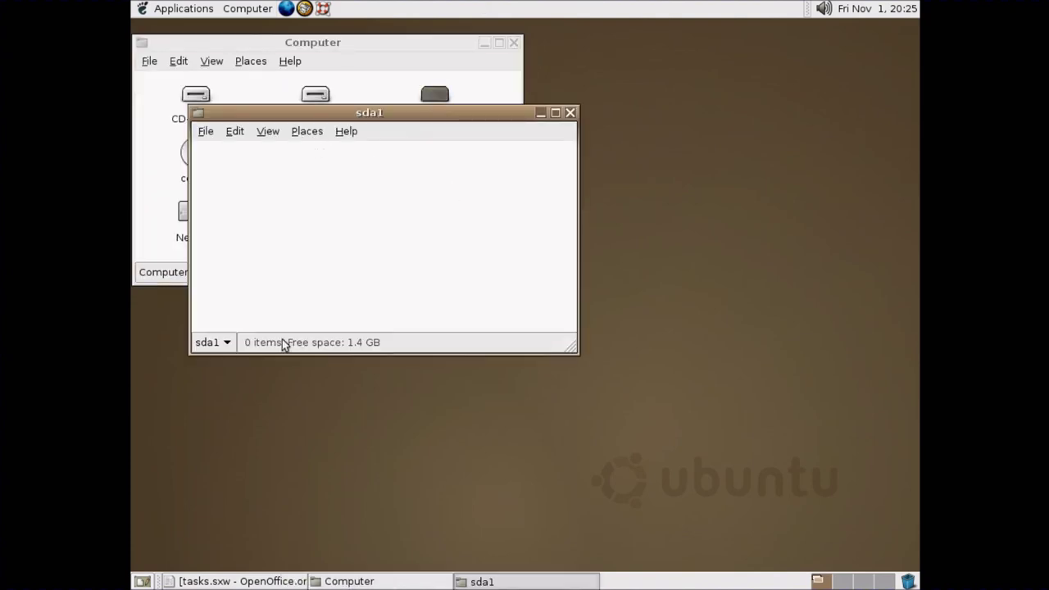
{"action": "left_click", "coordinate": [212, 343]}
{"action": "left_click", "coordinate": [212, 345]}
{"action": "left_click", "coordinate": [211, 347]}
{"action": "left_click", "coordinate": [206, 321]}
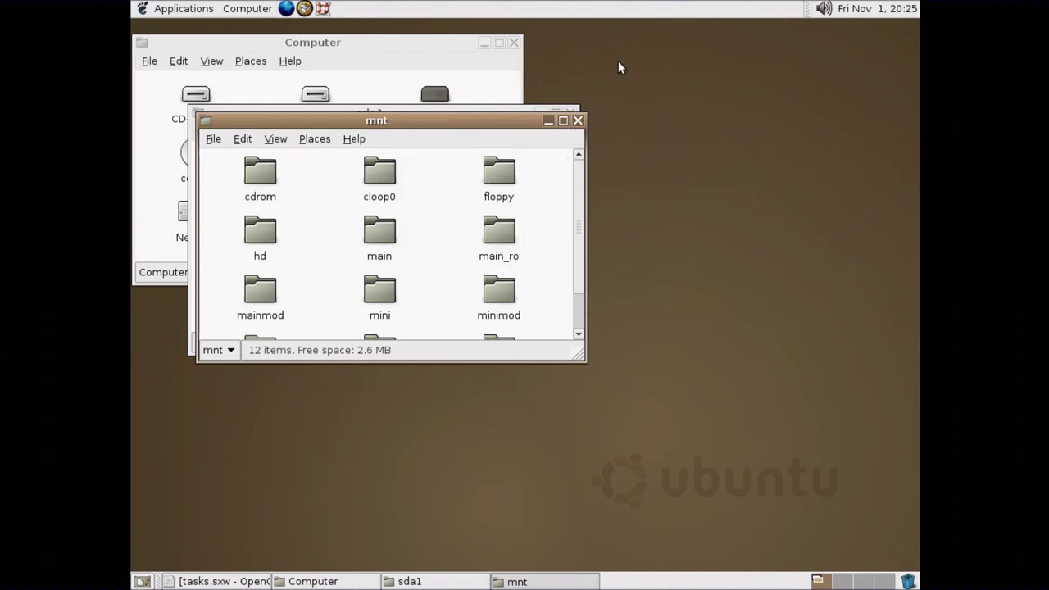
{"action": "left_click", "coordinate": [577, 121]}
{"action": "left_click", "coordinate": [570, 112]}
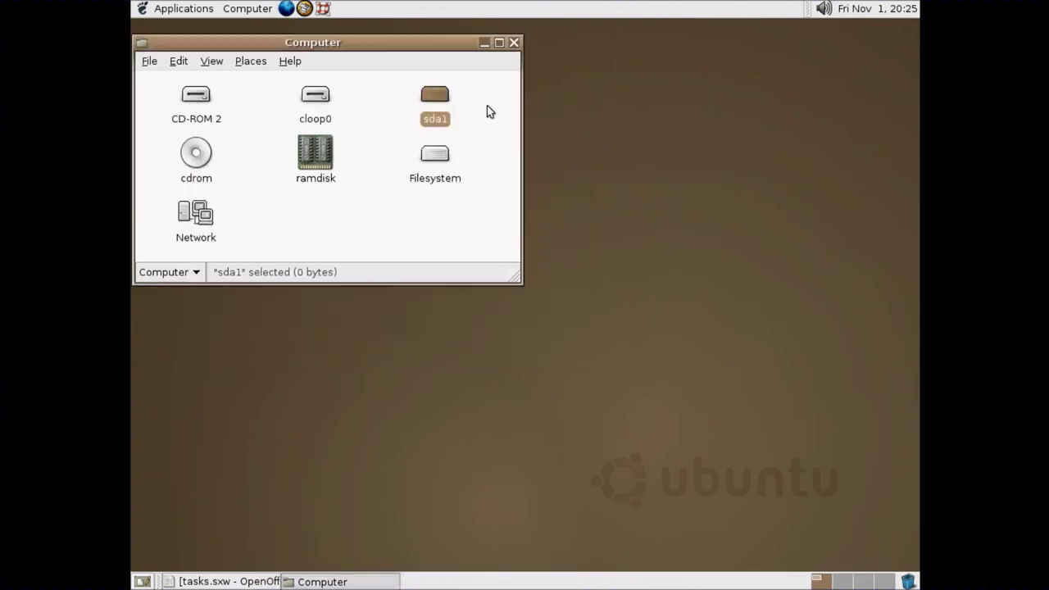
{"action": "left_click", "coordinate": [514, 43]}
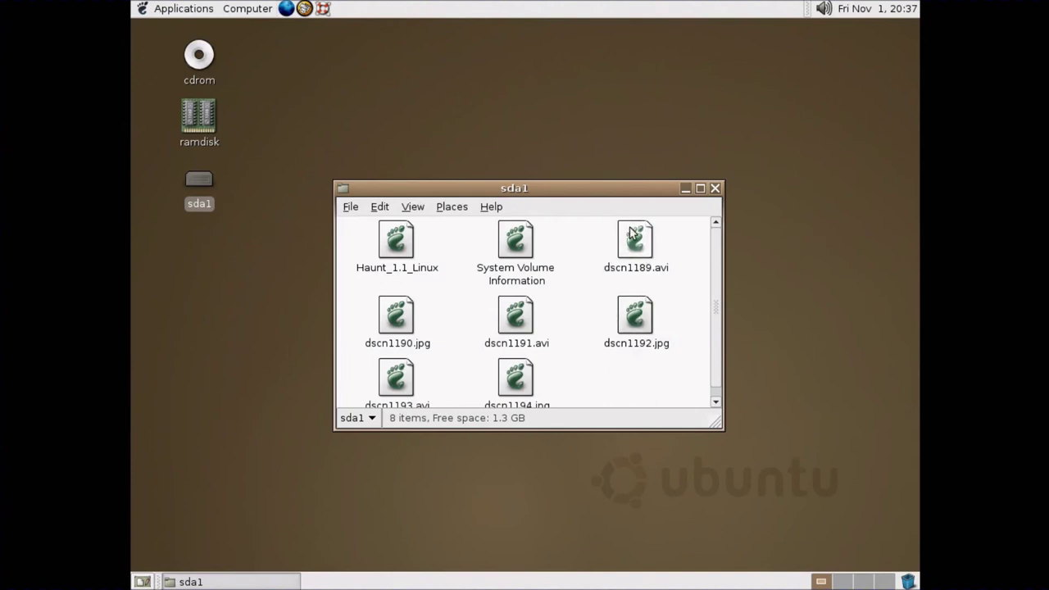
Step: Select the photo dscn1190.jpg in the sda1 file listing
{"action": "left_click", "coordinate": [643, 252]}
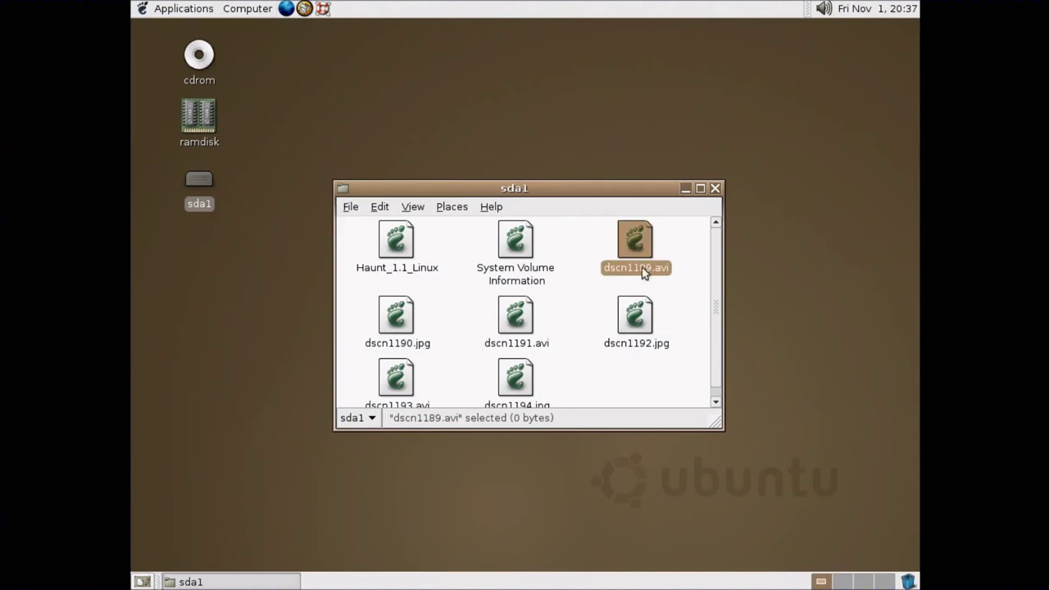
{"action": "left_click", "coordinate": [634, 316]}
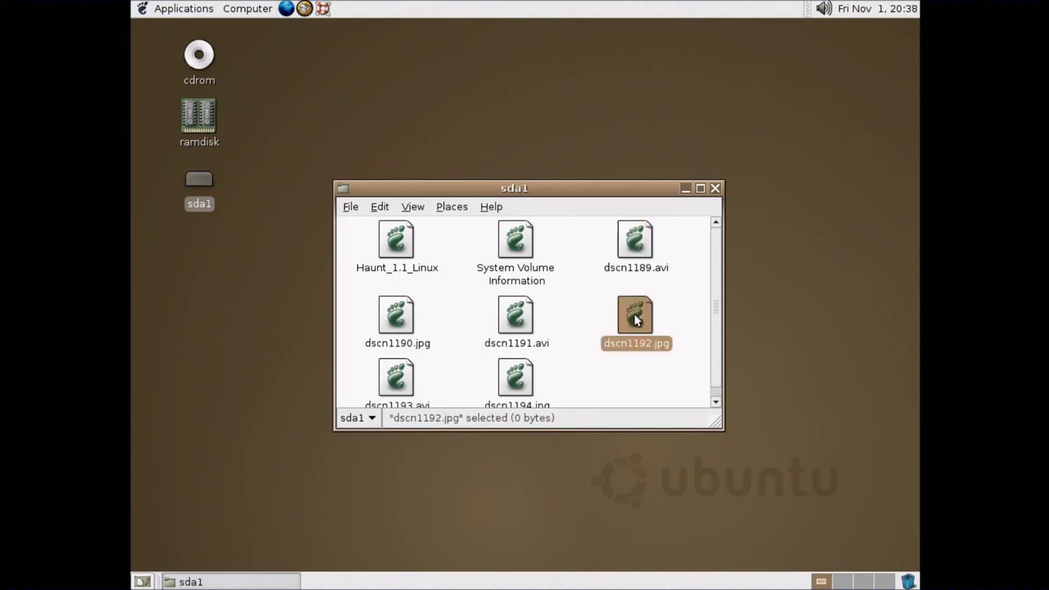
{"action": "left_click", "coordinate": [656, 370]}
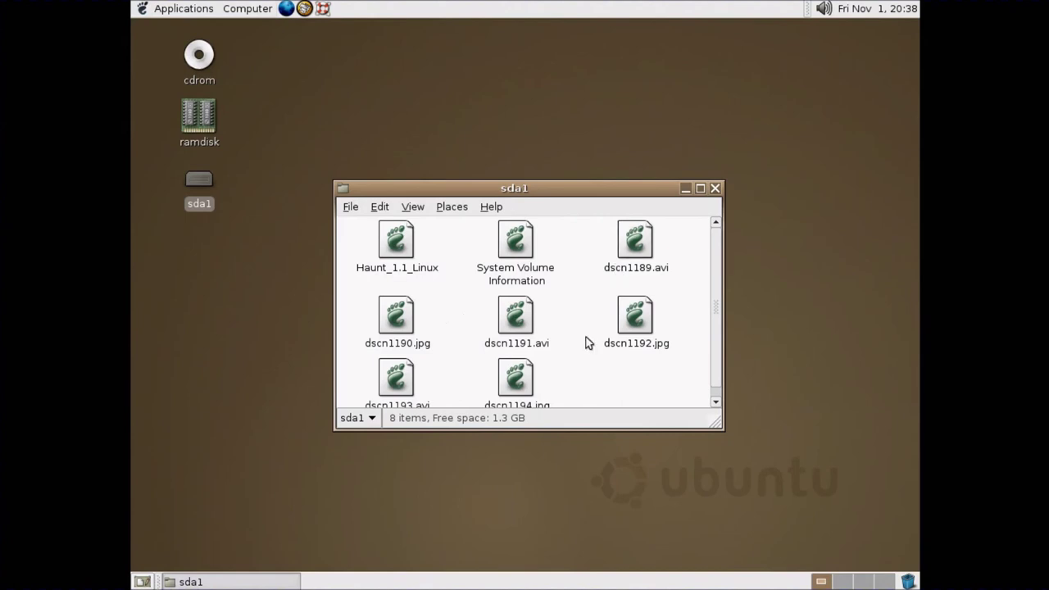
{"action": "left_click", "coordinate": [400, 309]}
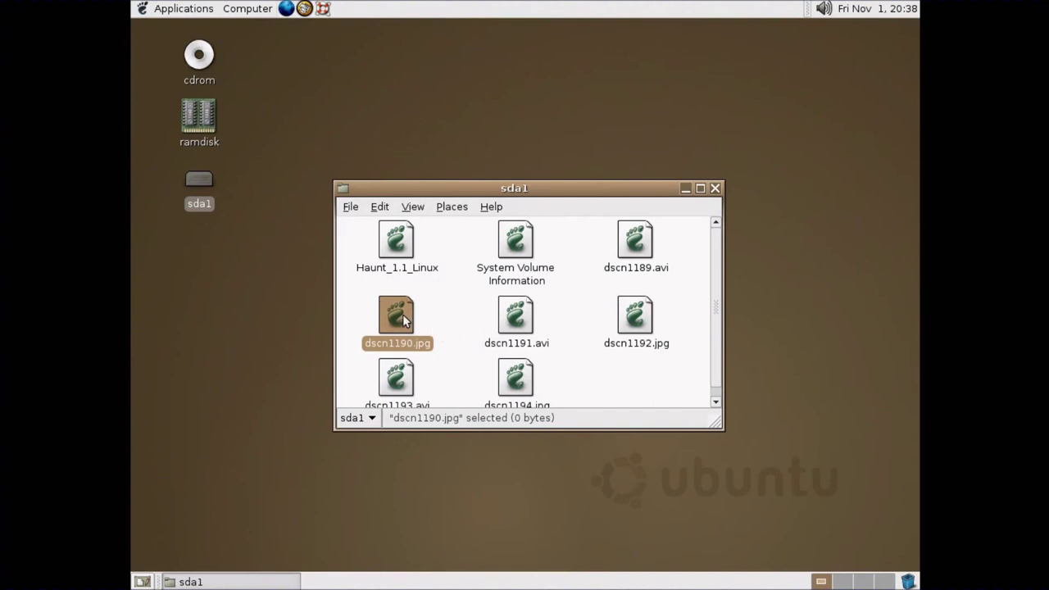
{"action": "left_click", "coordinate": [442, 328]}
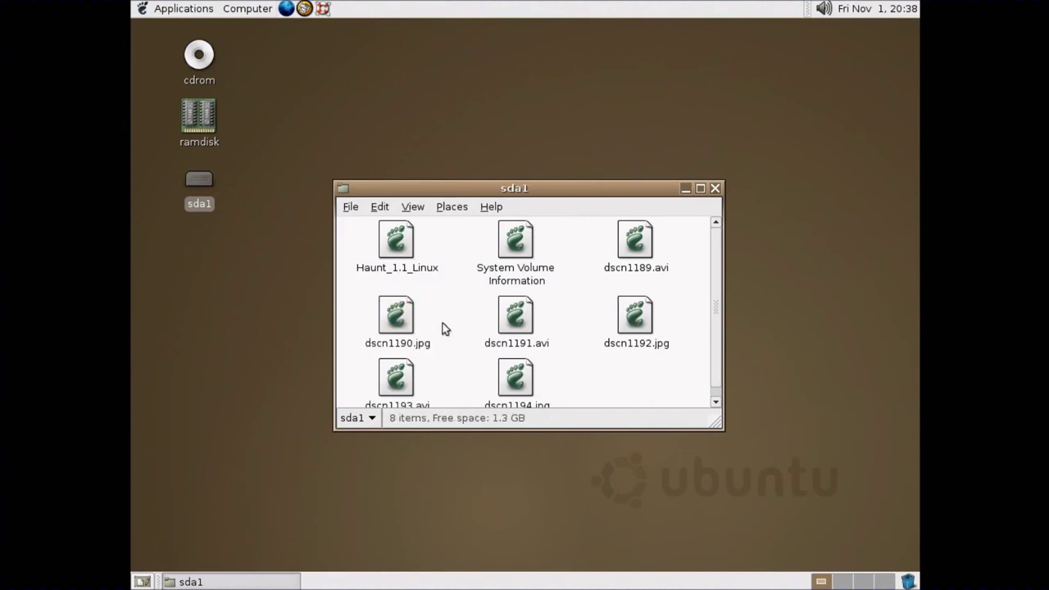
{"action": "left_click", "coordinate": [401, 315]}
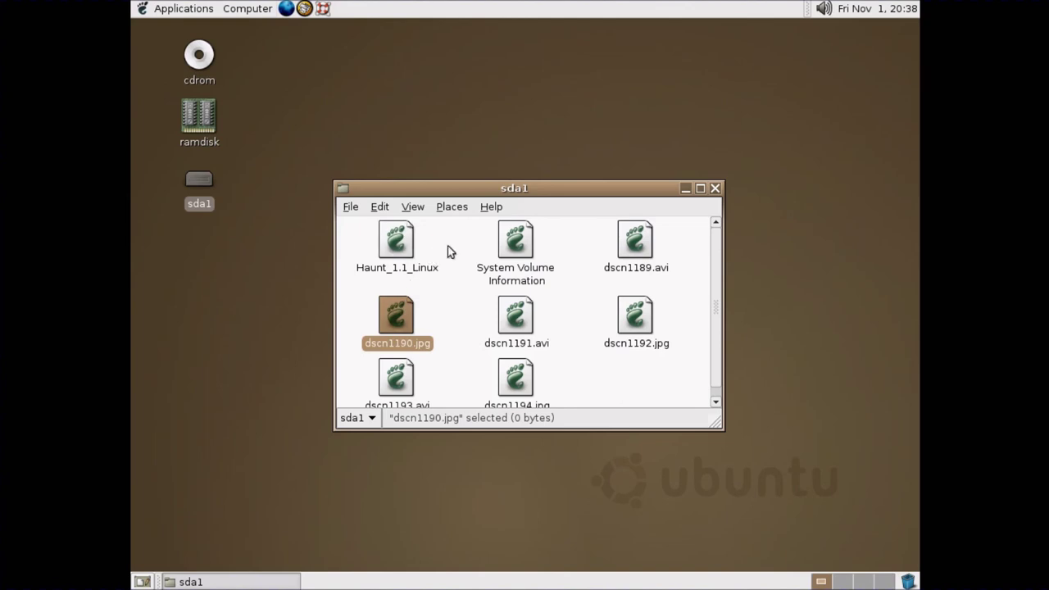
Step: Try Open with Other Application for dscn1190.jpg, cancel it, and show the Applications menu
{"action": "left_click", "coordinate": [352, 208]}
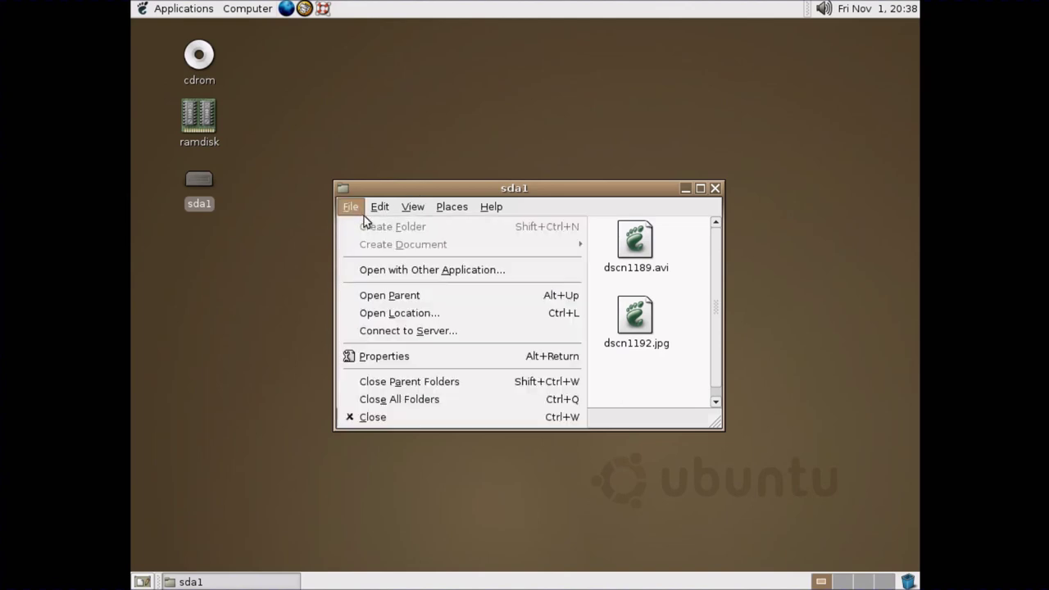
{"action": "left_click", "coordinate": [432, 273]}
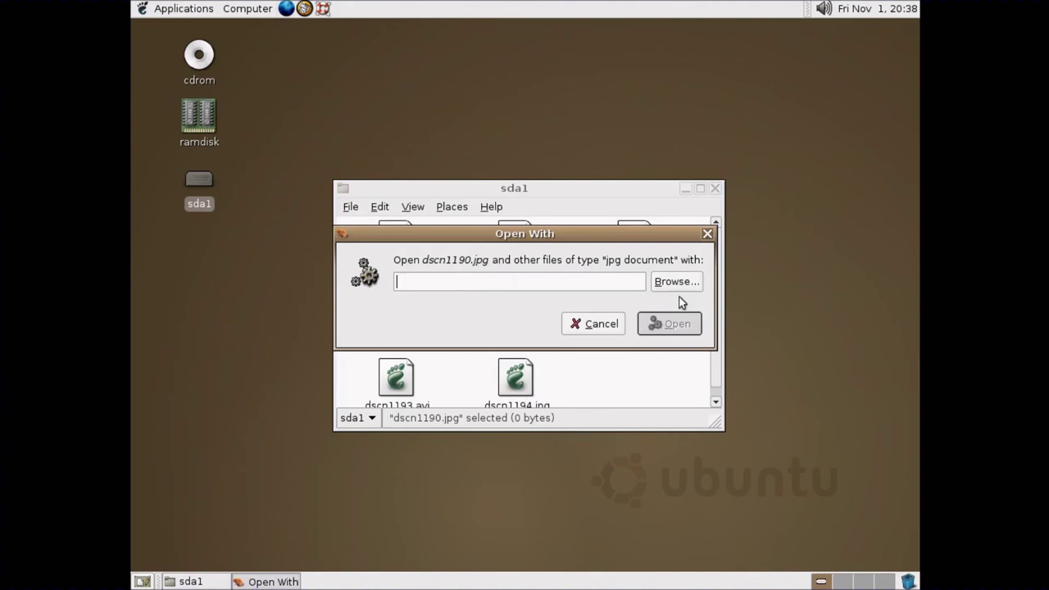
{"action": "left_click", "coordinate": [707, 235]}
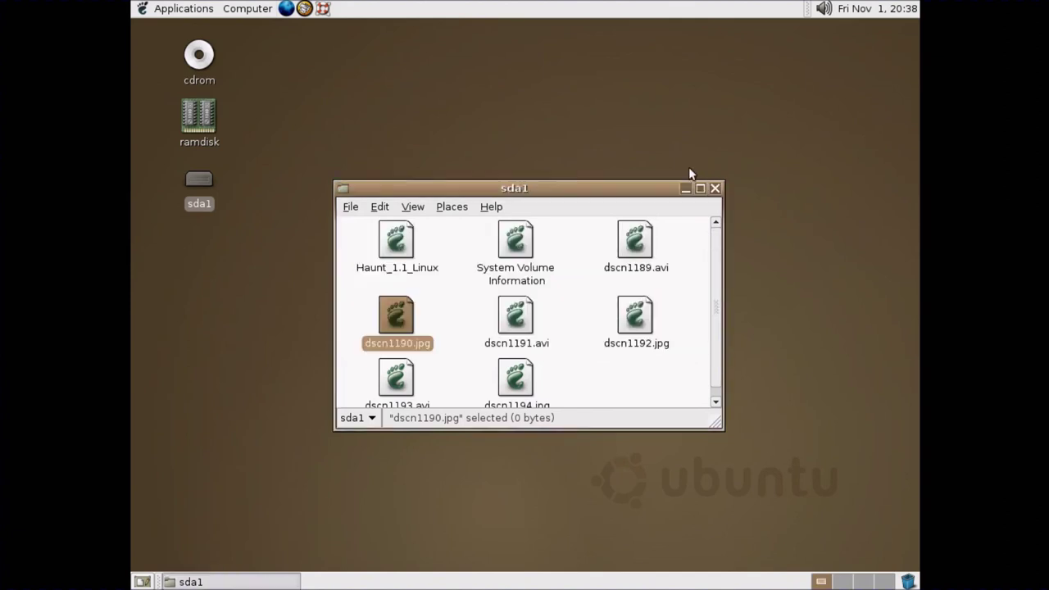
{"action": "left_click", "coordinate": [178, 8]}
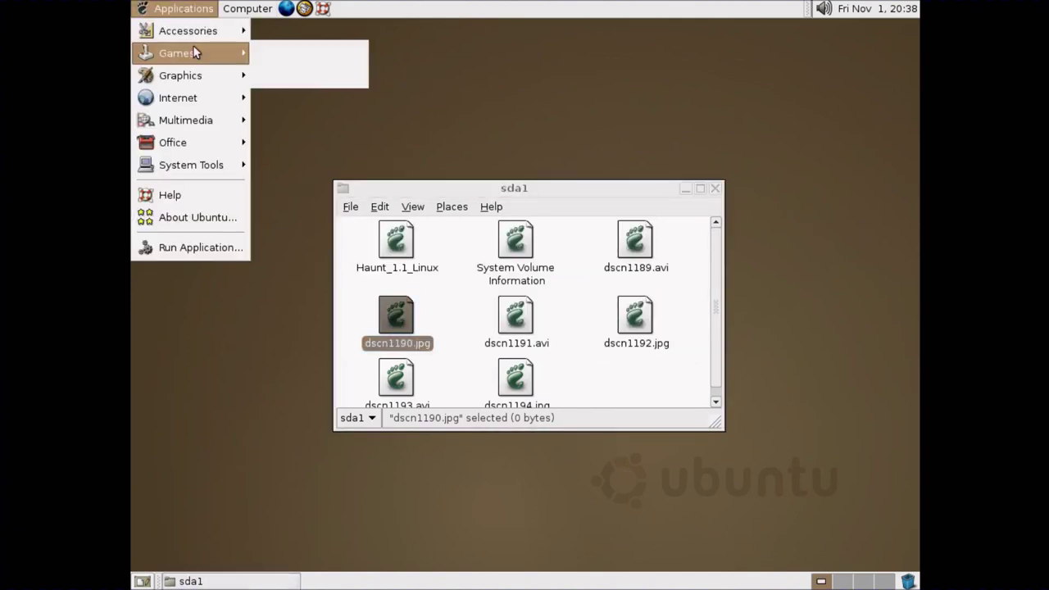
Step: Launch the Eye of Gnome image viewer and move it toward the screen centre
{"action": "mouse_move", "coordinate": [210, 76]}
{"action": "left_click", "coordinate": [314, 98]}
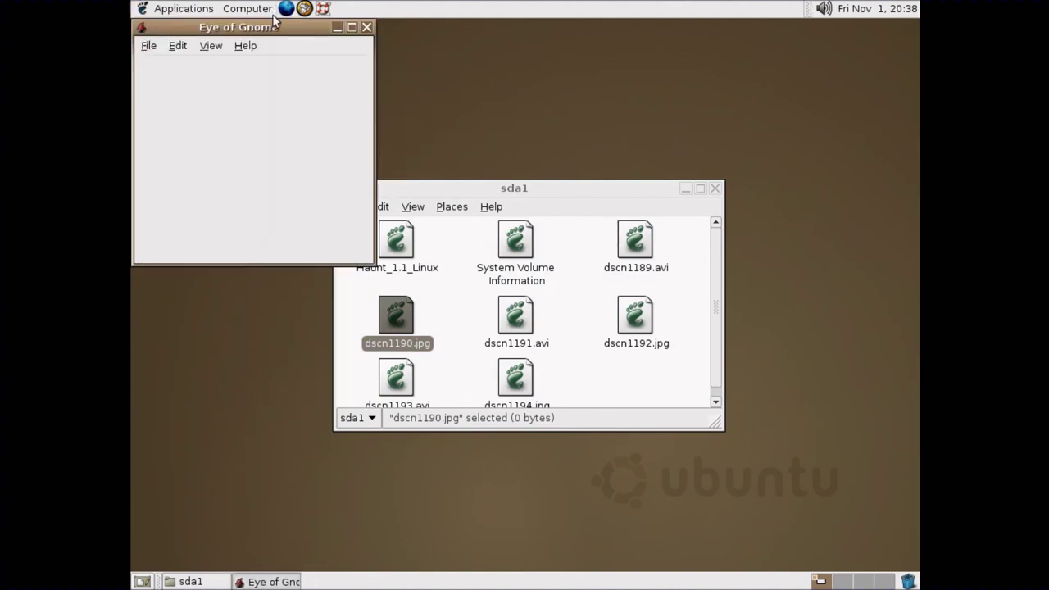
{"action": "left_click_drag", "start_coordinate": [275, 30], "coordinate": [456, 90]}
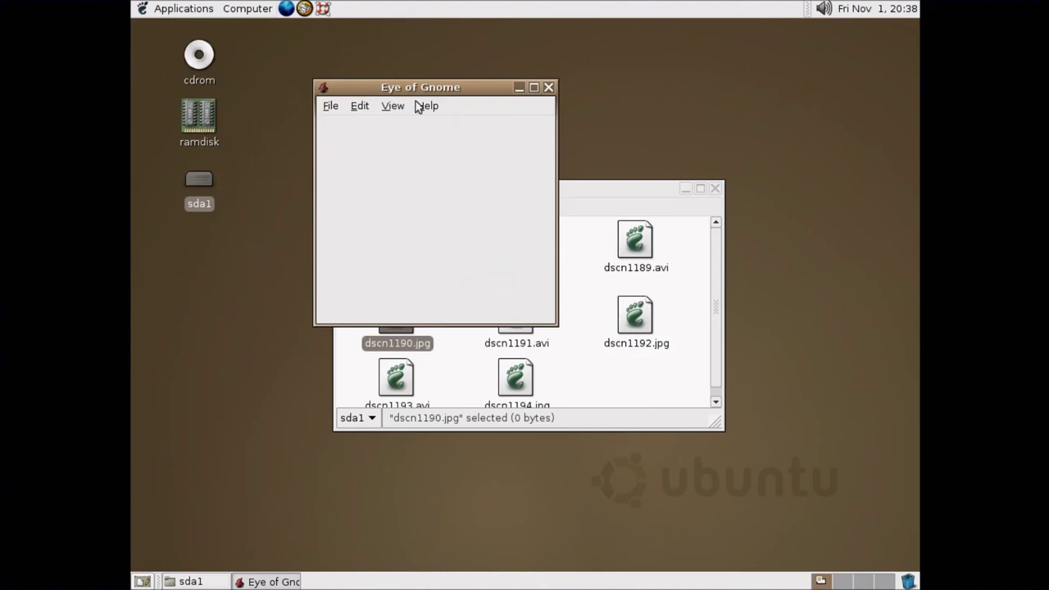
Step: Try loading dscn1190.jpg from sda1, which fails with 'File not found'
{"action": "left_click", "coordinate": [330, 108]}
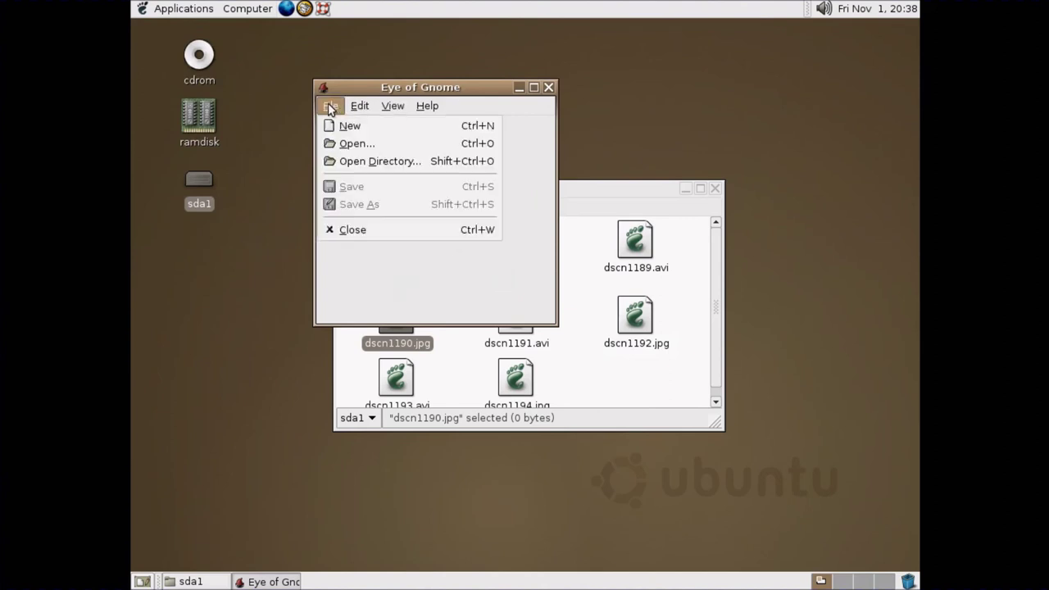
{"action": "left_click", "coordinate": [380, 146]}
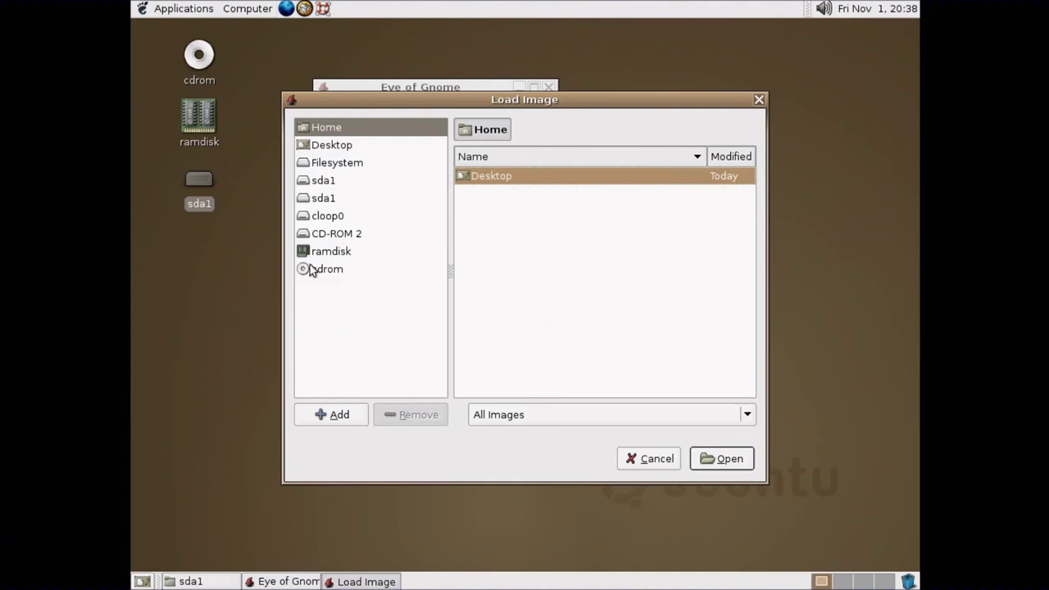
{"action": "left_click", "coordinate": [328, 185]}
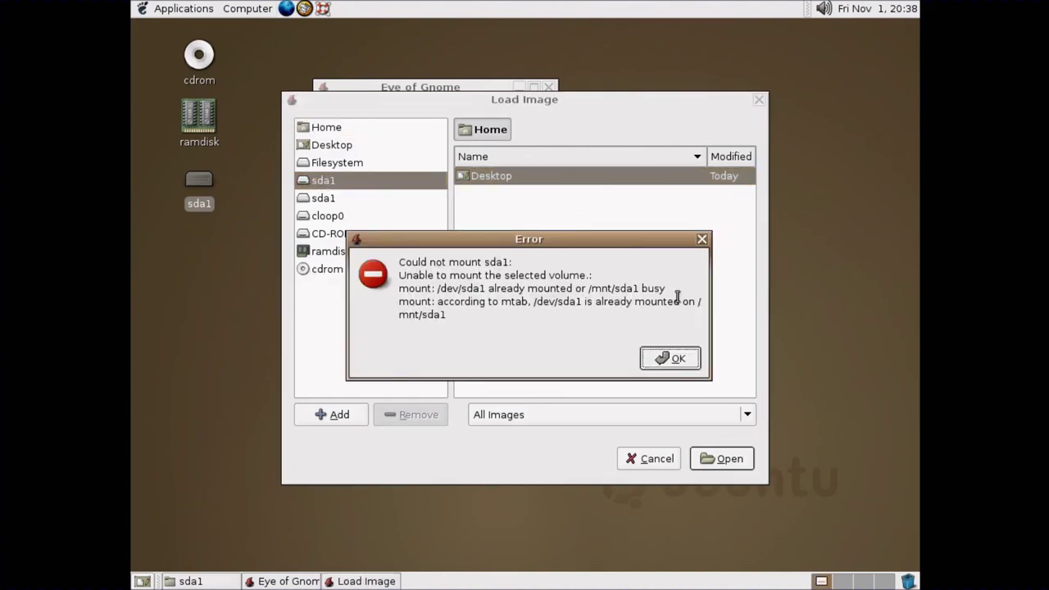
{"action": "left_click", "coordinate": [693, 354]}
{"action": "left_click", "coordinate": [343, 199]}
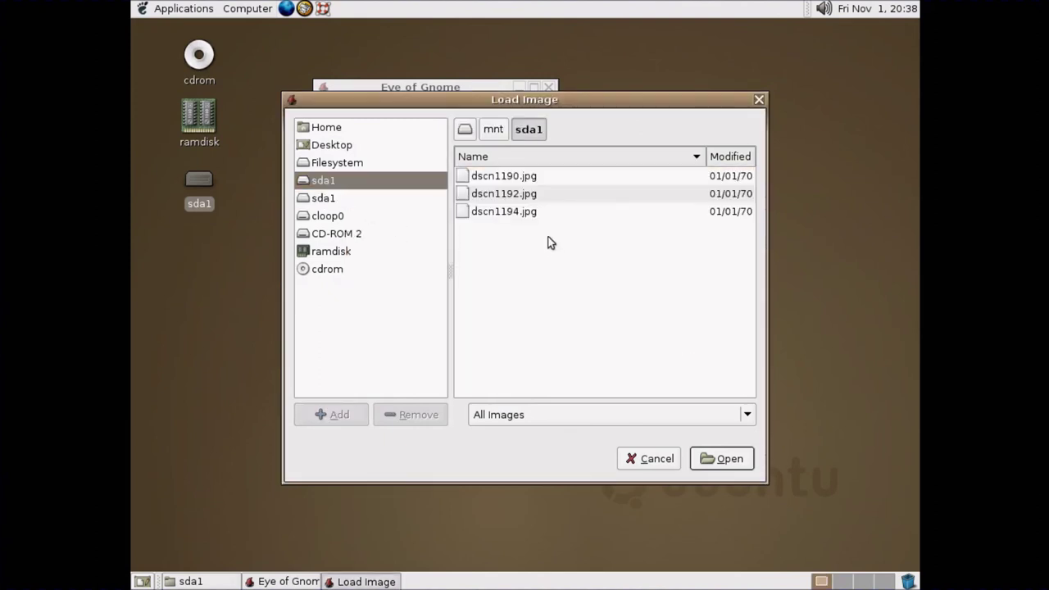
{"action": "left_click", "coordinate": [527, 175]}
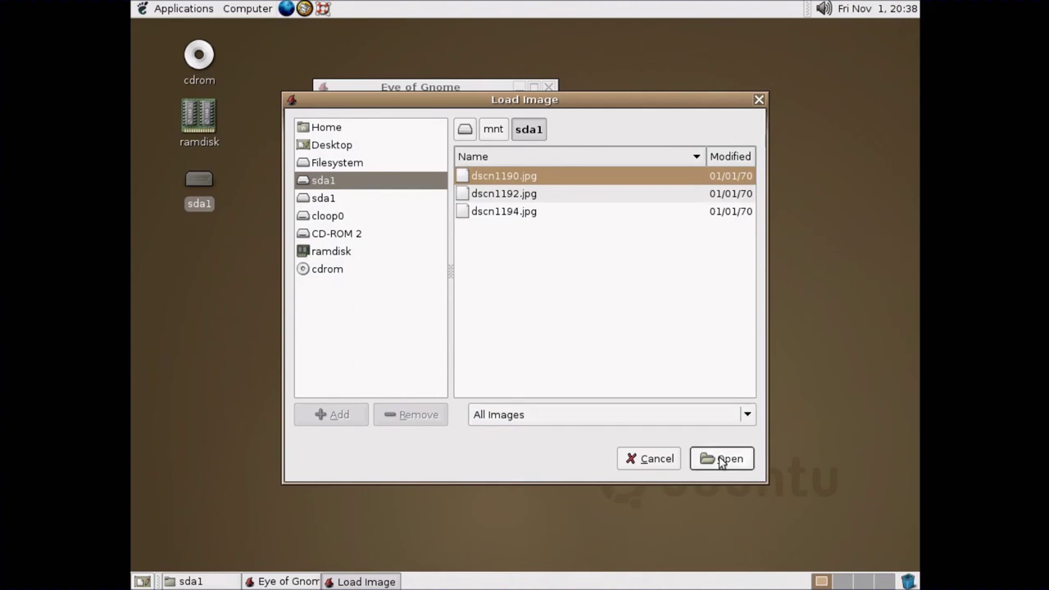
{"action": "left_click", "coordinate": [721, 459]}
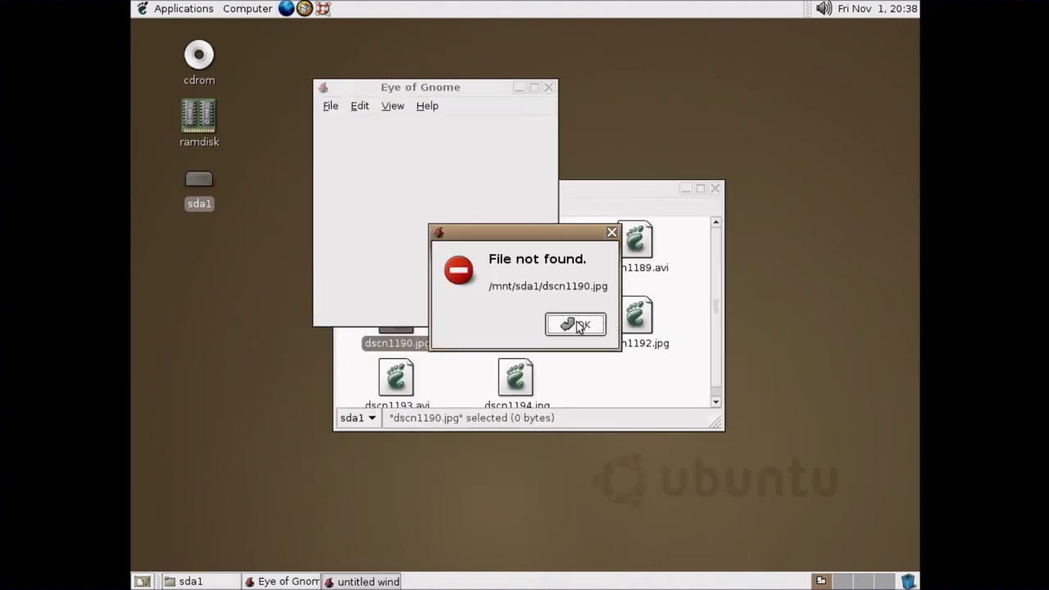
{"action": "left_click", "coordinate": [575, 325]}
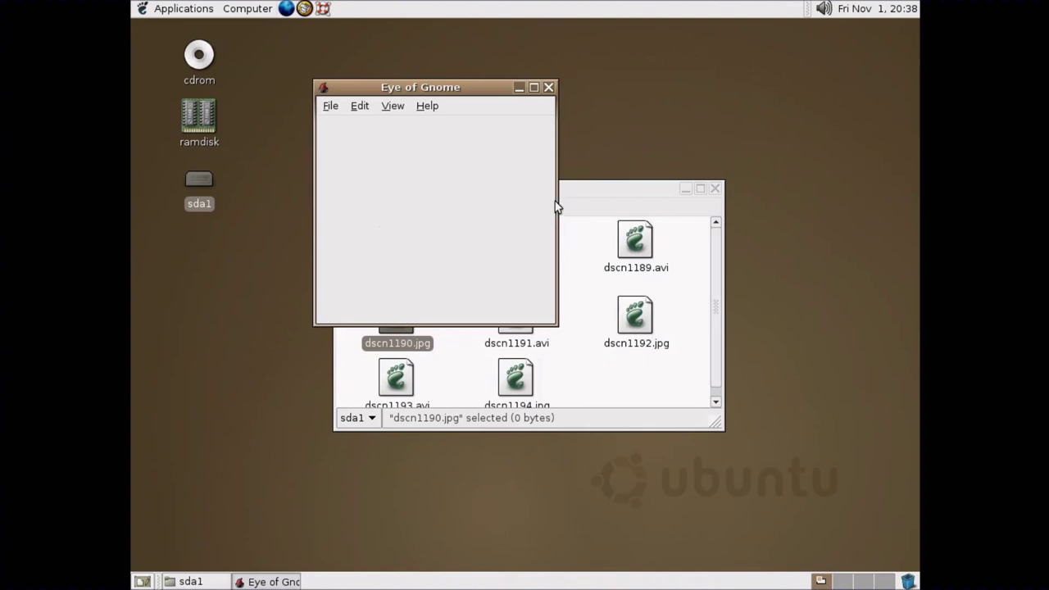
Step: Detach the Imation Nano USB stick from the VM and close the host's removable disk window
{"action": "mouse_move", "coordinate": [446, 583]}
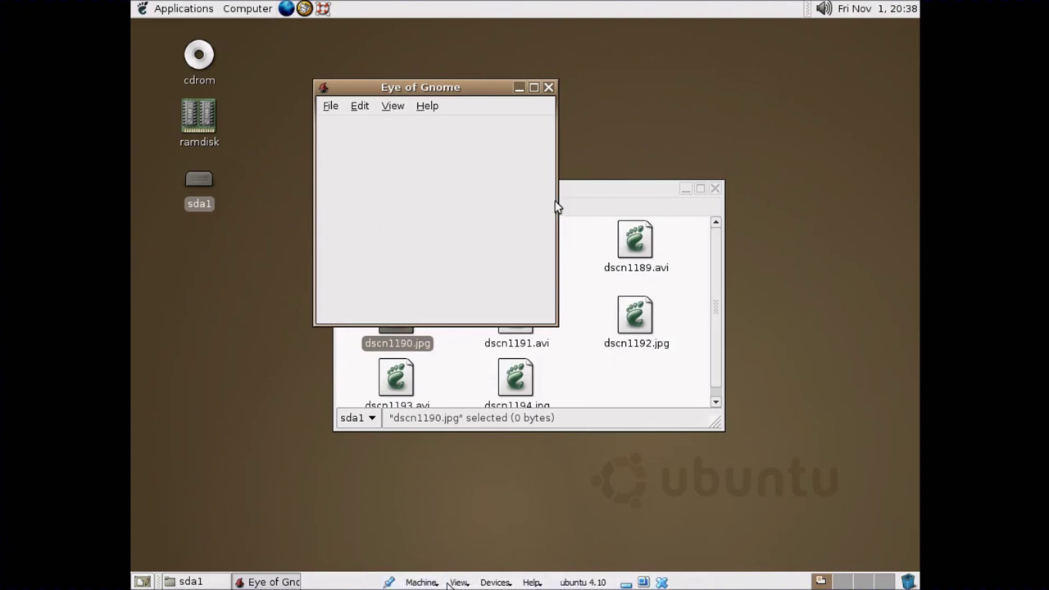
{"action": "left_click", "coordinate": [495, 582]}
{"action": "mouse_move", "coordinate": [593, 477]}
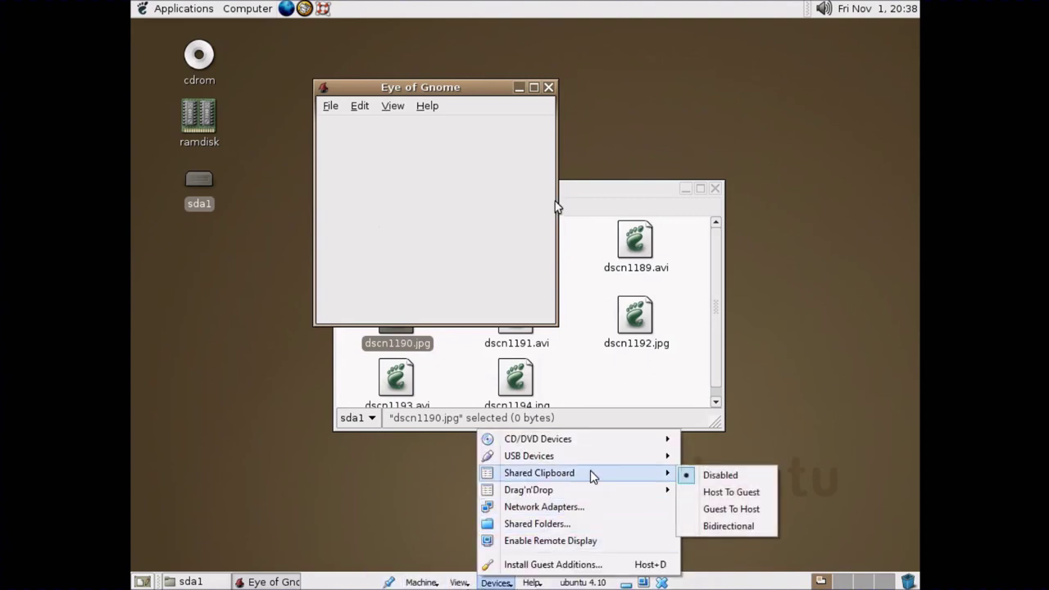
{"action": "mouse_move", "coordinate": [616, 457]}
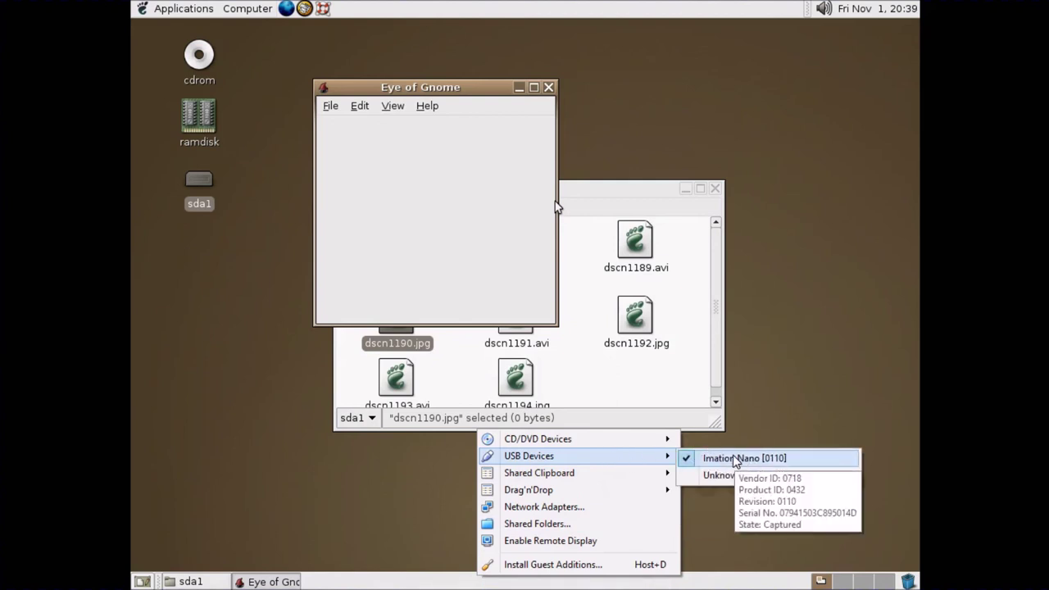
{"action": "left_click", "coordinate": [735, 461]}
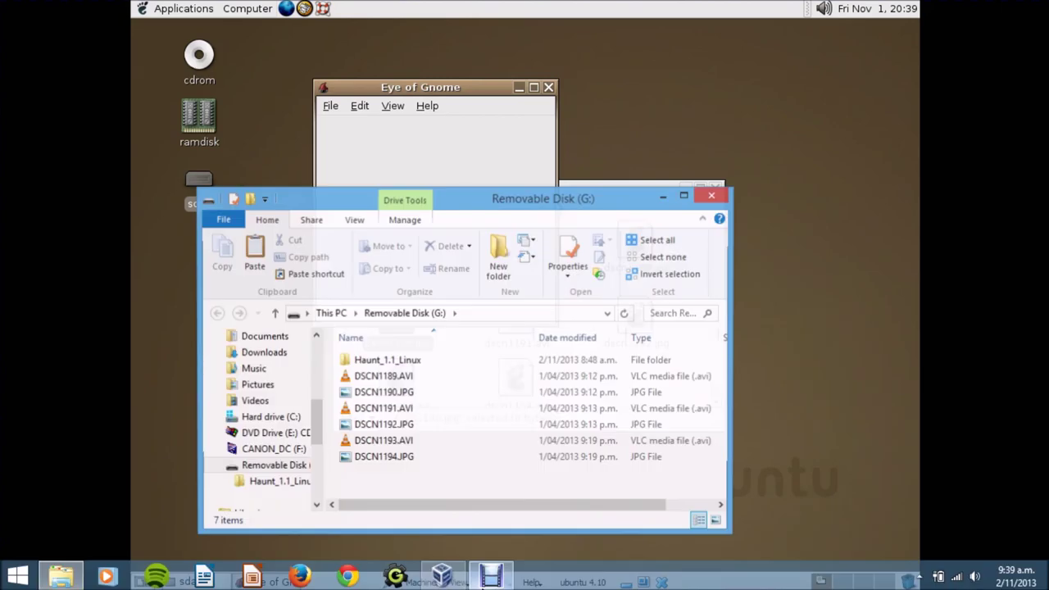
{"action": "left_click", "coordinate": [712, 195]}
Step: Attach the Imation Nano USB stick to the VM again
{"action": "left_click", "coordinate": [495, 581]}
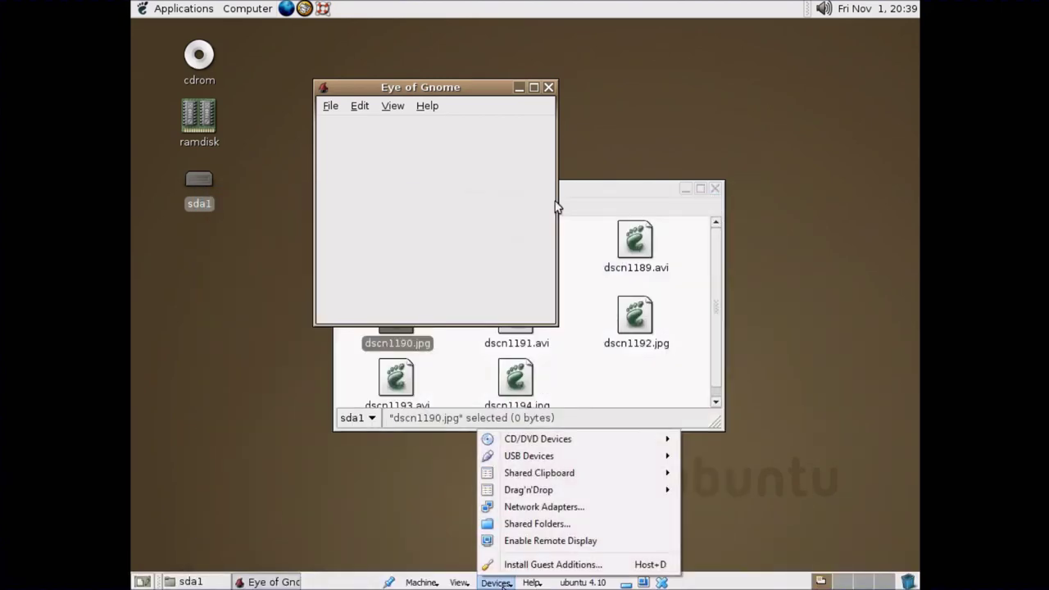
{"action": "mouse_move", "coordinate": [633, 458]}
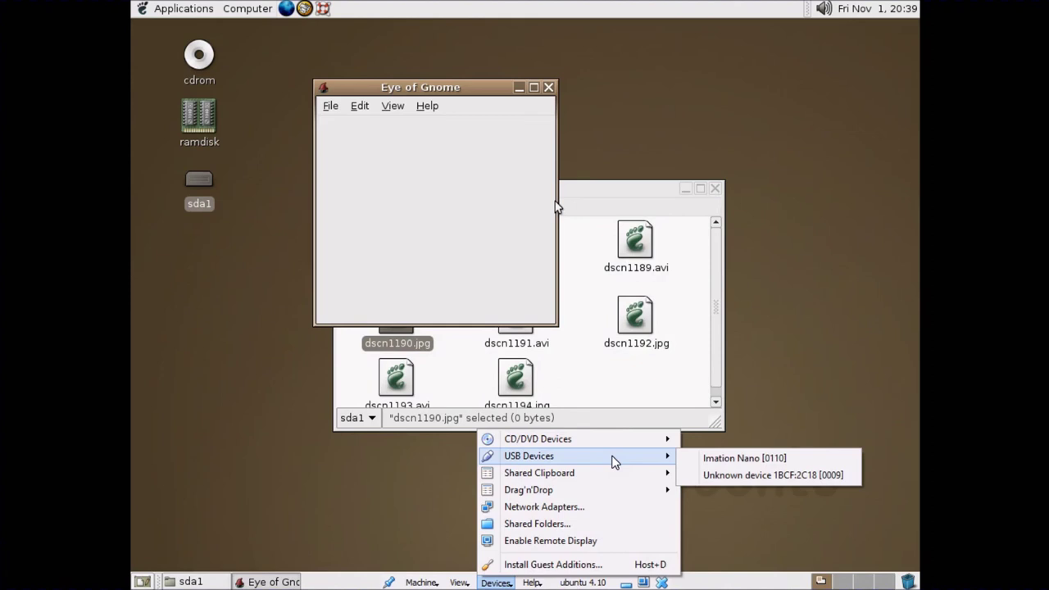
{"action": "left_click", "coordinate": [708, 460]}
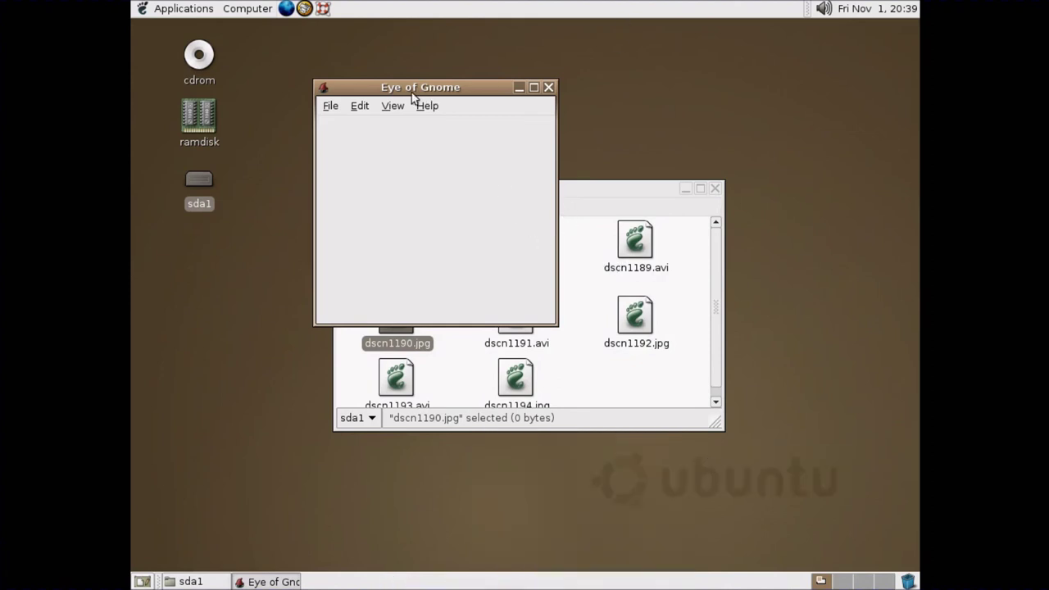
{"action": "left_click", "coordinate": [328, 108]}
Step: In Load Image, try sda1, Desktop, cloop0 and CD-ROM 2, dismissing each mount error
{"action": "left_click", "coordinate": [362, 143]}
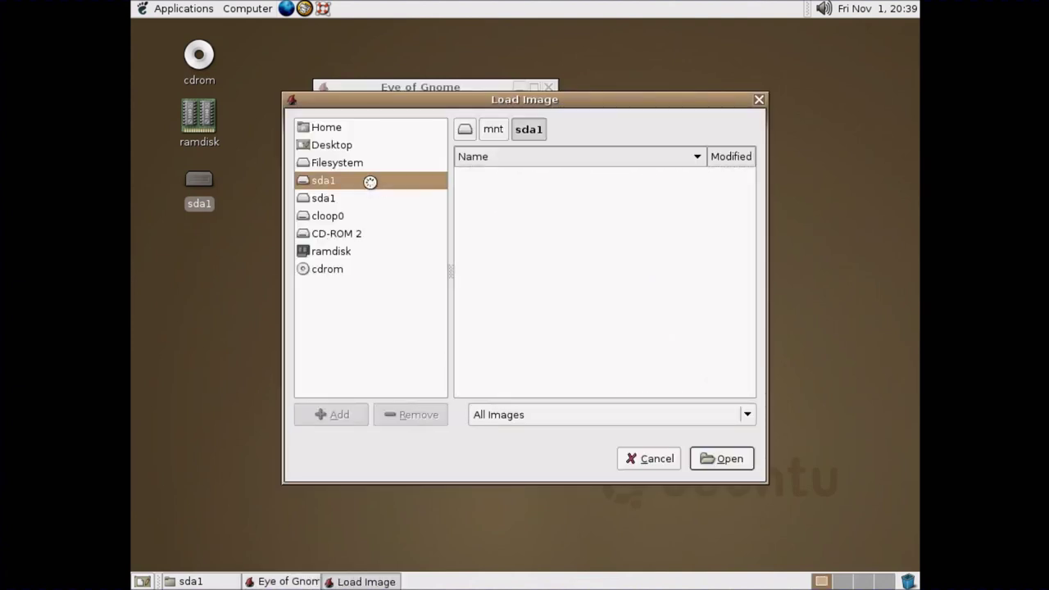
{"action": "left_click", "coordinate": [671, 351]}
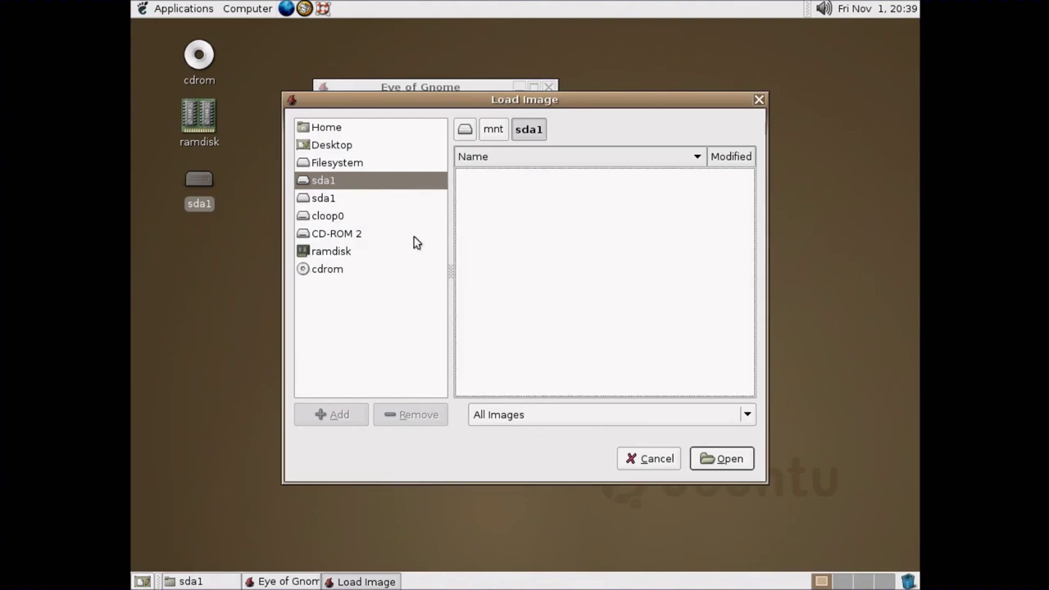
{"action": "left_click", "coordinate": [308, 188]}
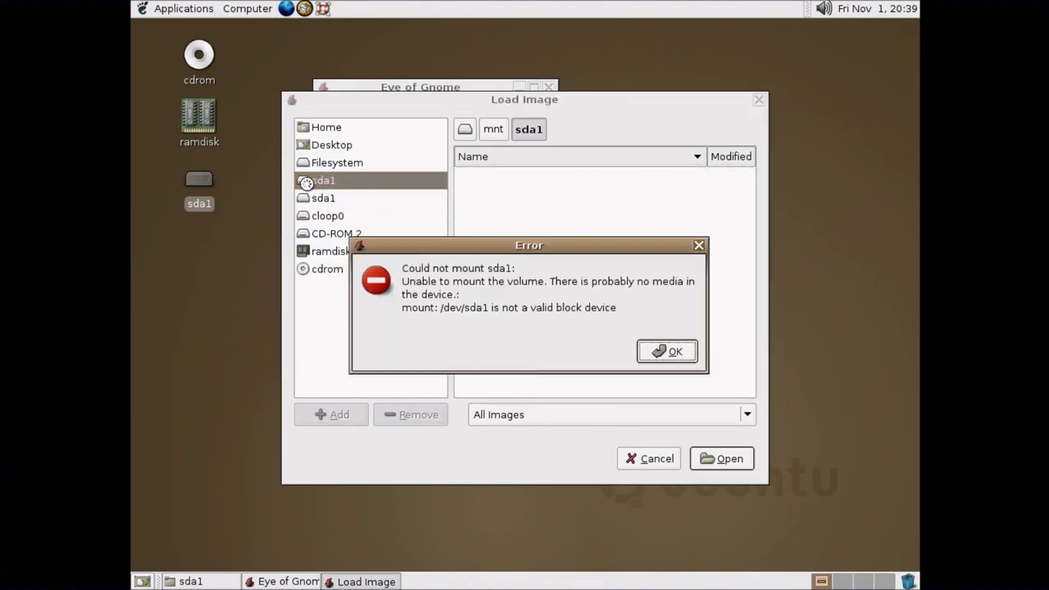
{"action": "left_click", "coordinate": [667, 351]}
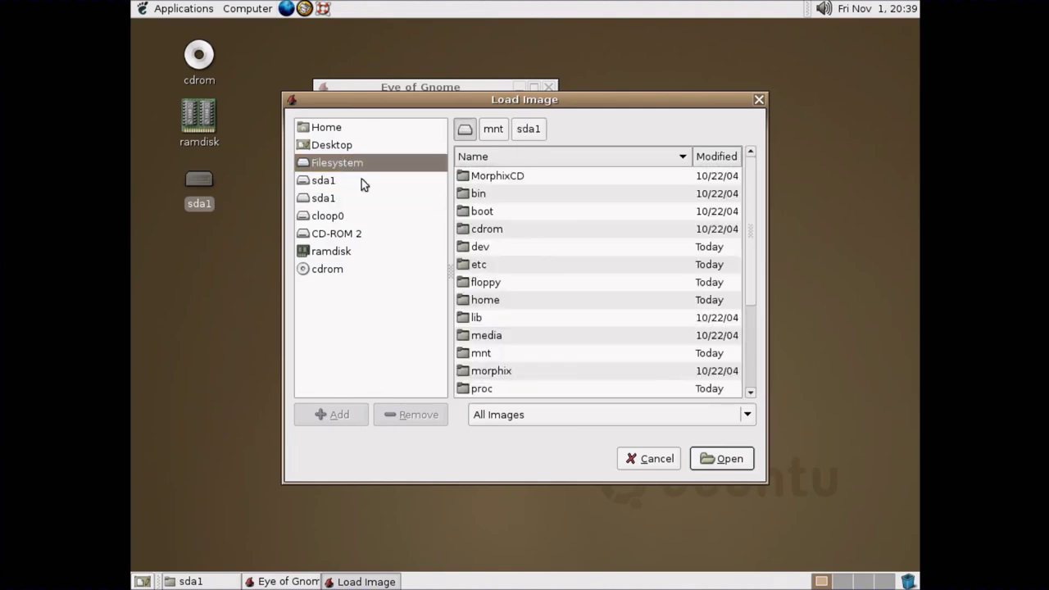
{"action": "left_click", "coordinate": [330, 149]}
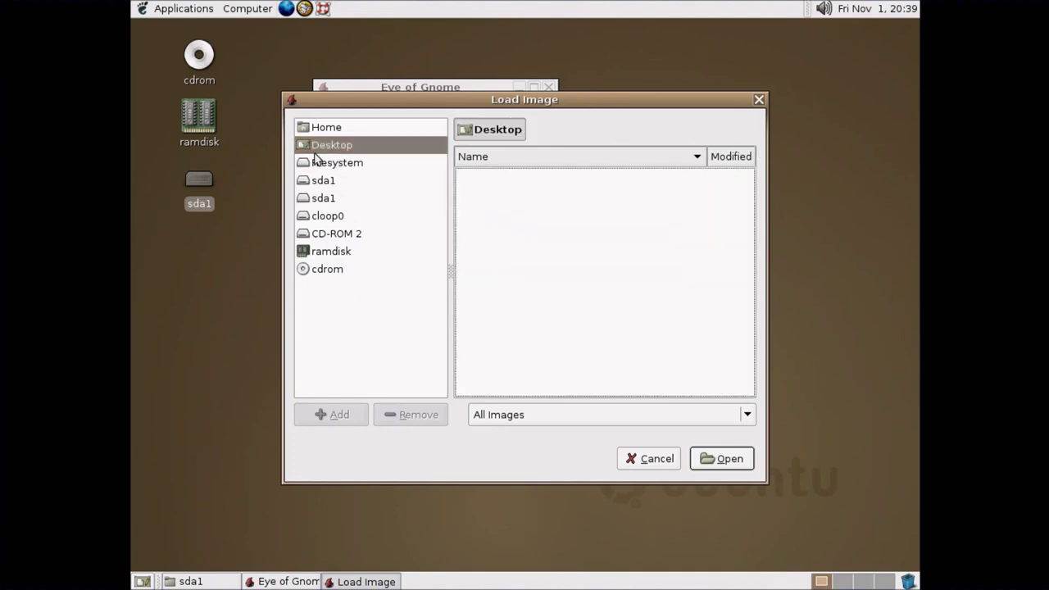
{"action": "left_click", "coordinate": [330, 213]}
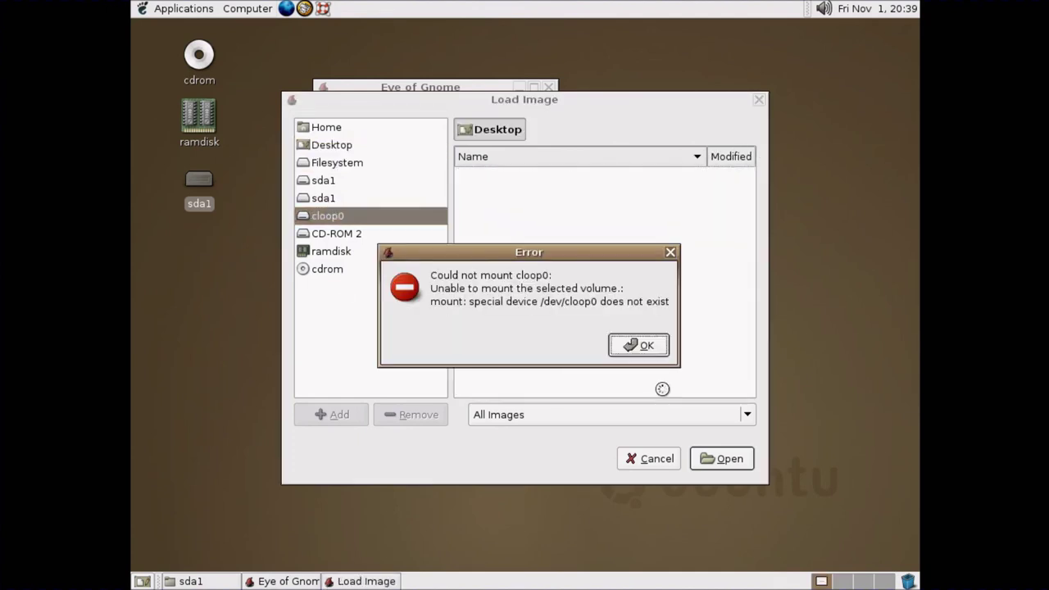
{"action": "left_click", "coordinate": [633, 344]}
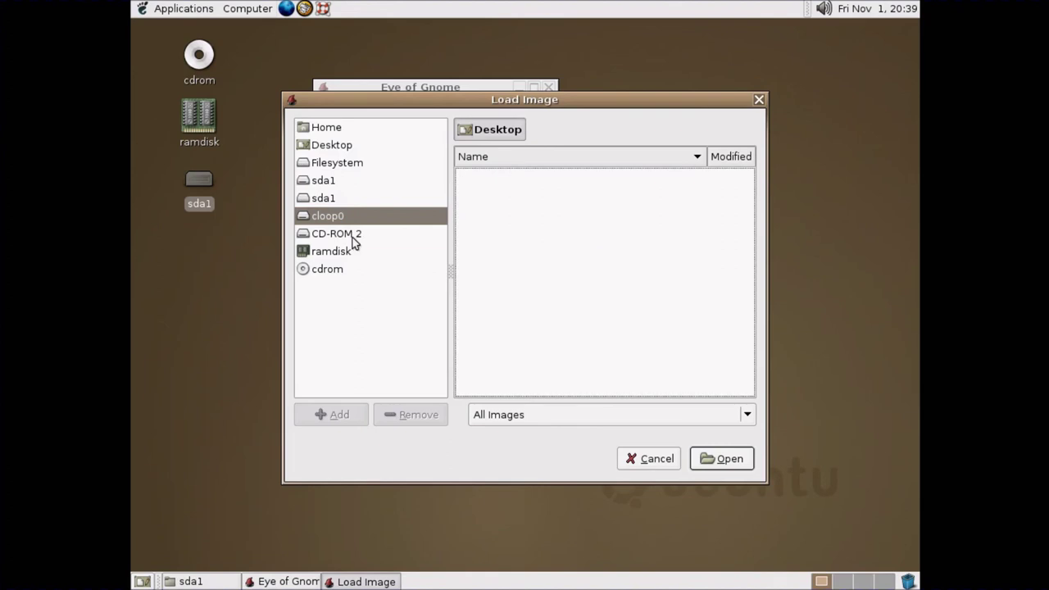
{"action": "left_click", "coordinate": [356, 238]}
{"action": "left_click", "coordinate": [648, 347]}
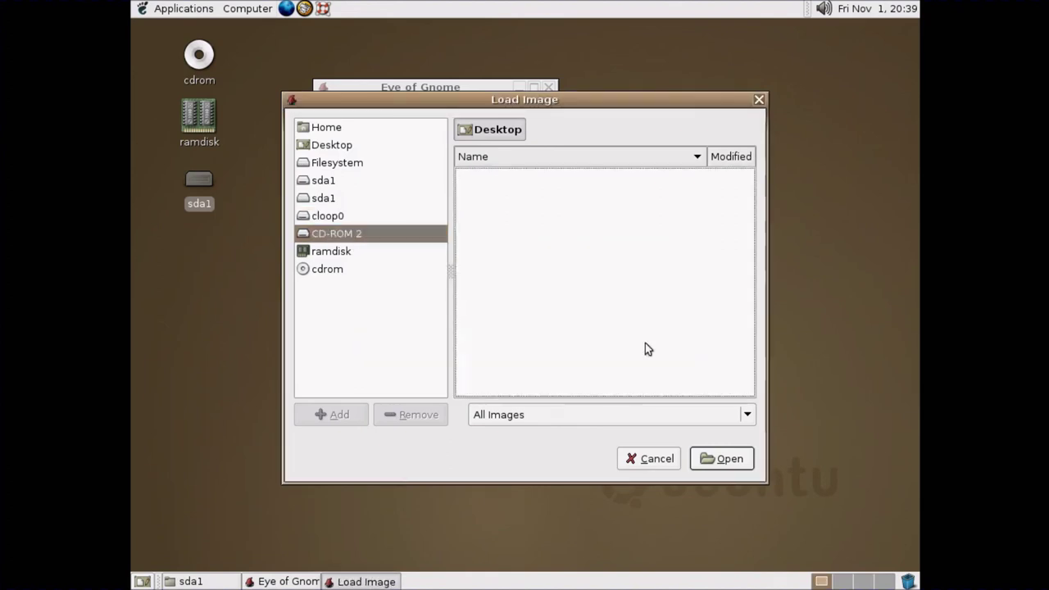
Step: Cancel loading, close Eye of Gnome, and close the sda1 folder window
{"action": "left_click", "coordinate": [758, 102]}
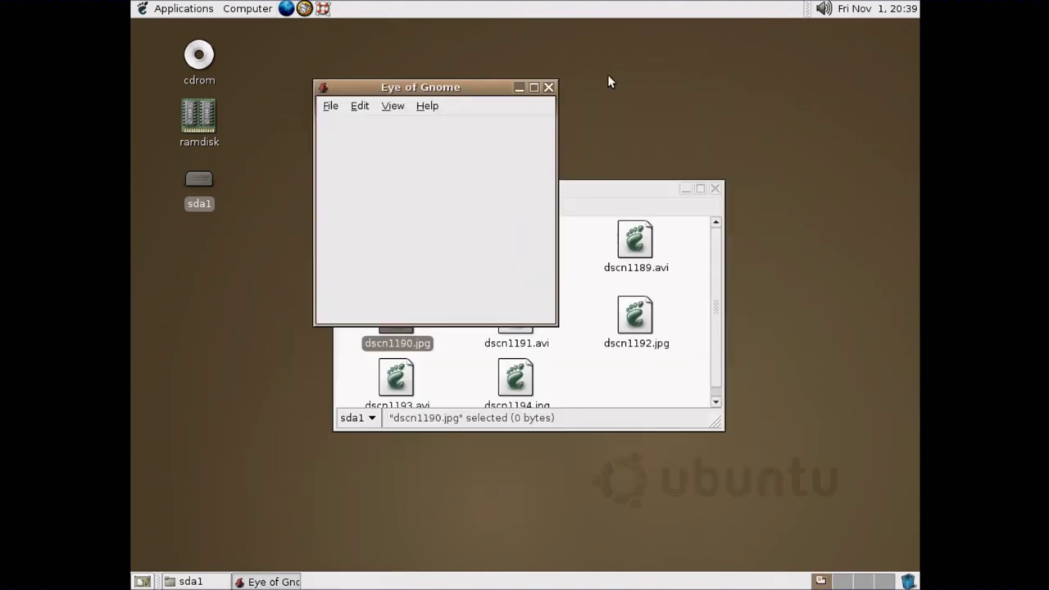
{"action": "left_click", "coordinate": [548, 87]}
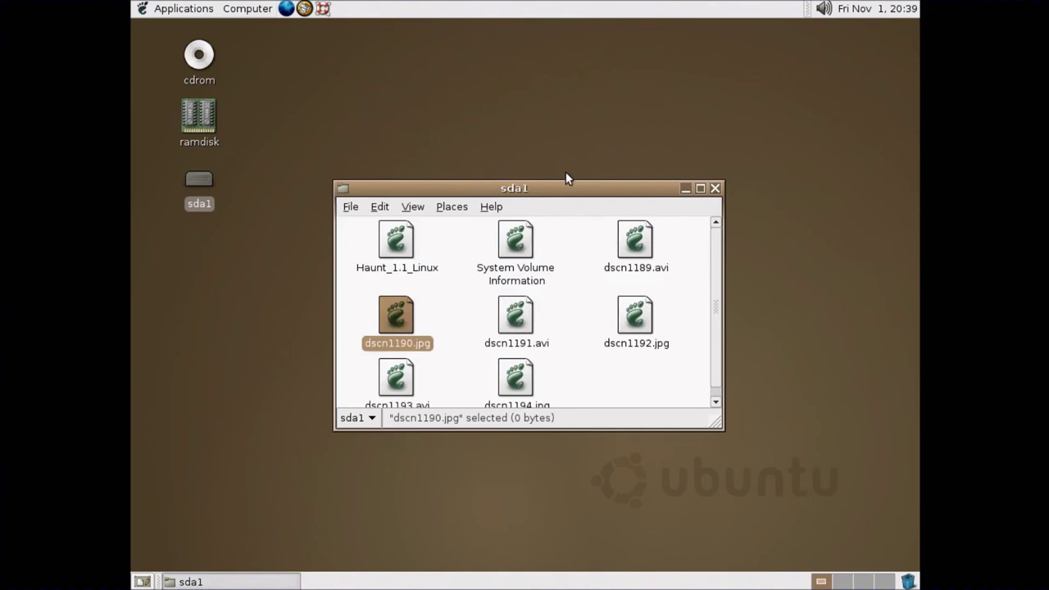
{"action": "left_click", "coordinate": [353, 210]}
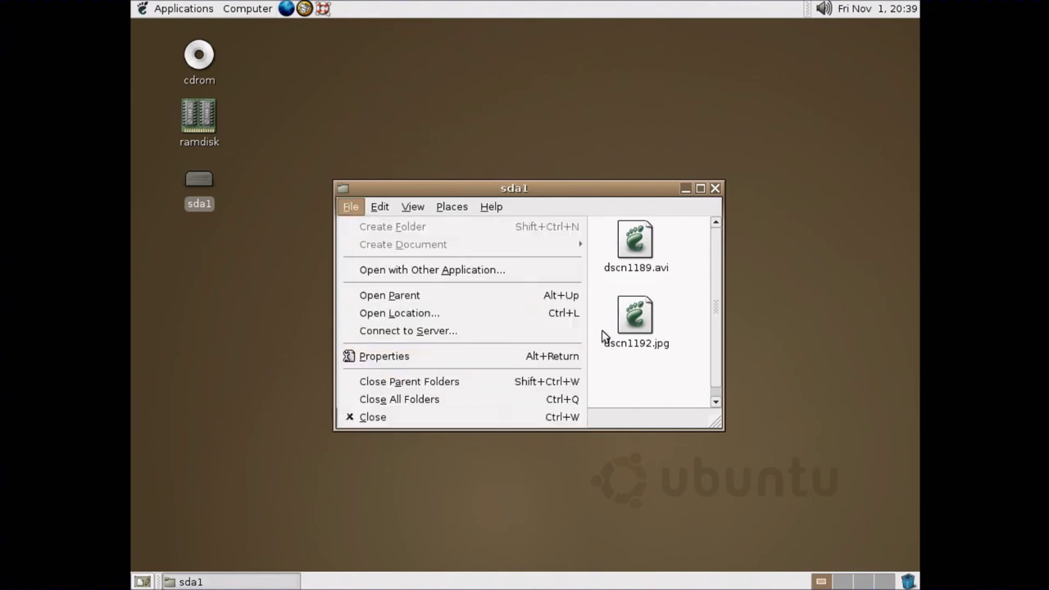
{"action": "left_click", "coordinate": [700, 189]}
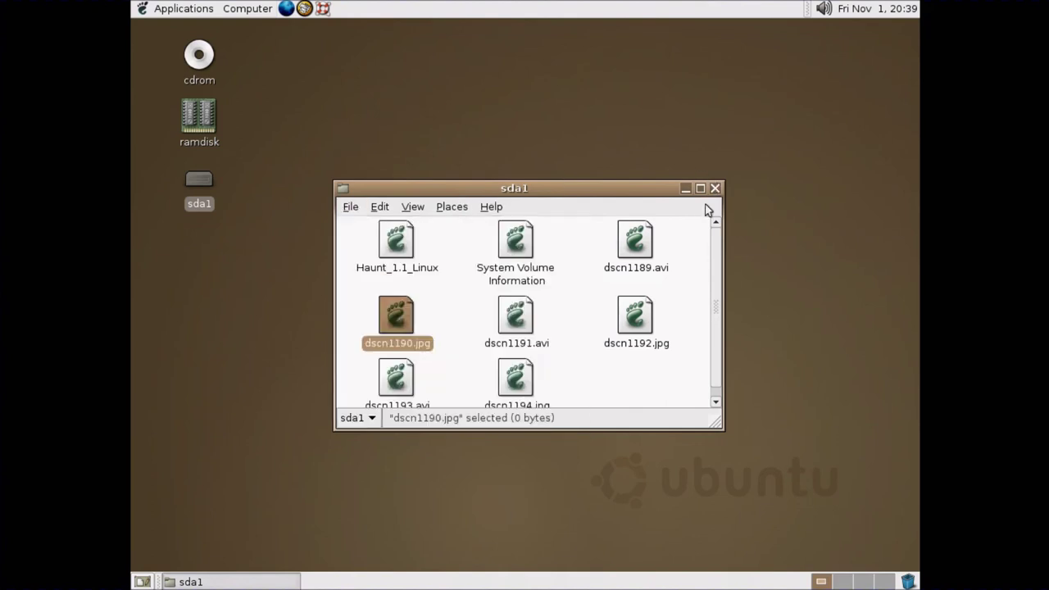
{"action": "left_click", "coordinate": [714, 189]}
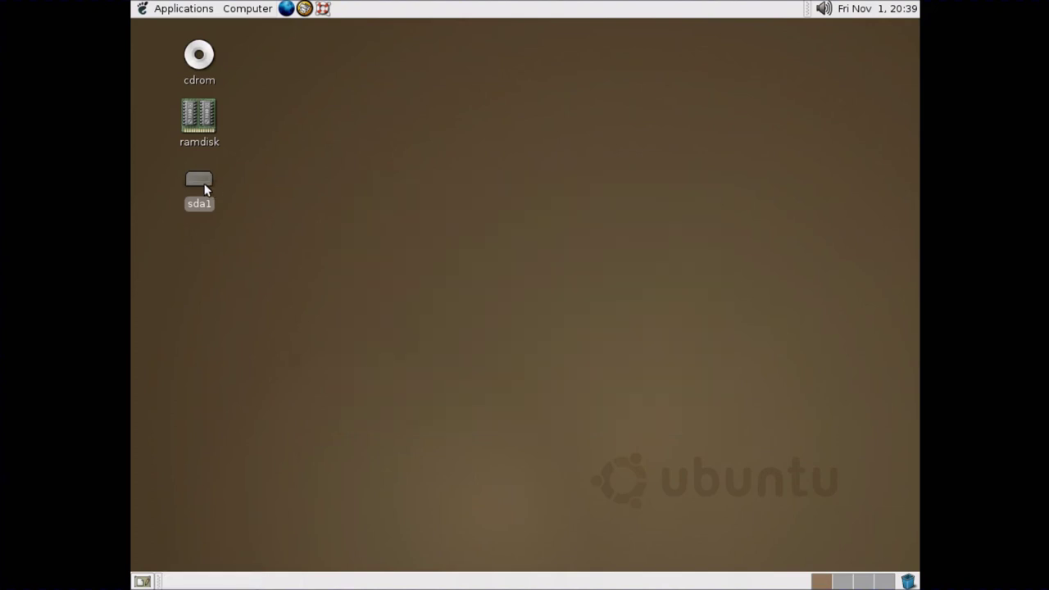
Step: Open the sda1 desktop icon, find it shows 0 items, and close it
{"action": "double_click", "coordinate": [205, 188]}
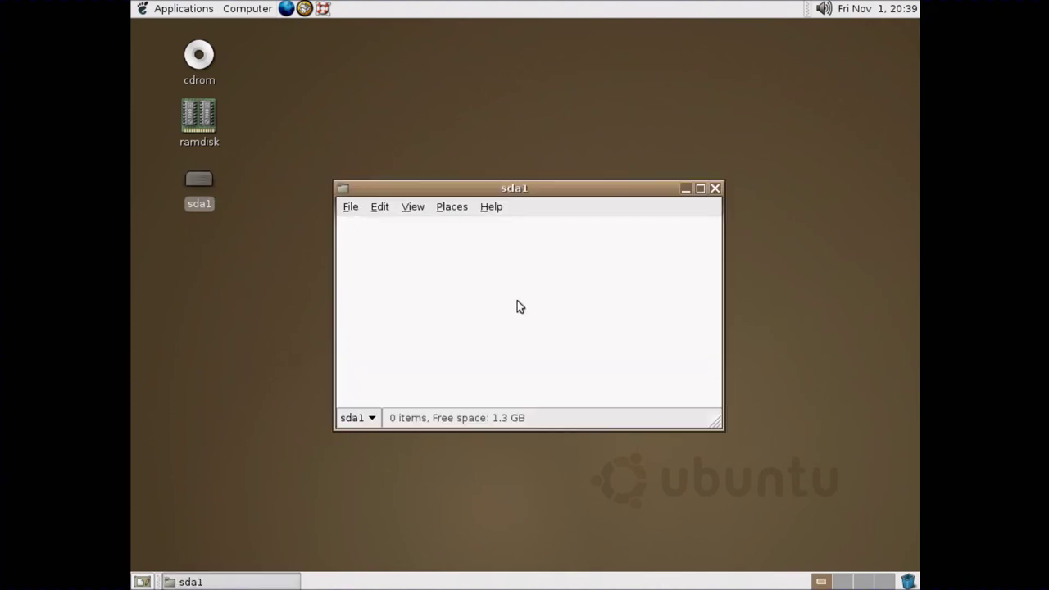
{"action": "left_click", "coordinate": [714, 188]}
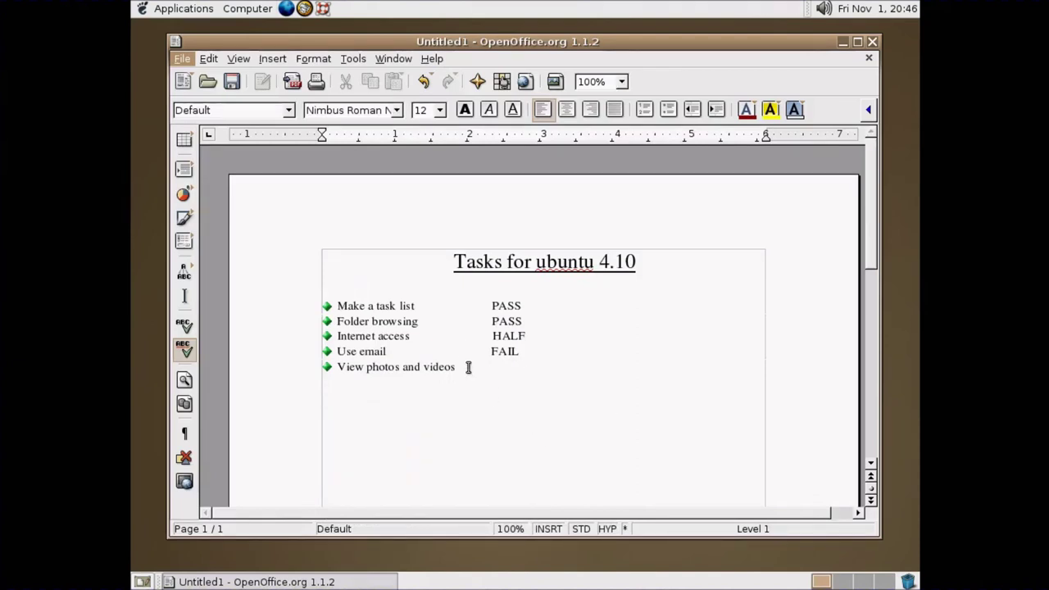
Step: Type FAIL after 'View photos and videos', aligned with the Use email result
{"action": "key", "text": "Escape"}
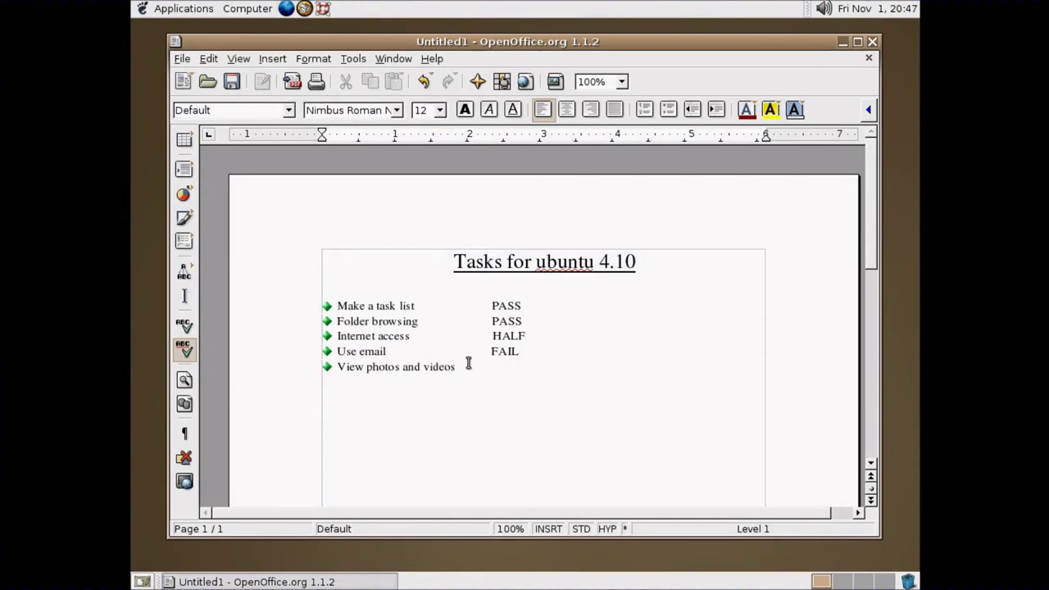
{"action": "type", "text": "FAIL"}
{"action": "left_click", "coordinate": [490, 350]}
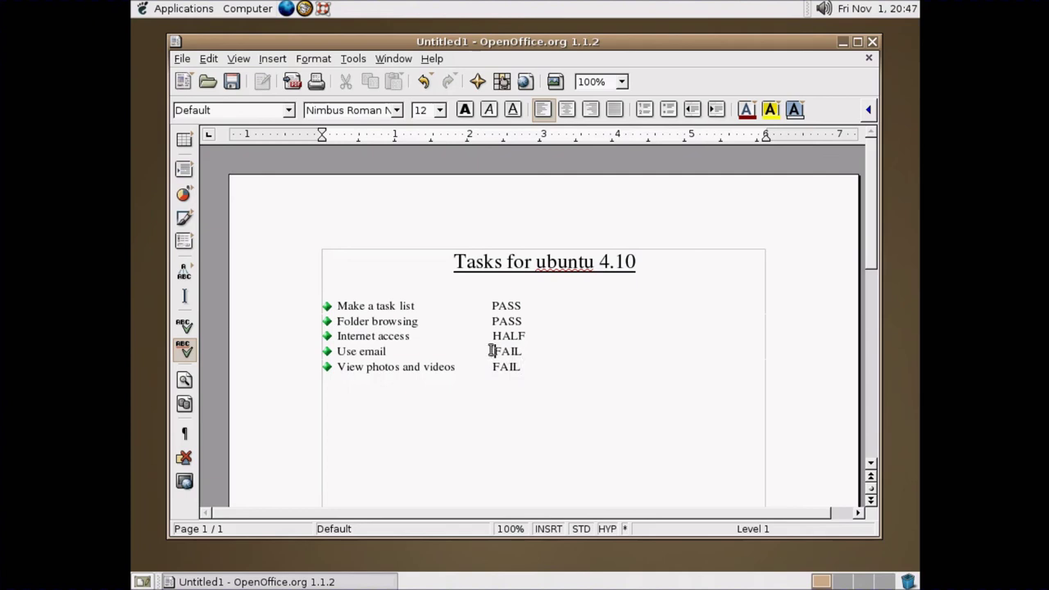
{"action": "left_click", "coordinate": [539, 369]}
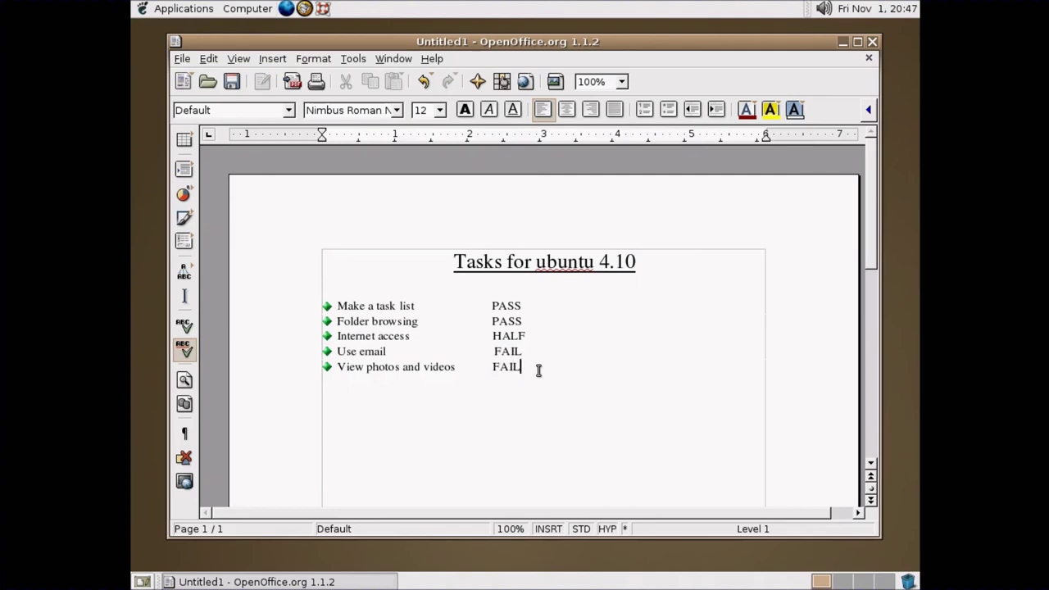